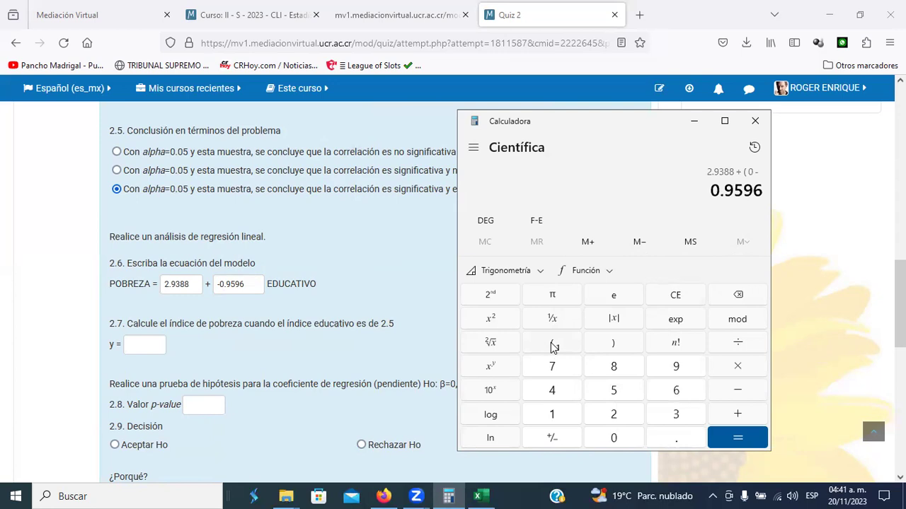
# Complete the calculation 2.9388 + (0 - 0.9596 × 2.5) and enter 0.5398 as the predicted poverty index in question 2.7.
pyautogui.press('*')
pyautogui.click(616, 415)
pyautogui.click(670, 439)
pyautogui.click(615, 391)
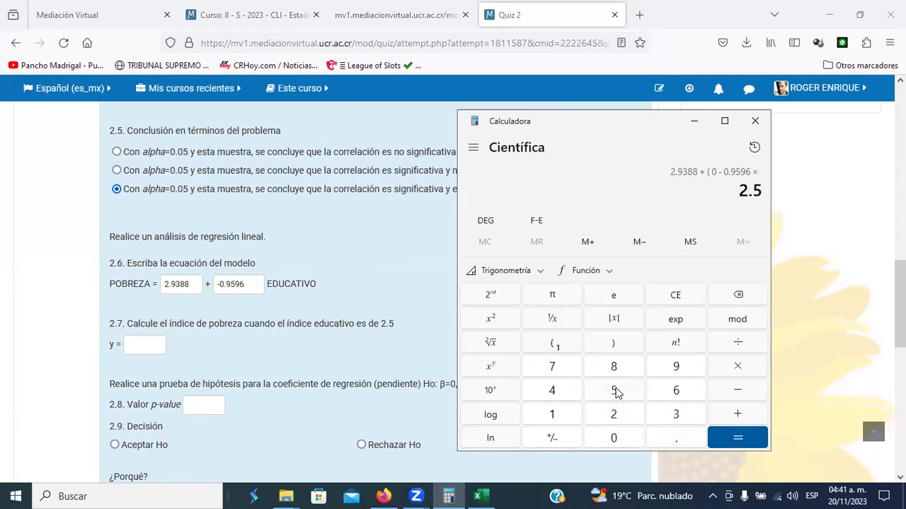
pyautogui.click(613, 344)
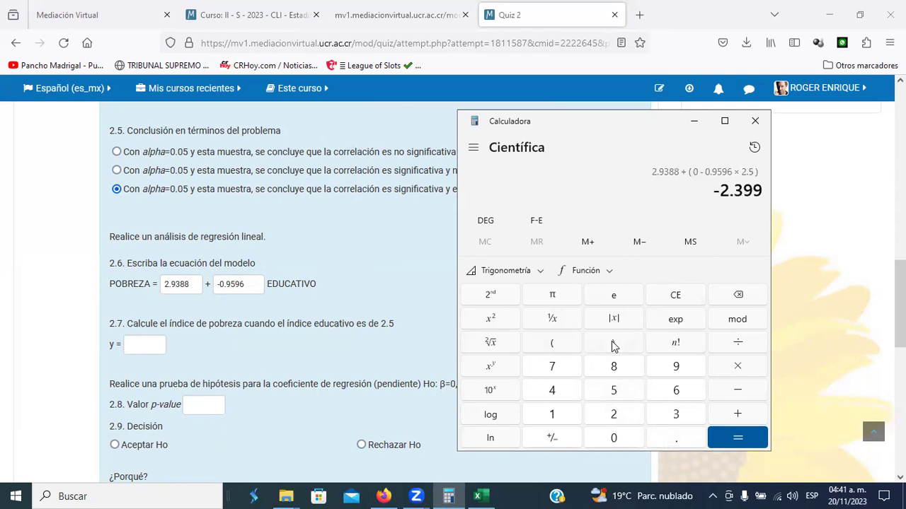
pyautogui.click(749, 439)
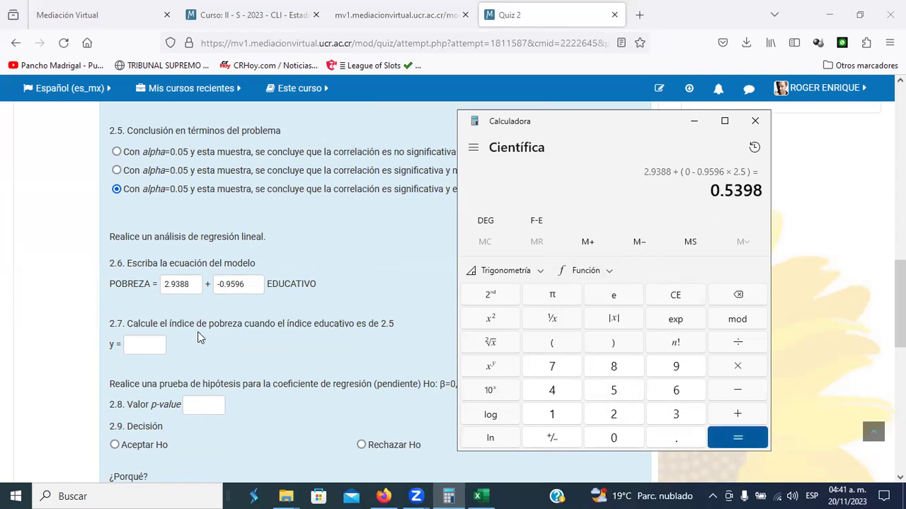
pyautogui.click(158, 345)
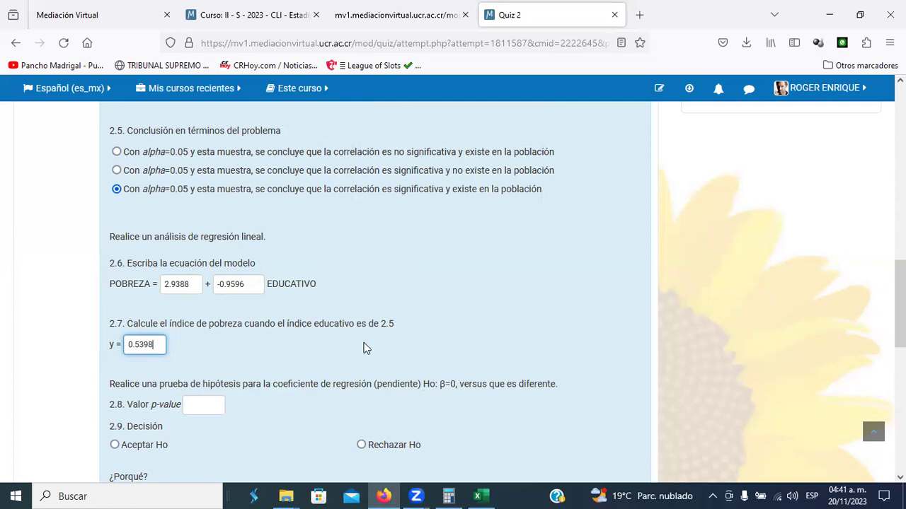
# Look up the Índice educativo p-value in the regression table and enter 0.0045 as the p-value in question 2.8.
pyautogui.scroll(10, 441, 345)
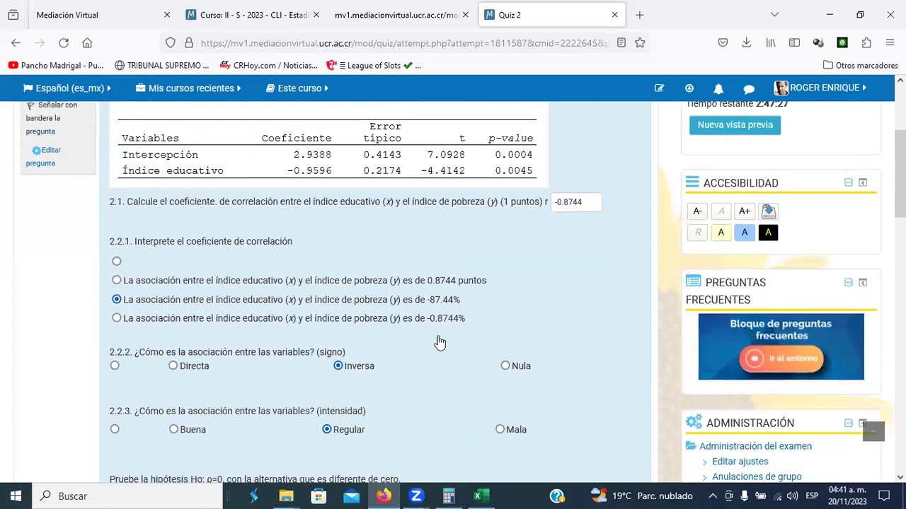
pyautogui.scroll(1, 439, 343)
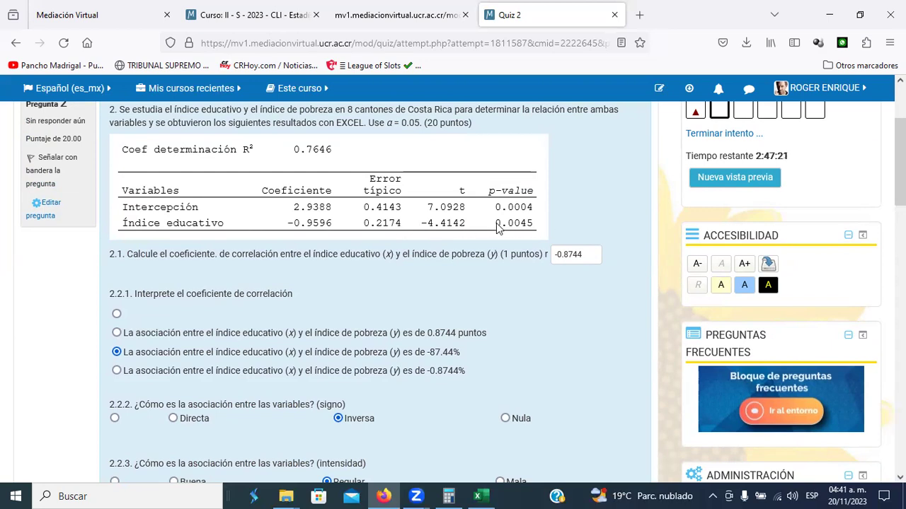
pyautogui.scroll(-9, 255, 382)
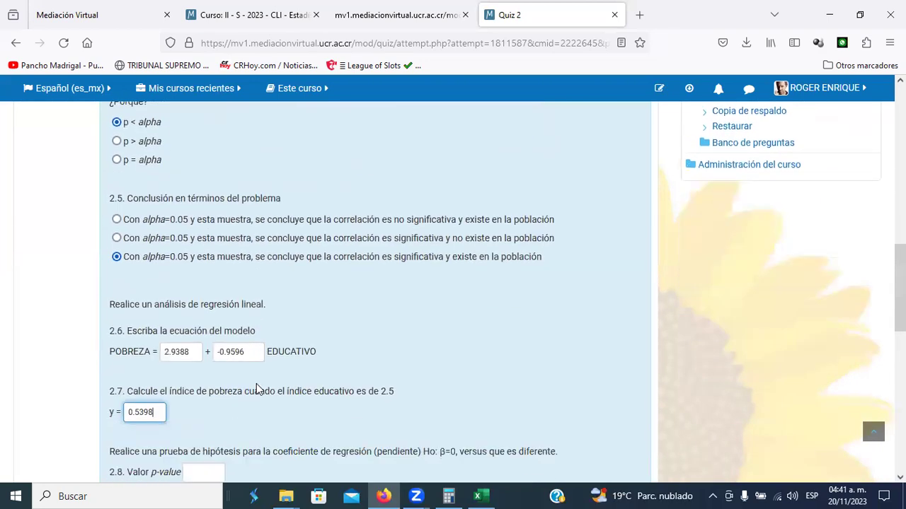
pyautogui.scroll(-4, 242, 381)
pyautogui.click(195, 270)
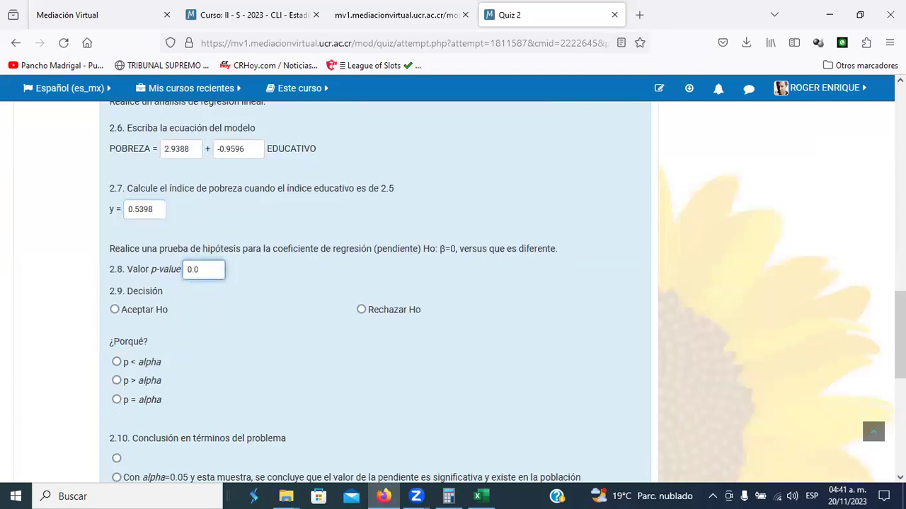
pyautogui.write('0.0045')
# Answer 2.9 with Rechazar Ho because p < alpha, and conclude in 2.10 that the slope is significant and exists in the population.
pyautogui.click(361, 309)
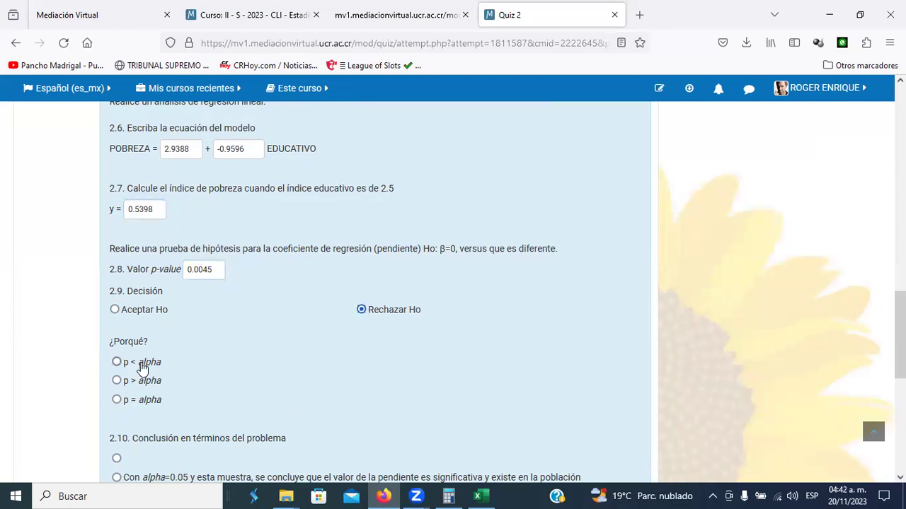
pyautogui.click(116, 361)
pyautogui.scroll(-5, 252, 398)
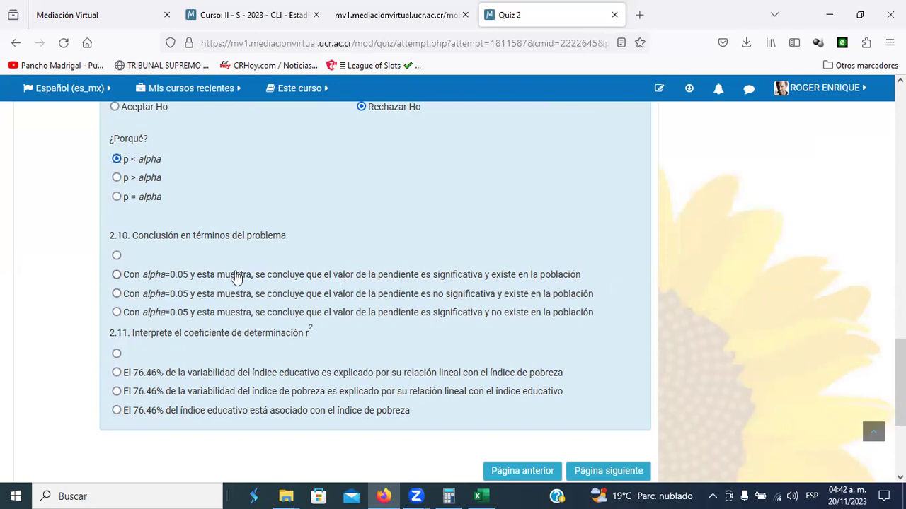
pyautogui.scroll(2, 495, 297)
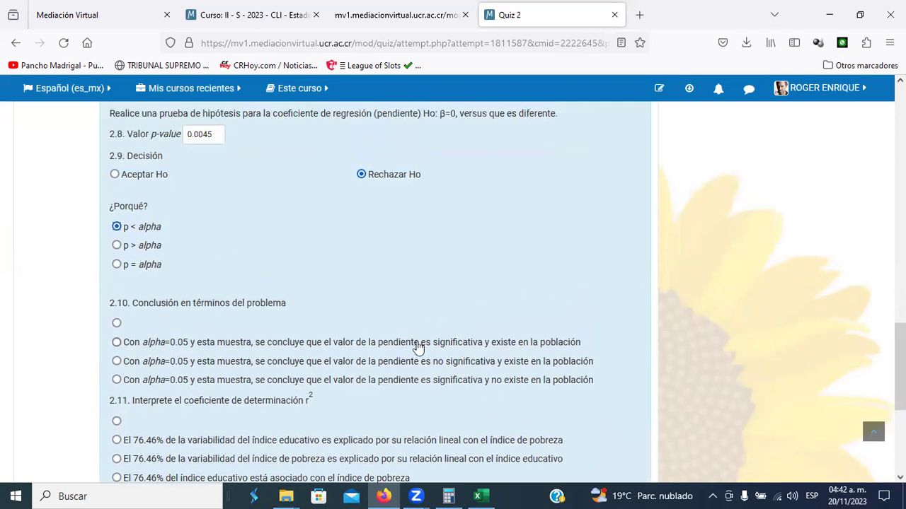
pyautogui.click(116, 344)
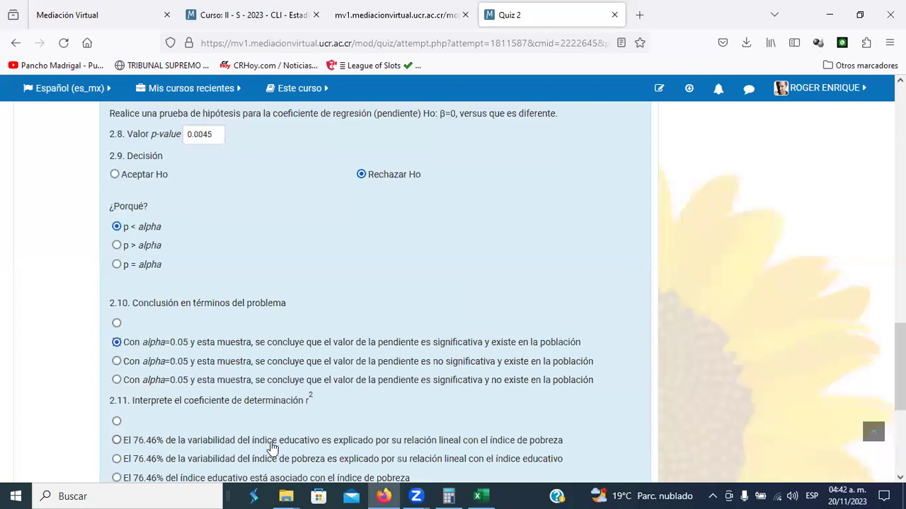
# Consult the R² value and answer 2.11 that 76.46% of the poverty index variability is explained by its linear relation with the educational index.
pyautogui.scroll(-3, 296, 349)
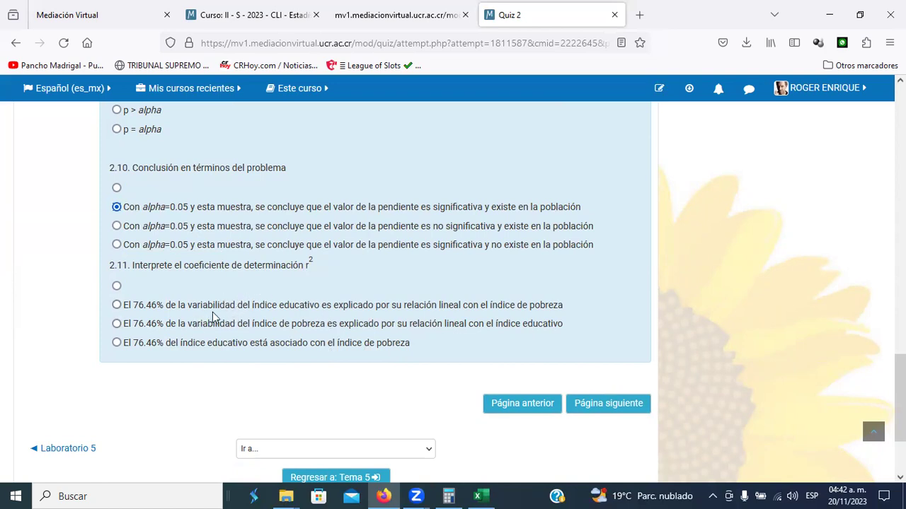
pyautogui.scroll(10, 195, 317)
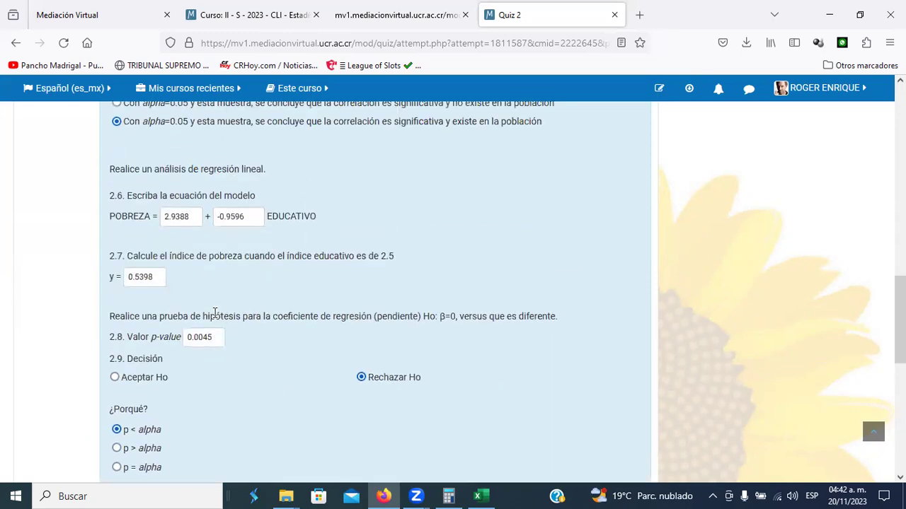
pyautogui.scroll(6, 283, 301)
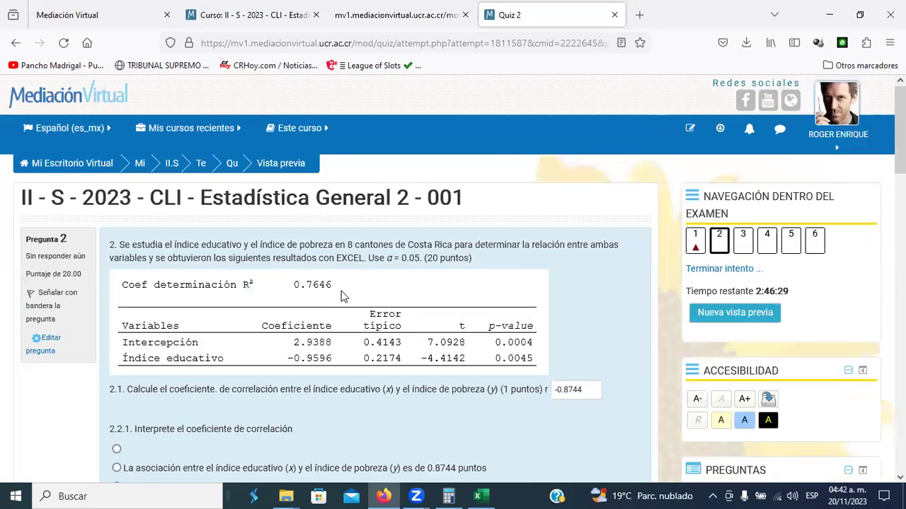
pyautogui.scroll(-3, 339, 297)
pyautogui.scroll(-15, 338, 298)
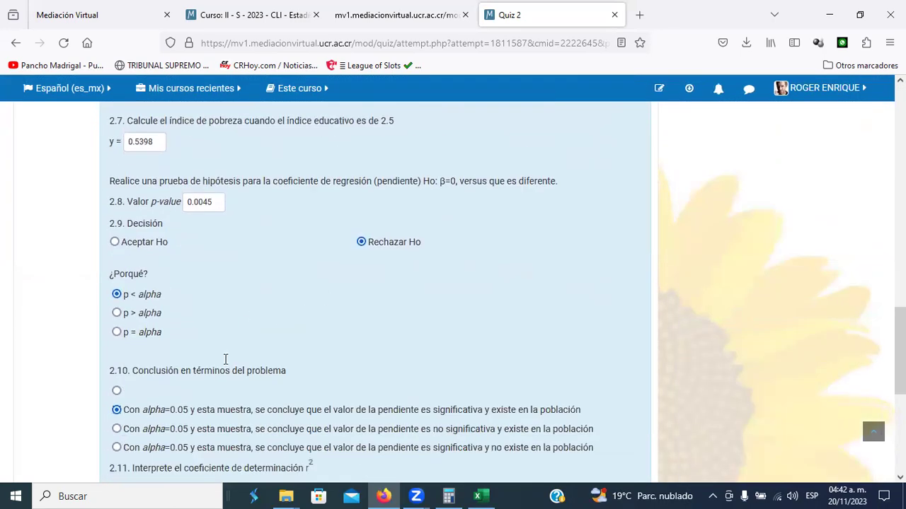
pyautogui.scroll(-2, 224, 363)
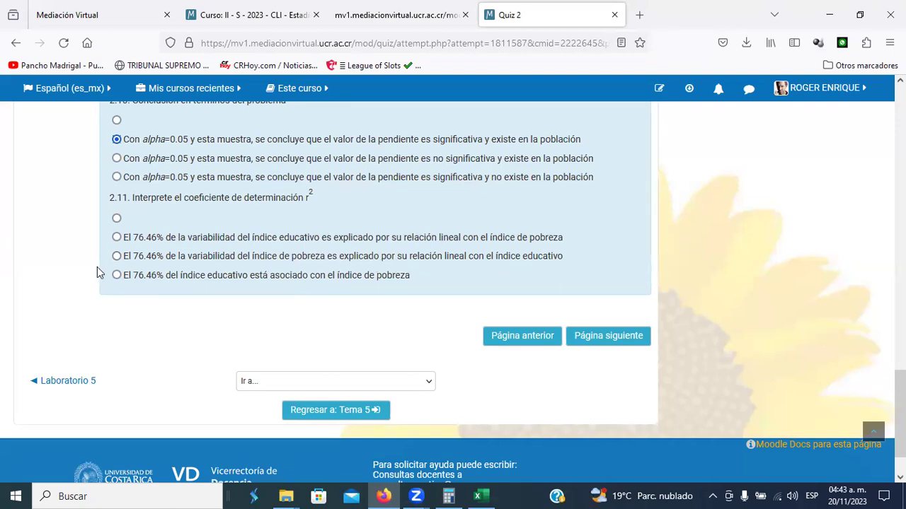
pyautogui.click(116, 257)
# Review the regression table against the determination coefficient answer in 2.11, and advance to question 3.
pyautogui.scroll(15, 543, 273)
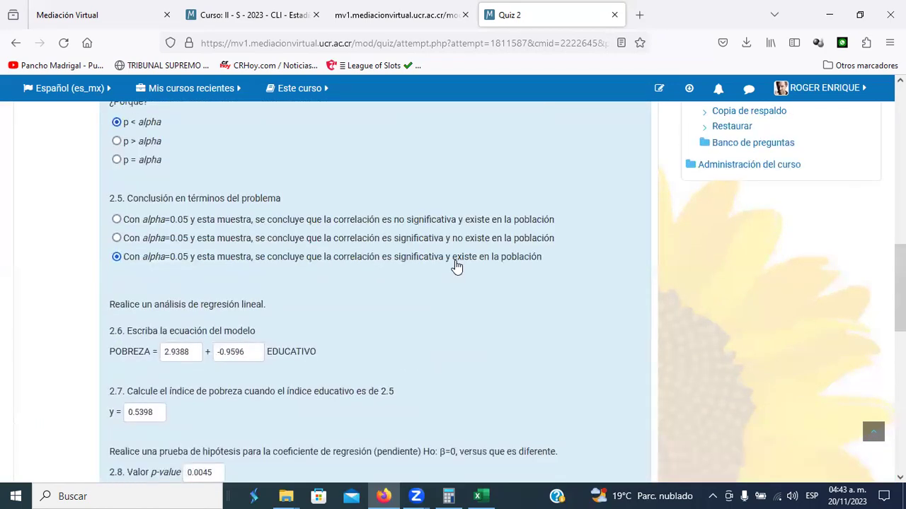
pyautogui.scroll(7, 456, 265)
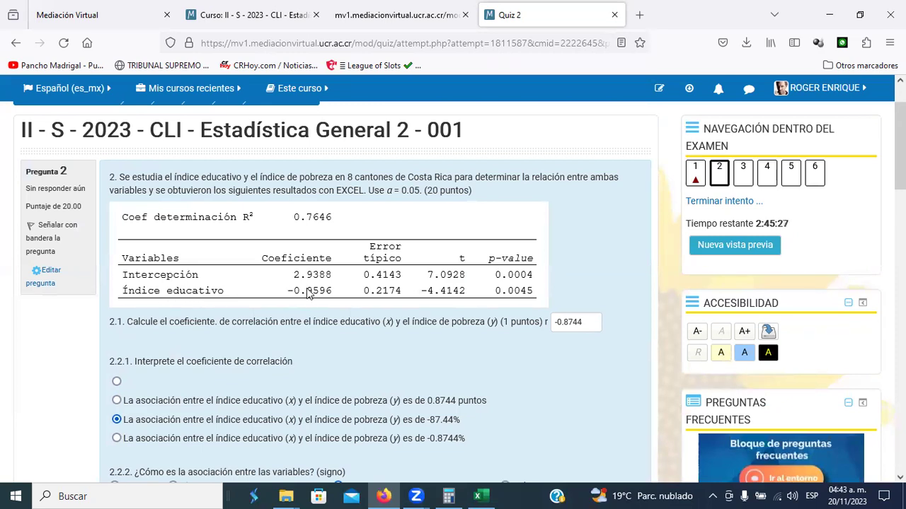
pyautogui.scroll(-15, 401, 337)
pyautogui.scroll(-5, 401, 342)
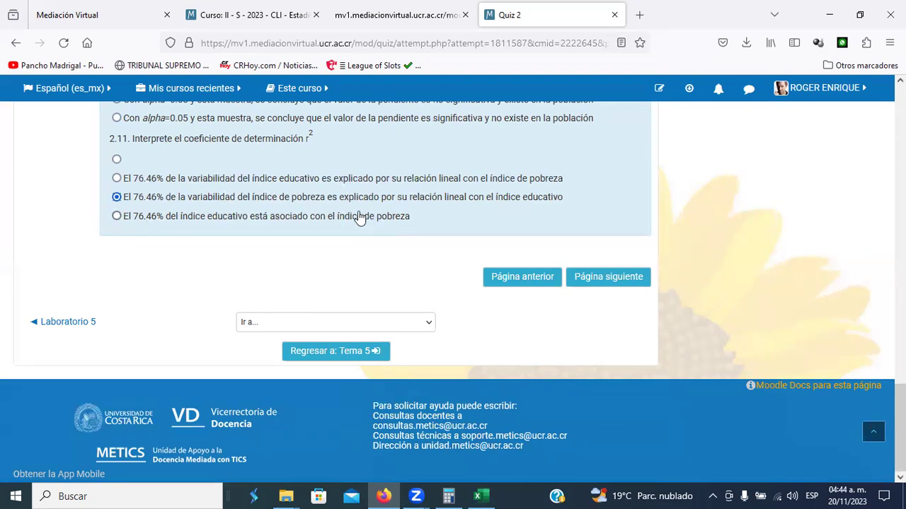
pyautogui.moveTo(184, 140); pyautogui.dragTo(313, 147)
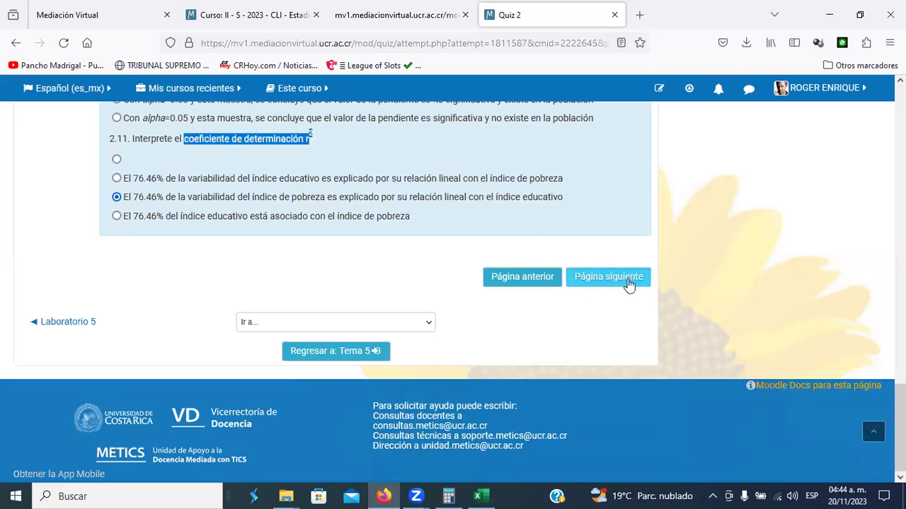
pyautogui.click(628, 283)
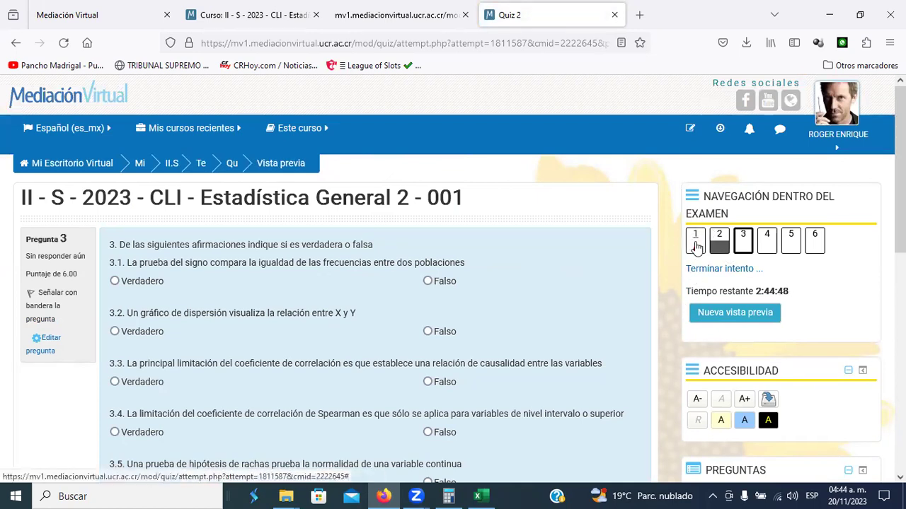
# Return to question 1 and check its ANOVA table and all answers for the part left incomplete.
pyautogui.click(695, 242)
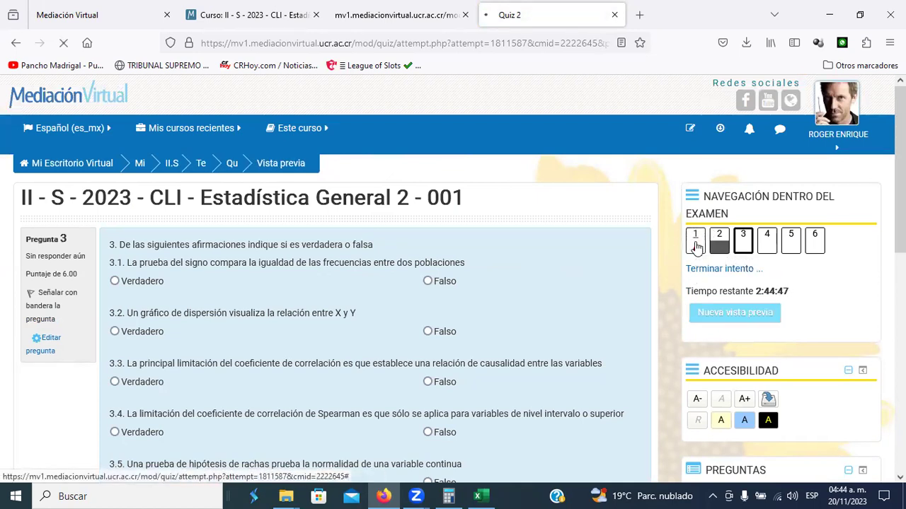
pyautogui.scroll(-8, 372, 301)
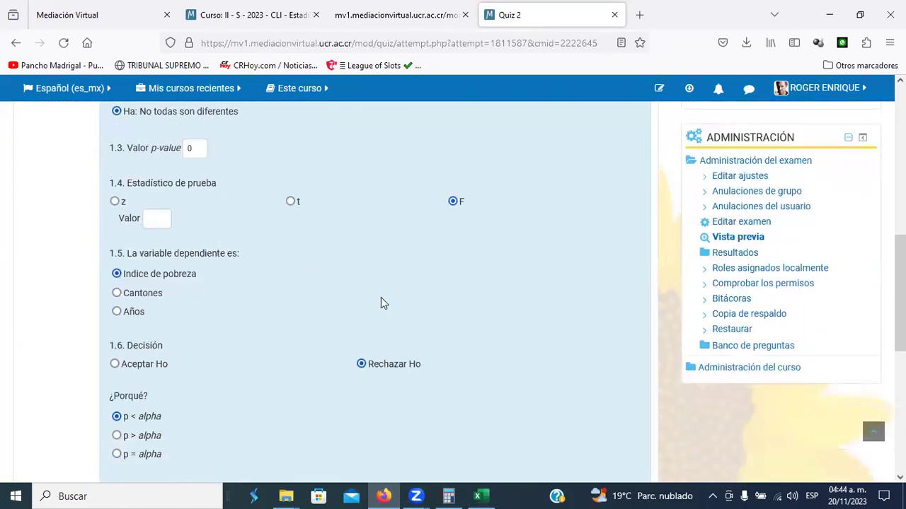
pyautogui.scroll(-7, 380, 303)
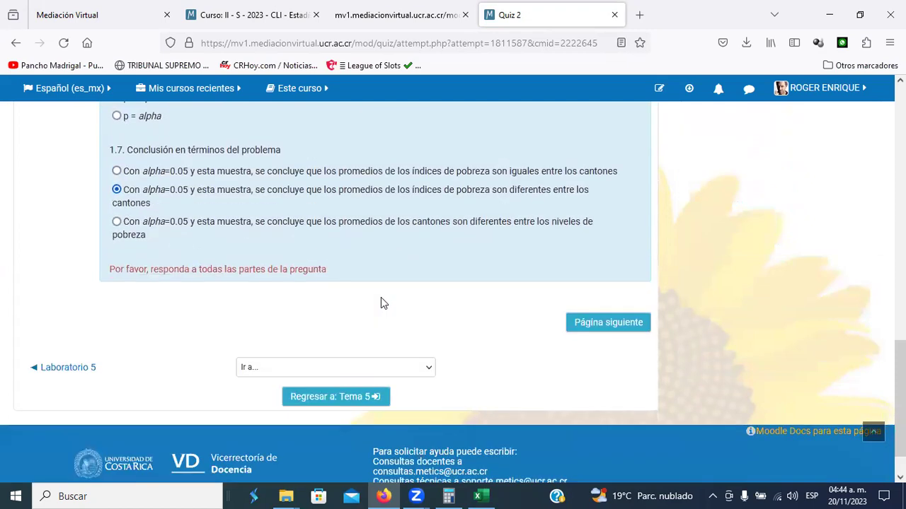
pyautogui.scroll(6, 381, 303)
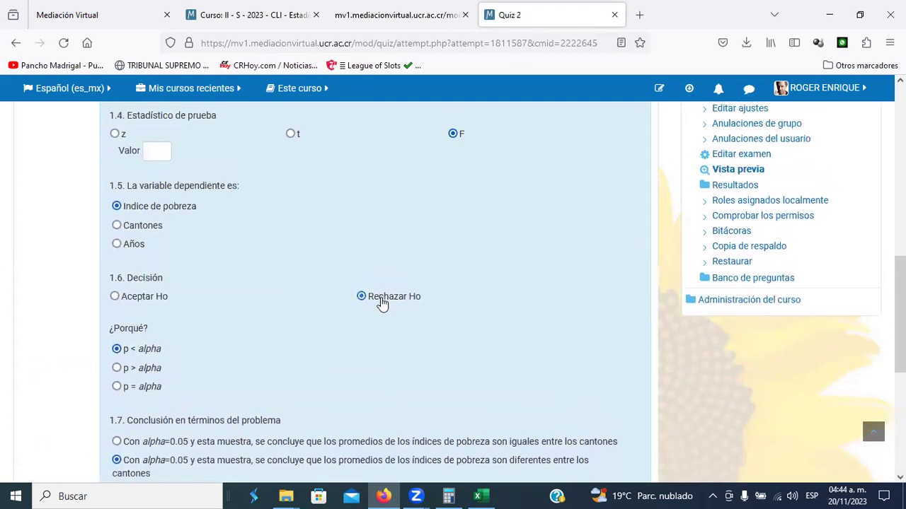
pyautogui.scroll(3, 201, 270)
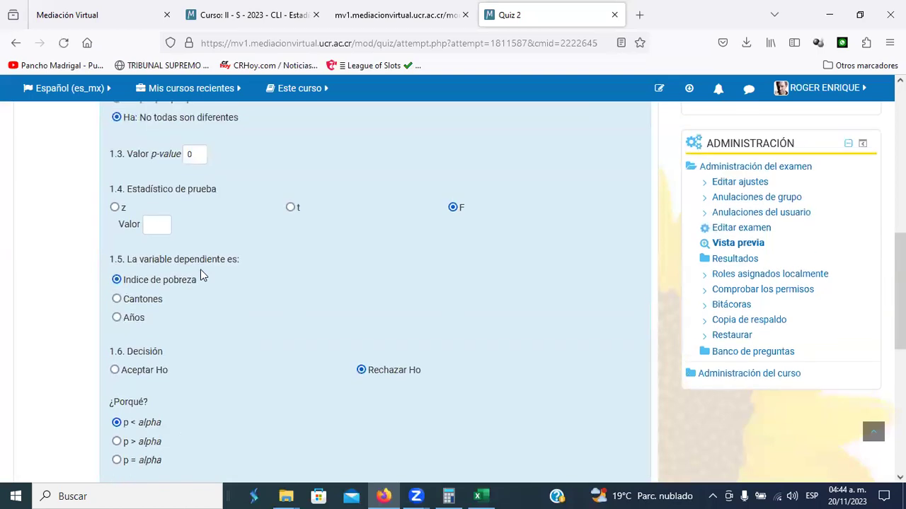
pyautogui.scroll(6, 200, 270)
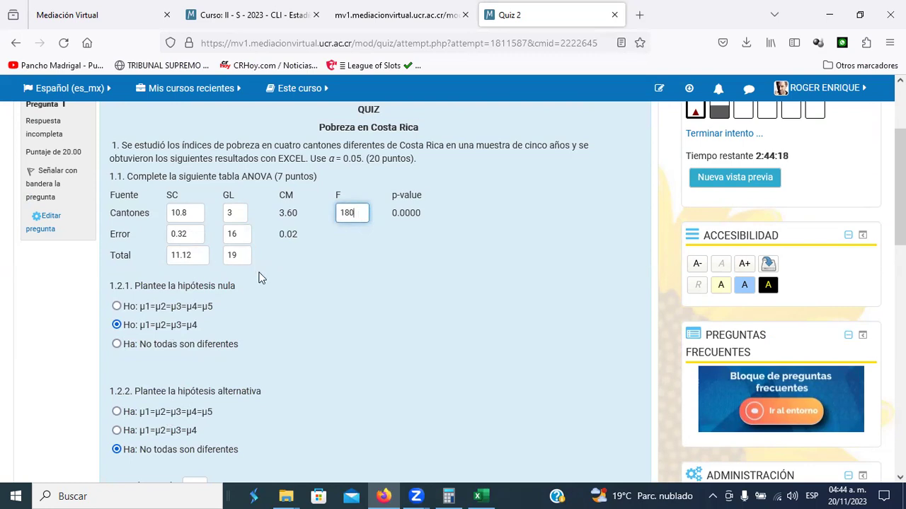
pyautogui.scroll(-5, 273, 279)
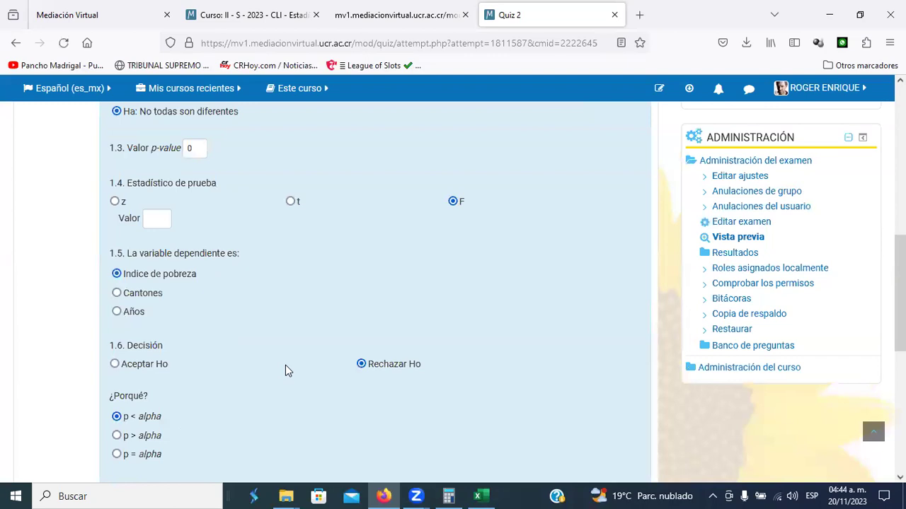
pyautogui.scroll(-3, 285, 365)
pyautogui.scroll(-3, 204, 344)
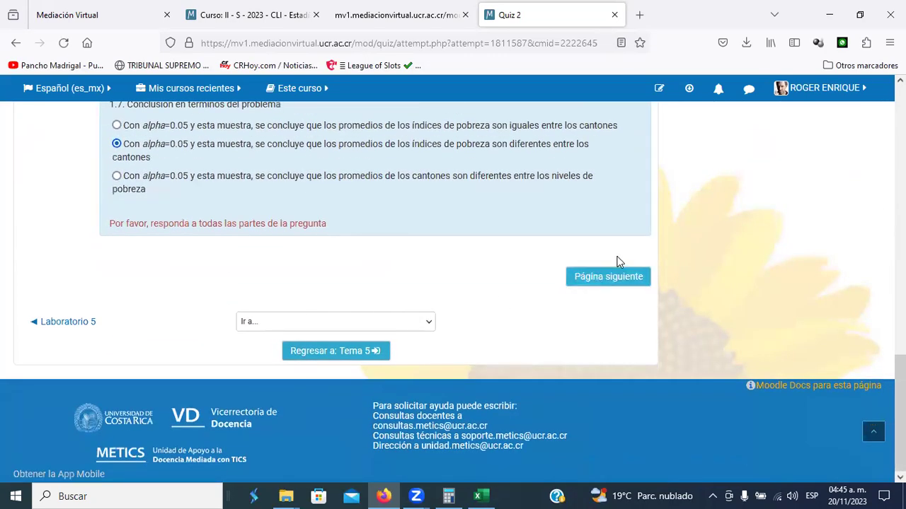
# Re-enter the SC values in question 1's ANOVA table as Cantones 10.8, Error 0.32 and Total 11.12, and go to question 3.
pyautogui.scroll(10, 616, 259)
pyautogui.scroll(3, 478, 266)
pyautogui.doubleClick(185, 348)
pyautogui.write('10.8')
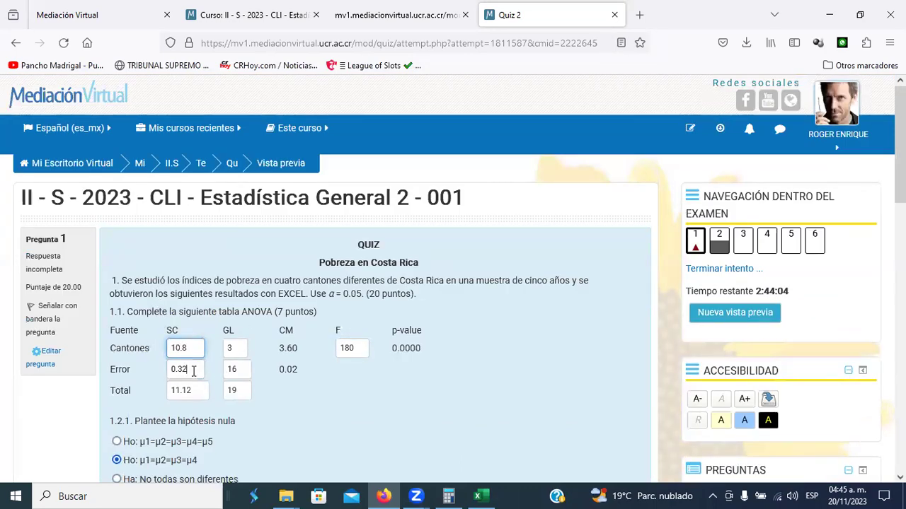
pyautogui.doubleClick(190, 369)
pyautogui.write('0.')
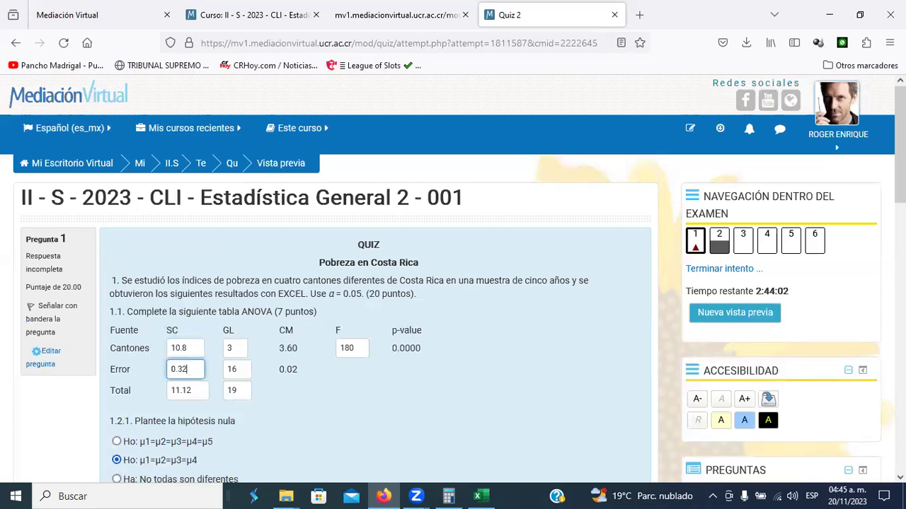
pyautogui.doubleClick(185, 391)
pyautogui.write('11')
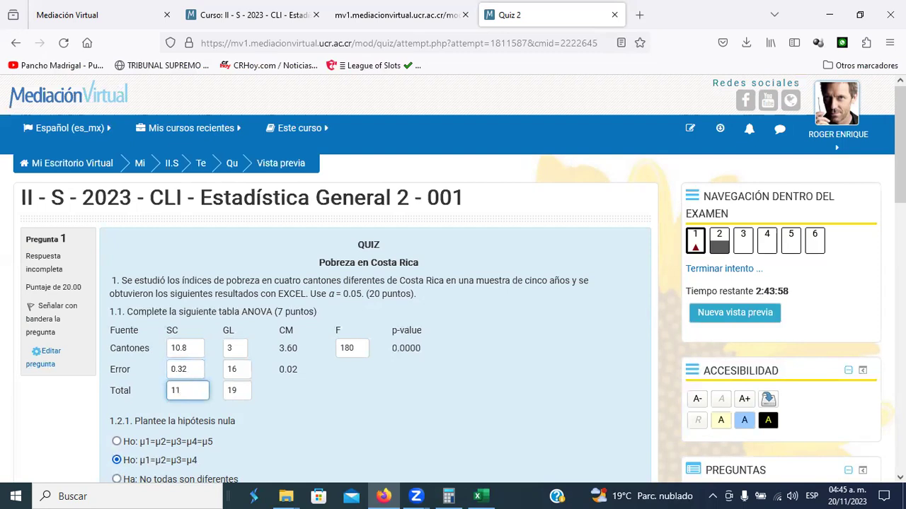
pyautogui.write('.12')
pyautogui.click(367, 352)
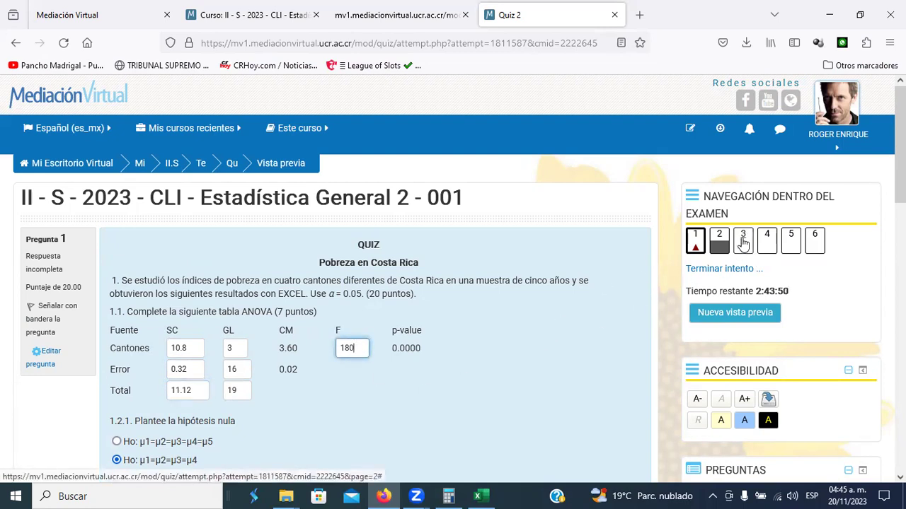
pyautogui.click(743, 240)
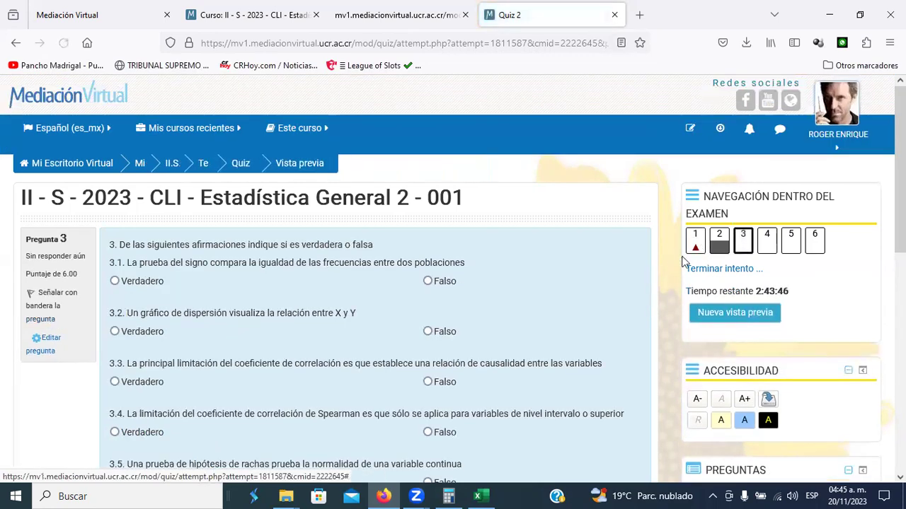
# Return to question 1 and enter 180 as the F test statistic value in 1.4.
pyautogui.click(695, 241)
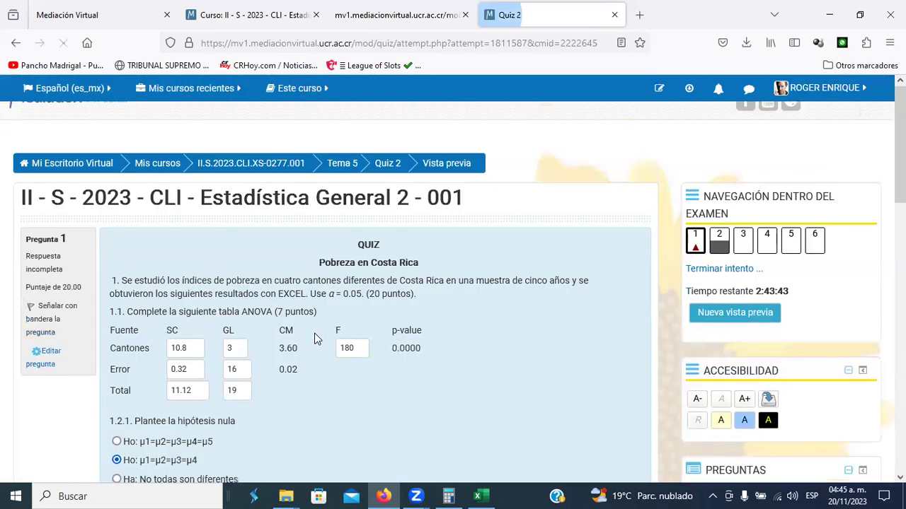
pyautogui.scroll(-3, 316, 340)
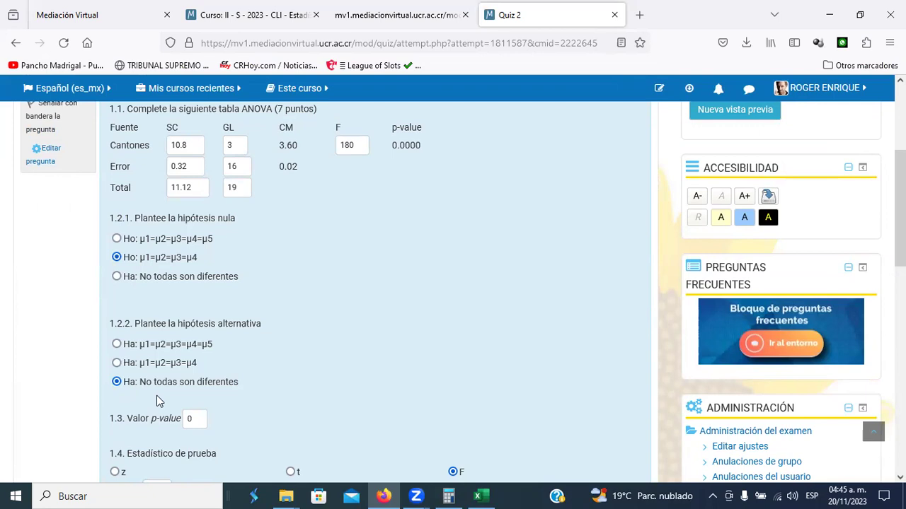
pyautogui.scroll(-2, 157, 401)
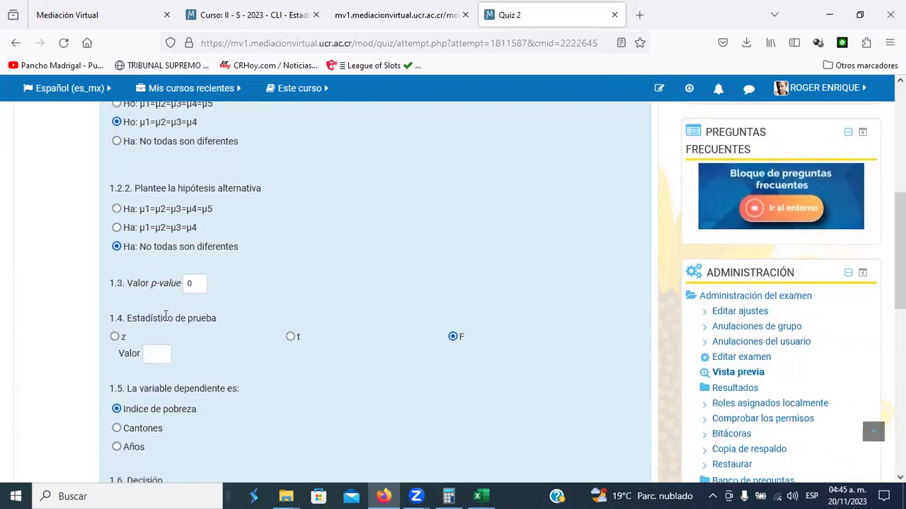
pyautogui.scroll(-2, 177, 366)
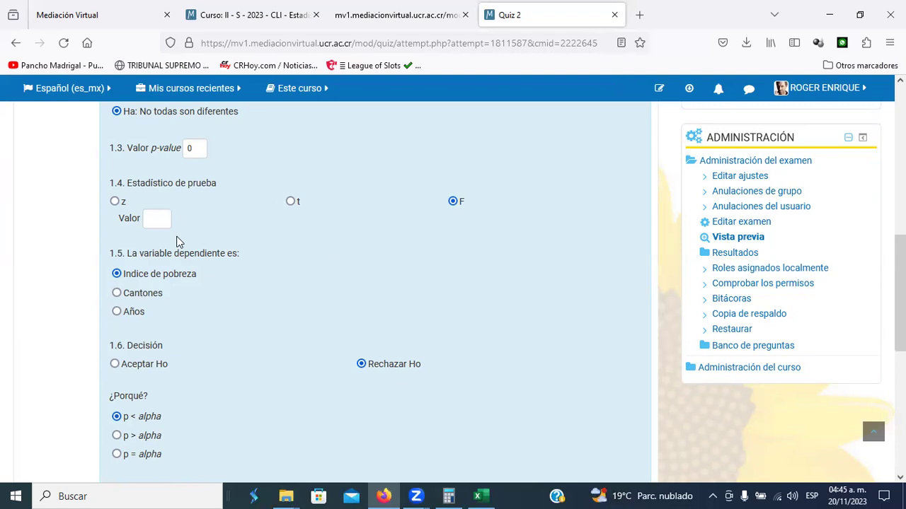
pyautogui.click(157, 219)
pyautogui.scroll(3, 370, 216)
pyautogui.scroll(3, 370, 215)
pyautogui.scroll(-6, 277, 346)
pyautogui.write('180')
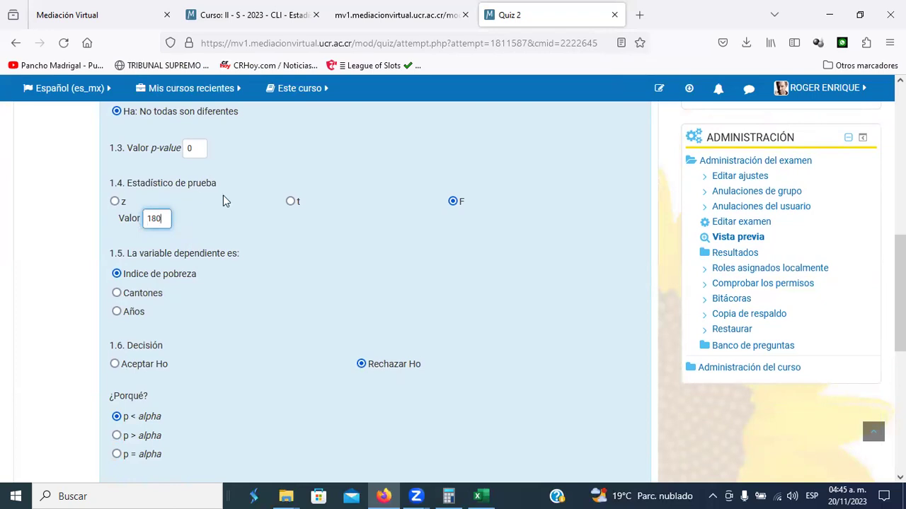
# Recheck question 1's answers from the test statistic up to the ANOVA table, and go to question 3.
pyautogui.scroll(6, 413, 222)
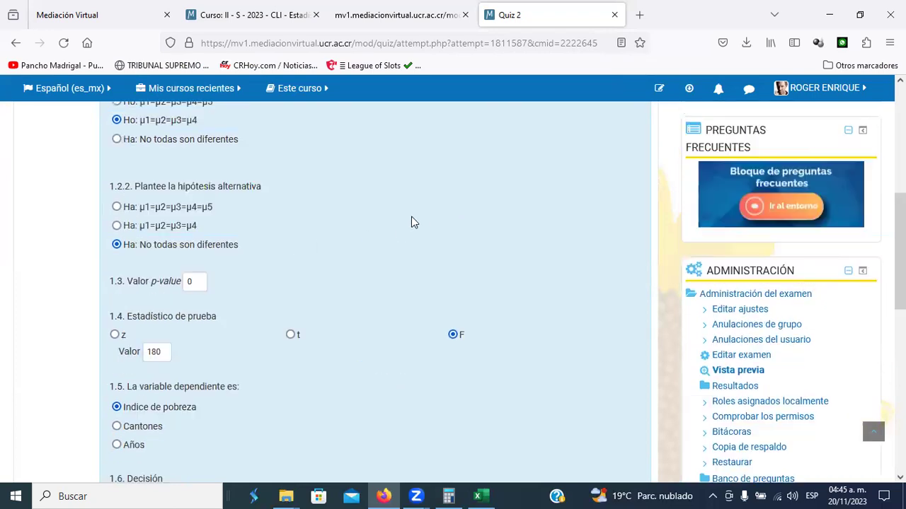
pyautogui.scroll(1, 424, 226)
pyautogui.scroll(-2, 587, 262)
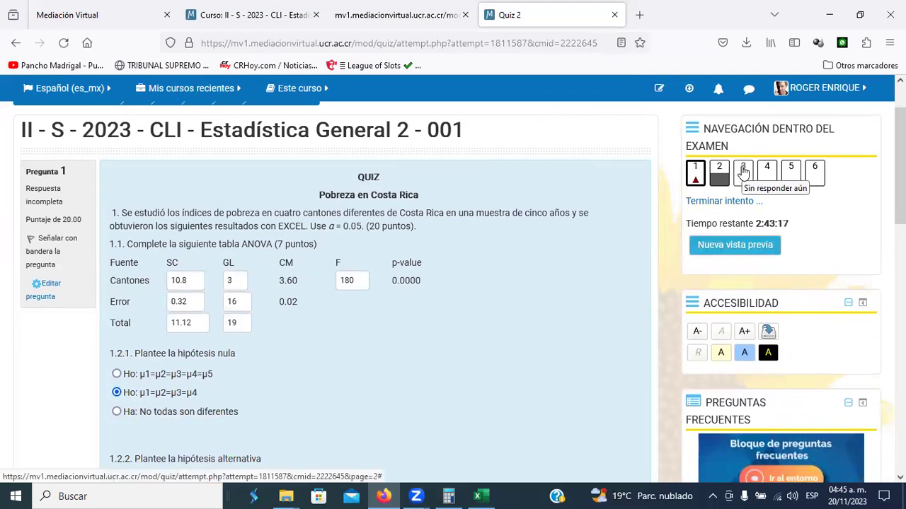
pyautogui.click(743, 173)
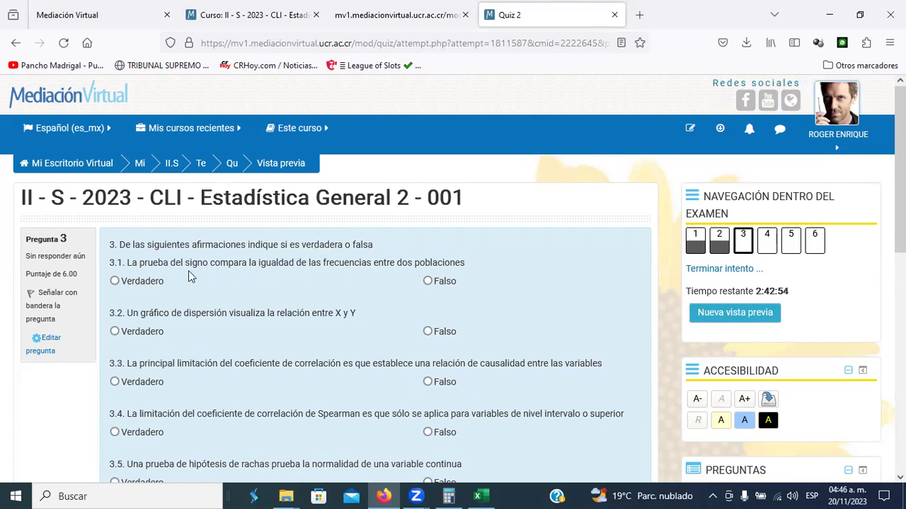
# Mark statements 3.1 on the sign test and 3.2 on the scatter plot as Verdadero.
pyautogui.click(114, 282)
pyautogui.click(114, 331)
# Sketch a small scatter plot with two axes and scattered points beside statements 3.1 and 3.2.
pyautogui.moveTo(523, 245)
pyautogui.mouseDown()
pyautogui.moveTo(523, 293)
pyautogui.moveTo(610, 302)
pyautogui.mouseUp()
pyautogui.click(535, 287)
pyautogui.click(543, 273)
pyautogui.click(555, 273)
pyautogui.click(559, 261)
pyautogui.click(583, 270)
pyautogui.click(549, 289)
pyautogui.click(582, 266)
pyautogui.click(578, 253)
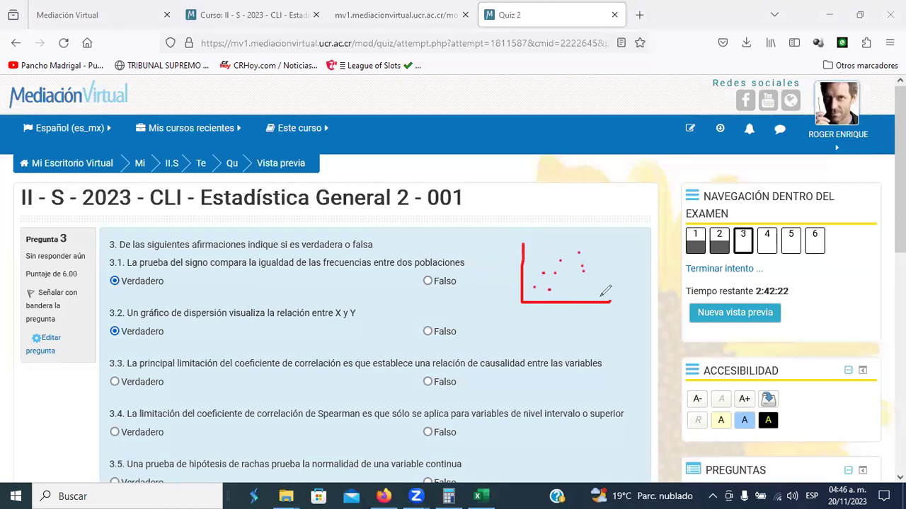
pyautogui.moveTo(609, 303); pyautogui.dragTo(590, 318)
pyautogui.moveTo(495, 248)
pyautogui.mouseDown()
pyautogui.moveTo(506, 245)
pyautogui.moveTo(505, 259)
pyautogui.mouseUp()
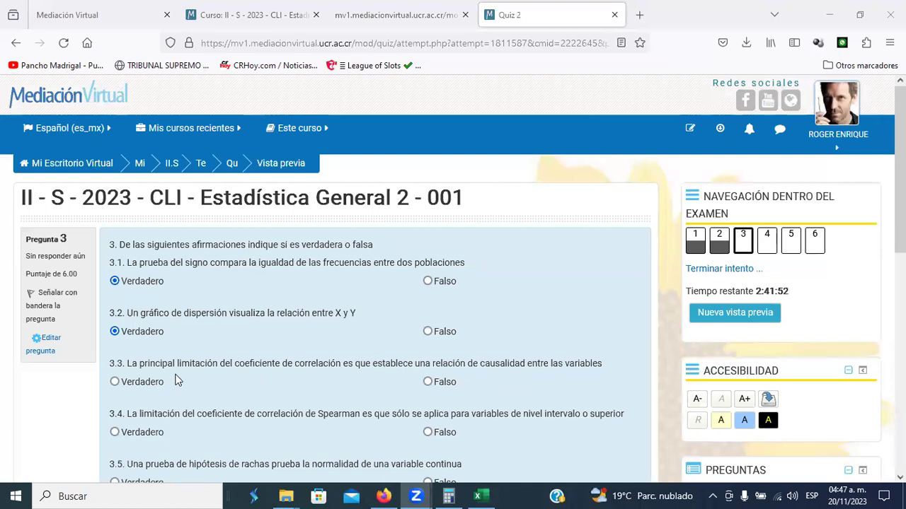
# Mark statements 3.3, 3.4, 3.5 and 3.6 as Falso.
pyautogui.moveTo(293, 366); pyautogui.dragTo(341, 366)
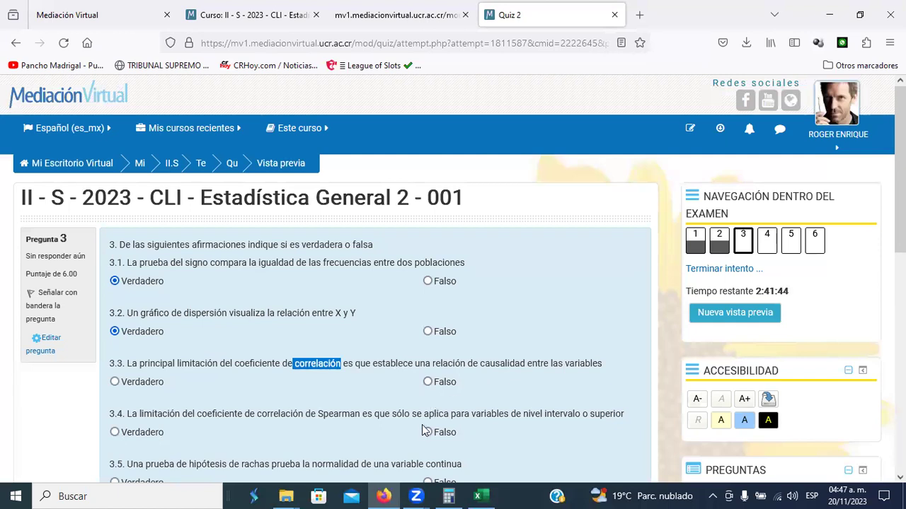
pyautogui.click(428, 382)
pyautogui.click(225, 393)
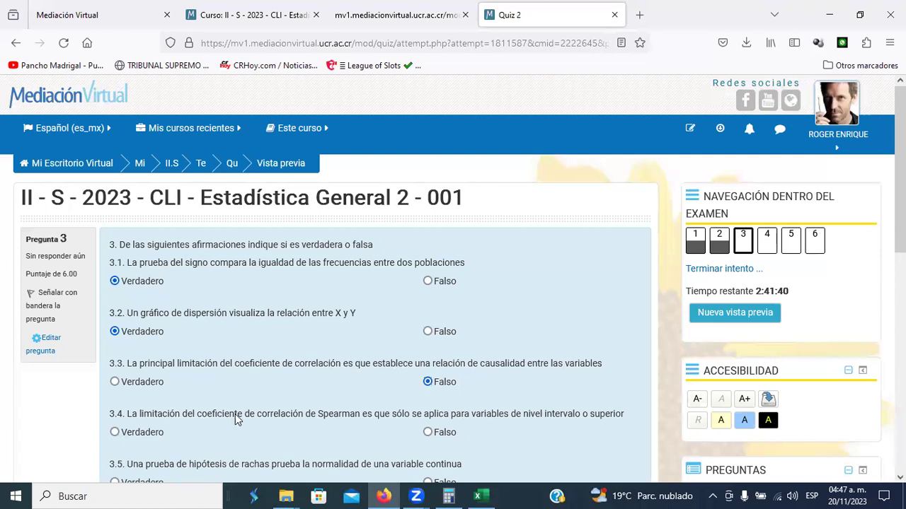
pyautogui.scroll(-3, 247, 421)
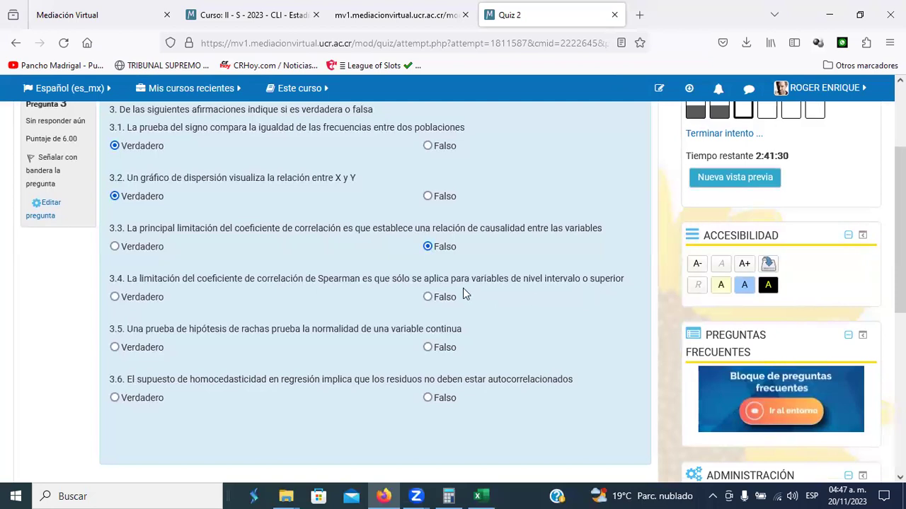
pyautogui.click(428, 297)
pyautogui.click(427, 348)
pyautogui.click(427, 399)
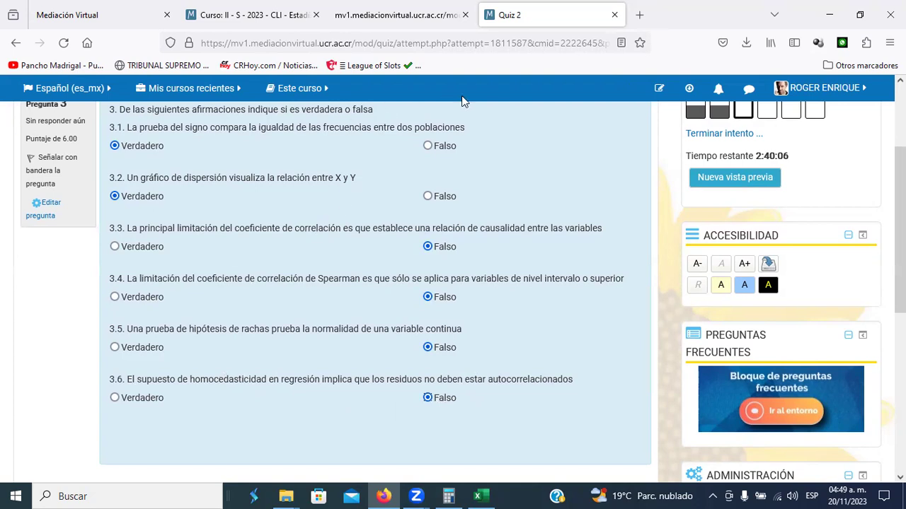
# Review the true/false answers of question 3 and advance to question 4.
pyautogui.moveTo(131, 97)
pyautogui.scroll(-2, 472, 349)
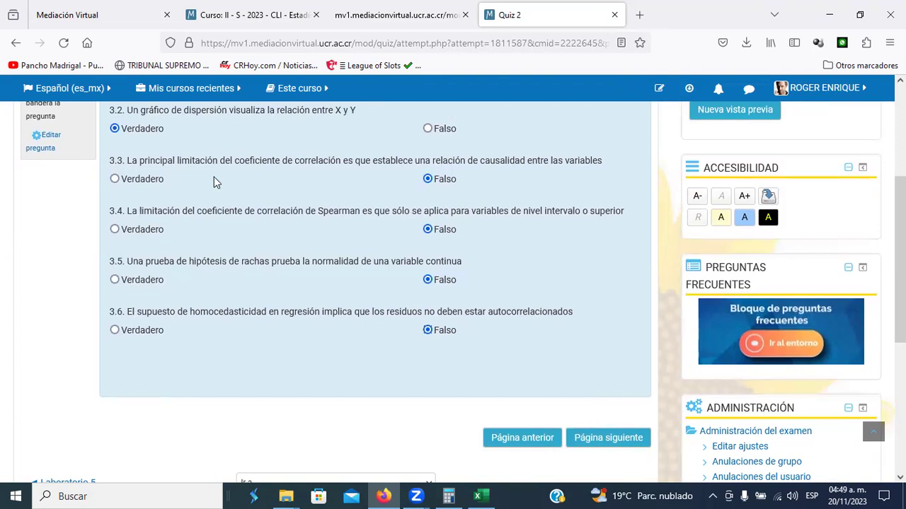
pyautogui.scroll(2, 229, 176)
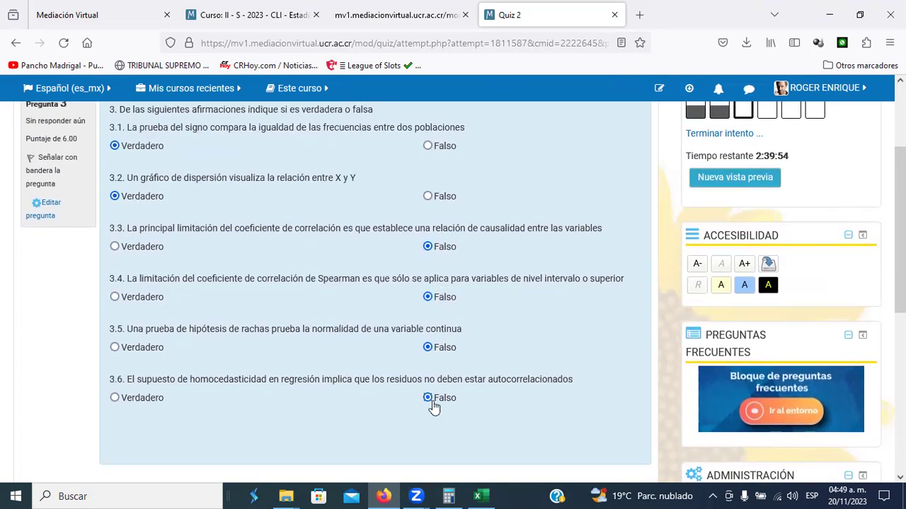
pyautogui.scroll(-4, 462, 351)
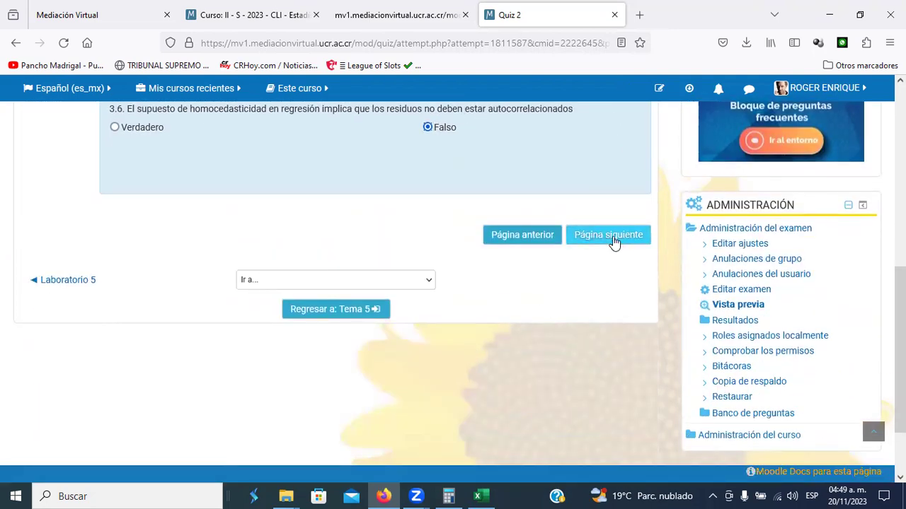
pyautogui.click(614, 242)
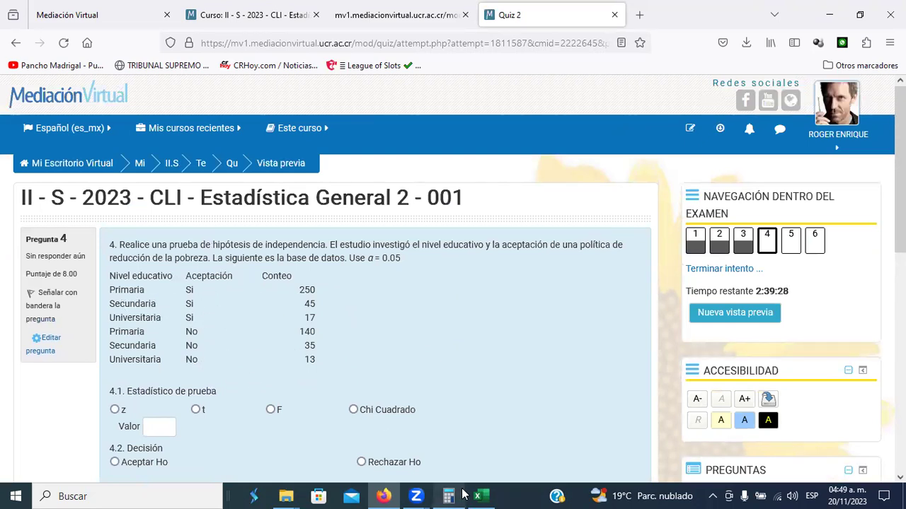
# Download the Prueba Chi-Cuadrado workbook from the course's Tema 5 support documents and open it in Excel.
pyautogui.moveTo(481, 495)
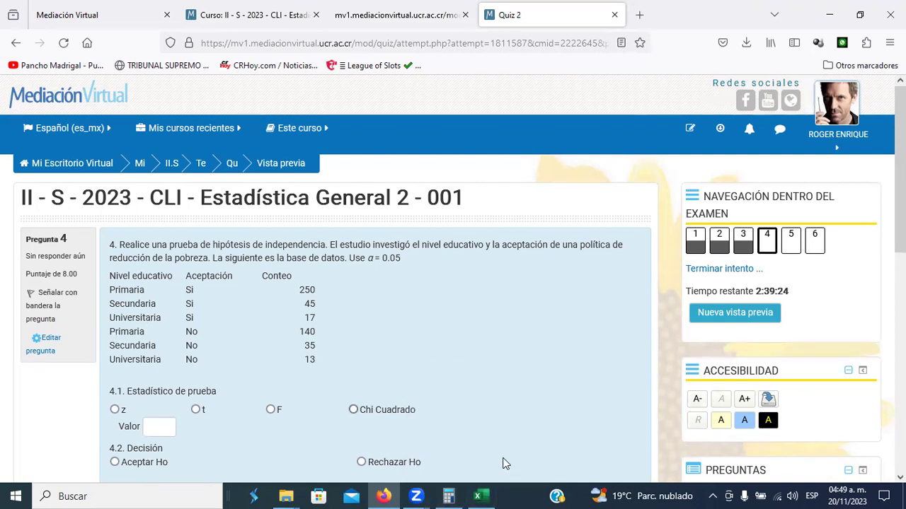
pyautogui.click(479, 495)
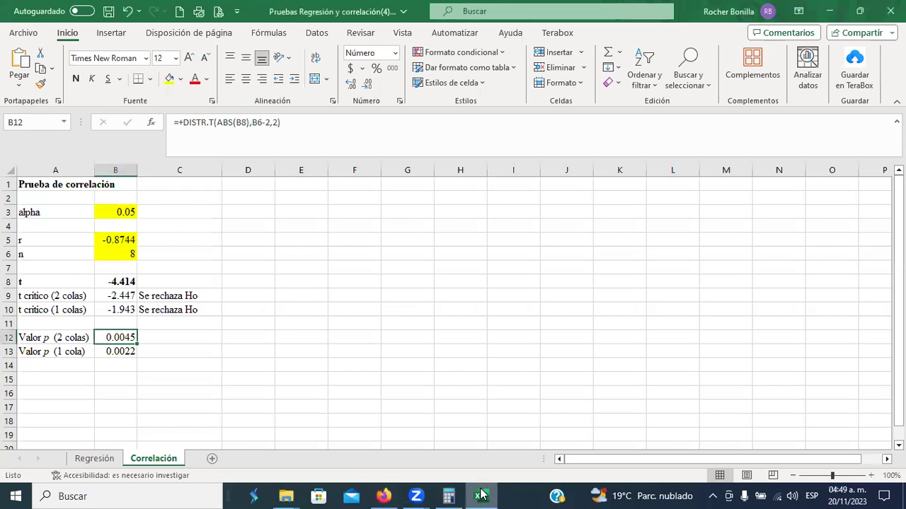
pyautogui.click(385, 495)
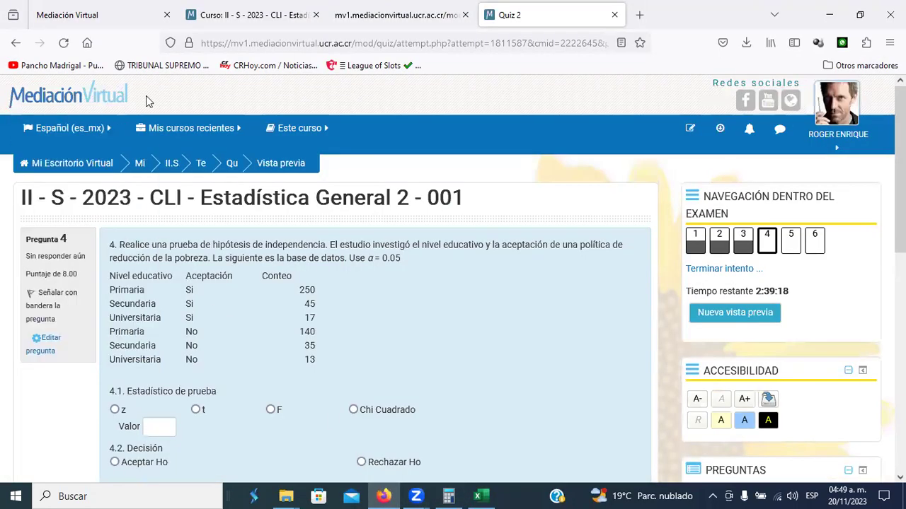
pyautogui.click(265, 17)
pyautogui.scroll(-4, 208, 356)
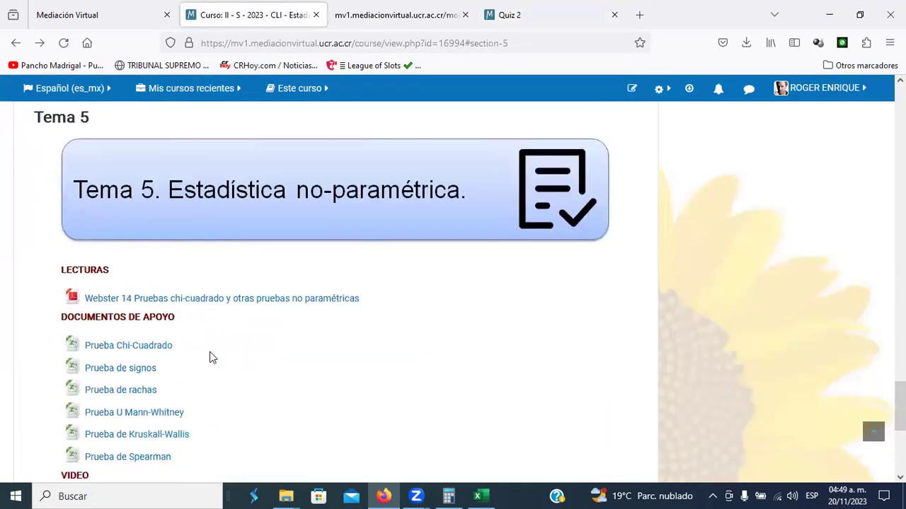
pyautogui.scroll(-1, 203, 358)
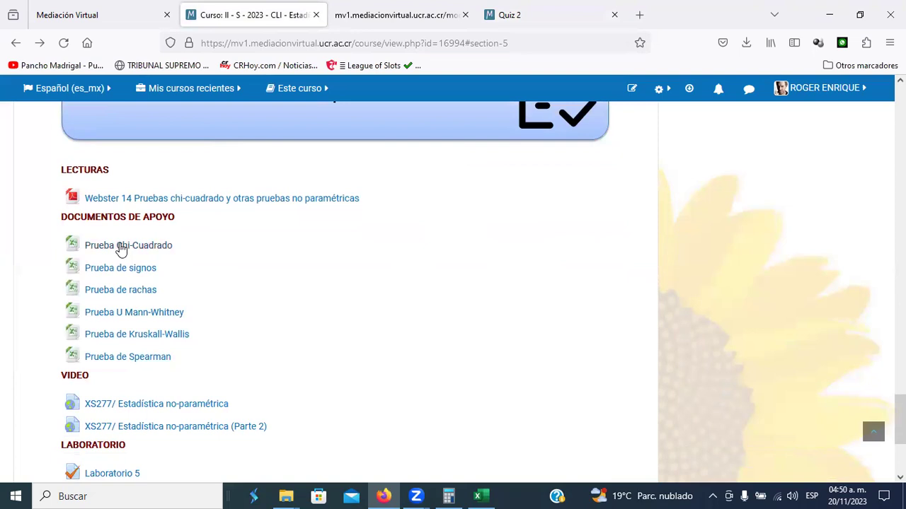
pyautogui.click(120, 248)
pyautogui.rightClick(122, 248)
pyautogui.click(174, 262)
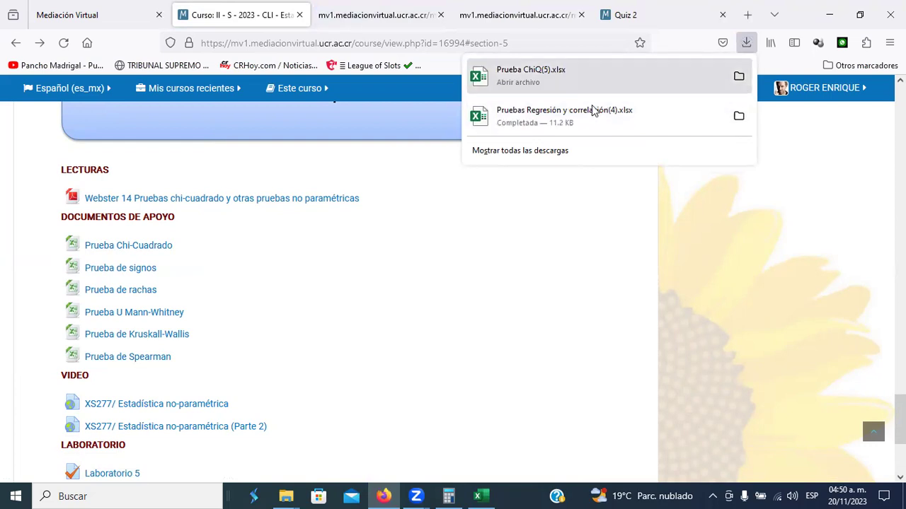
pyautogui.click(593, 112)
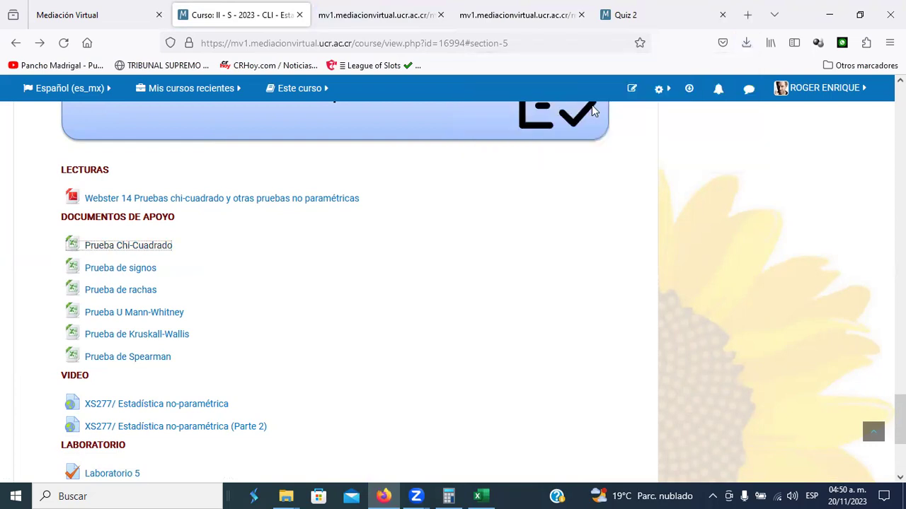
pyautogui.hotkey('alt', 'Tab')
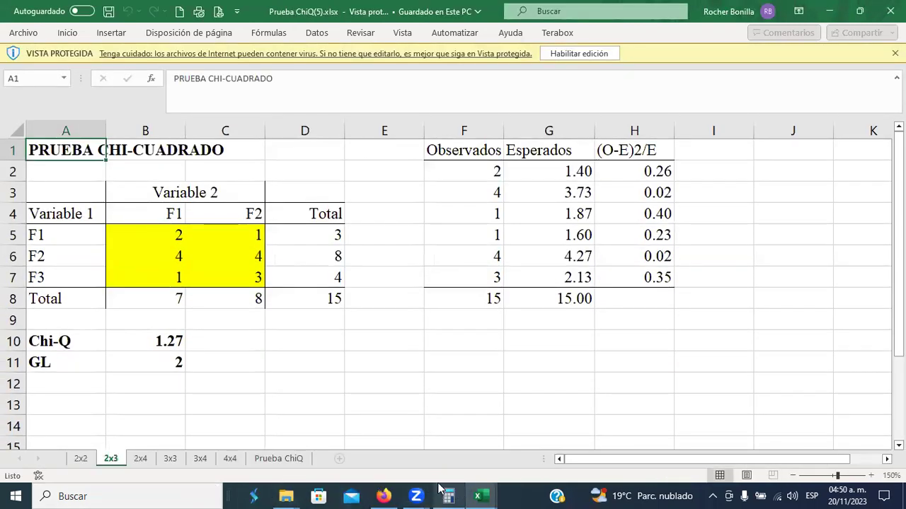
# Compare question 4's education and acceptance categories with the 2x3 chi-square table, and enable editing of the workbook.
pyautogui.hotkey('alt', 'Tab')
pyautogui.hotkey('alt', 'Tab')
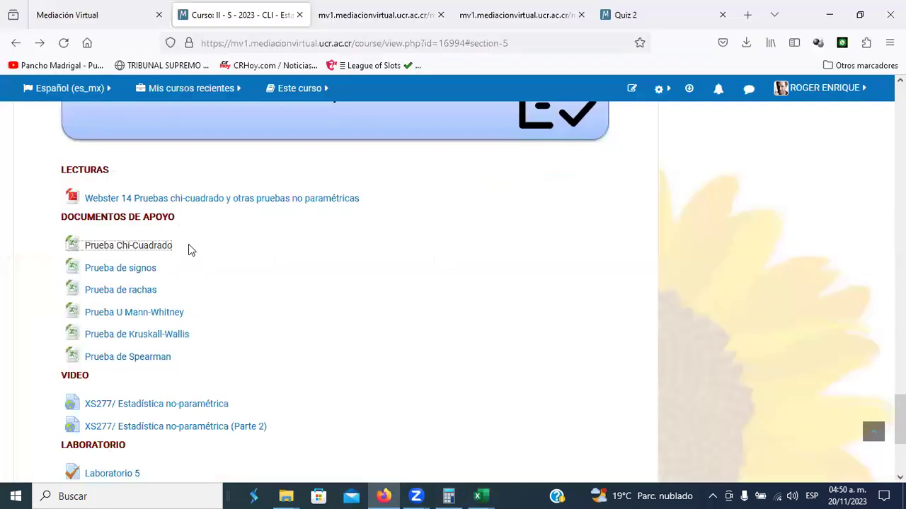
pyautogui.click(646, 15)
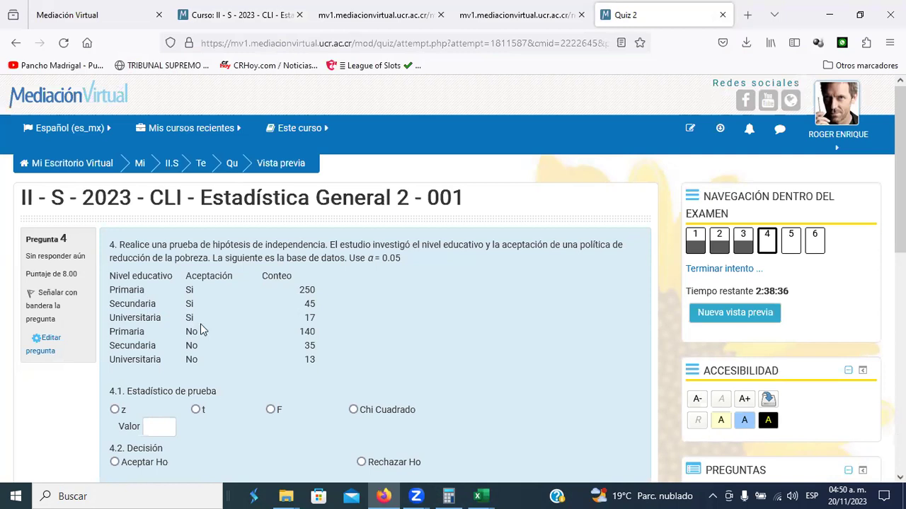
pyautogui.hotkey('alt', 'Tab')
pyautogui.click(177, 218)
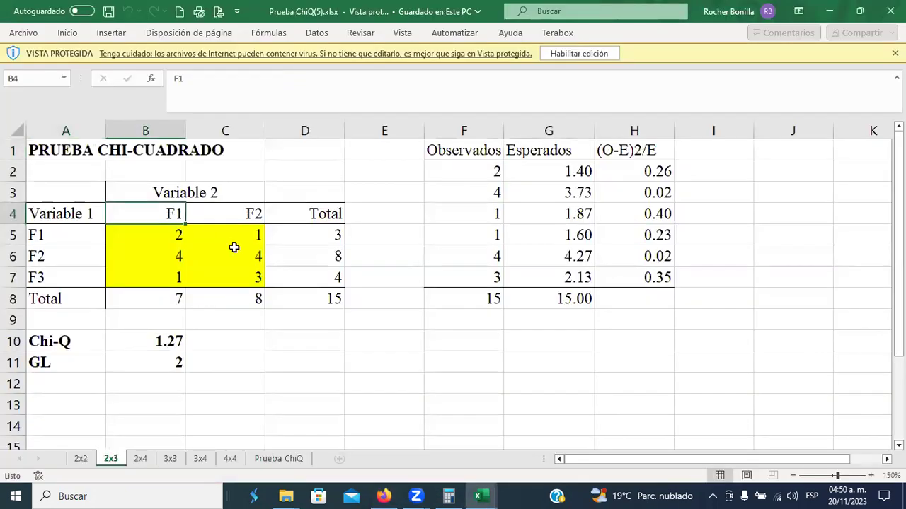
pyautogui.click(172, 237)
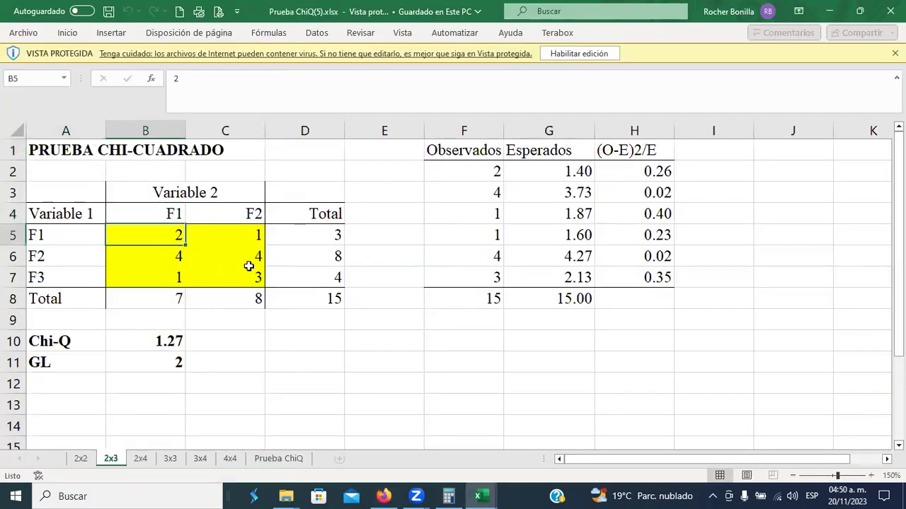
pyautogui.hotkey('shift', 'Down')
pyautogui.hotkey('shift', 'Down')
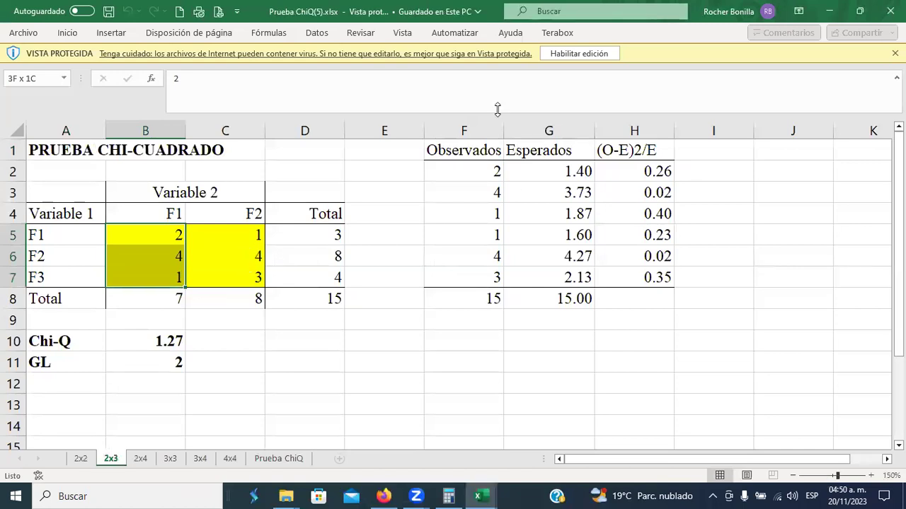
pyautogui.click(572, 56)
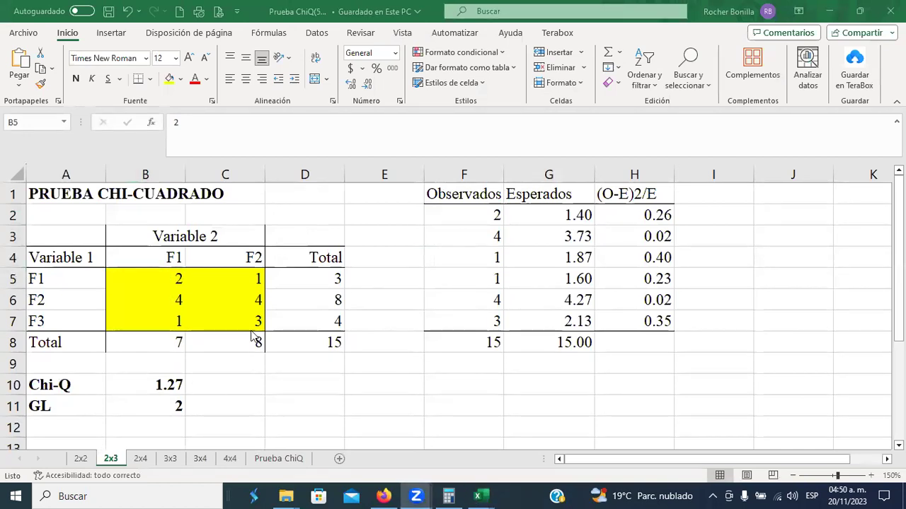
# Enter the Si counts 250, 45 and 17 from question 4 in column F1 of the 2x3 chi-square table in Excel.
pyautogui.hotkey('alt', 'Tab')
pyautogui.hotkey('alt', 'Tab')
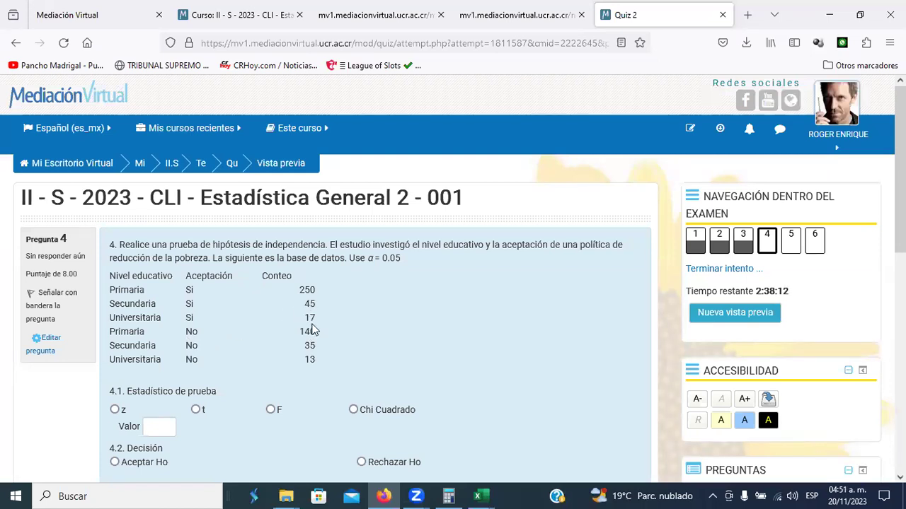
pyautogui.hotkey('alt', 'Tab')
pyautogui.hotkey('alt', 'Tab')
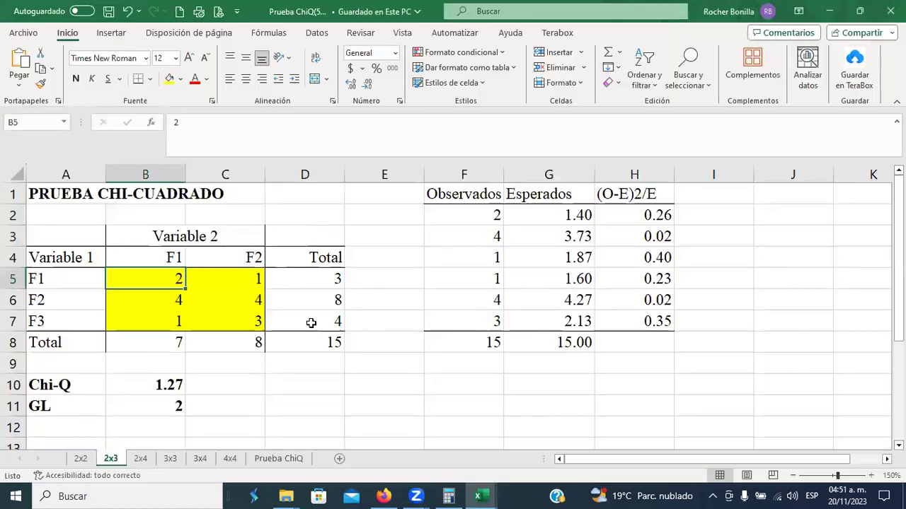
pyautogui.write('250')
pyautogui.press('Return')
pyautogui.write('45')
pyautogui.press('Return')
pyautogui.write('17')
pyautogui.press('Return')
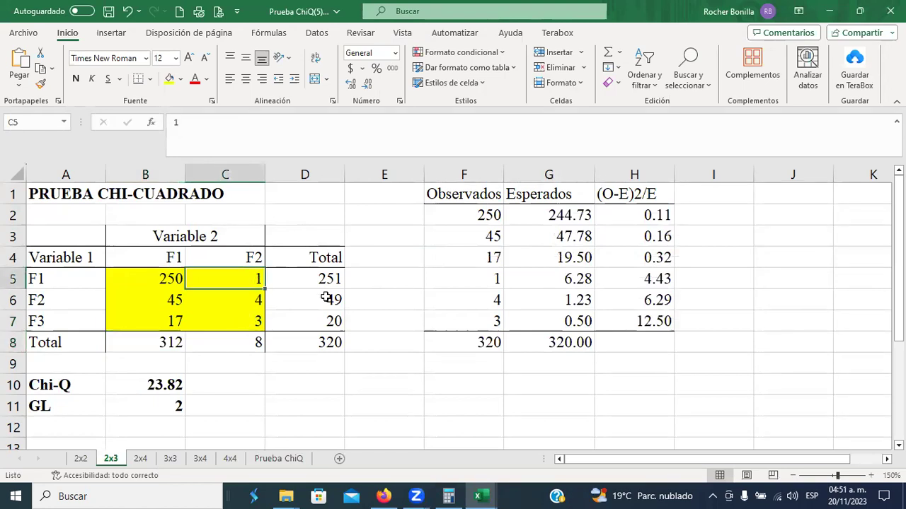
# Enter the No counts 140, 35 and 13 from question 4 in column F2 of the 2x3 table.
pyautogui.hotkey('alt', 'Tab')
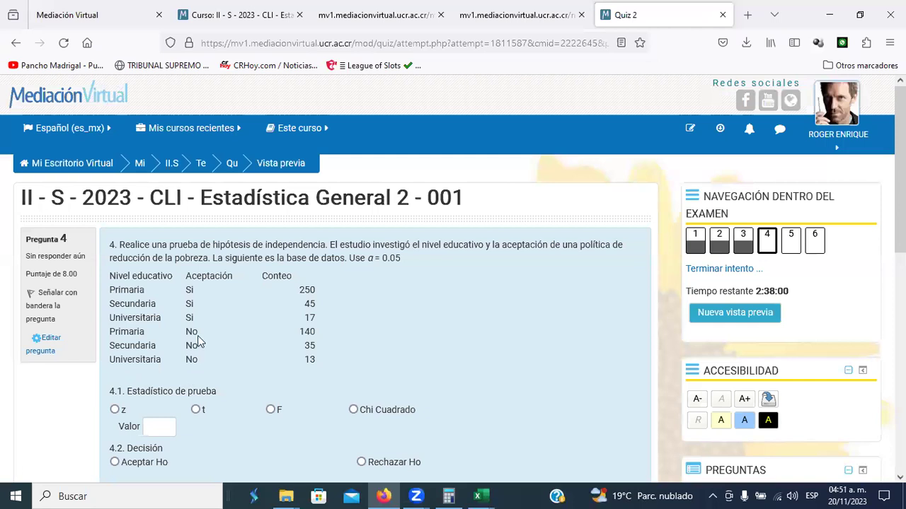
pyautogui.hotkey('alt', 'Tab')
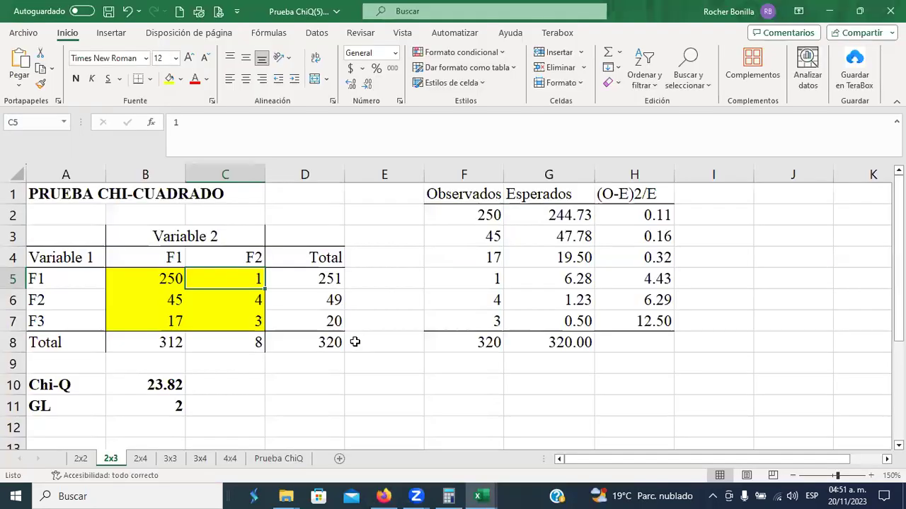
pyautogui.write('140')
pyautogui.press('Return')
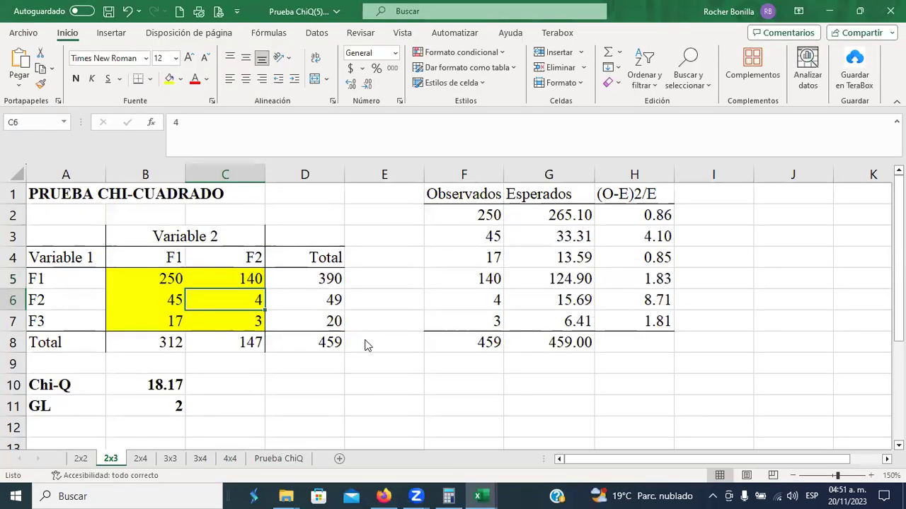
pyautogui.hotkey('alt', 'Tab')
pyautogui.hotkey('alt', 'Tab')
pyautogui.write('35')
pyautogui.press('Return')
pyautogui.hotkey('alt', 'Tab')
pyautogui.hotkey('alt', 'Tab')
pyautogui.write('13')
pyautogui.press('Return')
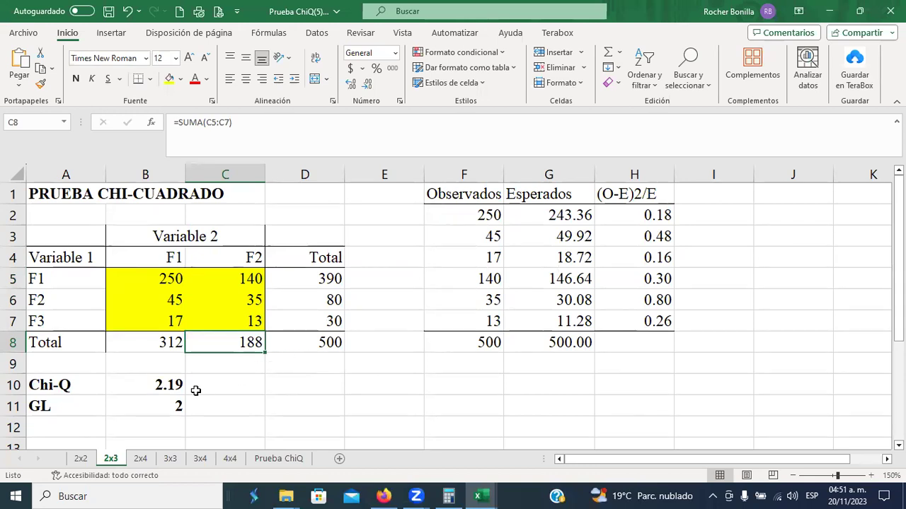
# On the Prueba ChiQ sheet, set gl to 2 and Chi Cuadrado to 2.19, and check the critical value, p-value and conclusion.
pyautogui.click(147, 393)
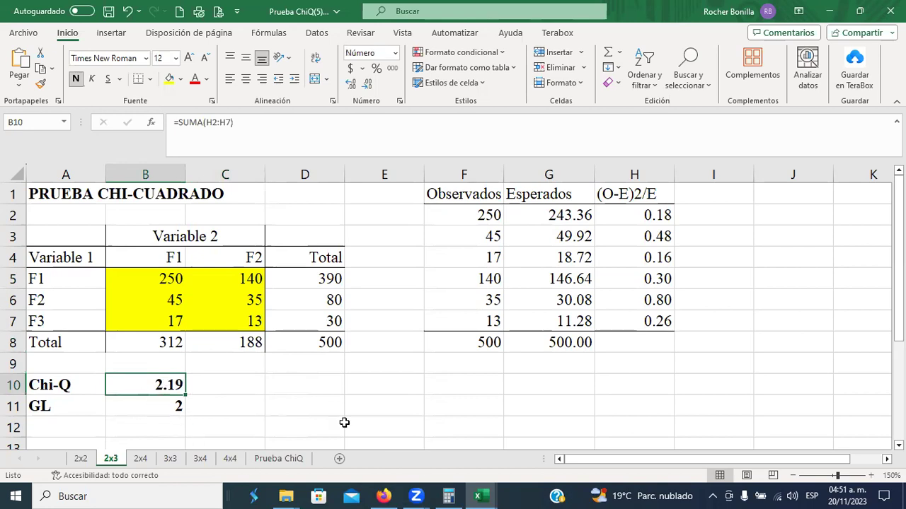
pyautogui.click(280, 460)
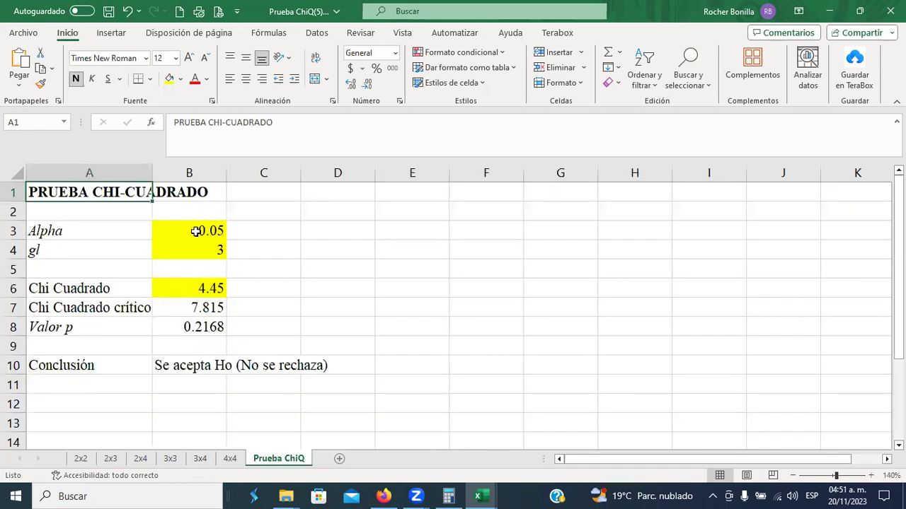
pyautogui.click(212, 249)
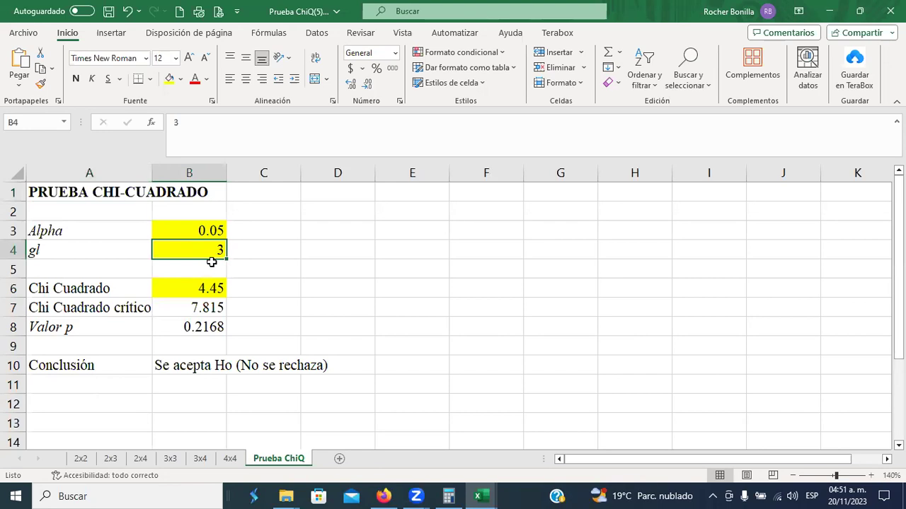
pyautogui.write('2')
pyautogui.click(212, 290)
pyautogui.write('2')
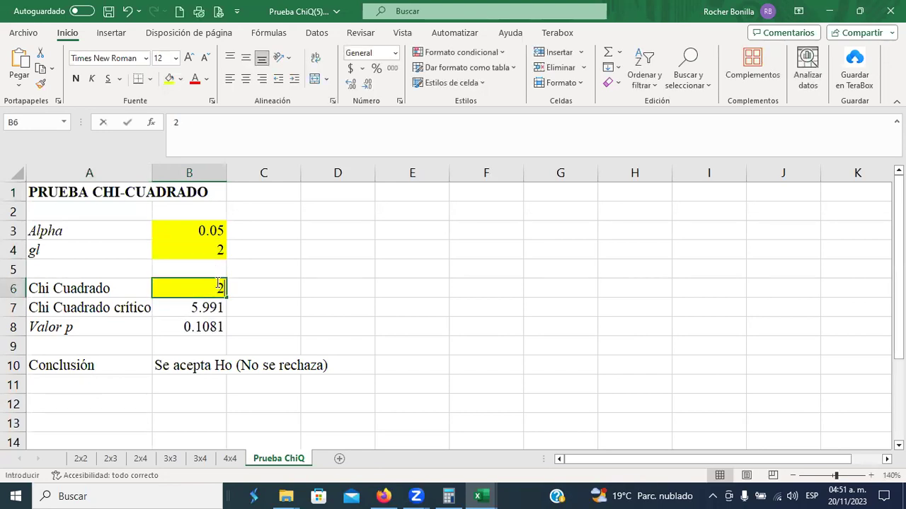
pyautogui.write('.19')
pyautogui.press('Return')
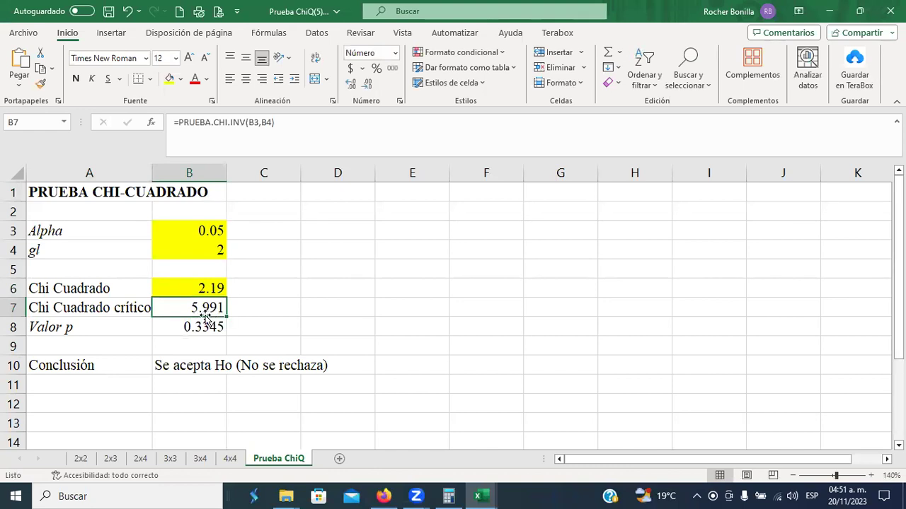
pyautogui.click(204, 368)
pyautogui.click(204, 327)
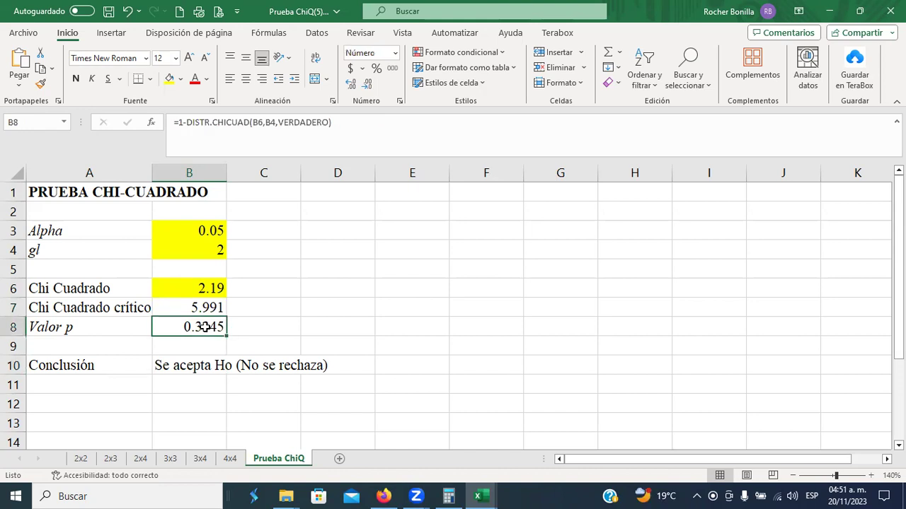
pyautogui.click(202, 305)
pyautogui.click(205, 287)
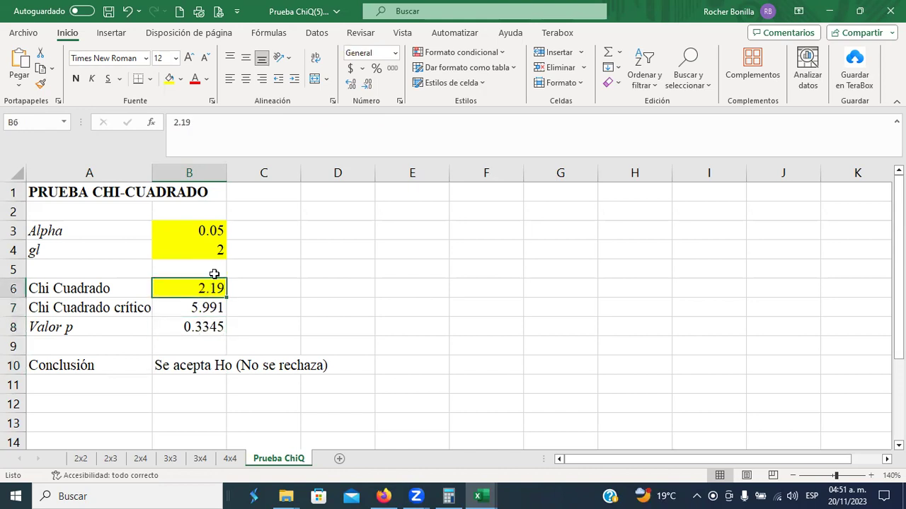
# In the quiz in Firefox, mark Chi Cuadrado as the test statistic for 4.1 and enter 2.19 as its value.
pyautogui.hotkey('alt', 'Tab')
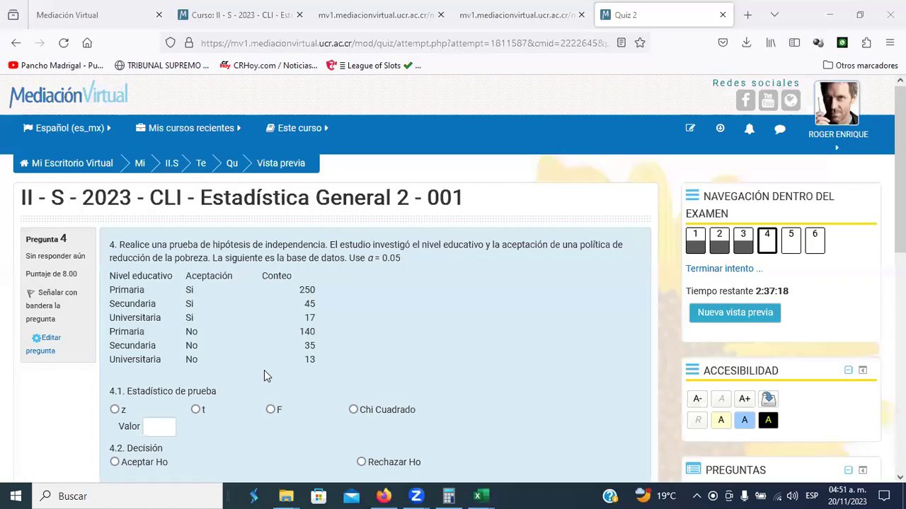
pyautogui.scroll(-2, 278, 373)
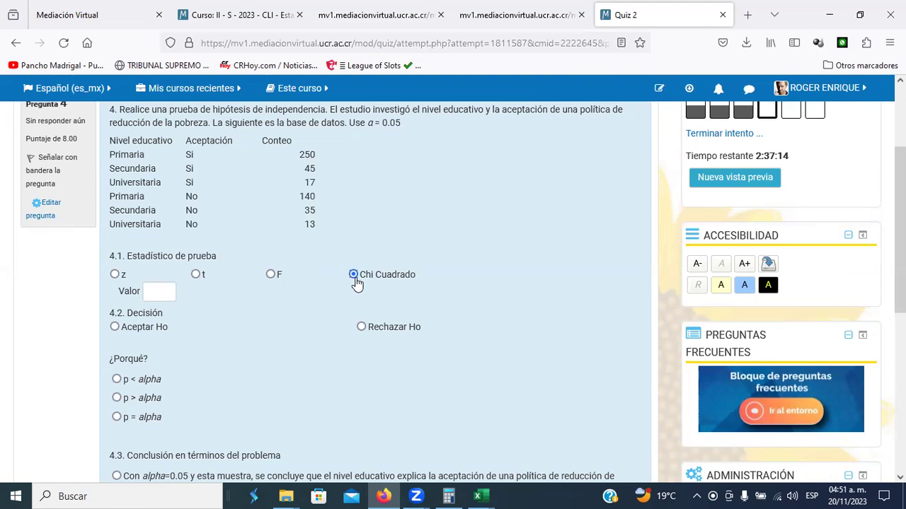
pyautogui.click(157, 288)
pyautogui.hotkey('alt', 'Tab')
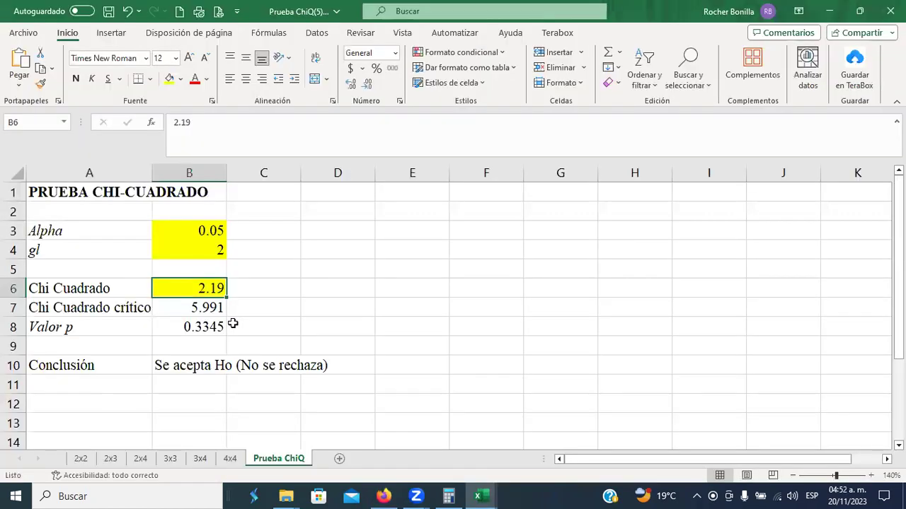
pyautogui.click(112, 461)
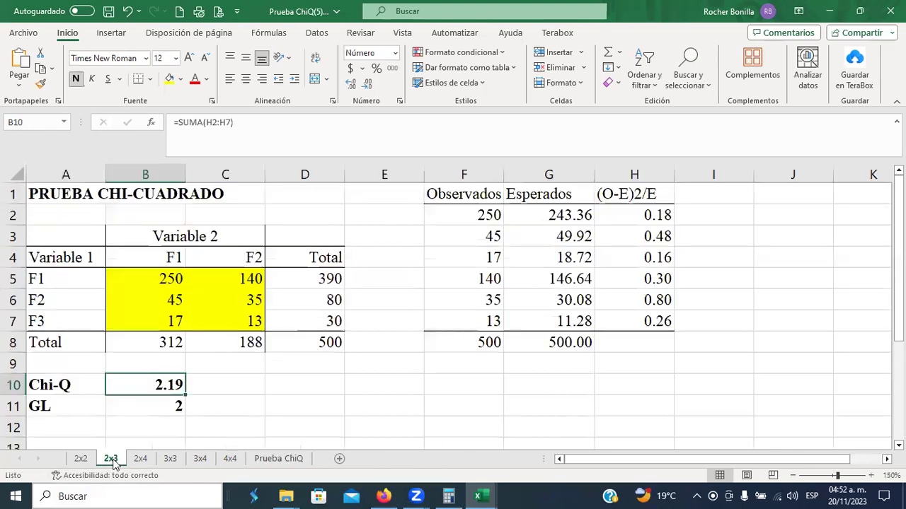
pyautogui.click(287, 459)
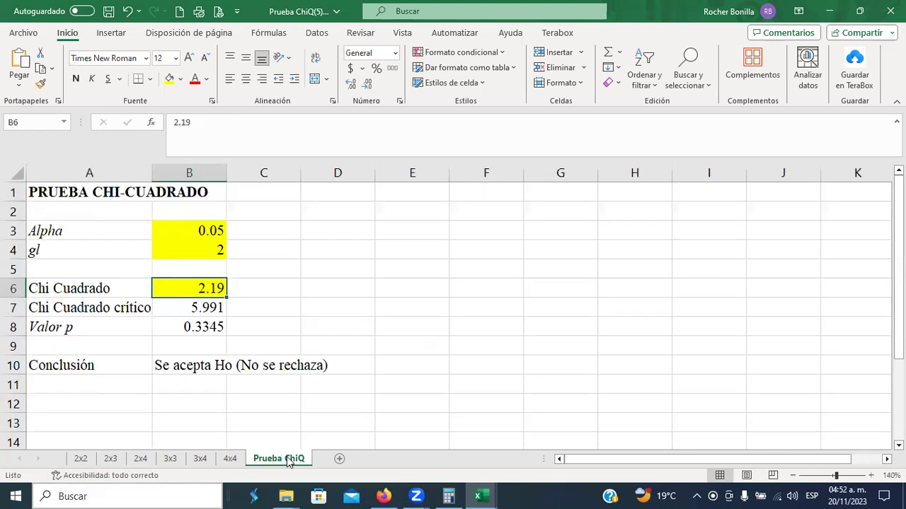
pyautogui.hotkey('alt', 'Tab')
pyautogui.write('2.19')
# Mark Aceptar Ho and p > alpha for 4.2, and choose the 4.3 conclusion that education level and policy acceptance are not associated.
pyautogui.click(136, 333)
pyautogui.click(136, 332)
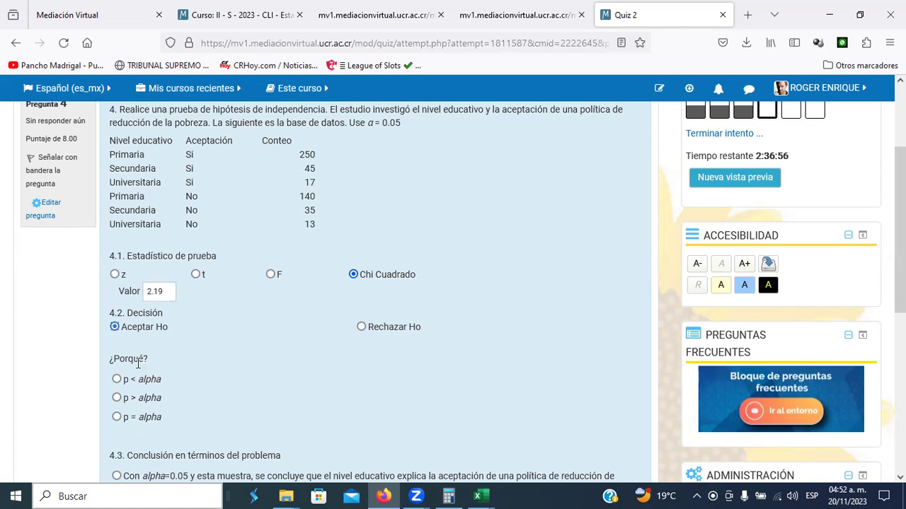
pyautogui.click(117, 398)
pyautogui.scroll(-2, 294, 375)
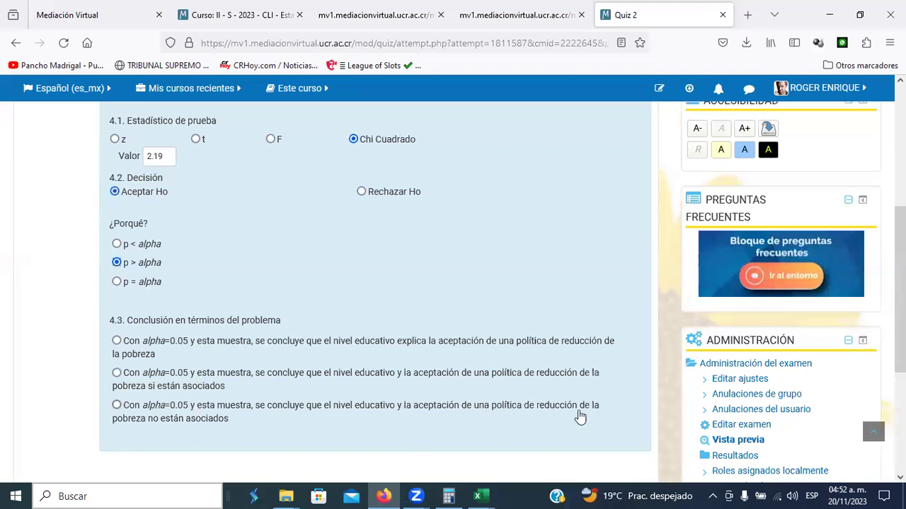
pyautogui.click(117, 407)
# Advance to question 5 and open the Prueba de Kruskall-Wallis workbook from the course's support documents in Excel.
pyautogui.scroll(3, 235, 333)
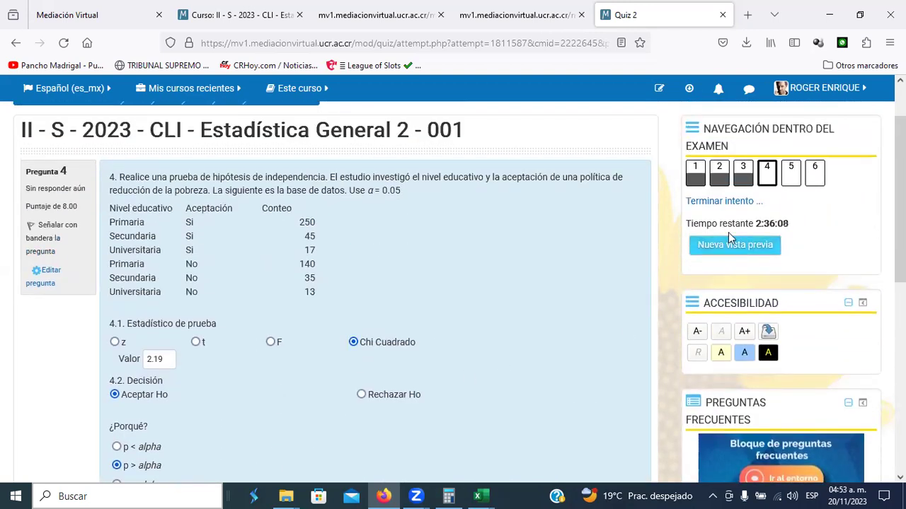
pyautogui.click(791, 175)
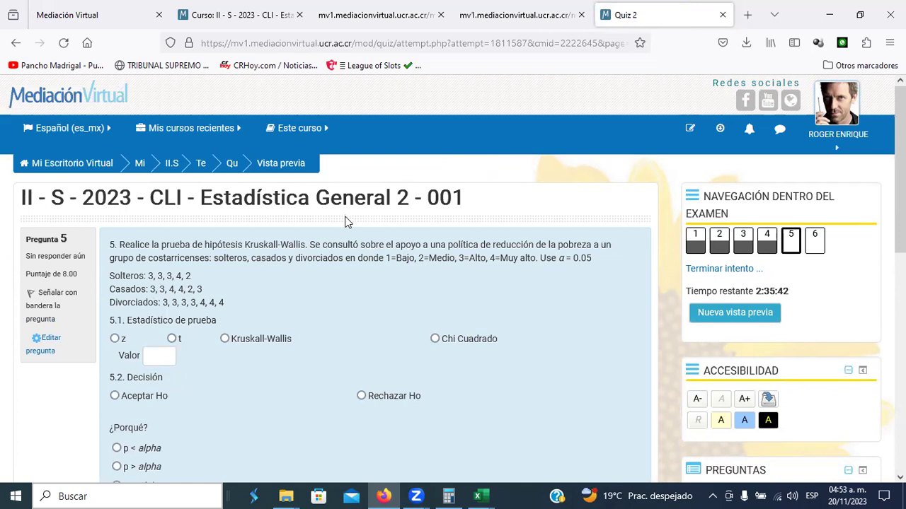
pyautogui.click(257, 15)
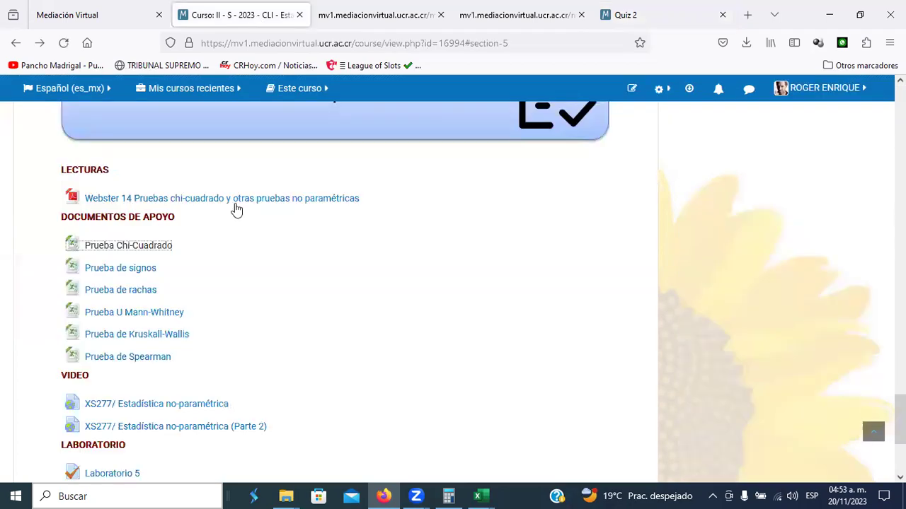
pyautogui.rightClick(164, 336)
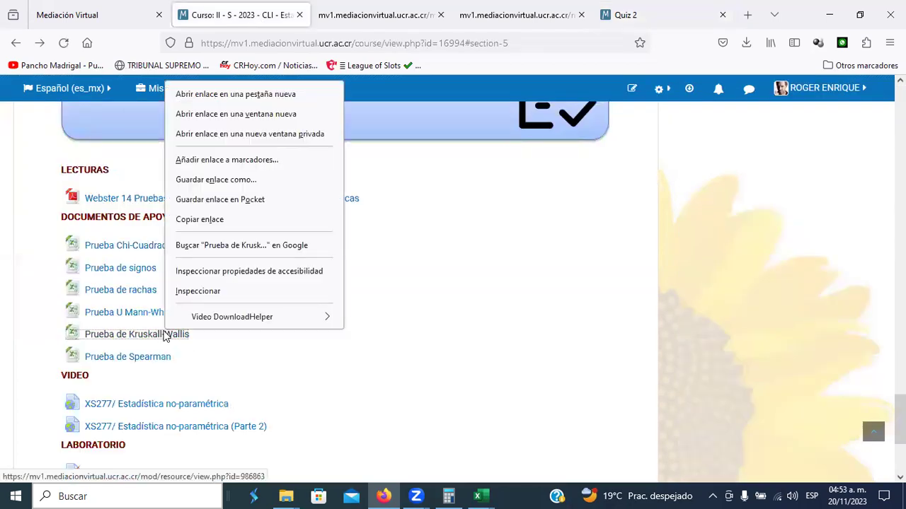
pyautogui.click(249, 103)
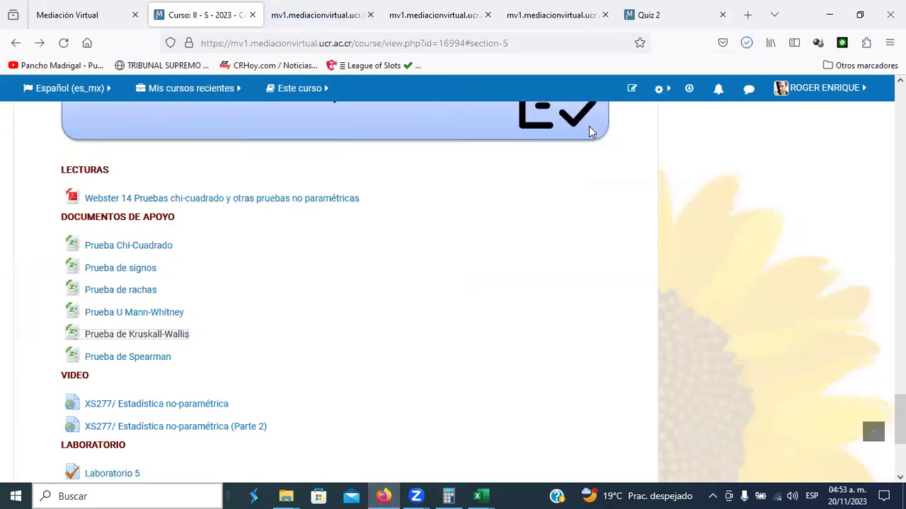
pyautogui.hotkey('alt', 'Tab')
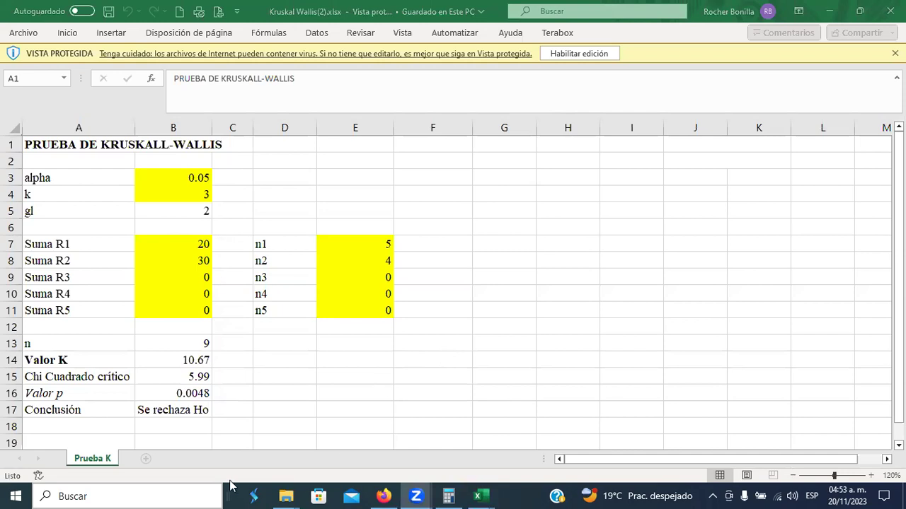
# Close the Prueba ChiQ(5) workbook without saving its changes.
pyautogui.hotkey('alt', 'Tab')
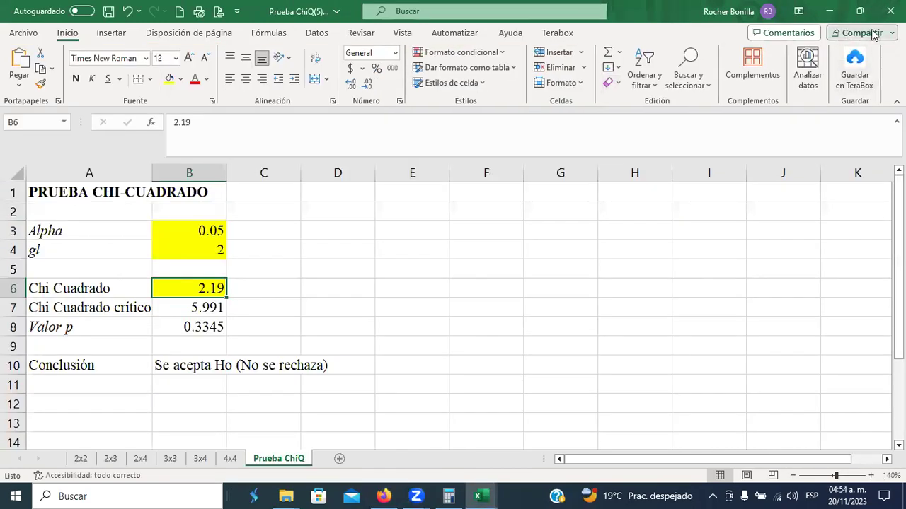
pyautogui.click(876, 22)
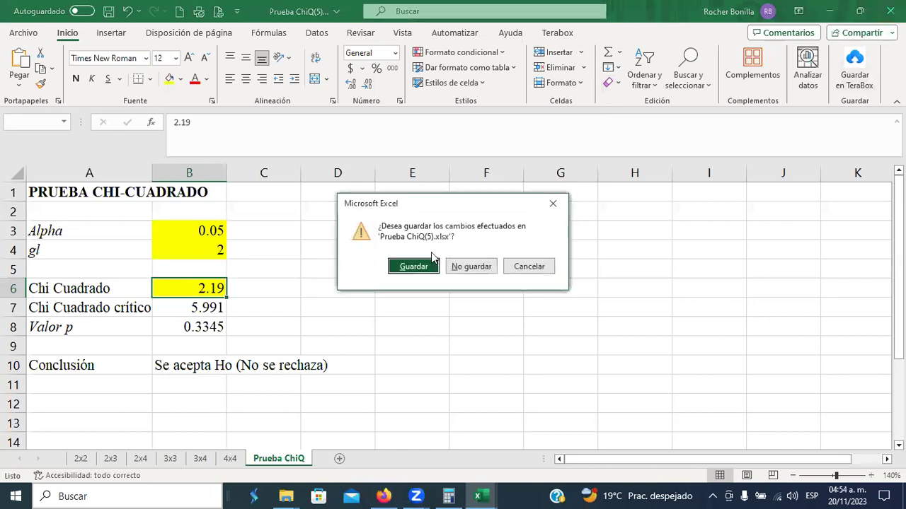
pyautogui.click(471, 268)
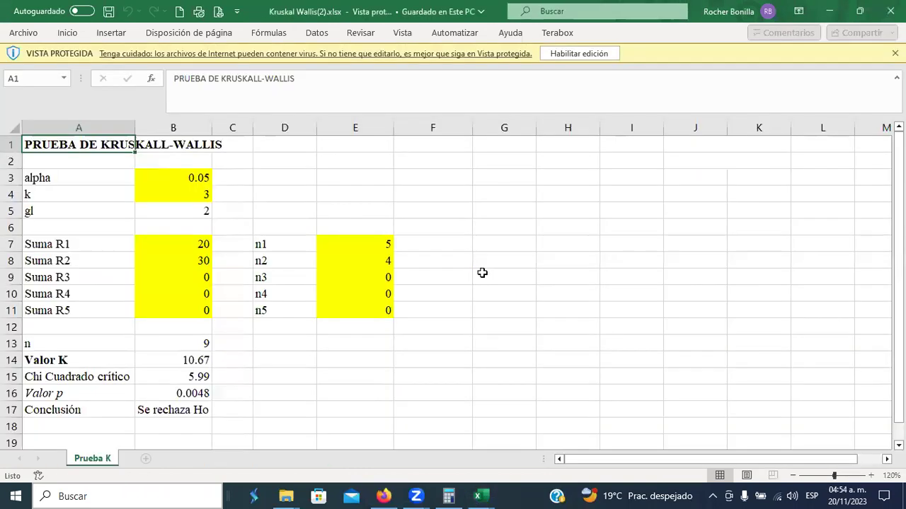
# Look through the open windows, including the regression and correlation workbook, and return to the course page in Firefox.
pyautogui.hotkey('alt', 'Tab')
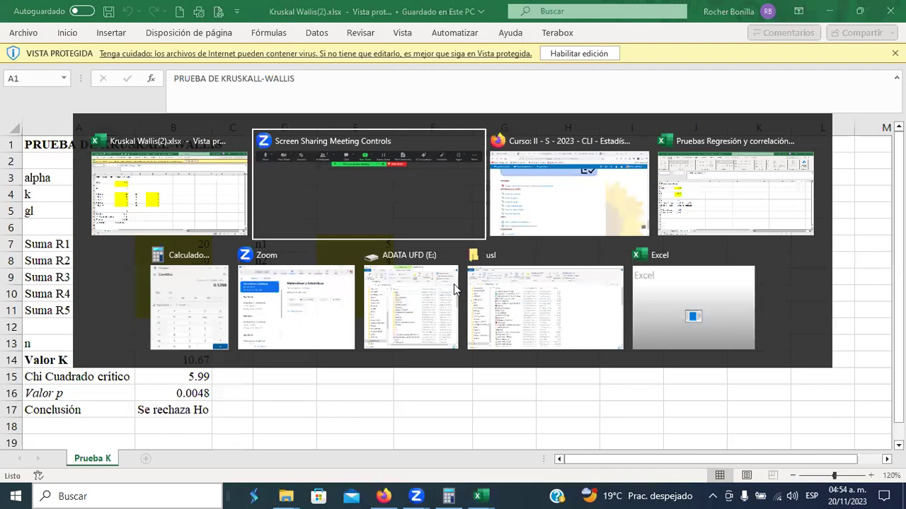
pyautogui.hotkey('alt', 'Tab')
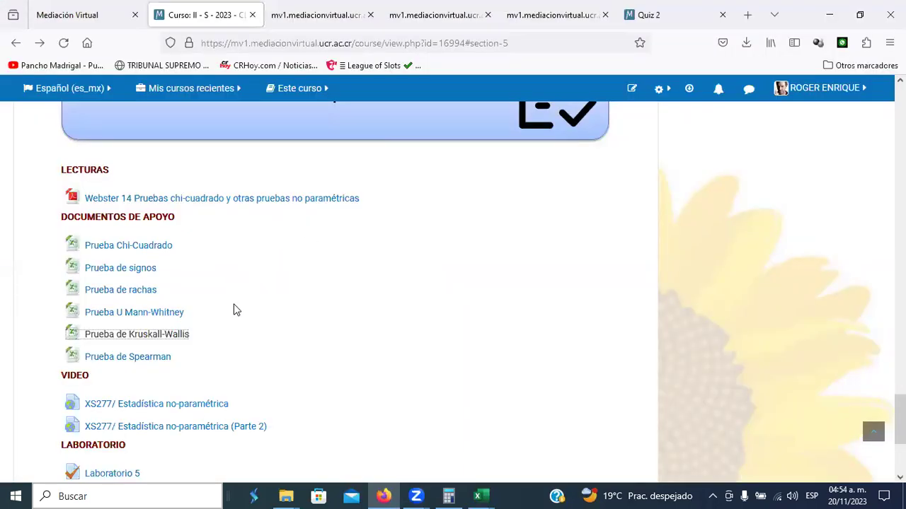
pyautogui.hotkey('alt', 'Tab')
pyautogui.hotkey('alt', 'Tab')
pyautogui.hotkey('alt', 'Tab')
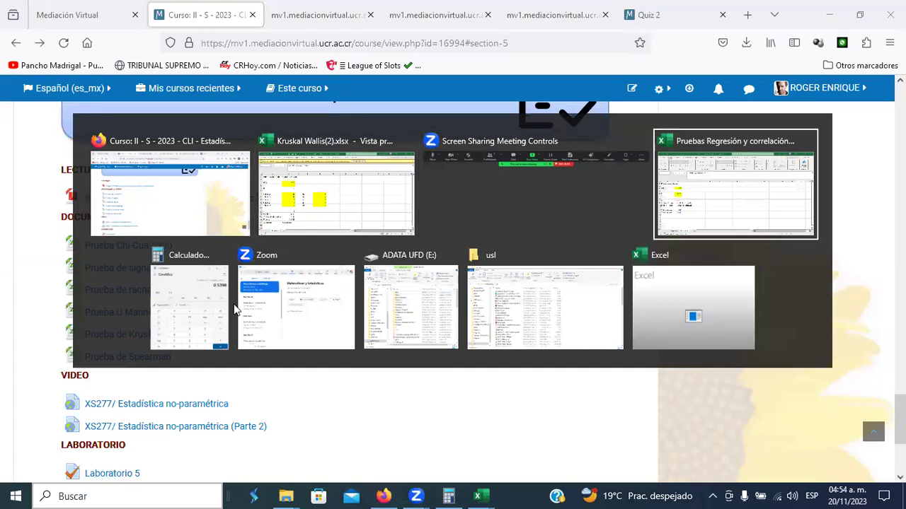
pyautogui.hotkey('alt', 'Tab')
pyautogui.hotkey('alt', 'Tab')
pyautogui.hotkey('alt', 'Tab')
pyautogui.hotkey('alt', 'Tab')
pyautogui.hotkey('alt', 'Tab')
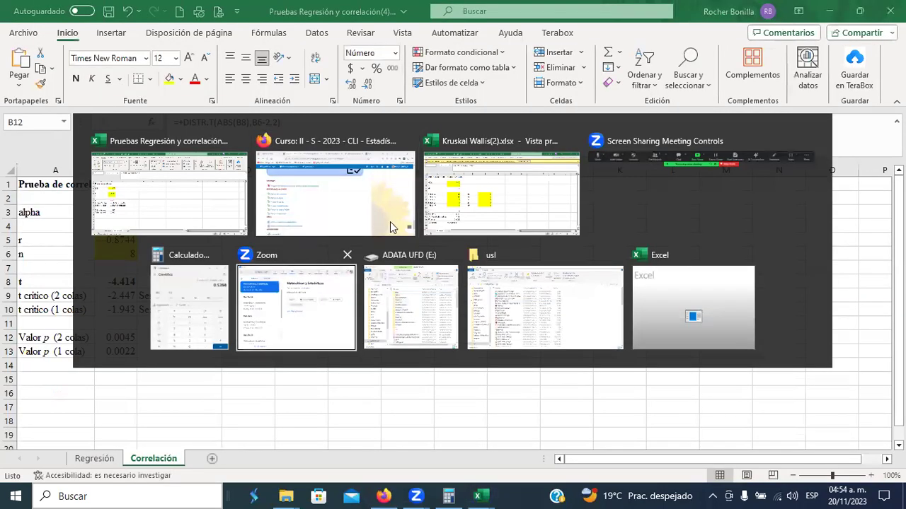
pyautogui.click(390, 222)
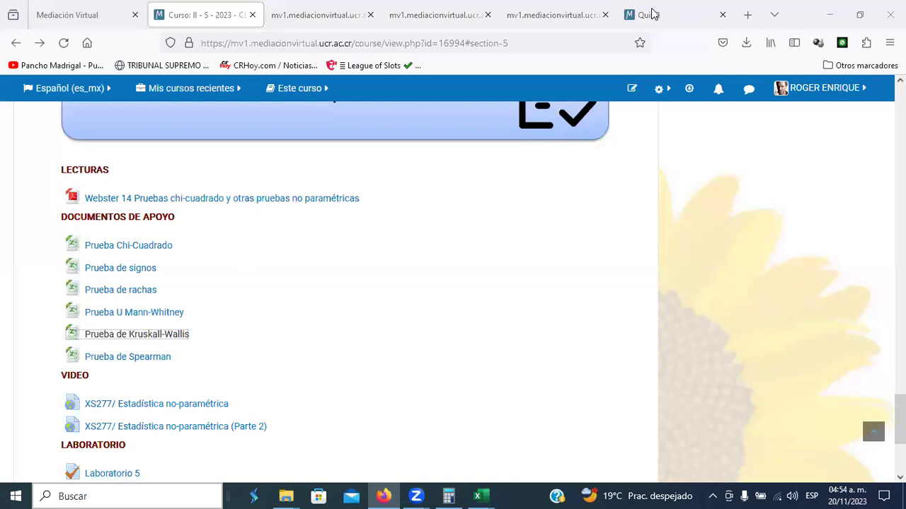
# Review question 5's data in Quiz 2, then close the Pruebas Regresión y correlación workbook in Excel.
pyautogui.click(652, 14)
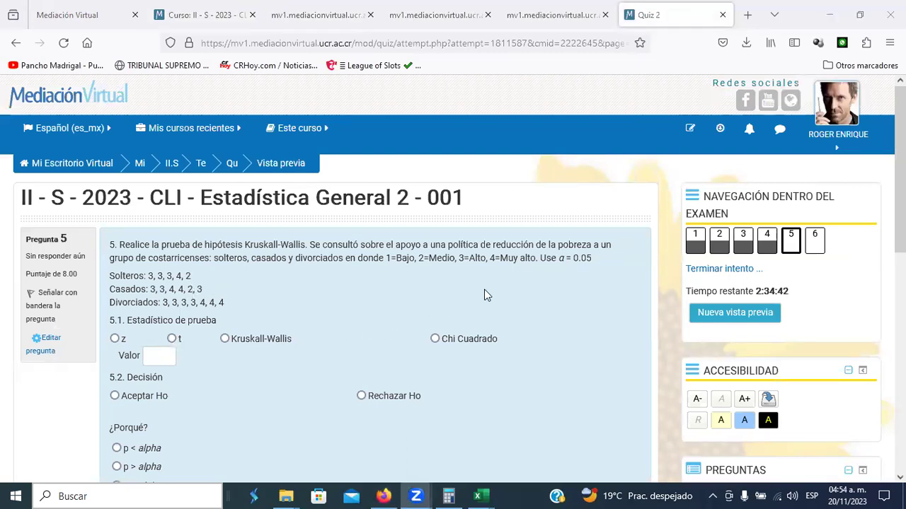
pyautogui.hotkey('alt', 'Tab')
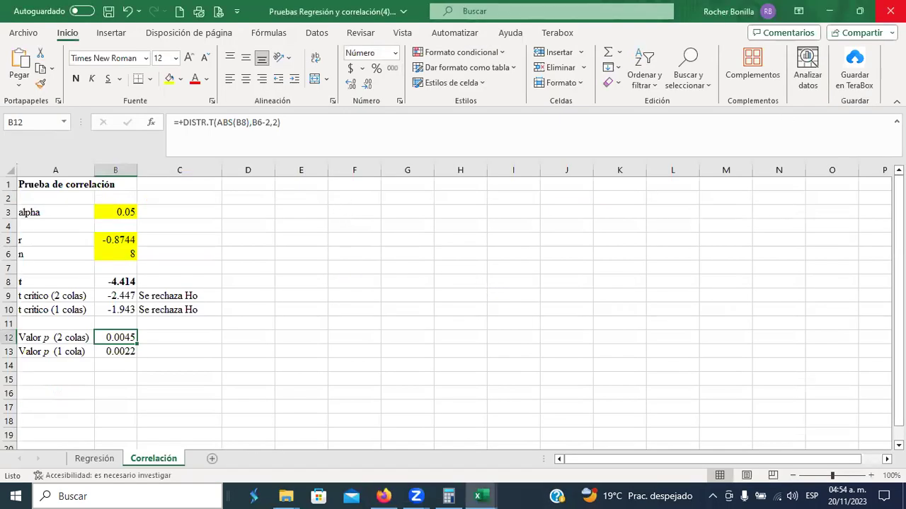
pyautogui.click(890, 11)
pyautogui.click(549, 277)
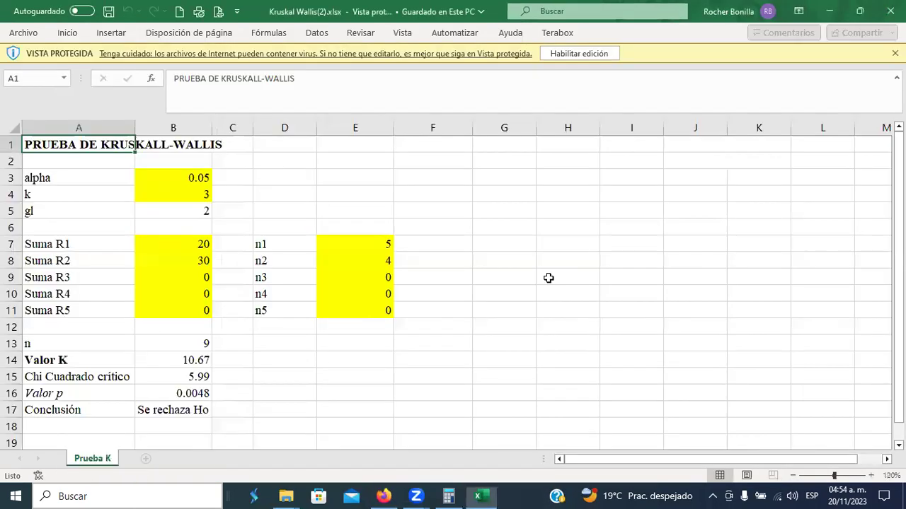
# Enable editing in the Kruskal Wallis workbook and enter the heading "rangos" in cell G1.
pyautogui.click(494, 152)
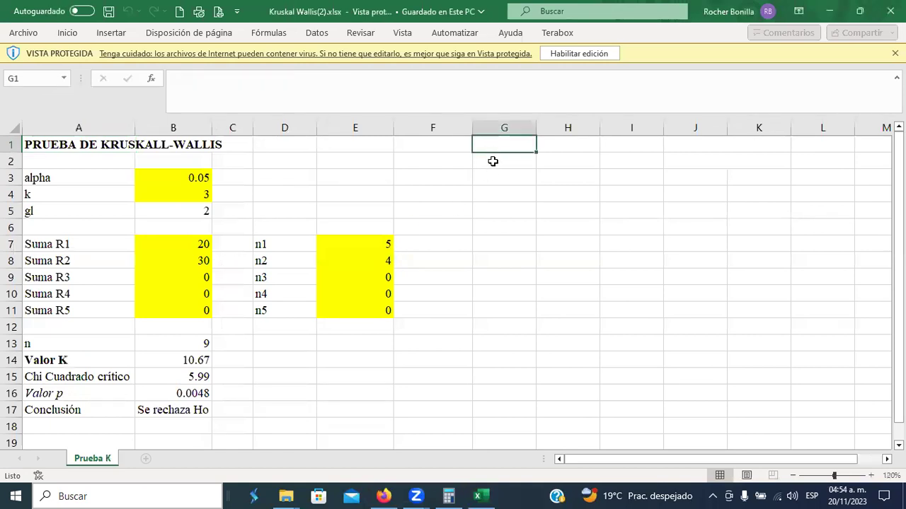
pyautogui.press('Down')
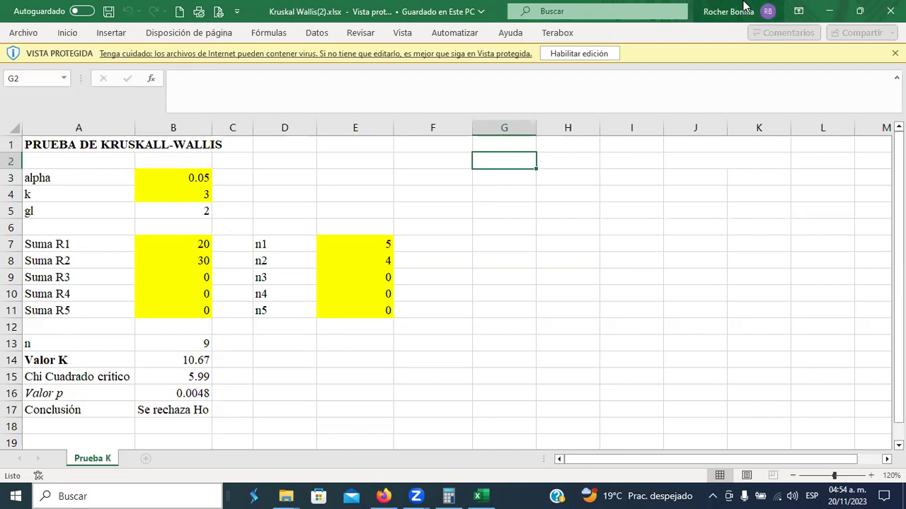
pyautogui.click(582, 55)
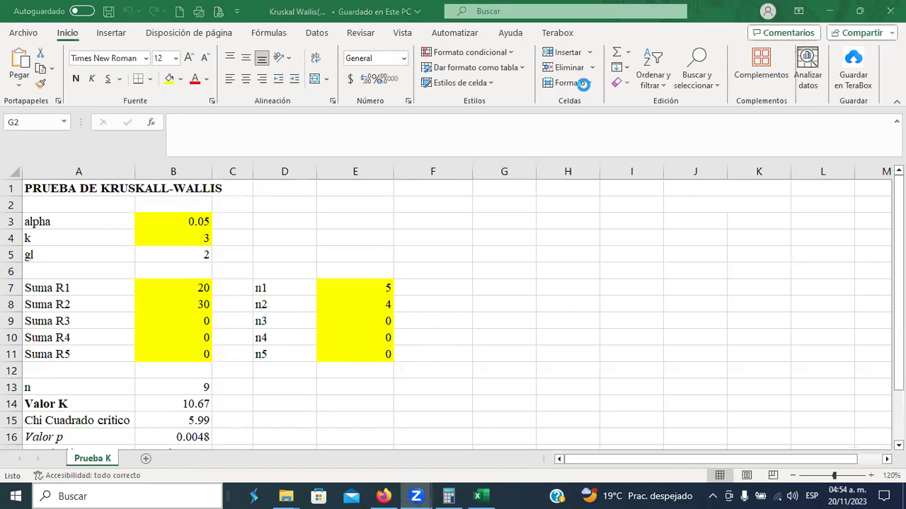
pyautogui.click(510, 191)
pyautogui.write('rangos')
pyautogui.press('Return')
# Fill G2:G18 under the rangos heading with the consecutive ranks 1 to 17.
pyautogui.write('1')
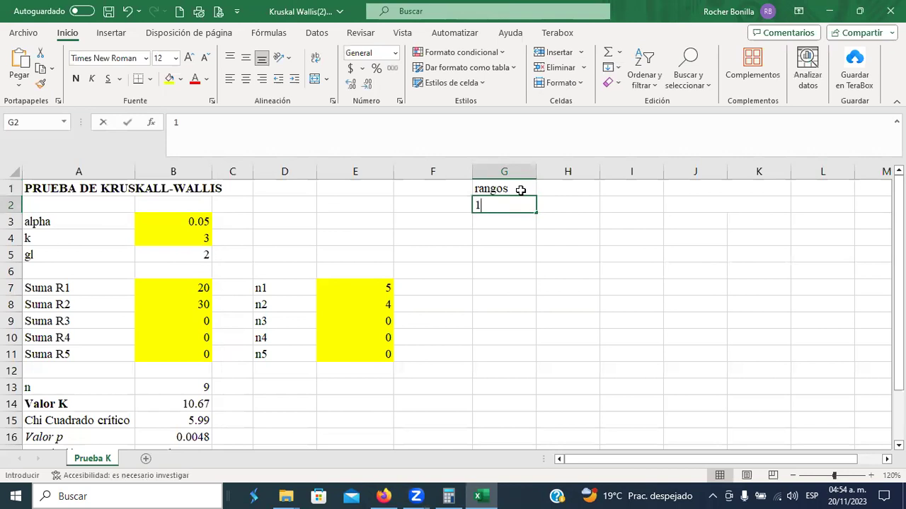
pyautogui.press('Return')
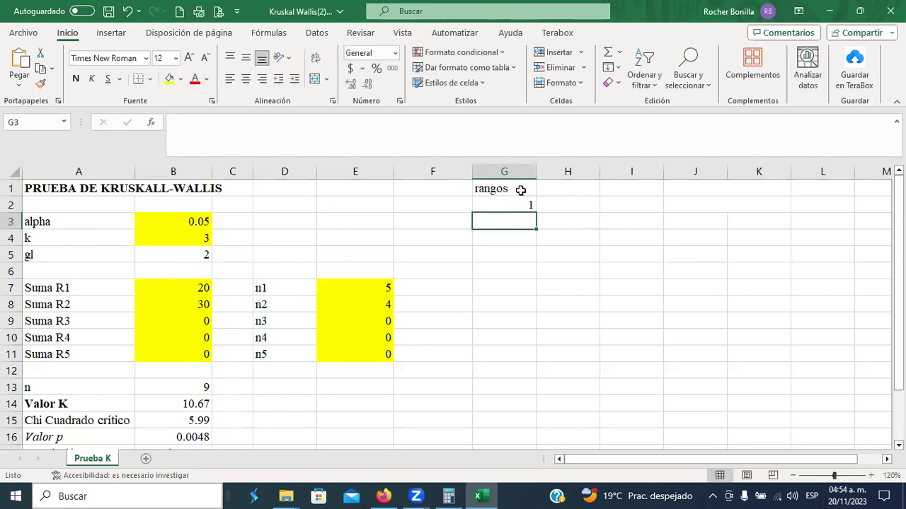
pyautogui.write('2')
pyautogui.press('Return')
pyautogui.write('3')
pyautogui.press('Return')
pyautogui.write('4')
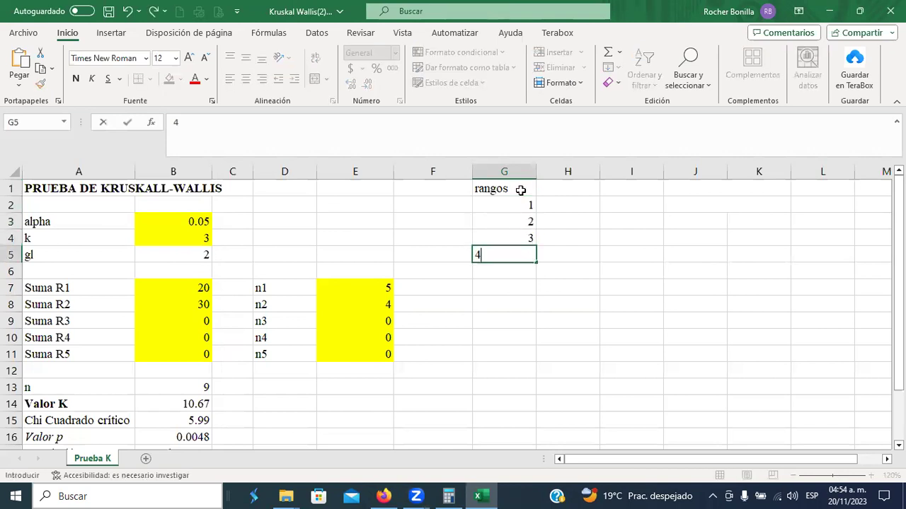
pyautogui.press('Return')
pyautogui.write('5')
pyautogui.press('Return')
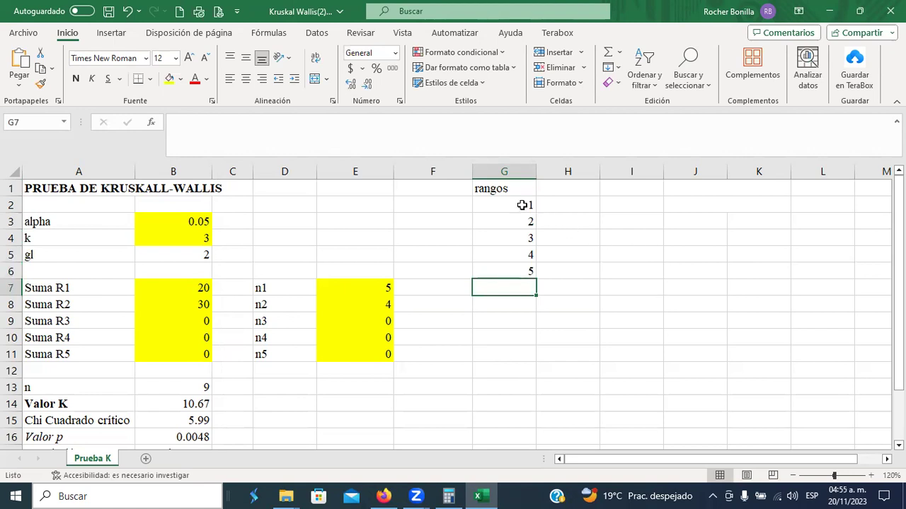
pyautogui.click(522, 205)
pyautogui.moveTo(520, 221); pyautogui.dragTo(570, 446)
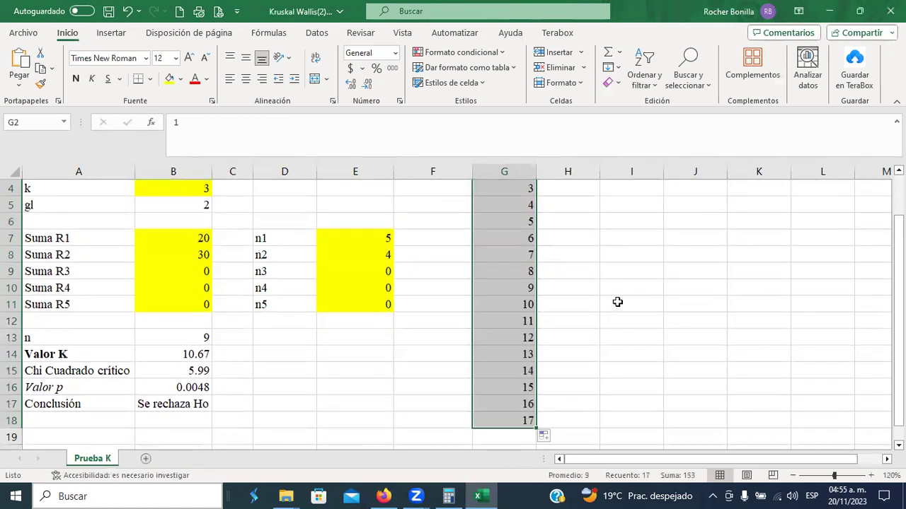
# Add the three group sizes in cell I11 with the formula +5+6+7.
pyautogui.click(646, 305)
pyautogui.write('+5+6+7')
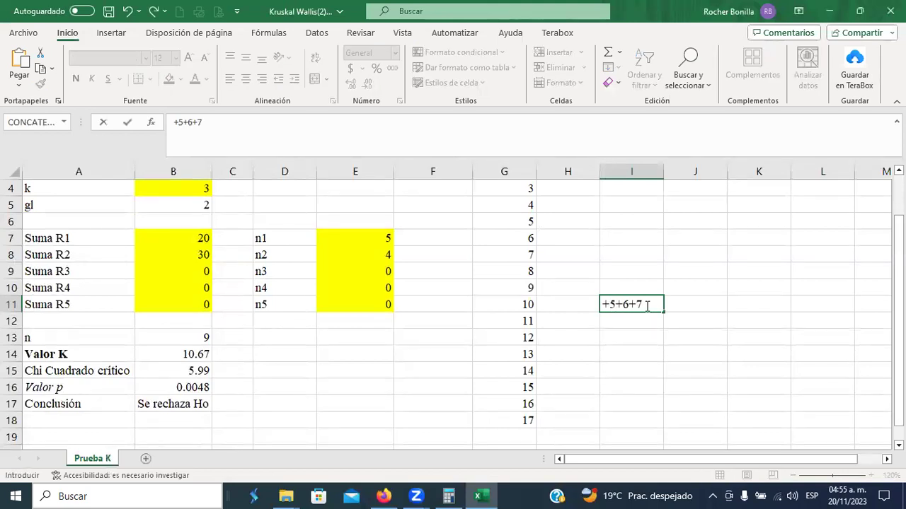
pyautogui.press('Return')
# Extend the rank list with 18 in G19 and clear the scratch sum in I11.
pyautogui.click(520, 433)
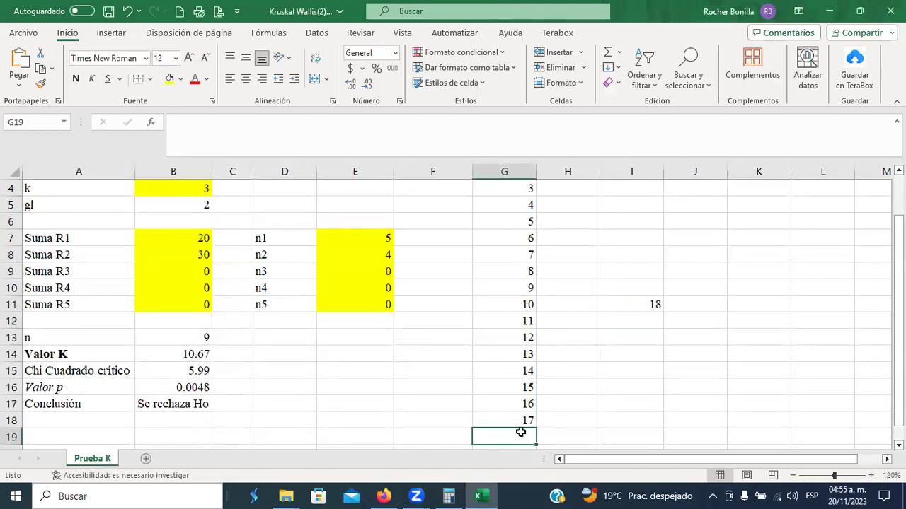
pyautogui.write('18')
pyautogui.click(607, 384)
pyautogui.click(662, 303)
pyautogui.press('Delete')
pyautogui.scroll(1, 676, 248)
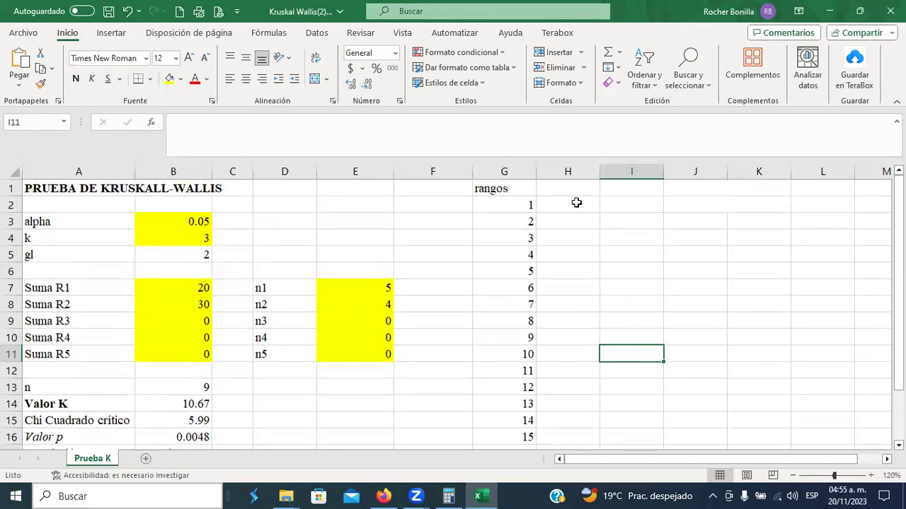
# Check question 5's groups in the quiz and enter the heading "ecivil" in cell H1 of the workbook.
pyautogui.click(562, 187)
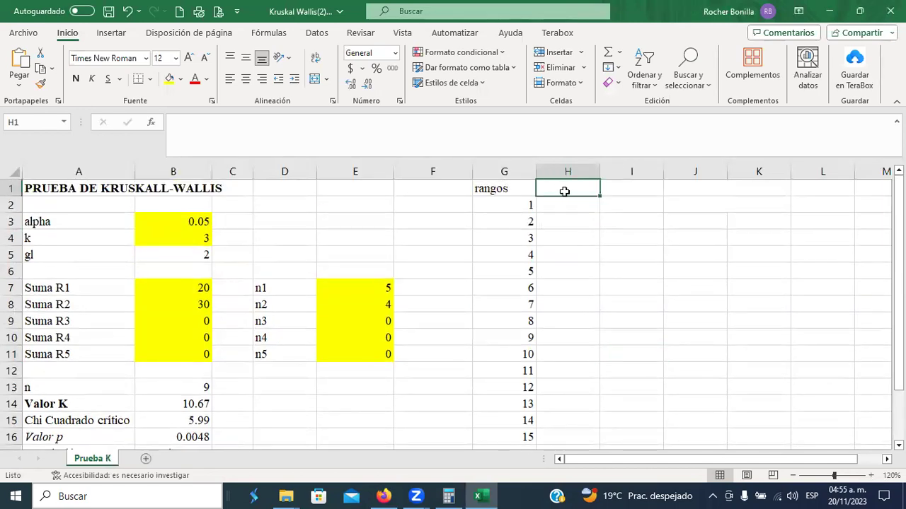
pyautogui.hotkey('alt', 'Tab')
pyautogui.hotkey('alt', 'Tab')
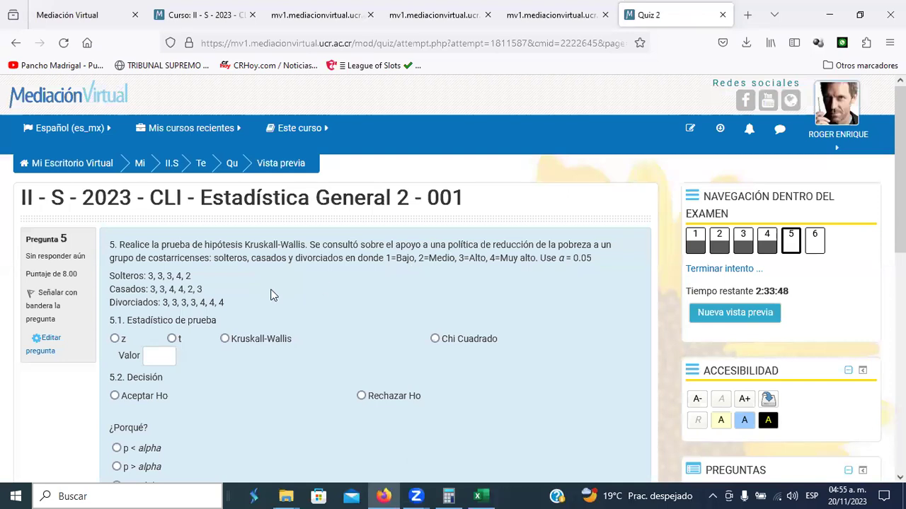
pyautogui.hotkey('alt', 'Tab')
pyautogui.write('ev')
pyautogui.write('ci')
pyautogui.press('Return')
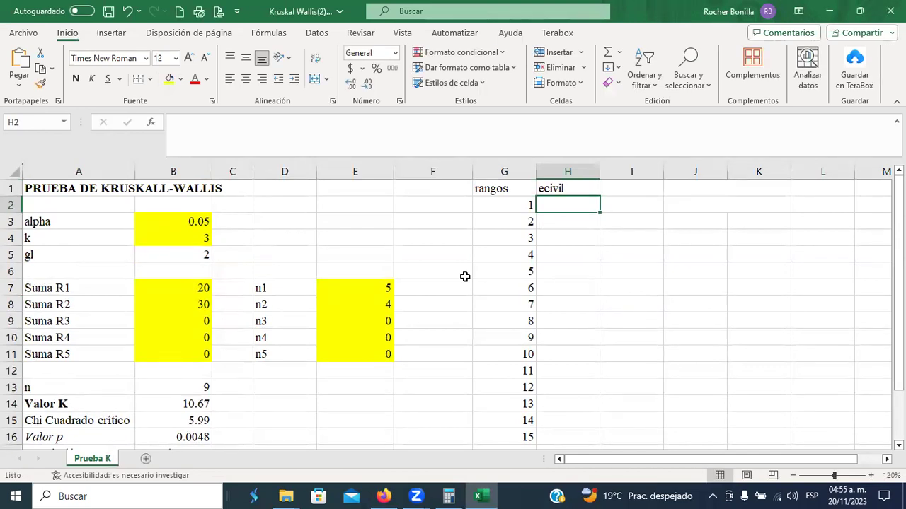
# Enter the code s for the five single respondents in H2:H6 of the ecivil column.
pyautogui.write('s')
pyautogui.press('Return')
pyautogui.write('s')
pyautogui.press('Return')
pyautogui.write('s')
pyautogui.press('Return')
pyautogui.write('s')
pyautogui.press('Return')
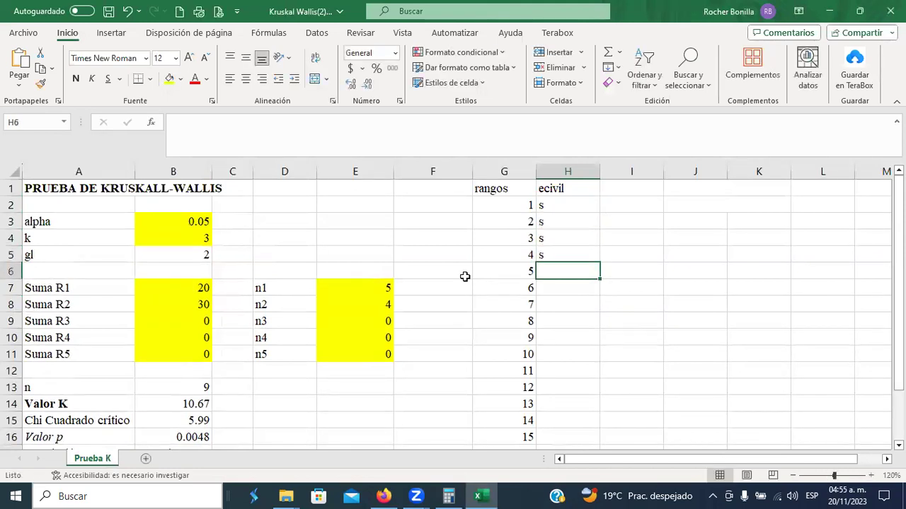
pyautogui.write('s')
pyautogui.press('Return')
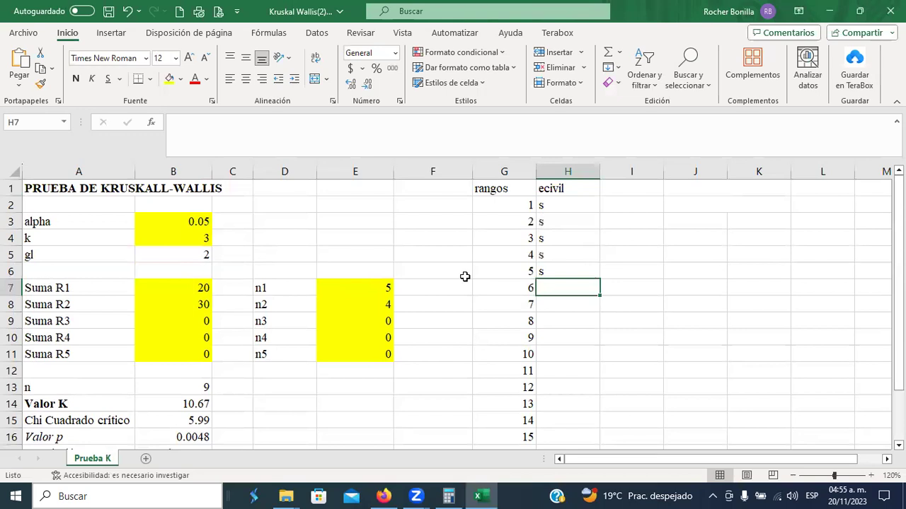
# Enter the code c for the six married respondents in H7:H12 of the ecivil column.
pyautogui.write('c')
pyautogui.press('Return')
pyautogui.write('c')
pyautogui.press('Return')
pyautogui.write('c')
pyautogui.press('Return')
pyautogui.write('c')
pyautogui.press('Return')
pyautogui.write('c')
pyautogui.press('Return')
pyautogui.write('c')
pyautogui.press('Return')
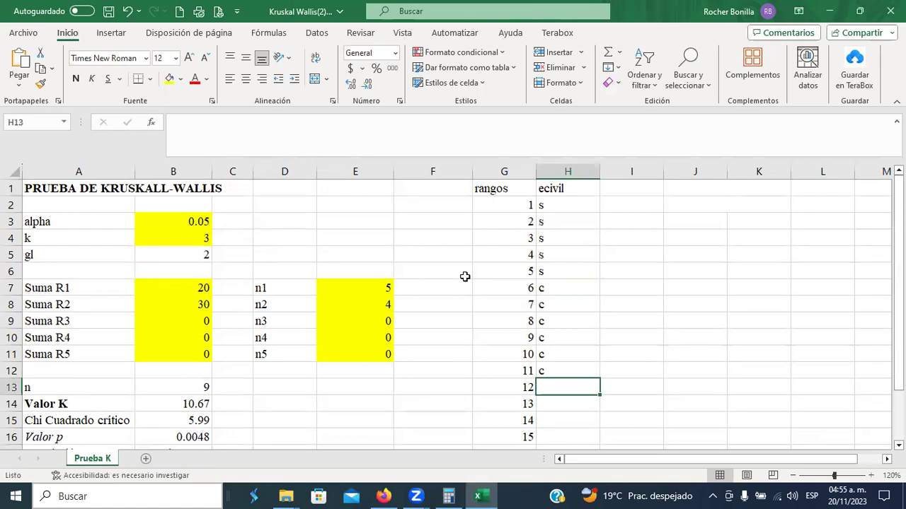
# Enter the code d for the seven divorced respondents in H13:H19 of the ecivil column.
pyautogui.write('d')
pyautogui.press('Return')
pyautogui.write('d')
pyautogui.press('Return')
pyautogui.write('d')
pyautogui.press('Return')
pyautogui.write('d')
pyautogui.press('Return')
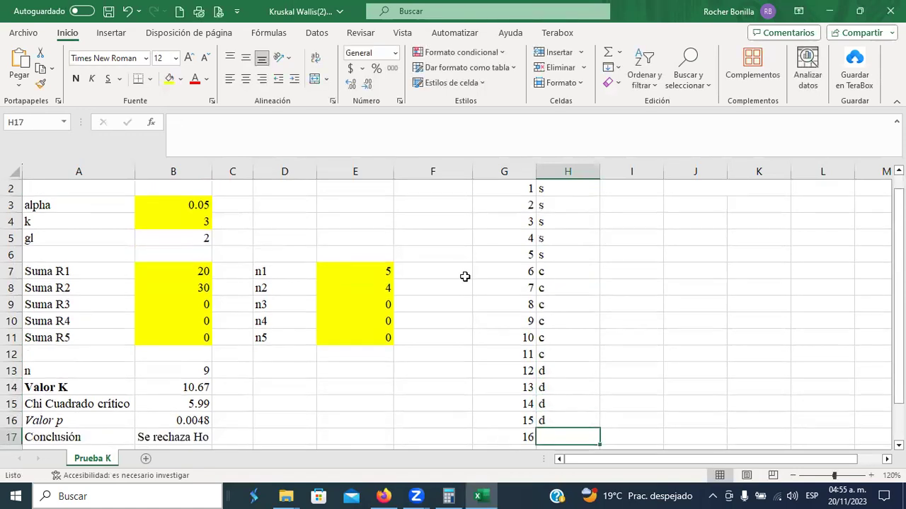
pyautogui.write('d')
pyautogui.press('Return')
pyautogui.write('d')
pyautogui.press('Return')
pyautogui.write('d')
pyautogui.press('Return')
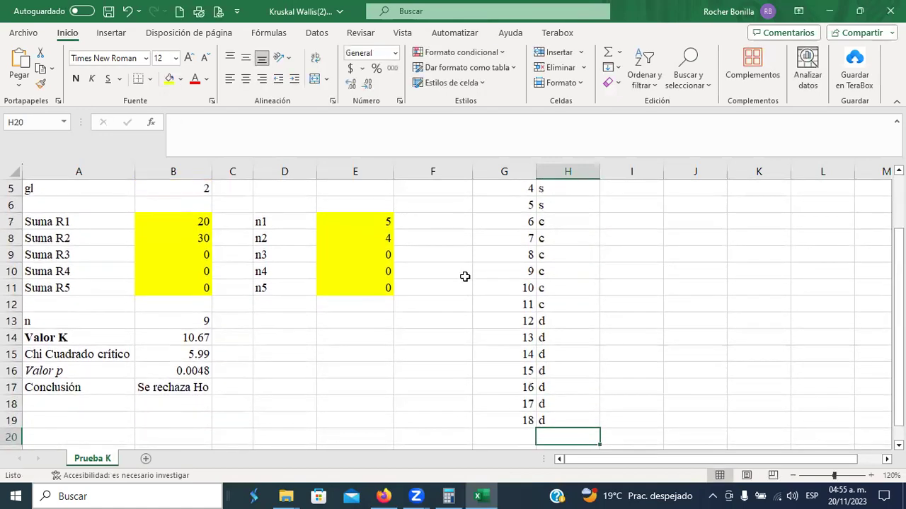
# Enter the heading "dato" in cell I1 beside the ecivil column.
pyautogui.scroll(2, 465, 277)
pyautogui.click(616, 185)
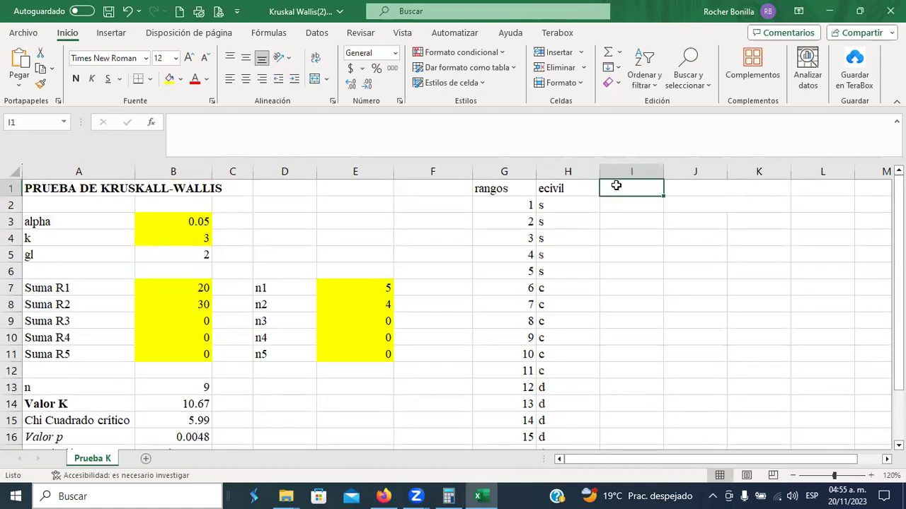
pyautogui.write('dato')
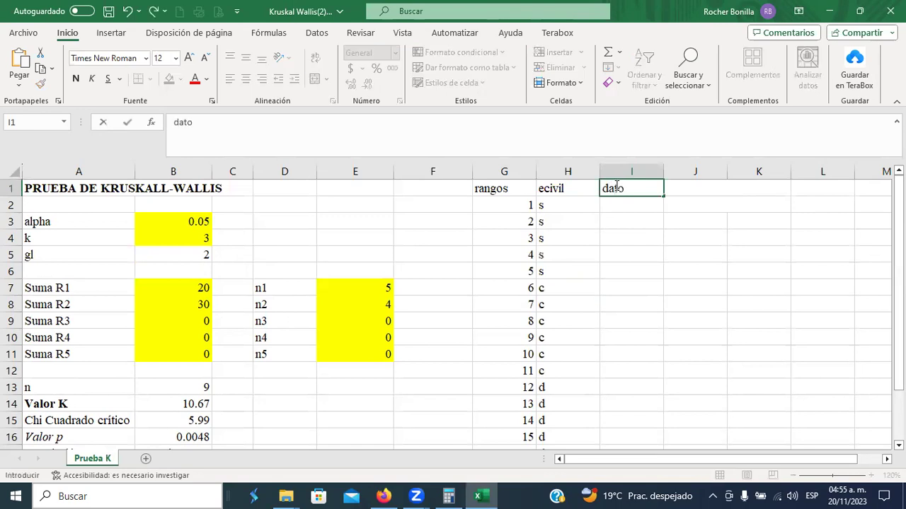
pyautogui.press('Return')
# Copy the Solteros responses 3, 3, 3, 4, 2 from question 5 into I2:I6 of the dato column.
pyautogui.hotkey('alt', 'Tab')
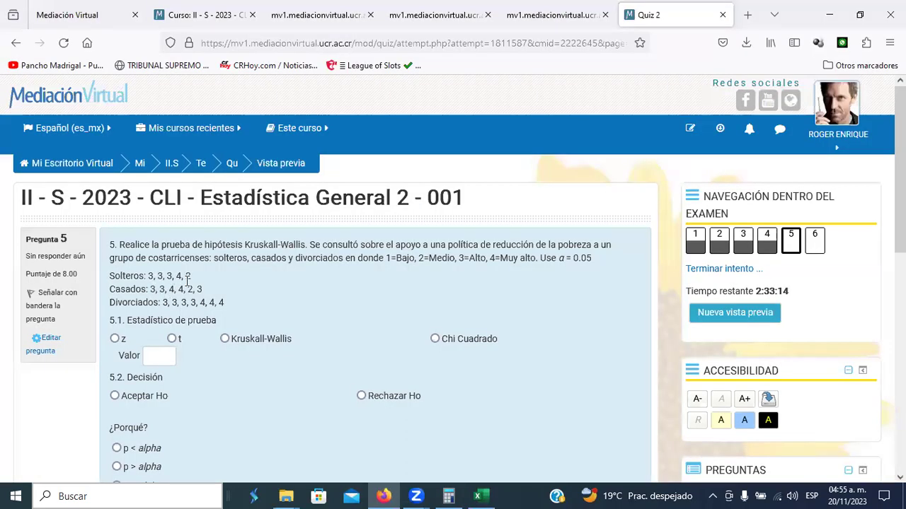
pyautogui.hotkey('alt', 'Tab')
pyautogui.write('3')
pyautogui.press('Return')
pyautogui.write('3')
pyautogui.press('Return')
pyautogui.write('3')
pyautogui.press('Return')
pyautogui.write('4')
pyautogui.press('Return')
pyautogui.write('2')
pyautogui.press('Return')
# Copy the Casados responses 3, 3, 4, 4, 2, 3 from question 5 into I7:I12 of the dato column.
pyautogui.hotkey('alt', 'Tab')
pyautogui.hotkey('alt', 'Tab')
pyautogui.write('3')
pyautogui.press('Return')
pyautogui.write('3')
pyautogui.press('Return')
pyautogui.hotkey('alt', 'Tab')
pyautogui.hotkey('alt', 'Tab')
pyautogui.write('4')
pyautogui.press('Return')
pyautogui.write('4')
pyautogui.press('Return')
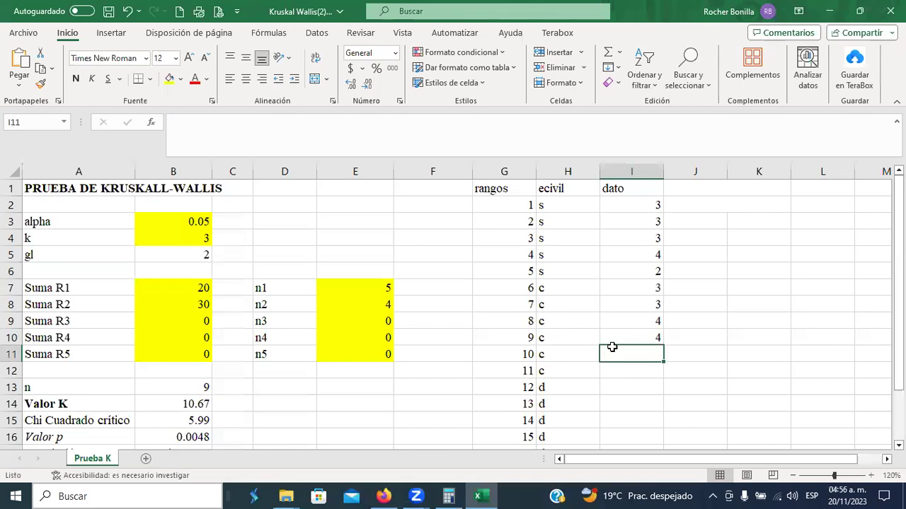
pyautogui.hotkey('alt', 'Tab')
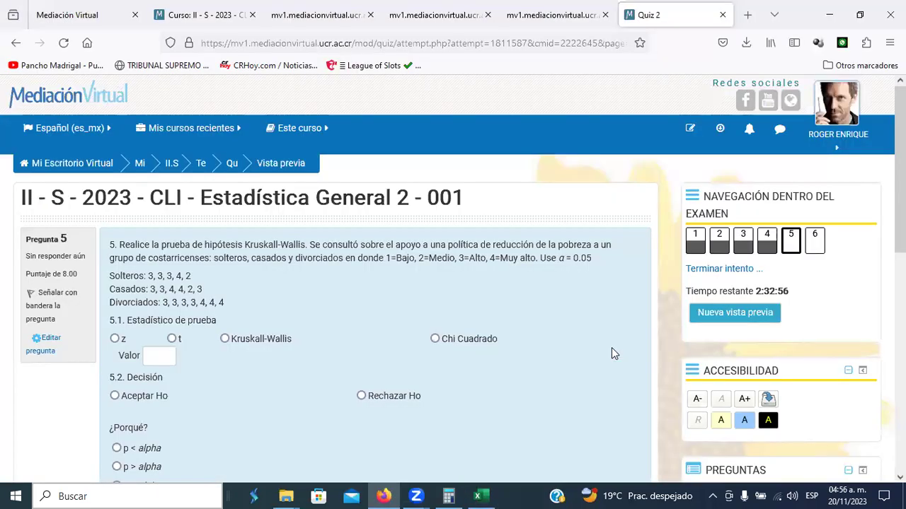
pyautogui.hotkey('alt', 'Tab')
pyautogui.write('2')
pyautogui.press('Return')
pyautogui.write('3')
pyautogui.press('Return')
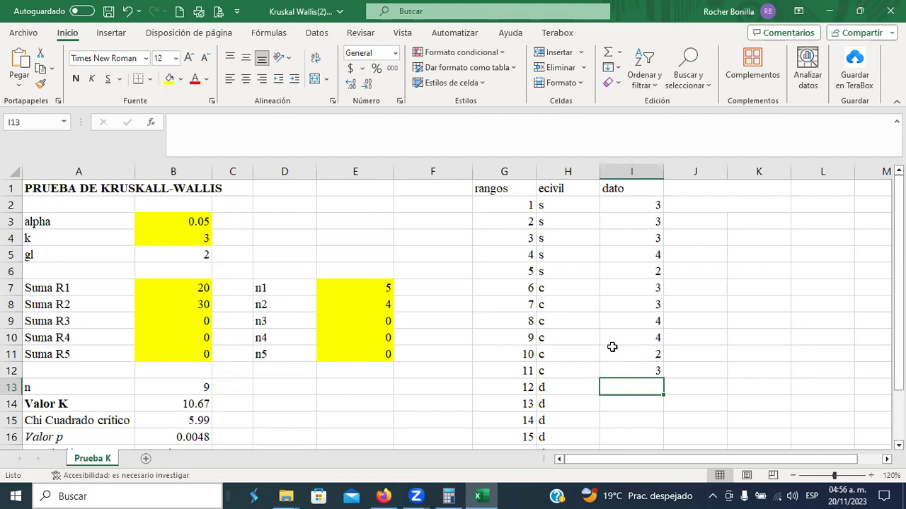
# Copy the Divorciados responses 3, 3, 3, 3, 4, 4, 4 from question 5 into I13:I19 of the dato column.
pyautogui.hotkey('alt', 'Tab')
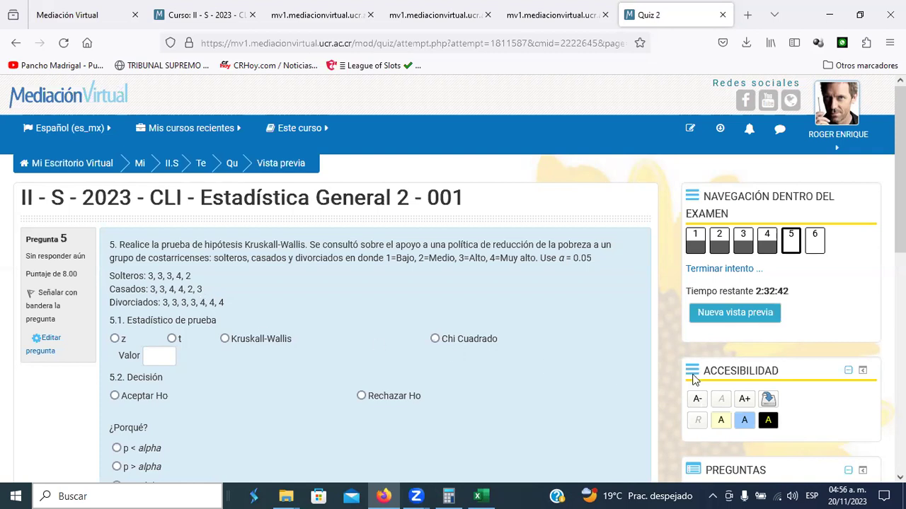
pyautogui.hotkey('alt', 'Tab')
pyautogui.write('3')
pyautogui.press('Return')
pyautogui.write('3')
pyautogui.press('Return')
pyautogui.write('3')
pyautogui.press('Return')
pyautogui.write('3')
pyautogui.press('Return')
pyautogui.hotkey('alt', 'Tab')
pyautogui.hotkey('alt', 'Tab')
pyautogui.write('4')
pyautogui.press('Return')
pyautogui.write('4')
pyautogui.press('Return')
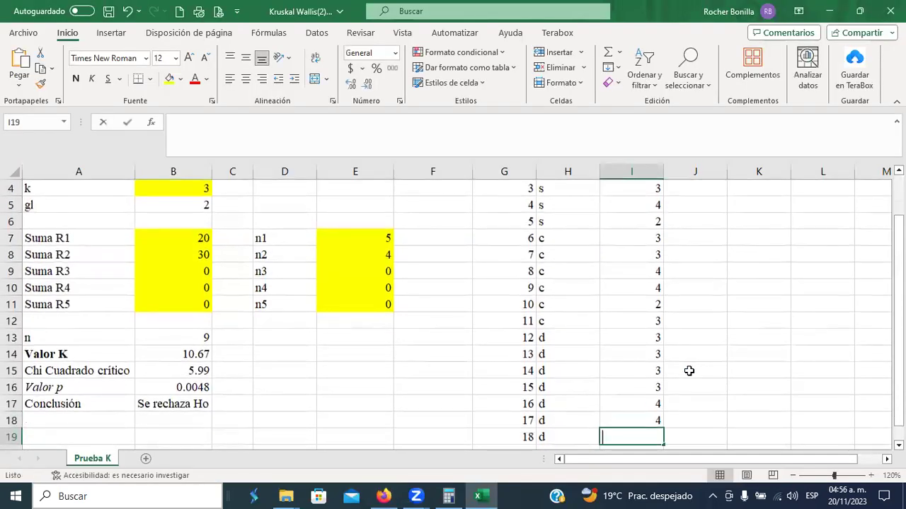
pyautogui.write('4')
pyautogui.press('Return')
pyautogui.scroll(2, 734, 353)
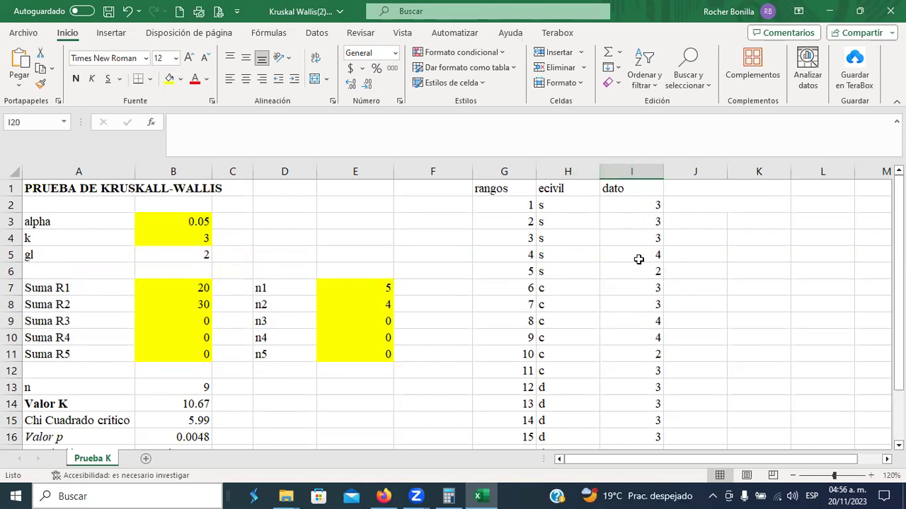
# Sort the ecivil and dato columns together by dato from smallest to largest, treating the first row as headers.
pyautogui.click(557, 170)
pyautogui.moveTo(556, 172)
pyautogui.mouseDown()
pyautogui.moveTo(530, 174)
pyautogui.moveTo(605, 176)
pyautogui.mouseUp()
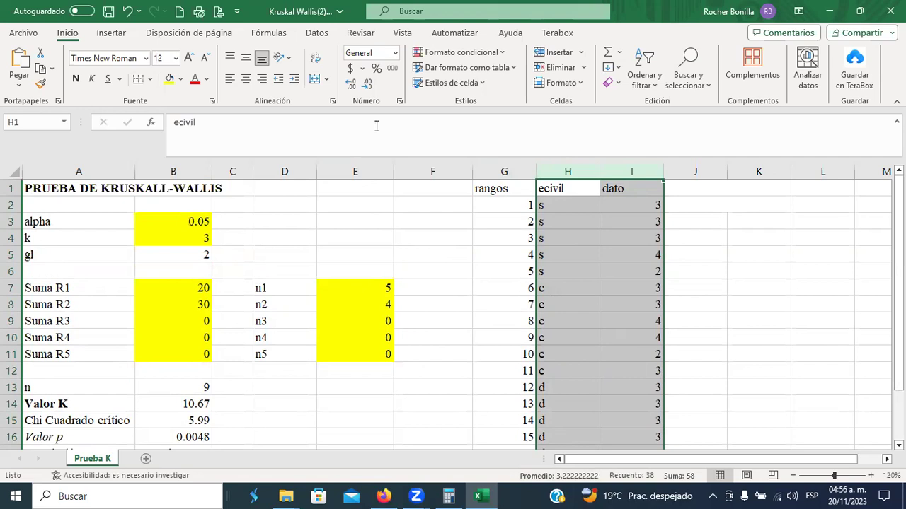
pyautogui.click(315, 37)
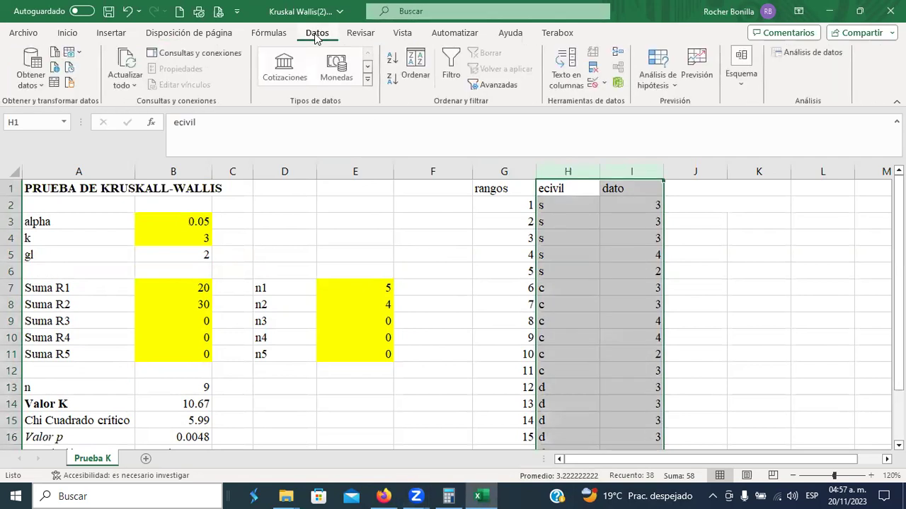
pyautogui.click(421, 63)
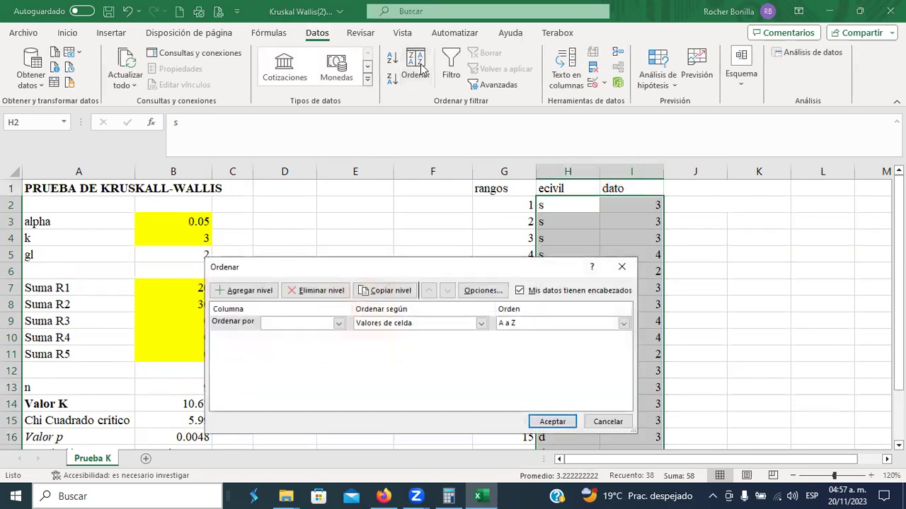
pyautogui.click(339, 324)
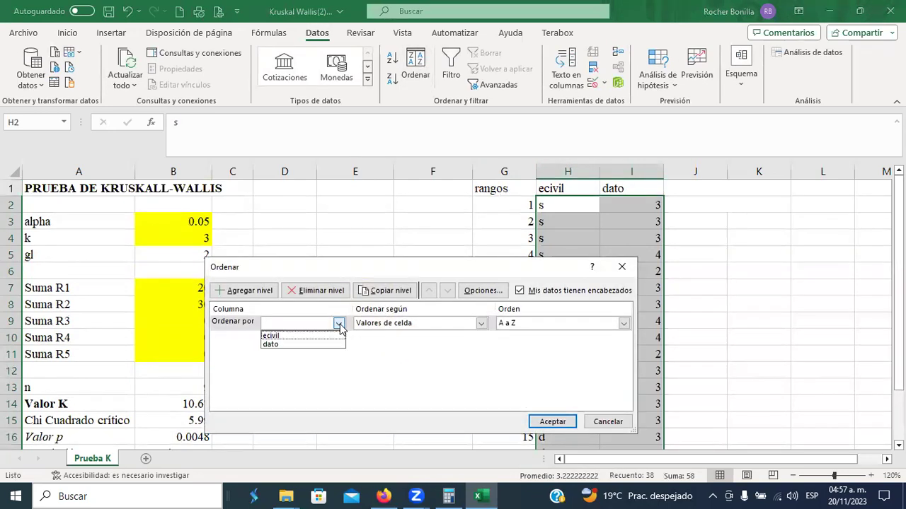
pyautogui.click(292, 347)
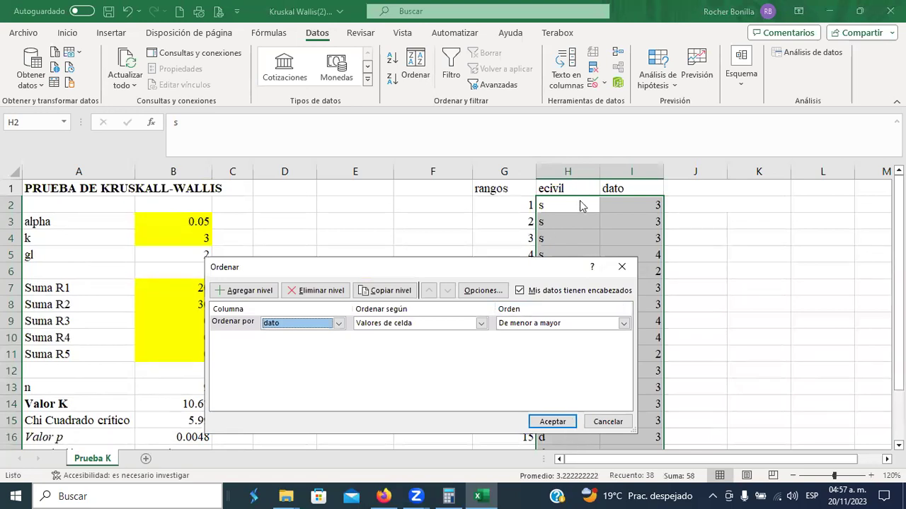
pyautogui.click(552, 421)
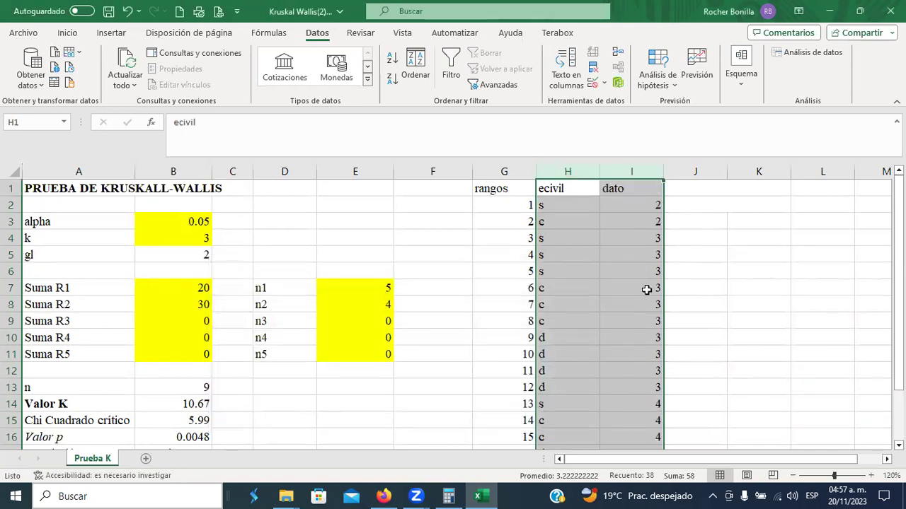
pyautogui.click(713, 335)
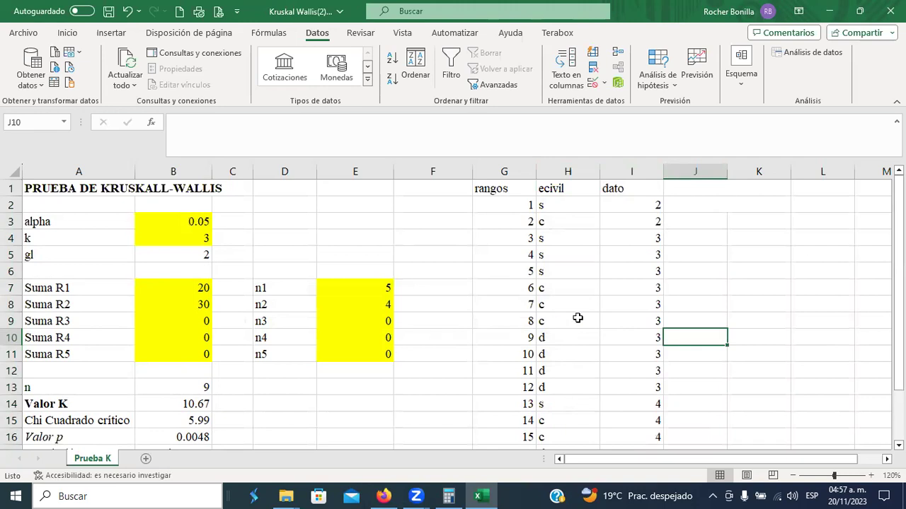
# Enter the heading "Rangos" in cell J1 beside the dato column.
pyautogui.click(689, 190)
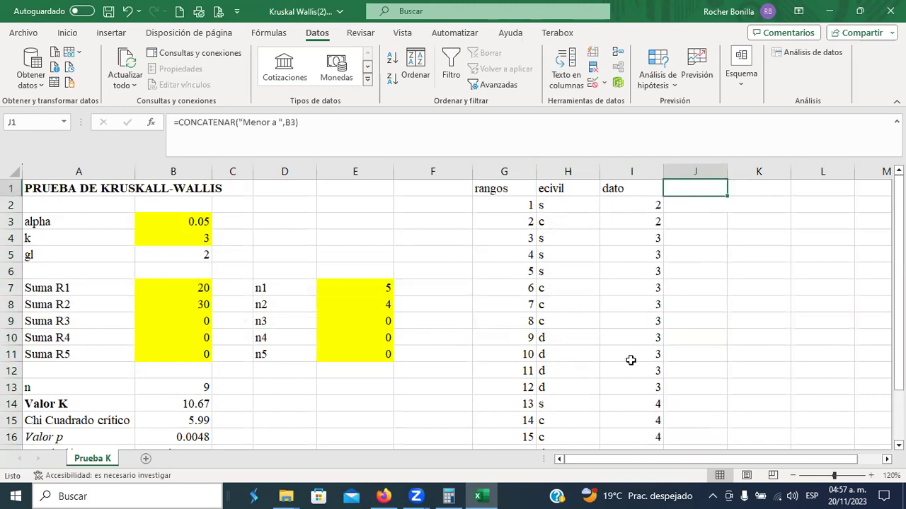
pyautogui.write('Rangos')
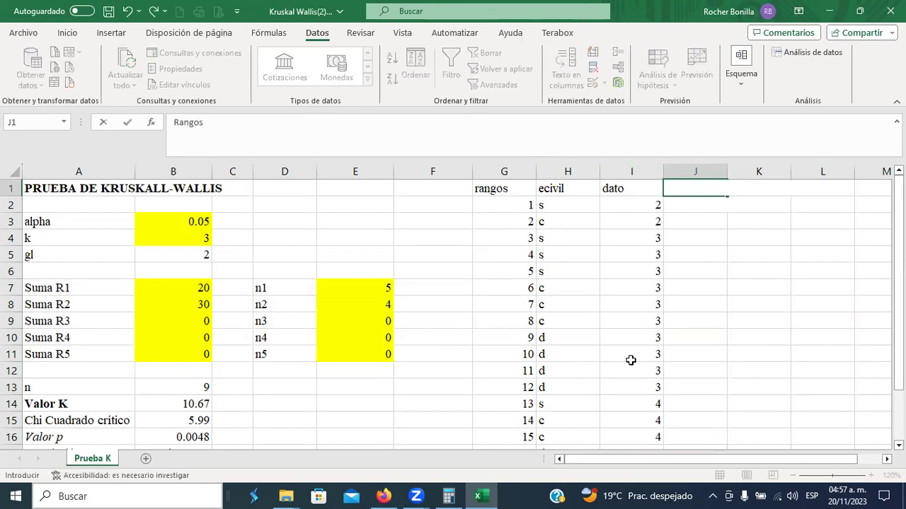
pyautogui.press('Return')
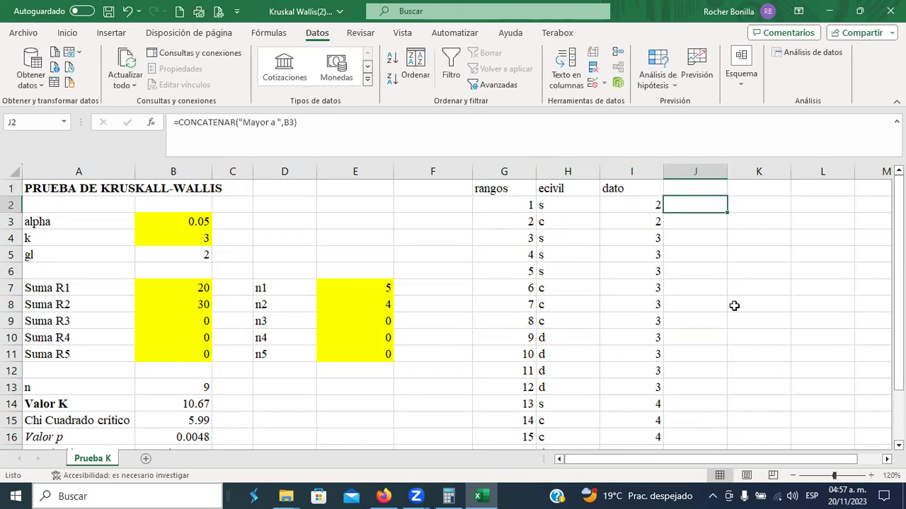
# Try to reveal the heading in J1 by removing the cell's fill color.
pyautogui.click(689, 186)
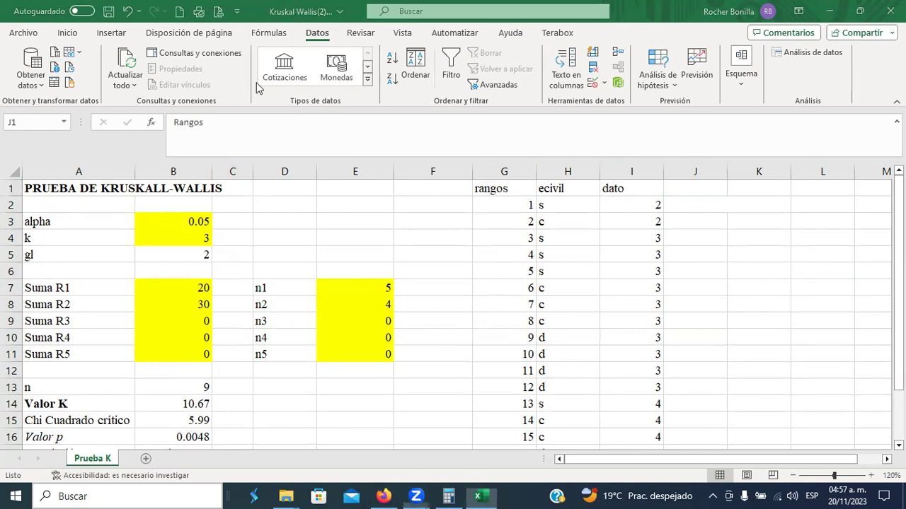
pyautogui.click(110, 32)
pyautogui.click(68, 33)
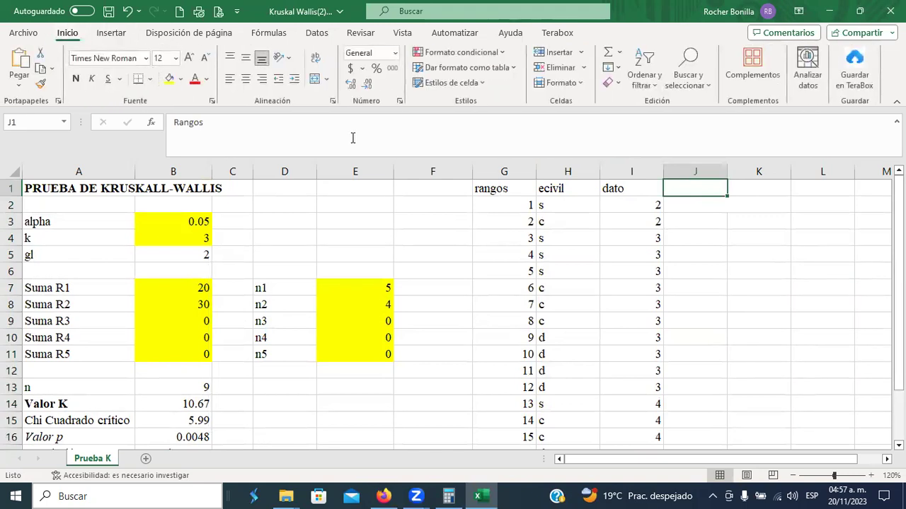
pyautogui.click(181, 80)
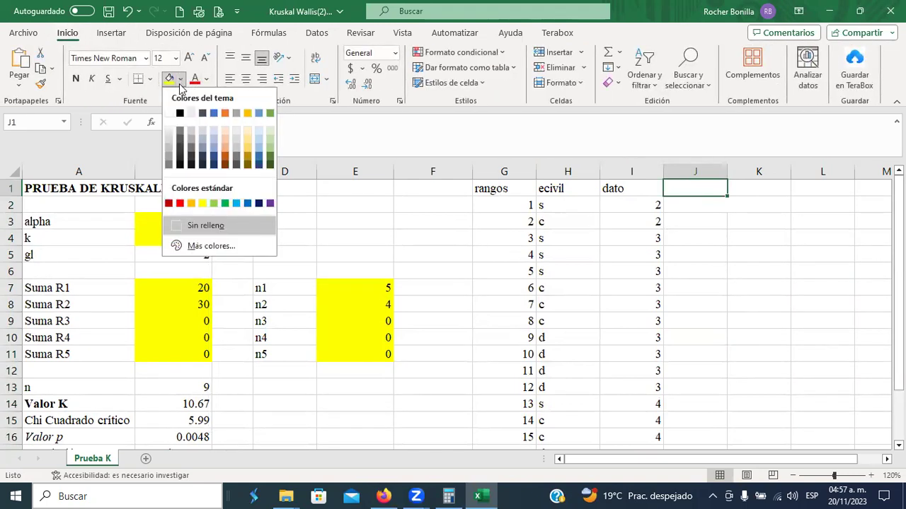
pyautogui.click(198, 224)
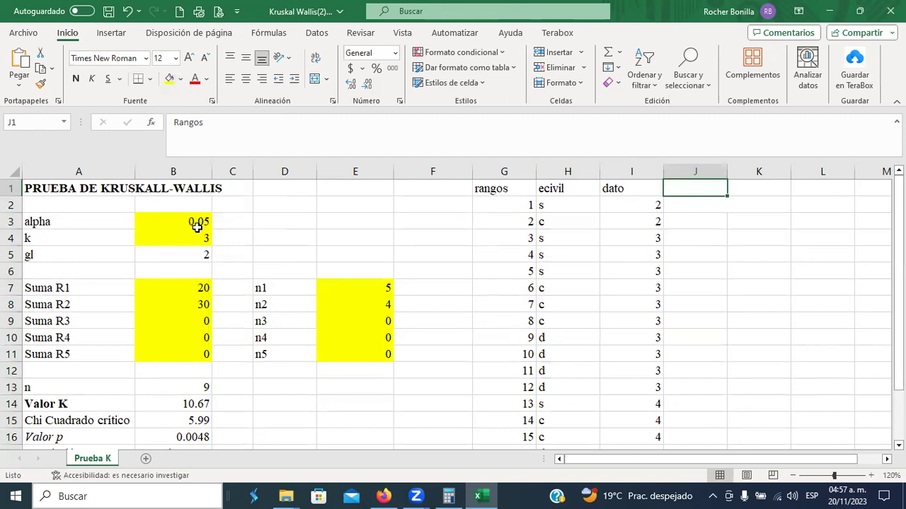
pyautogui.click(693, 188)
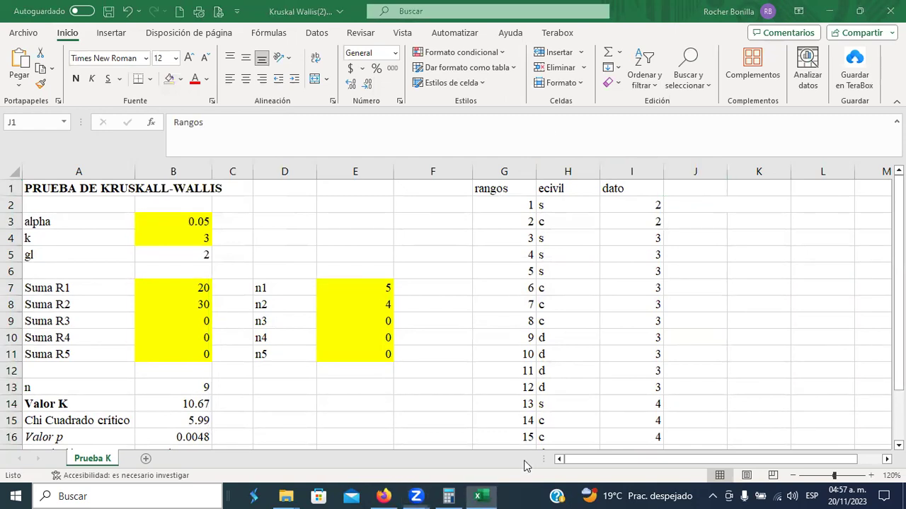
pyautogui.click(690, 189)
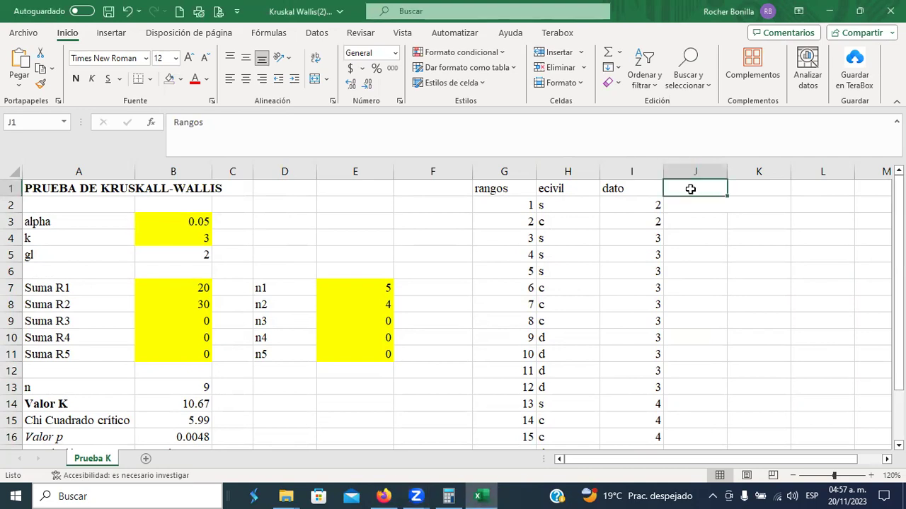
# Copy the formatting of the dato heading in I1 onto the Rangos heading in J1.
pyautogui.click(612, 188)
pyautogui.click(40, 84)
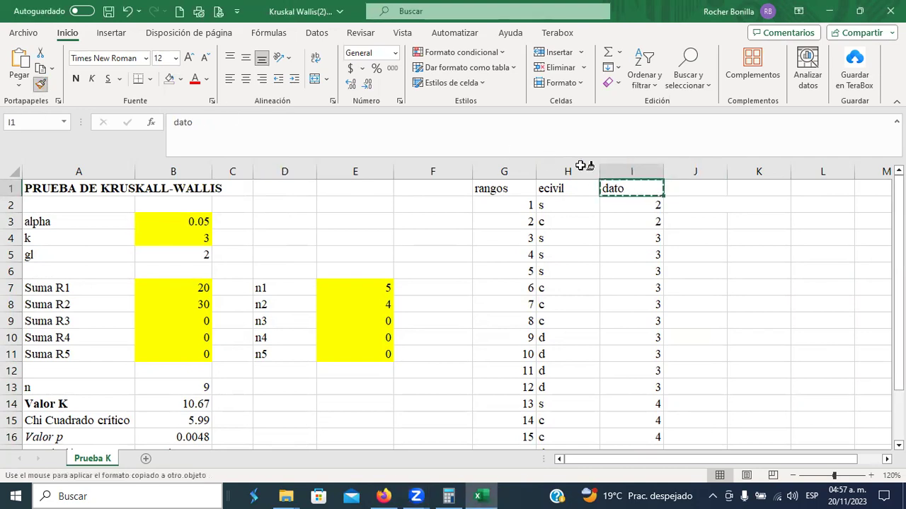
pyautogui.click(672, 191)
pyautogui.click(696, 216)
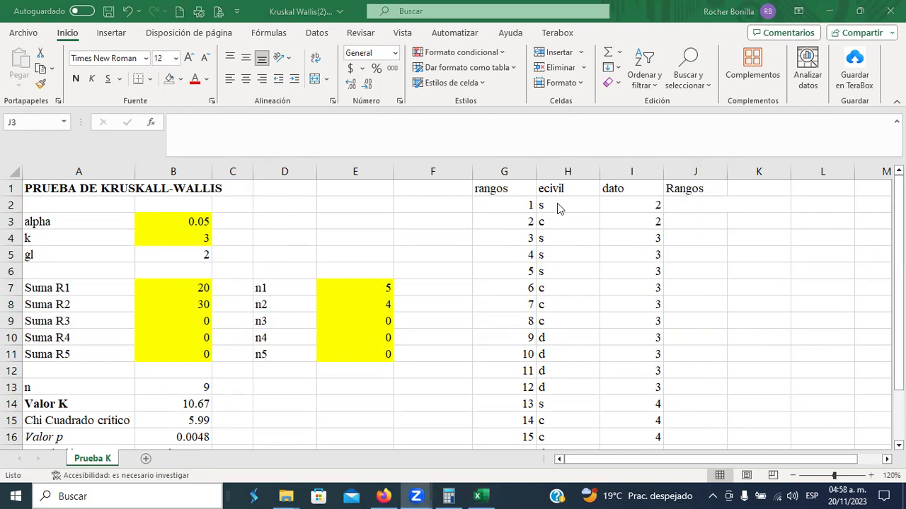
# Fill the rows with dato 2, range G2:I3, with the standard light green color.
pyautogui.moveTo(520, 206); pyautogui.dragTo(633, 213)
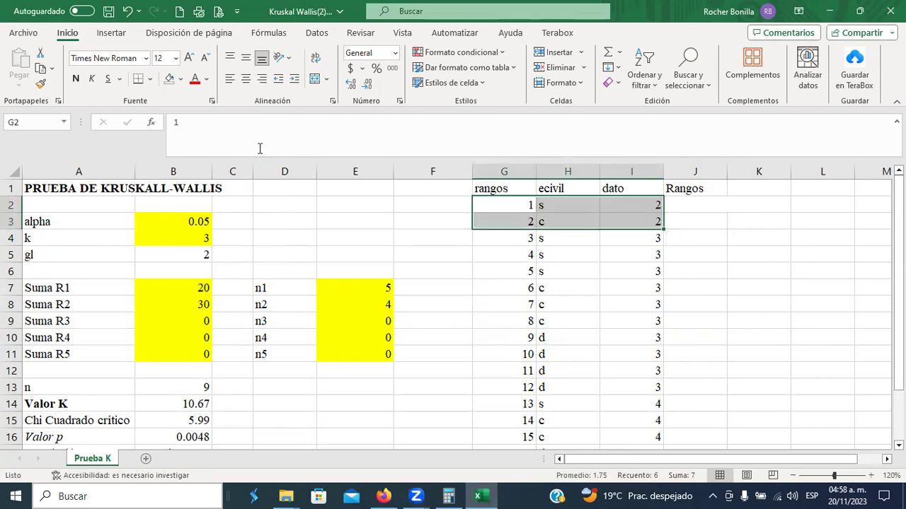
pyautogui.click(181, 79)
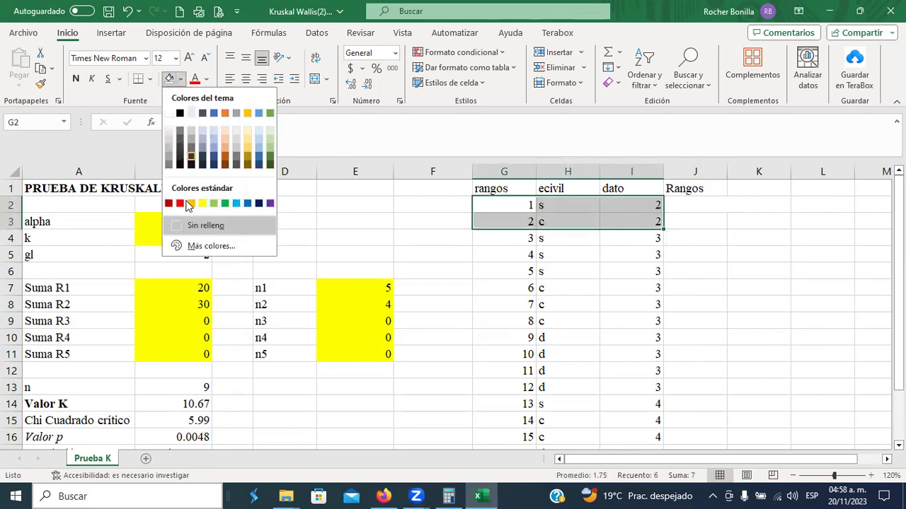
pyautogui.click(214, 204)
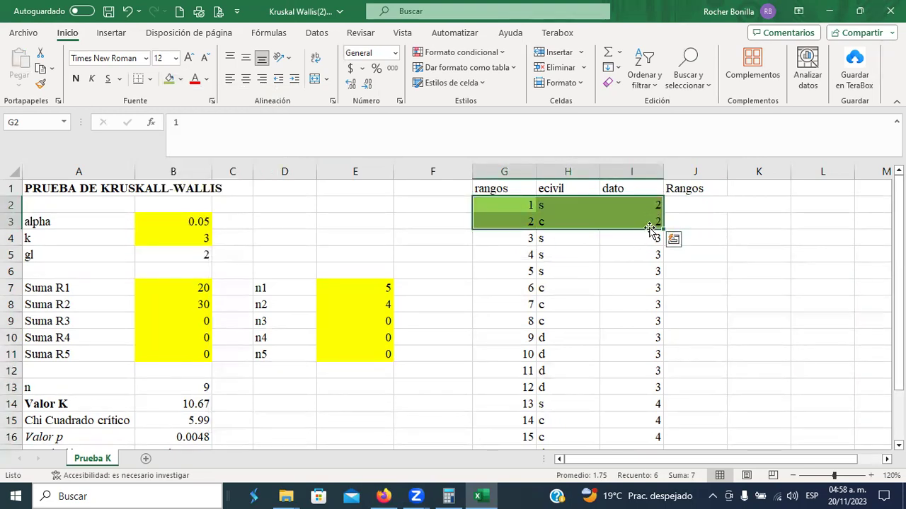
# Fill the rows with dato 3, range G4:I13, with the standard yellow color.
pyautogui.moveTo(515, 241)
pyautogui.mouseDown()
pyautogui.moveTo(625, 250)
pyautogui.moveTo(623, 386)
pyautogui.mouseUp()
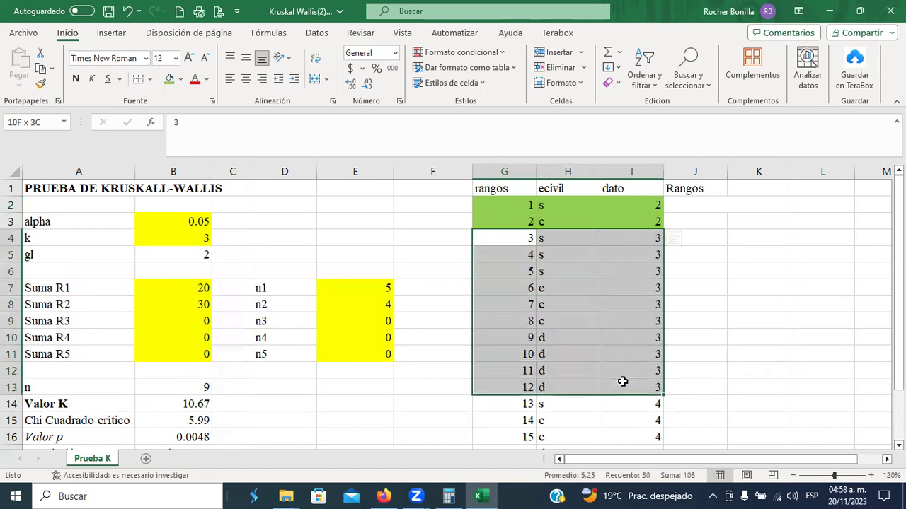
pyautogui.click(181, 79)
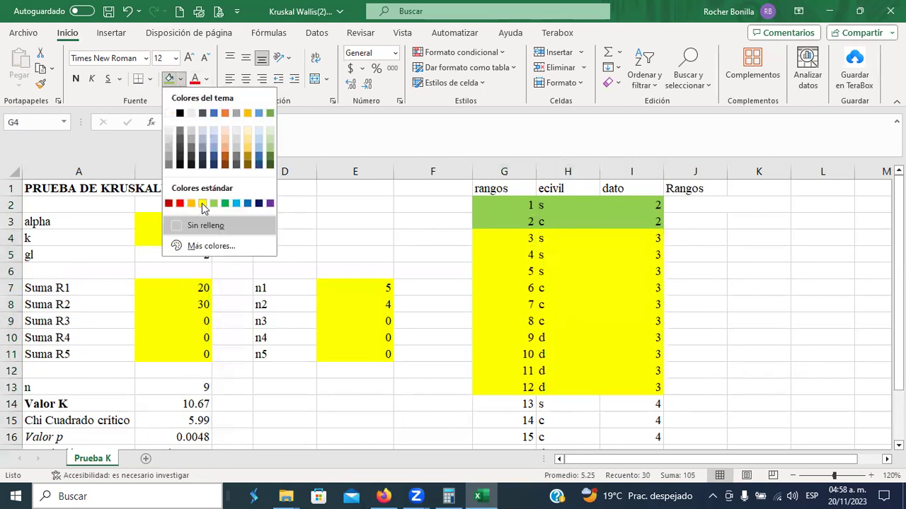
pyautogui.click(202, 203)
pyautogui.click(583, 344)
# Fill the rows with dato 4, range G14:I19, with a light blue theme color.
pyautogui.scroll(-2, 626, 406)
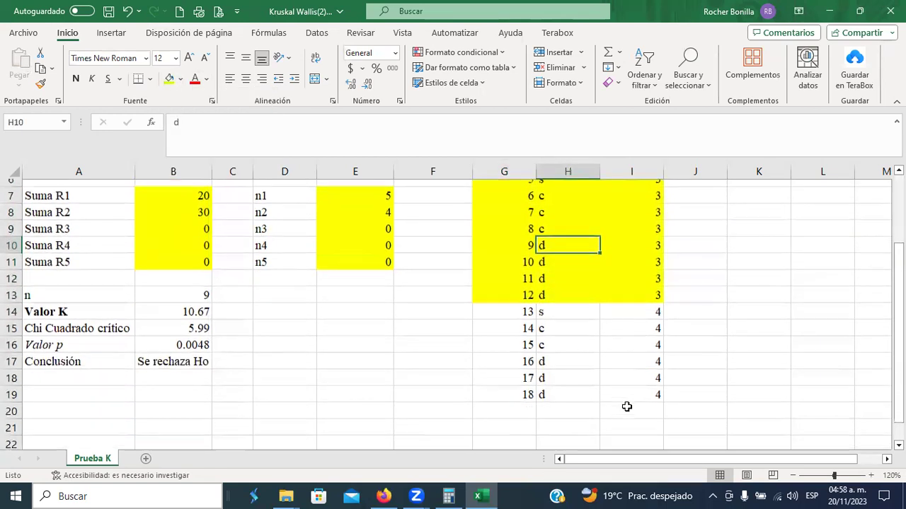
pyautogui.moveTo(509, 303); pyautogui.dragTo(621, 385)
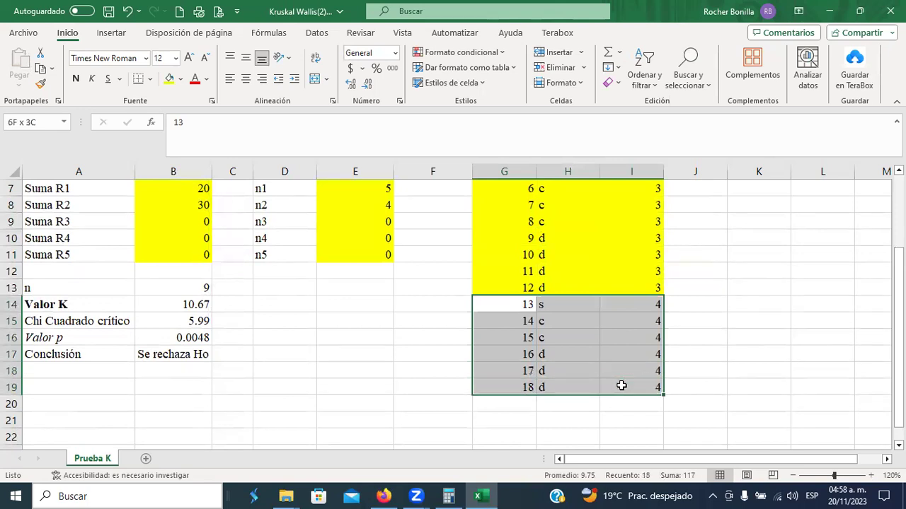
pyautogui.click(181, 80)
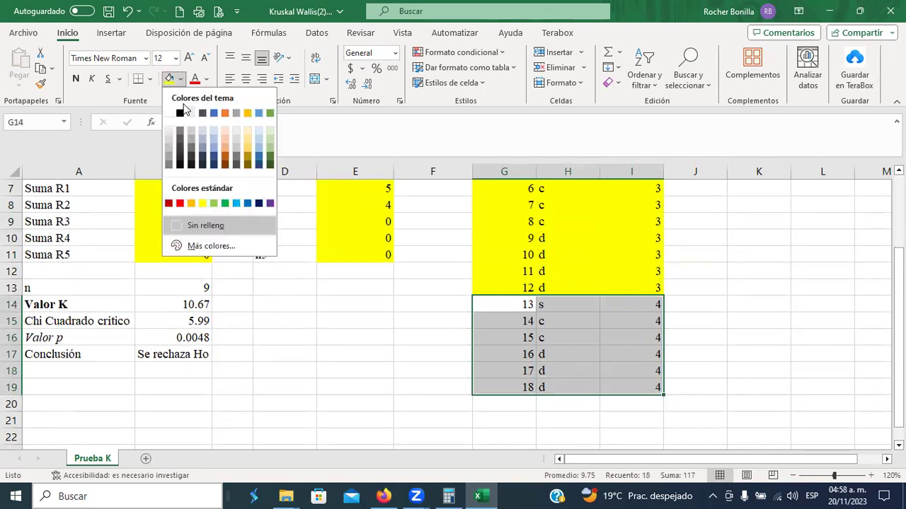
pyautogui.click(214, 148)
pyautogui.click(699, 288)
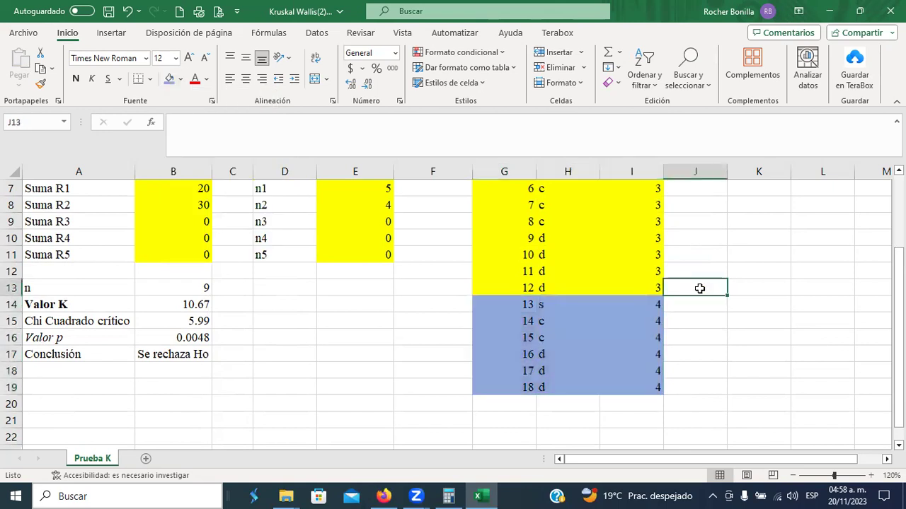
# Sum the ranks of the green tied group in K2 with =SUMA(G2:G3).
pyautogui.scroll(2, 700, 288)
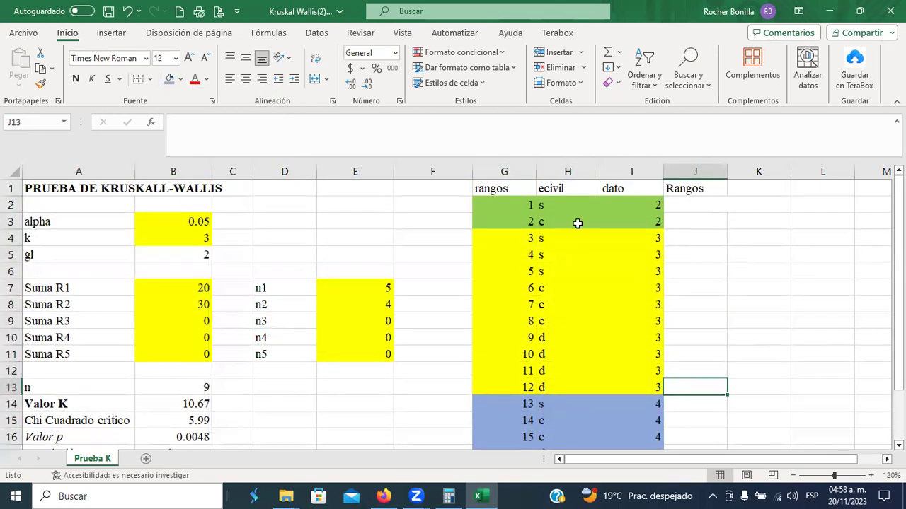
pyautogui.click(523, 204)
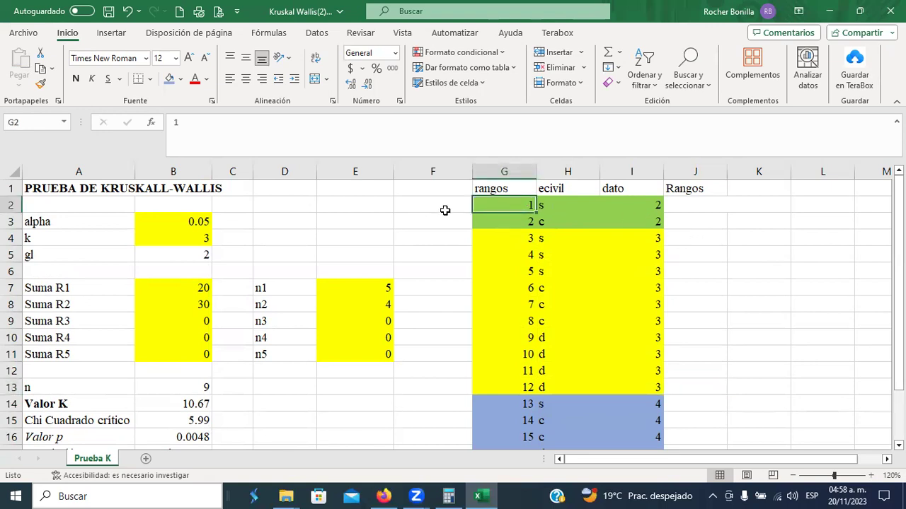
pyautogui.click(754, 204)
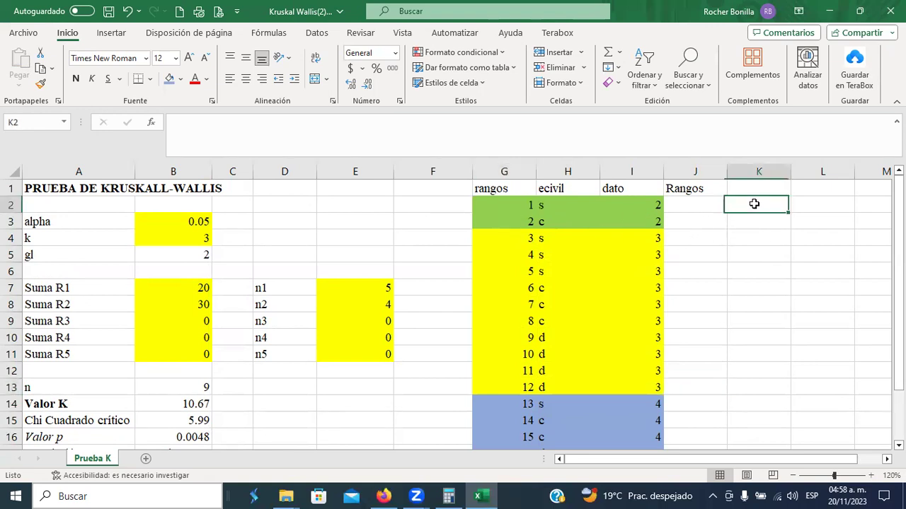
pyautogui.click(607, 53)
pyautogui.moveTo(498, 205); pyautogui.dragTo(502, 222)
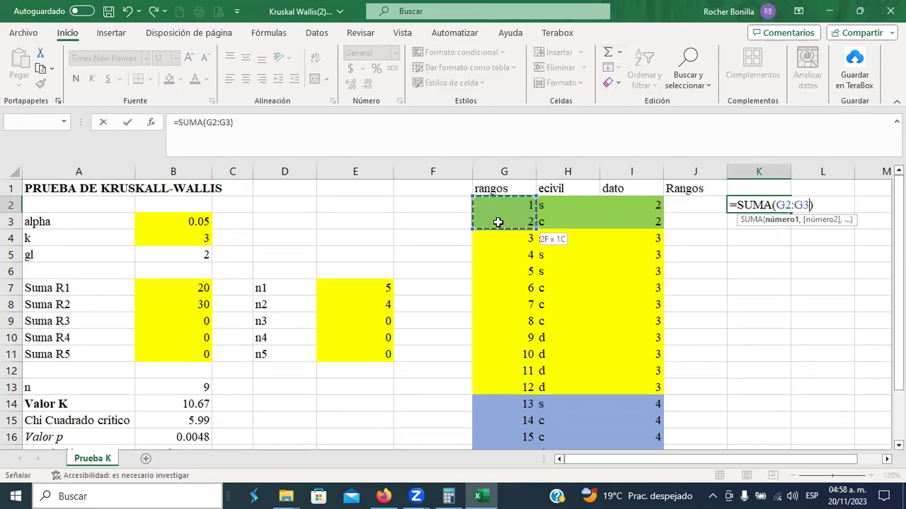
pyautogui.press('Return')
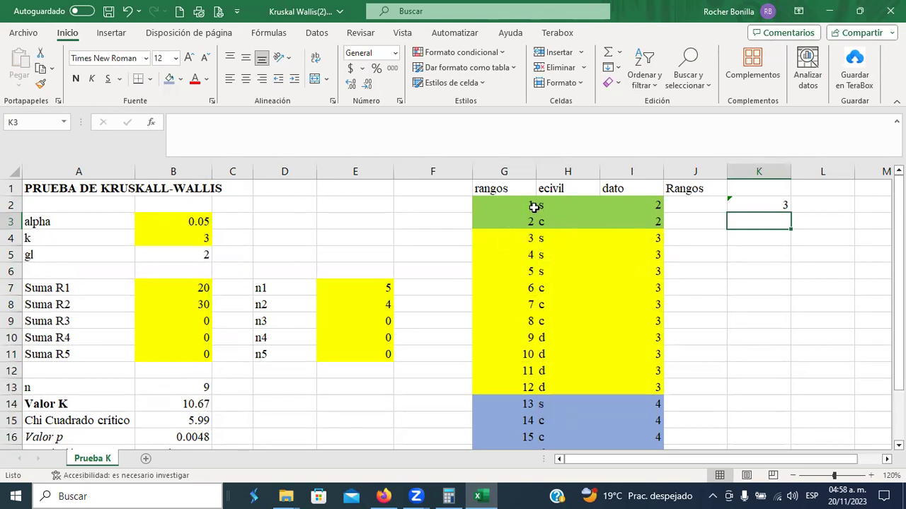
# Extend the formula in K2 to =SUMA(G2:G3)/2 to average the two tied ranks.
pyautogui.click(748, 203)
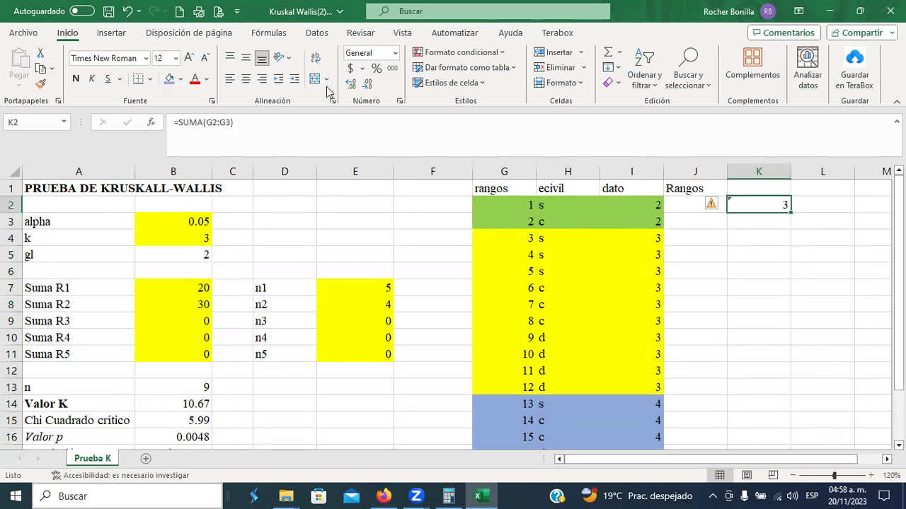
pyautogui.click(295, 127)
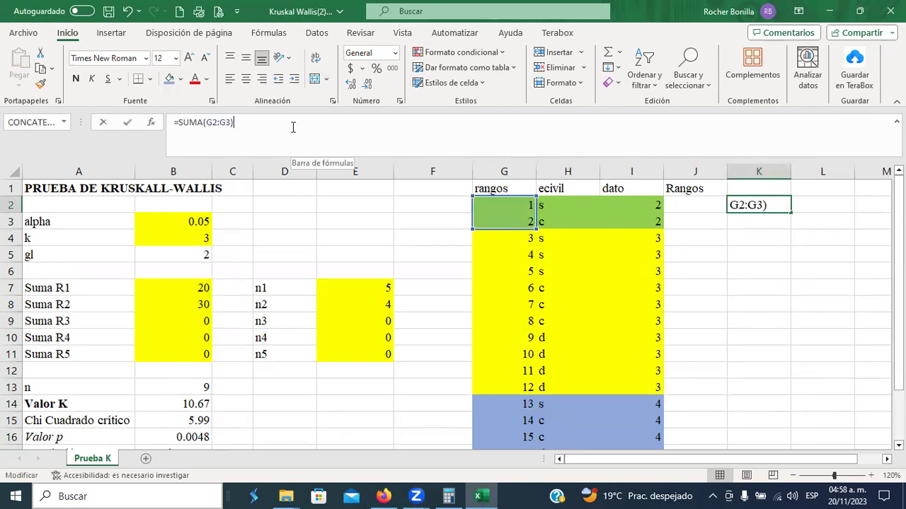
pyautogui.write('/2')
pyautogui.press('Return')
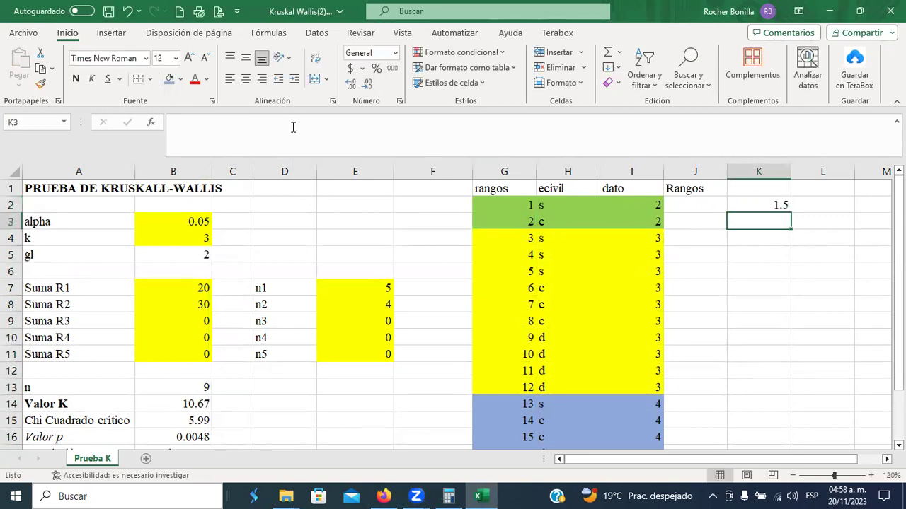
# Enter the averaged rank 1.5 in J2 and J3 for the green tied group.
pyautogui.click(677, 212)
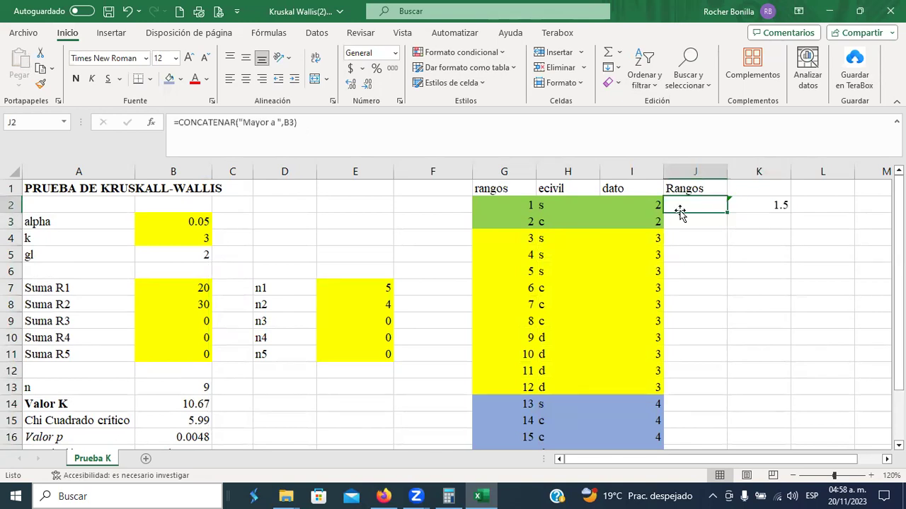
pyautogui.write('1.5')
pyautogui.press('Return')
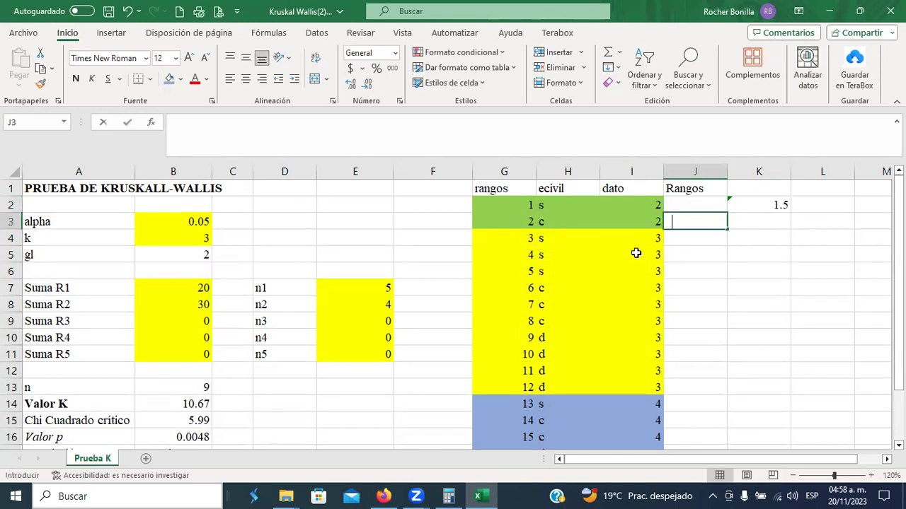
pyautogui.write('1.5')
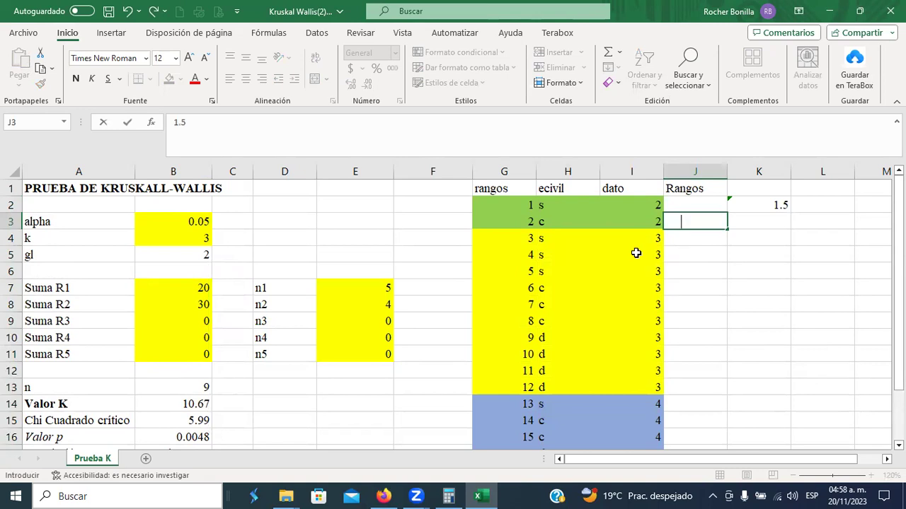
pyautogui.press('Return')
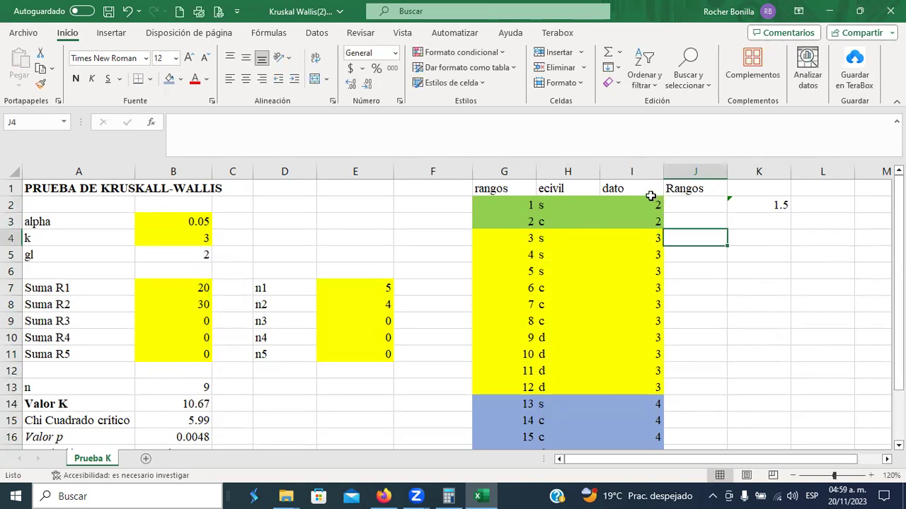
# Copy the formatting of the Rangos header in J1 to the cells below it in column J, and clear the helper formula in K2.
pyautogui.click(690, 195)
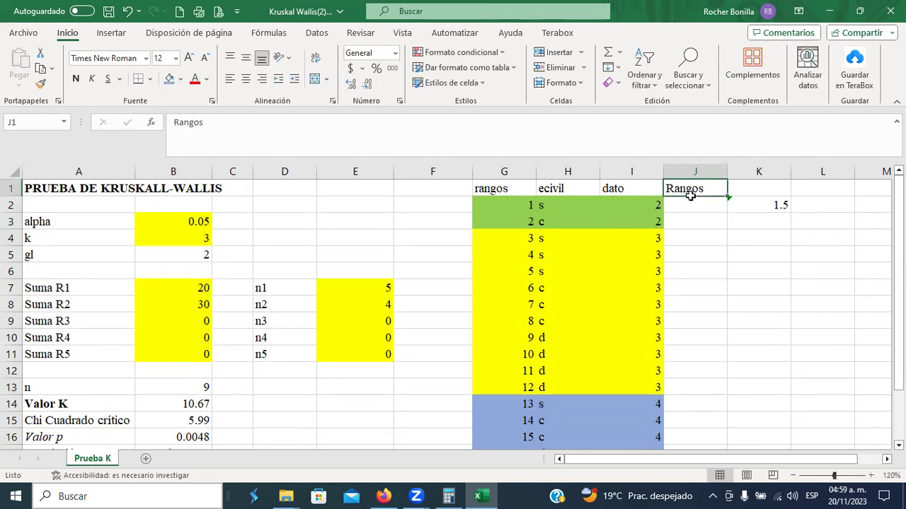
pyautogui.click(41, 84)
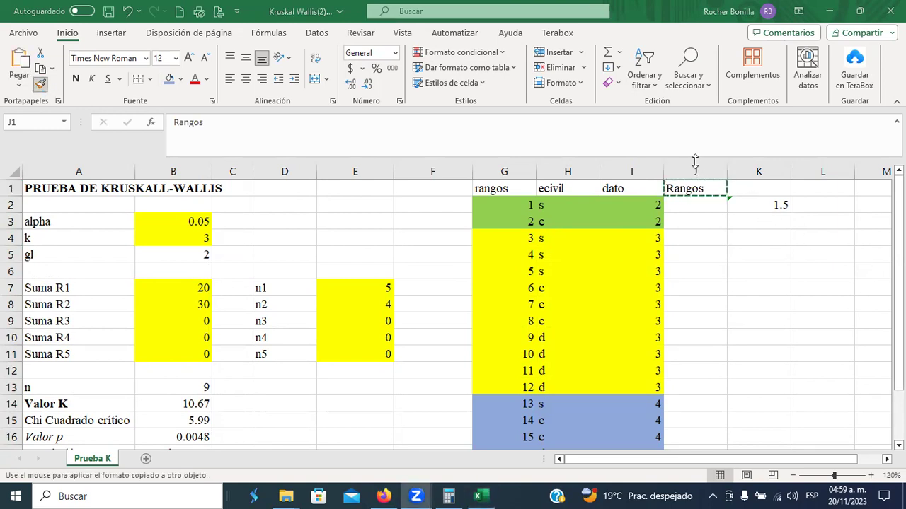
pyautogui.moveTo(707, 210)
pyautogui.mouseDown()
pyautogui.moveTo(704, 496)
pyautogui.moveTo(715, 417)
pyautogui.mouseUp()
pyautogui.scroll(2, 724, 368)
pyautogui.click(750, 302)
pyautogui.click(778, 208)
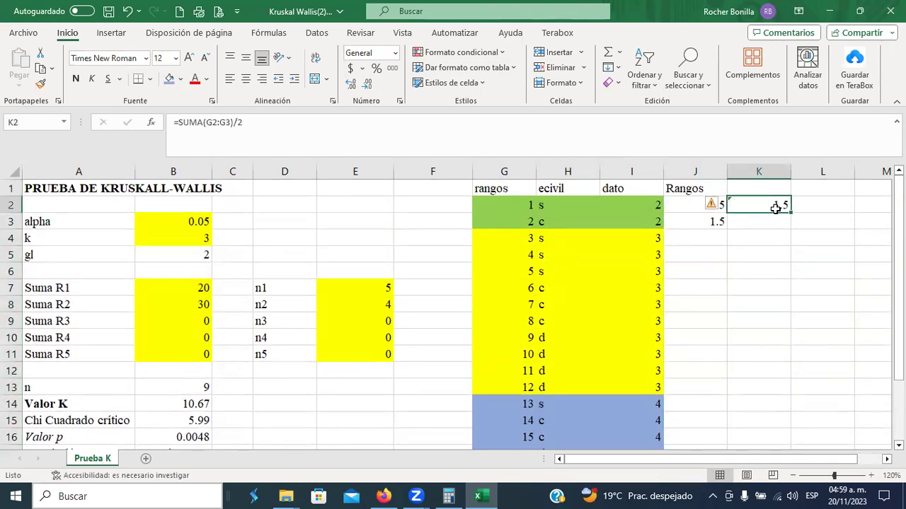
pyautogui.press('Delete')
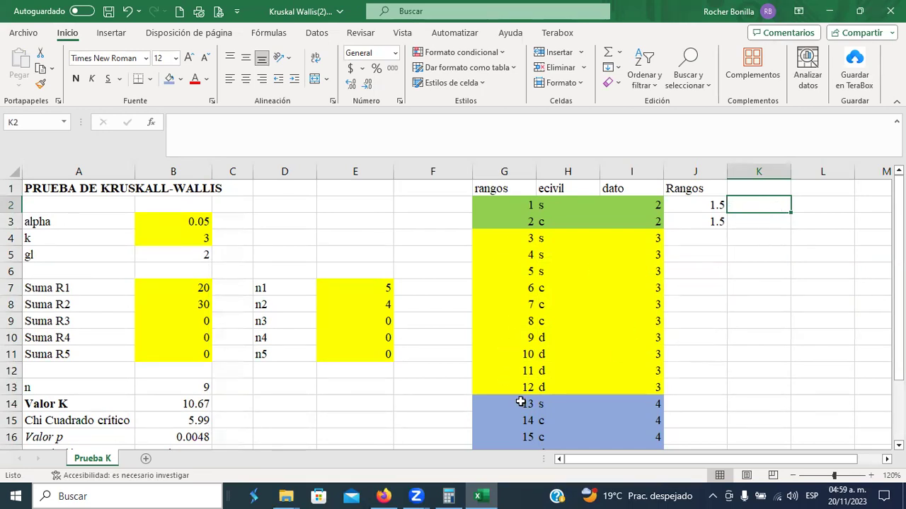
# Sum the ranks of the yellow tied group in K5 with =SUMA(G4:G13).
pyautogui.click(767, 257)
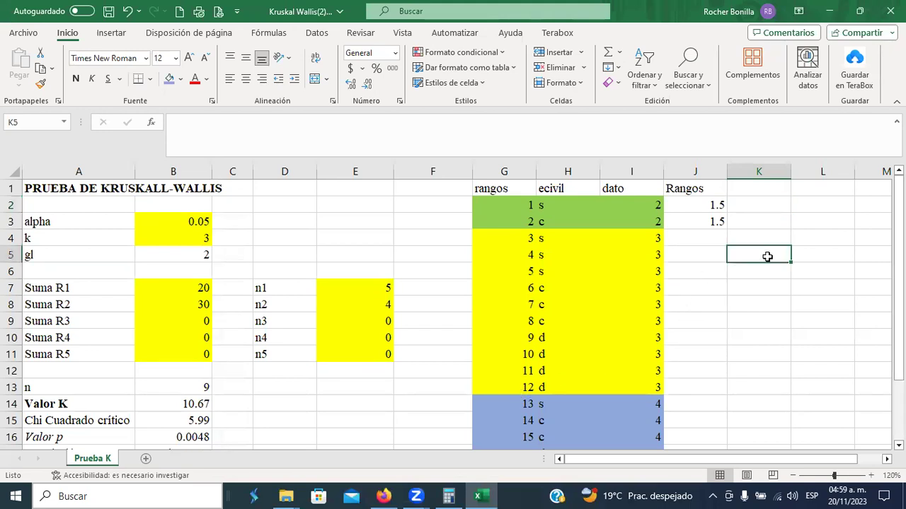
pyautogui.click(608, 60)
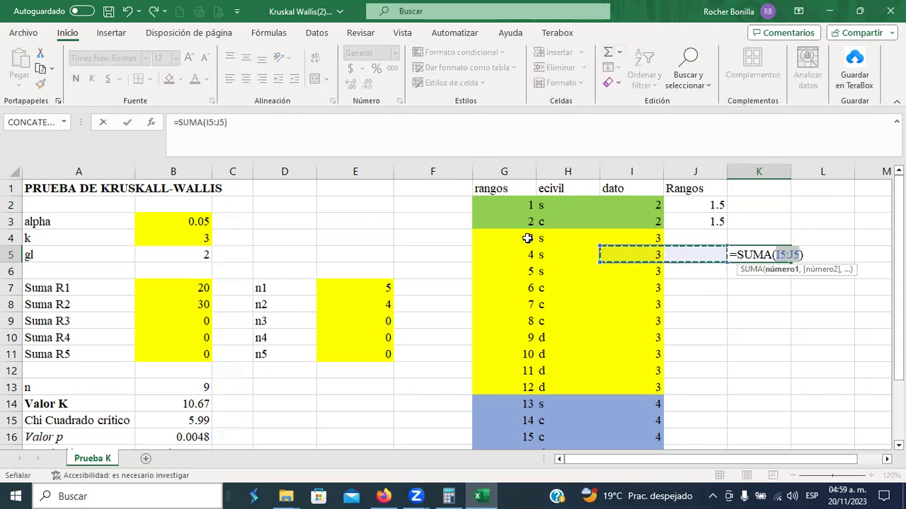
pyautogui.moveTo(519, 236); pyautogui.dragTo(516, 378)
pyautogui.press('Return')
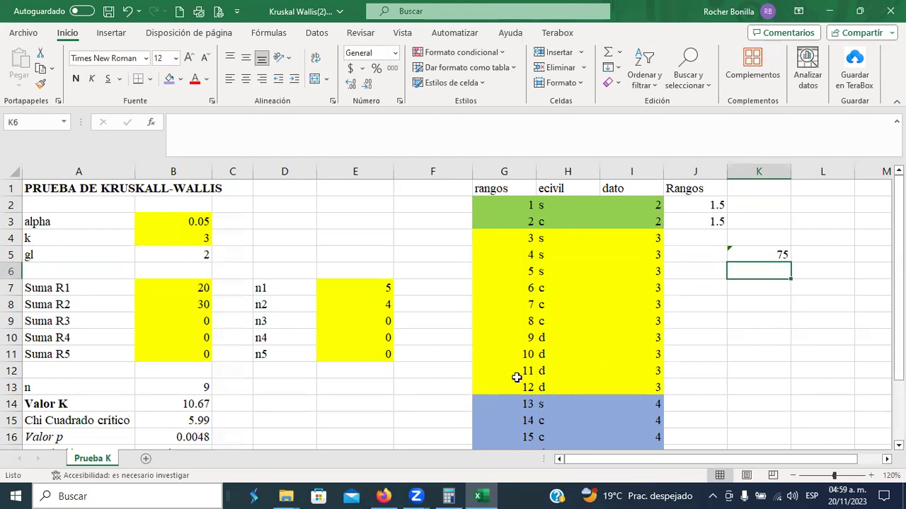
# Count the tied ranks in the yellow group, from G4 down to G13.
pyautogui.click(771, 254)
pyautogui.click(532, 244)
pyautogui.click(521, 264)
pyautogui.click(521, 271)
pyautogui.click(520, 287)
pyautogui.click(521, 304)
pyautogui.click(521, 322)
pyautogui.click(520, 340)
pyautogui.click(521, 356)
pyautogui.click(520, 373)
pyautogui.click(521, 404)
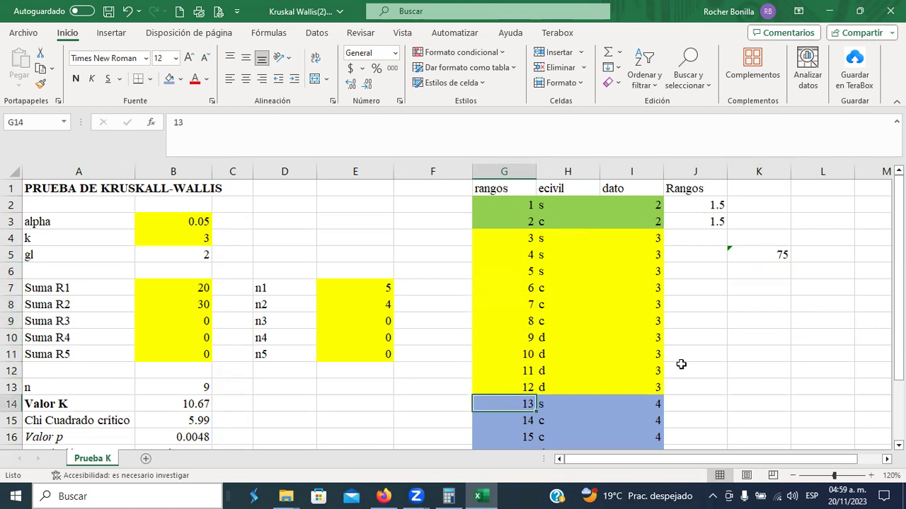
# Extend the formula in K5 to =SUMA(G4:G13)/10 to average the yellow group's ranks.
pyautogui.click(765, 256)
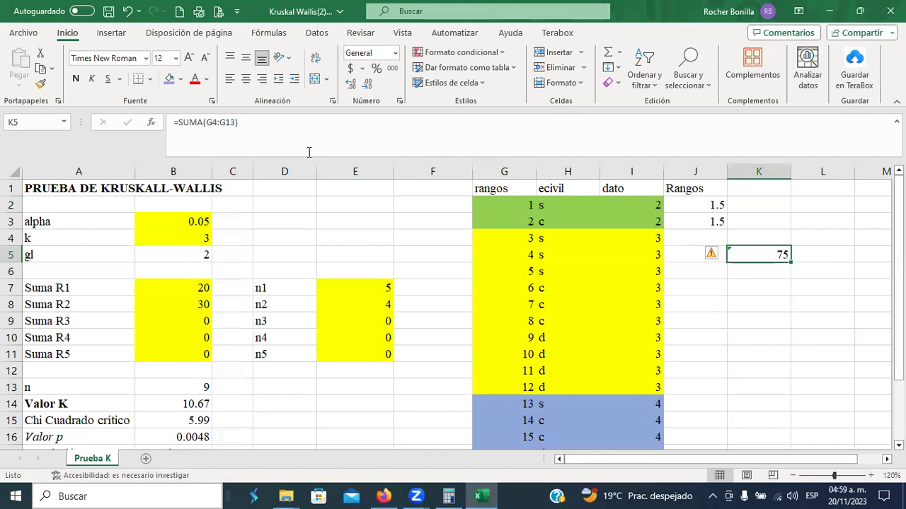
pyautogui.click(262, 126)
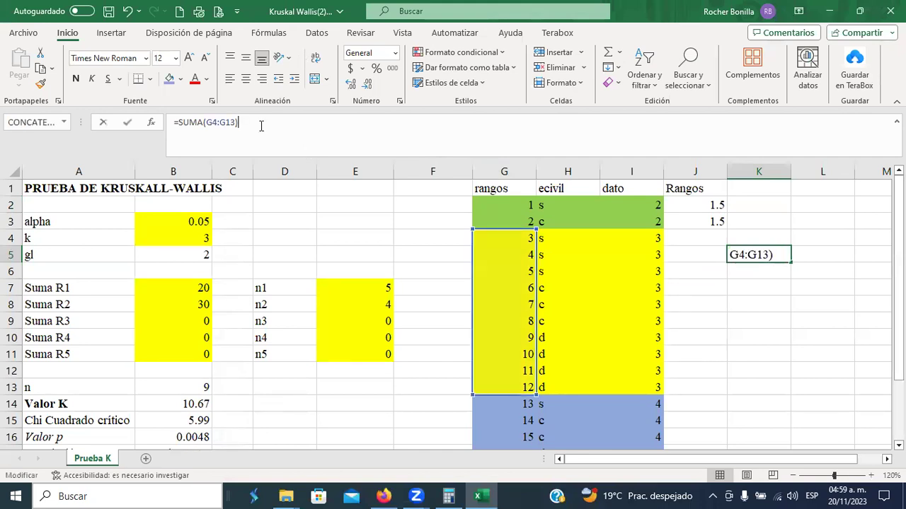
pyautogui.write('/10')
pyautogui.press('Return')
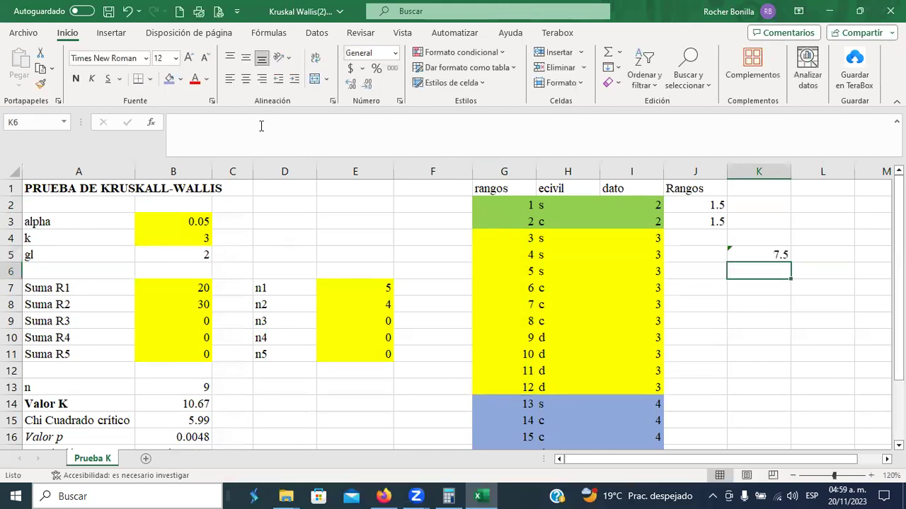
# Fill J4:J13 with the averaged rank 7.5 and clear the helper formula in K5.
pyautogui.click(708, 240)
pyautogui.write('7.5')
pyautogui.press('Return')
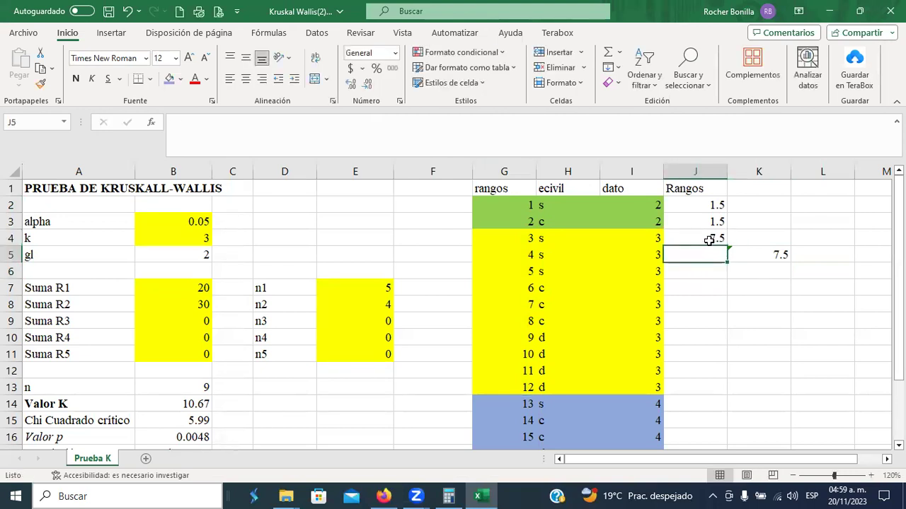
pyautogui.click(708, 241)
pyautogui.moveTo(725, 246); pyautogui.dragTo(735, 396)
pyautogui.click(778, 260)
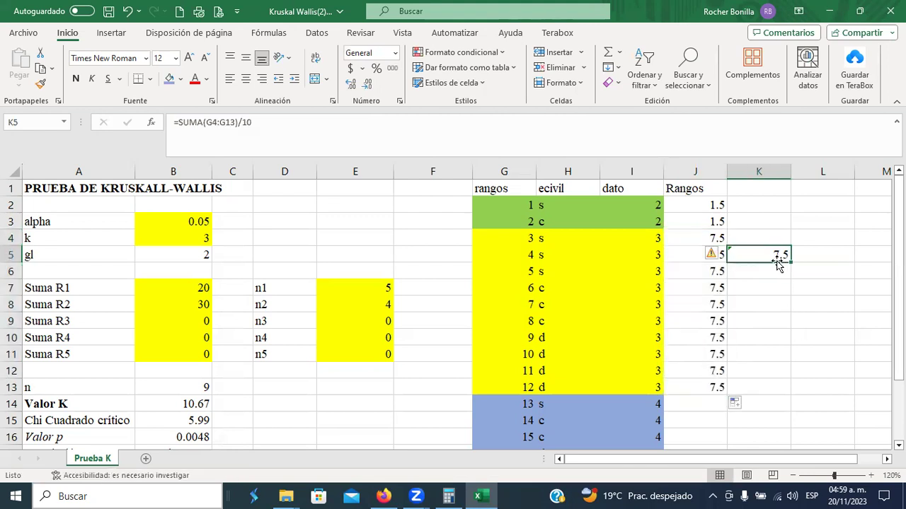
pyautogui.press('Delete')
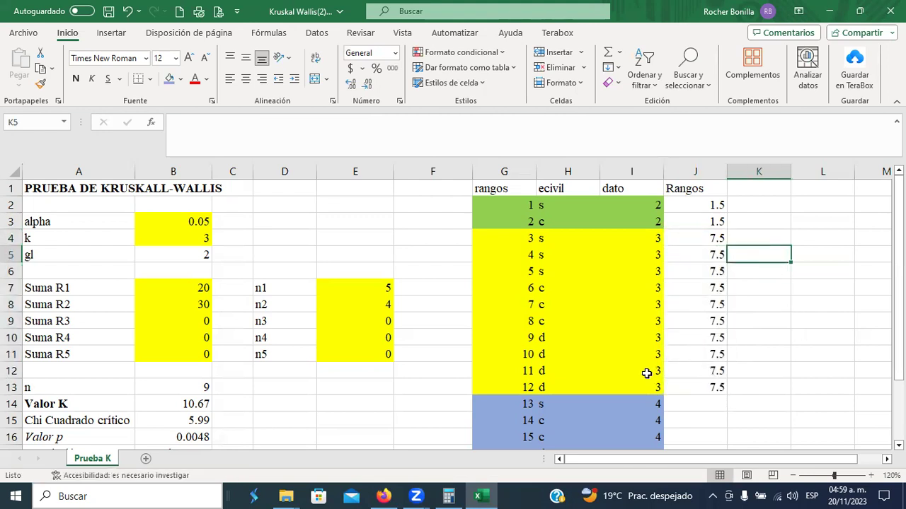
# Sum the ranks of the blue tied group in K14 with =SUMA(G14:G19).
pyautogui.scroll(-1, 646, 374)
pyautogui.scroll(-2, 668, 371)
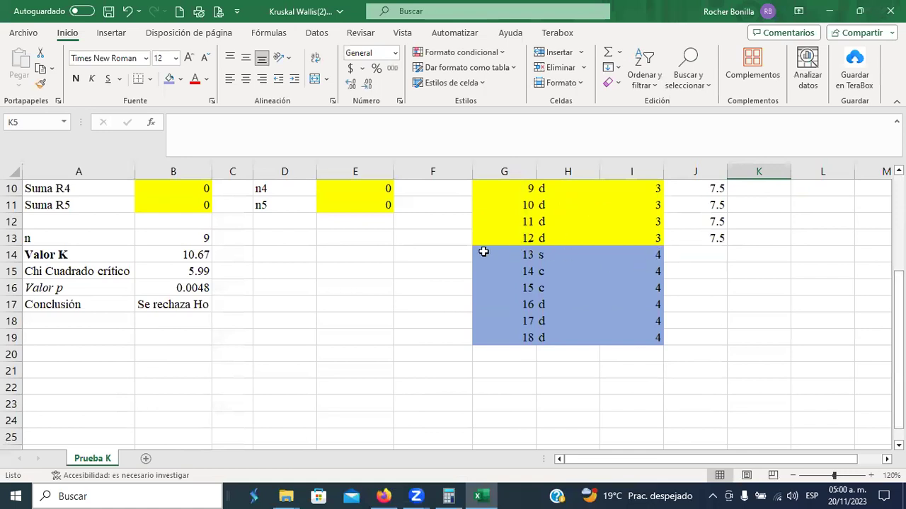
pyautogui.click(764, 252)
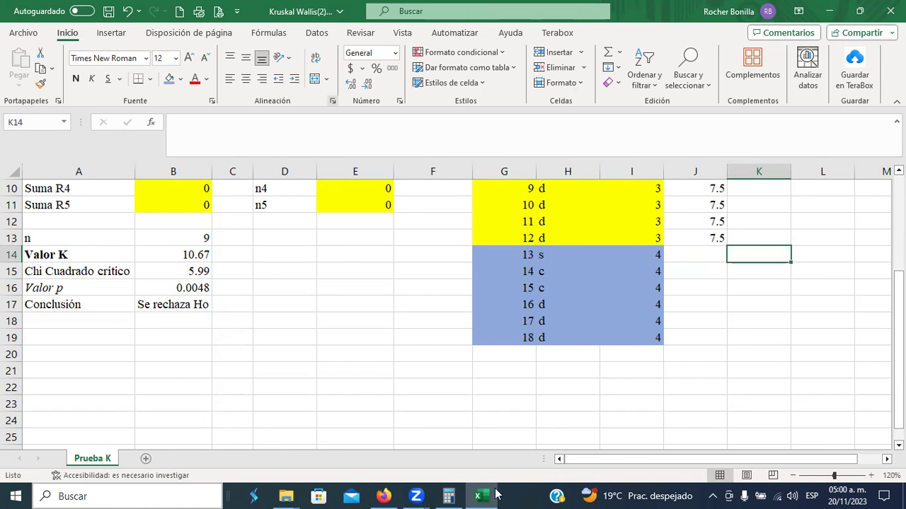
pyautogui.click(607, 55)
pyautogui.moveTo(504, 255); pyautogui.dragTo(520, 341)
pyautogui.press('Return')
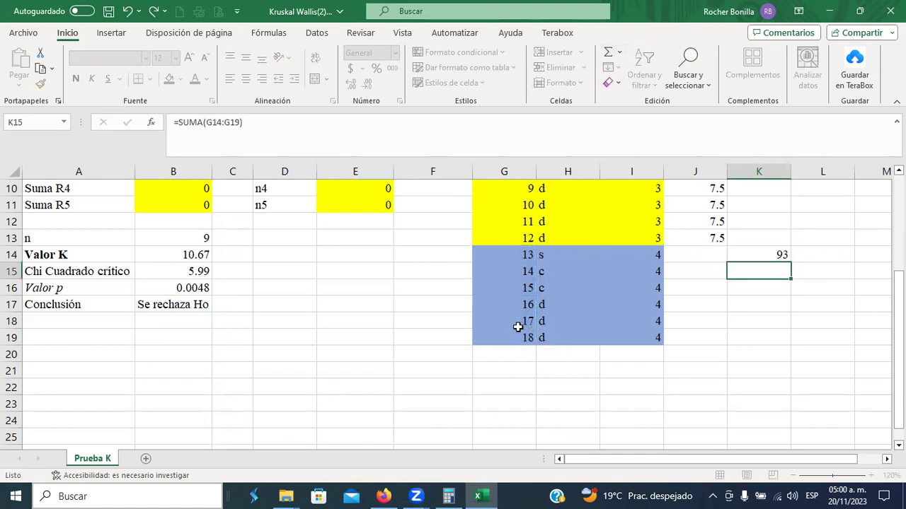
# Count the blue group's rows and extend the formula in K14 to =SUMA(G14:G19)/6 to average their ranks.
pyautogui.click(546, 261)
pyautogui.click(543, 269)
pyautogui.click(546, 291)
pyautogui.click(549, 305)
pyautogui.click(548, 321)
pyautogui.click(554, 338)
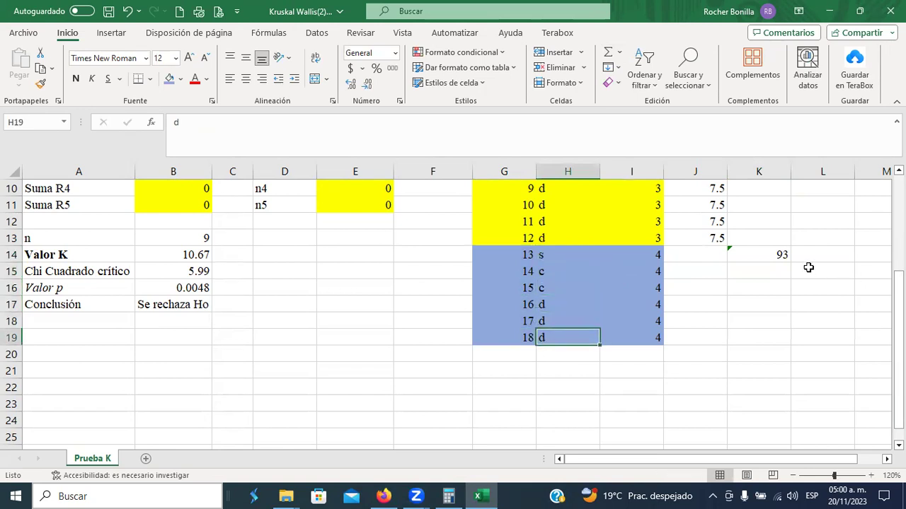
pyautogui.click(768, 254)
pyautogui.click(294, 126)
pyautogui.write('/')
pyautogui.press('Return')
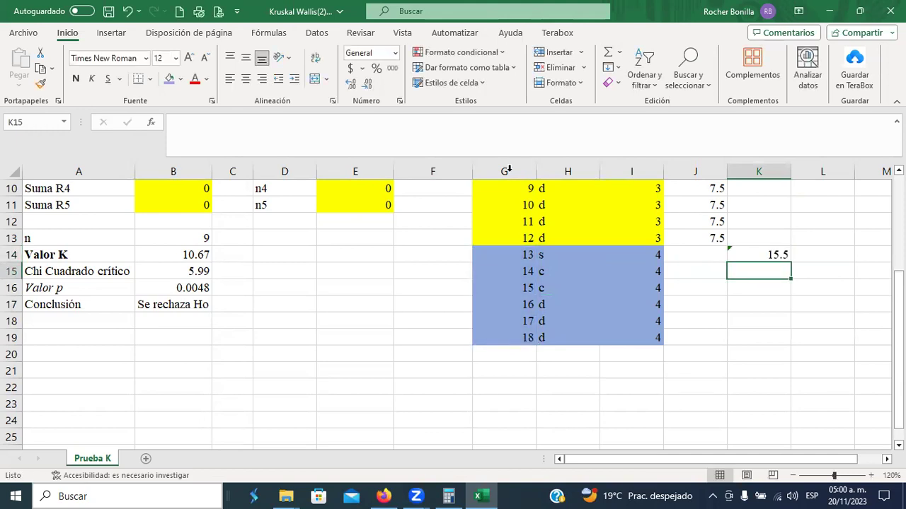
# Fill J14:J19 with the averaged rank 15.5 and clear the helper formula in K14.
pyautogui.click(698, 253)
pyautogui.write('15')
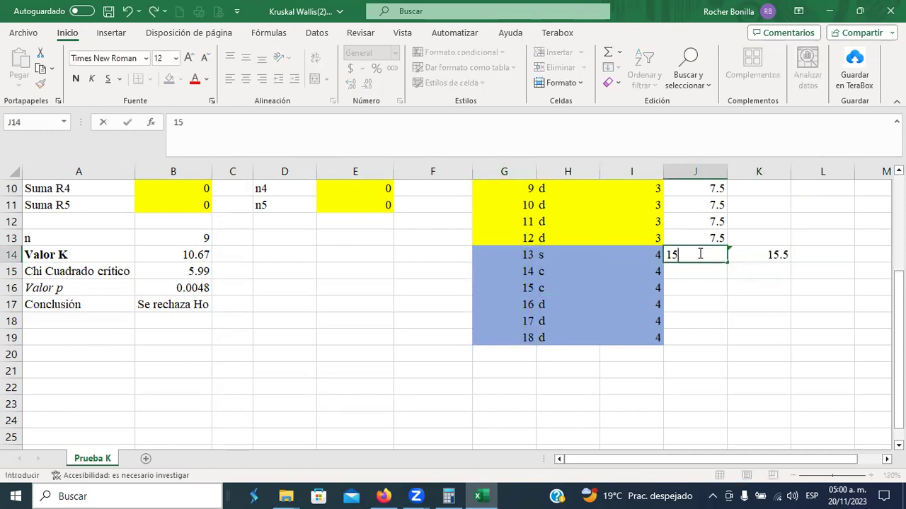
pyautogui.write('.5')
pyautogui.press('Return')
pyautogui.click(698, 254)
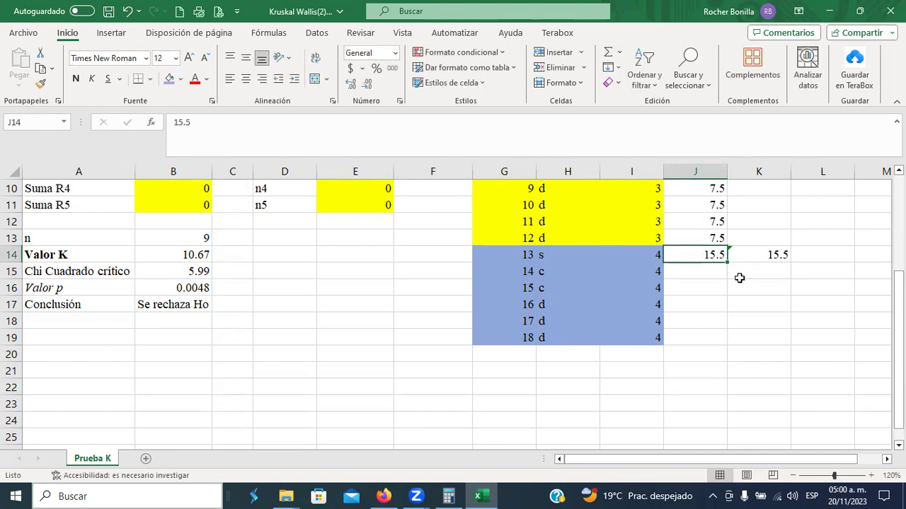
pyautogui.moveTo(727, 263); pyautogui.dragTo(716, 338)
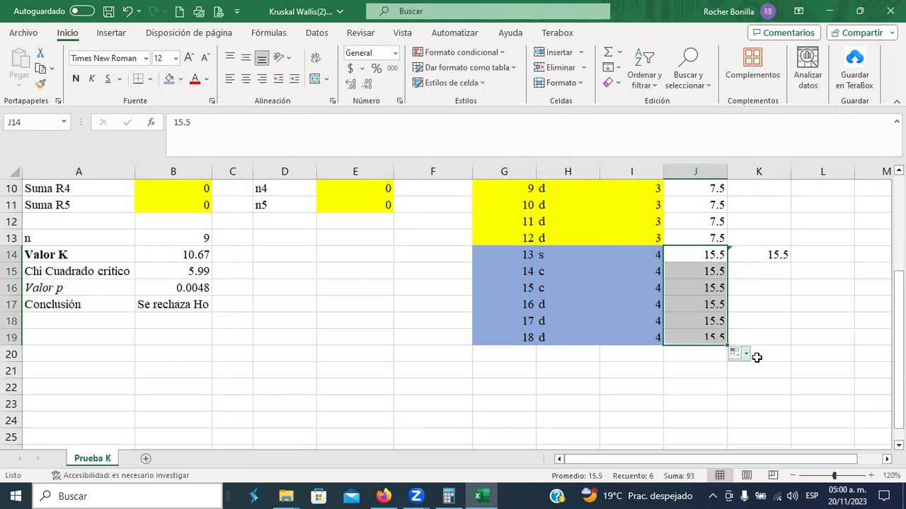
pyautogui.click(776, 255)
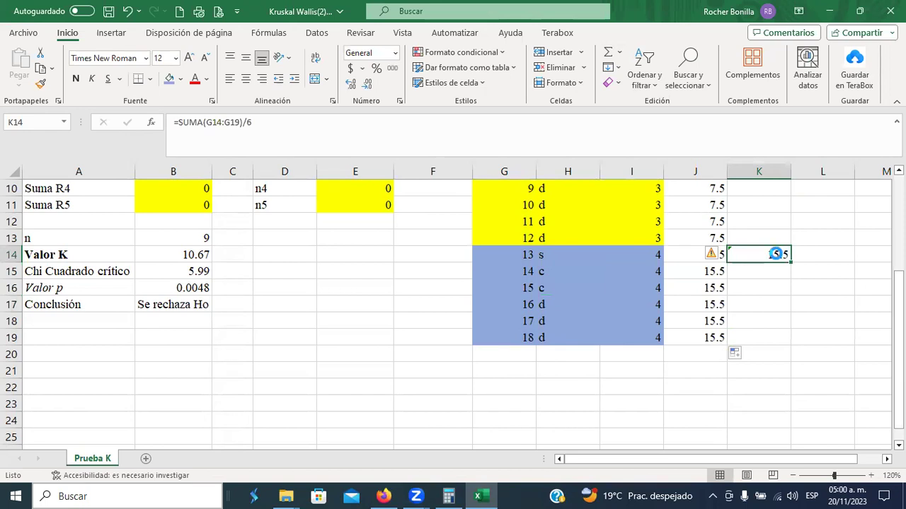
pyautogui.press('Delete')
# Total the original ranks in G20 with =SUMA(G2:G19) and the averaged ranks in J20 with =SUMA(J2:J19).
pyautogui.click(677, 348)
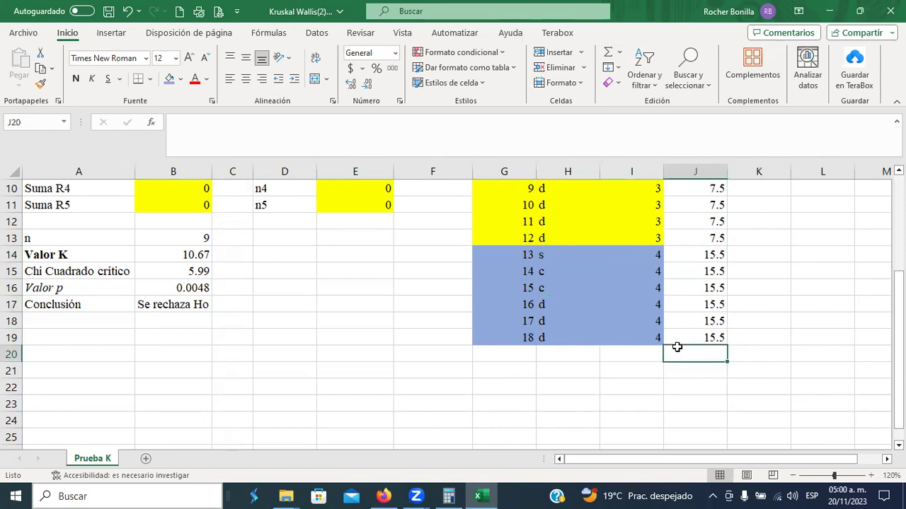
pyautogui.click(515, 355)
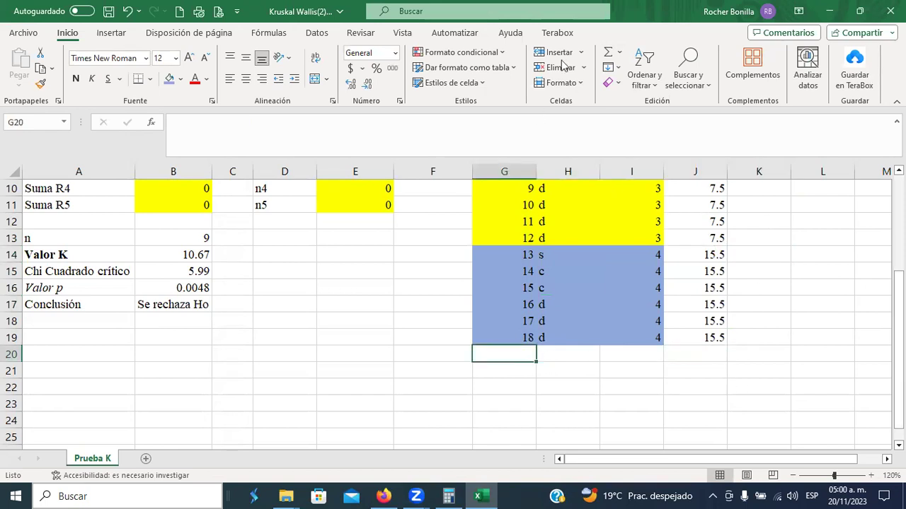
pyautogui.click(610, 51)
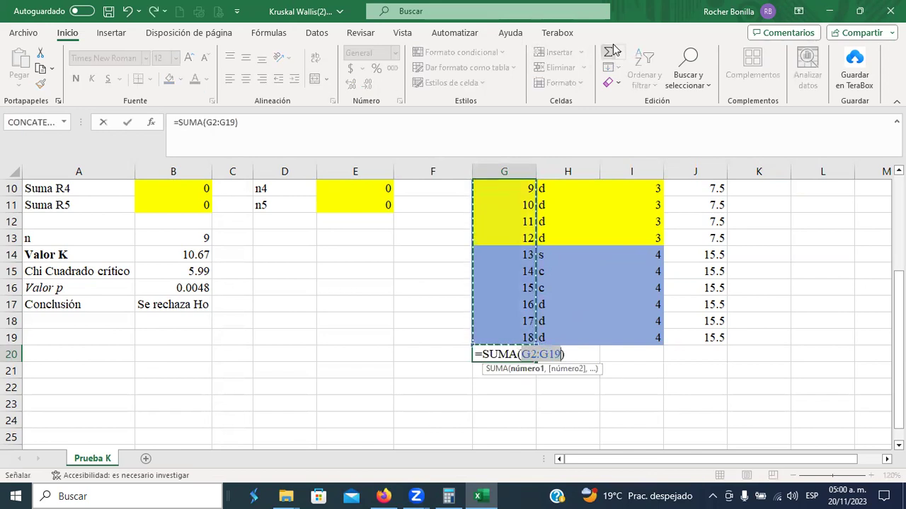
pyautogui.press('Return')
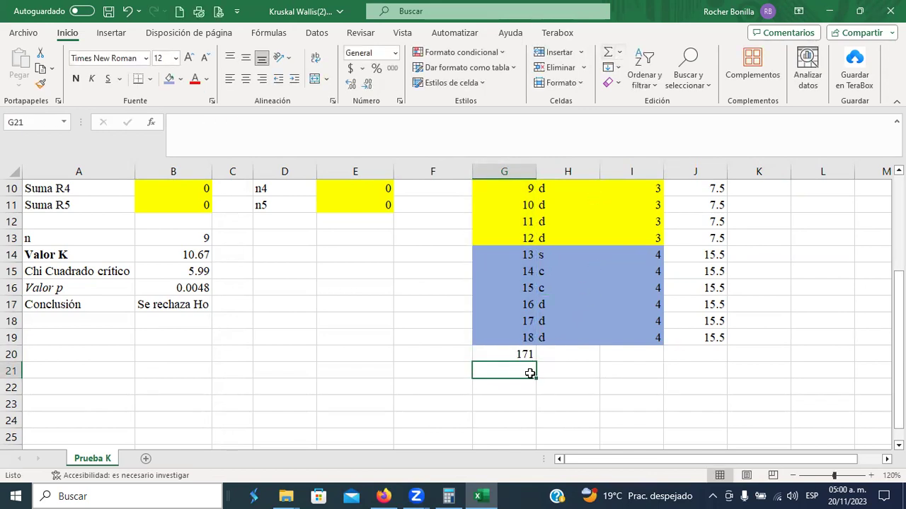
pyautogui.click(713, 354)
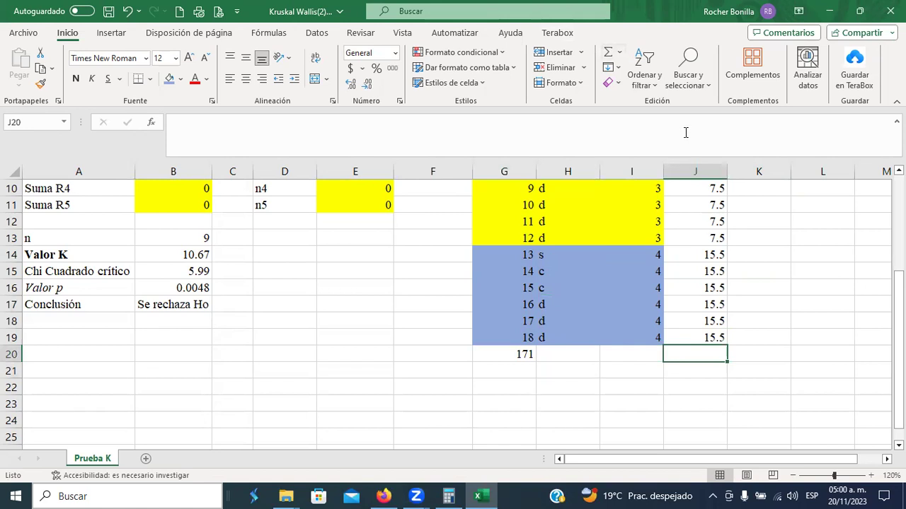
pyautogui.click(607, 53)
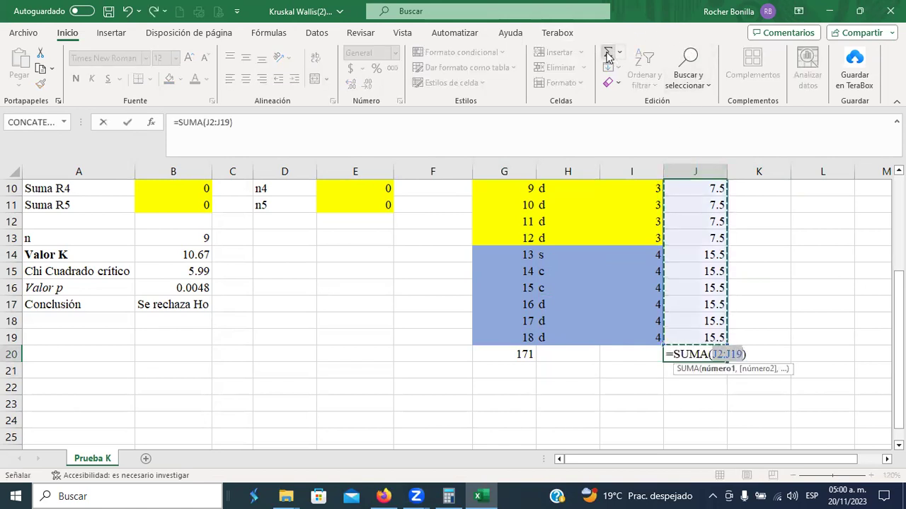
pyautogui.press('Return')
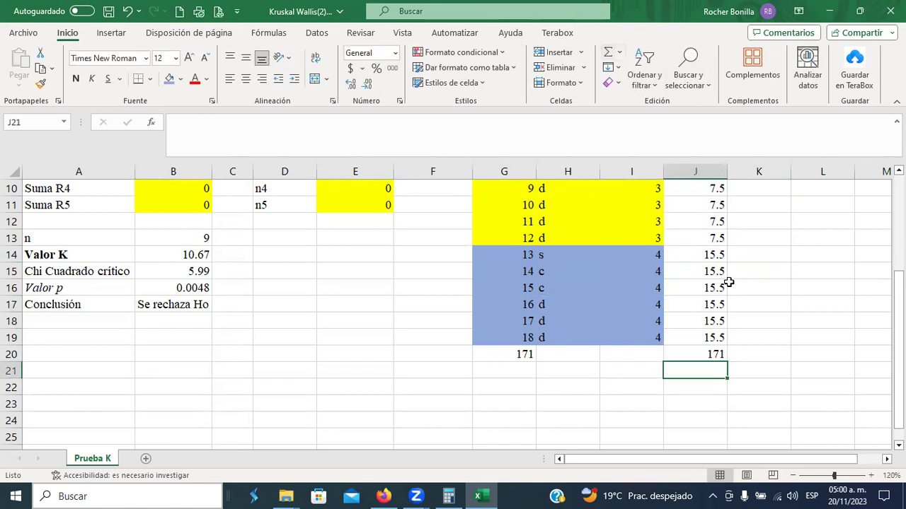
pyautogui.scroll(3, 729, 283)
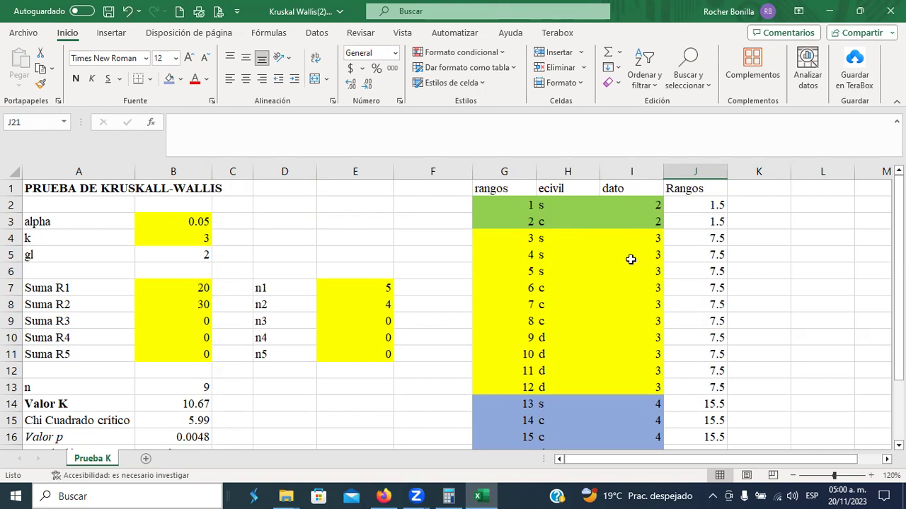
# Delete the dato column so that the averaged Rangos column sits directly beside ecivil.
pyautogui.click(620, 170)
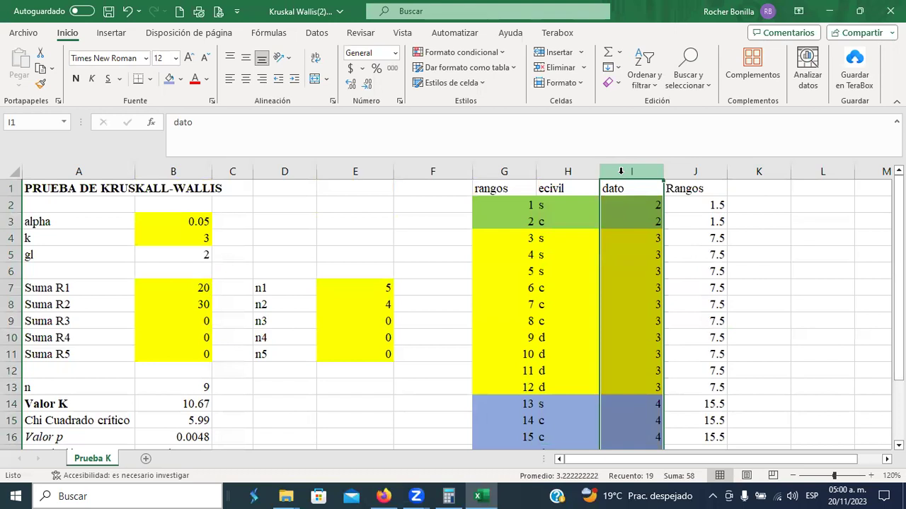
pyautogui.rightClick(623, 178)
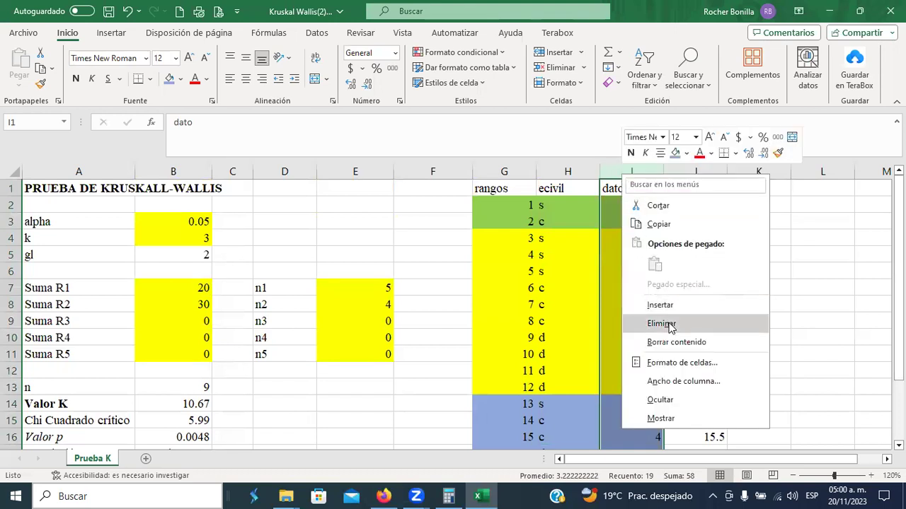
pyautogui.click(669, 324)
pyautogui.click(612, 254)
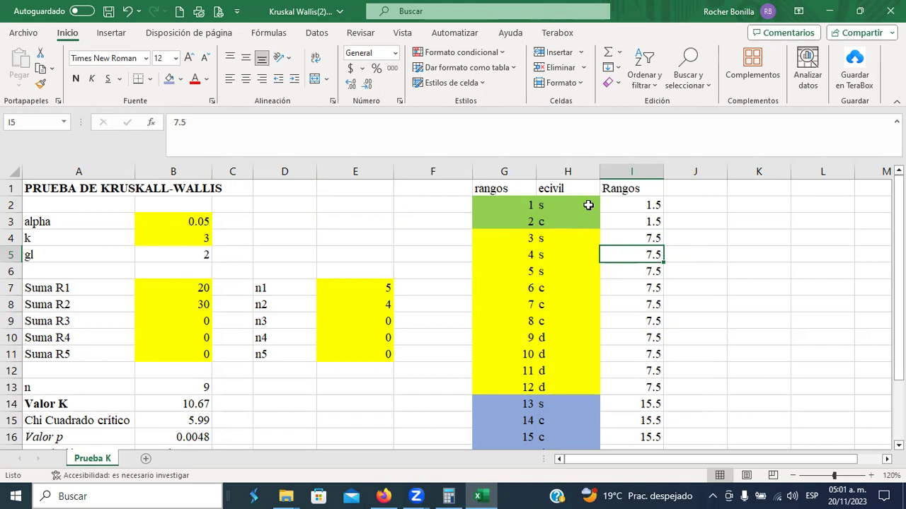
# Sort columns H and I together by ecivil on cell values from A to Z, treating the first row as headers.
pyautogui.click(561, 171)
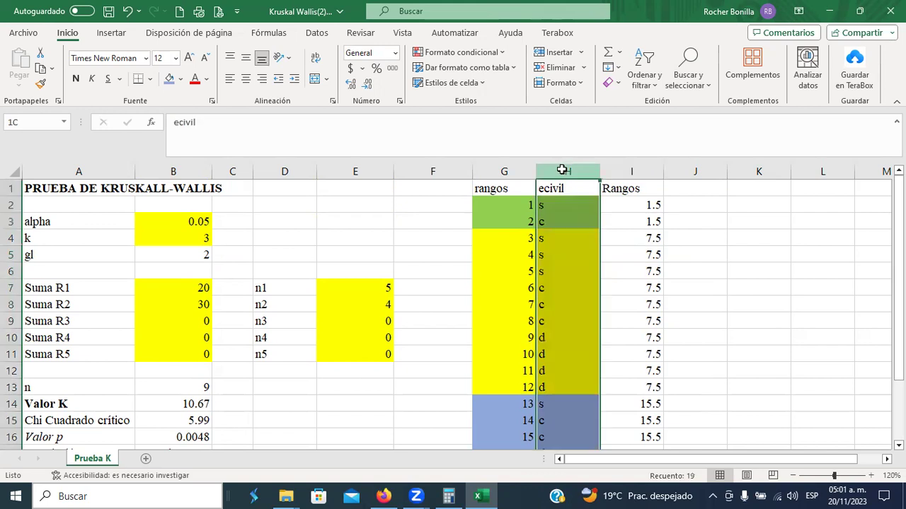
pyautogui.moveTo(561, 171); pyautogui.dragTo(627, 171)
pyautogui.click(317, 33)
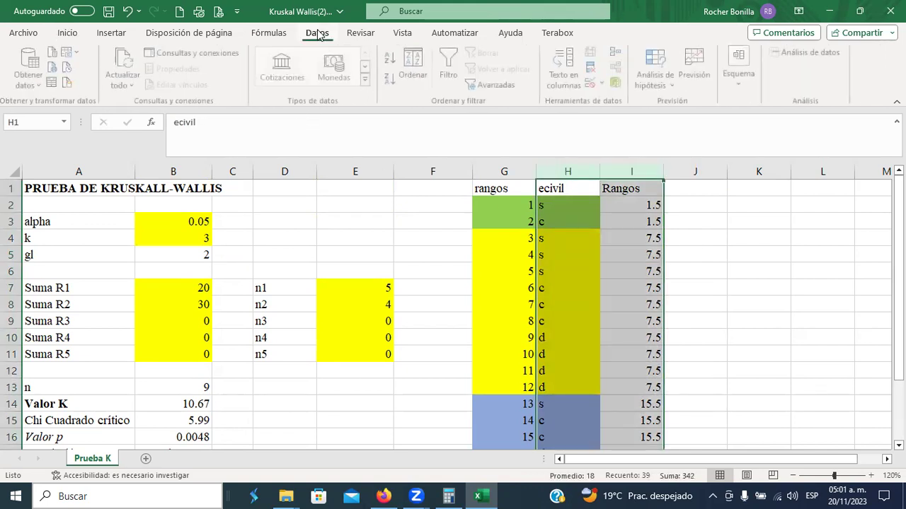
pyautogui.click(424, 63)
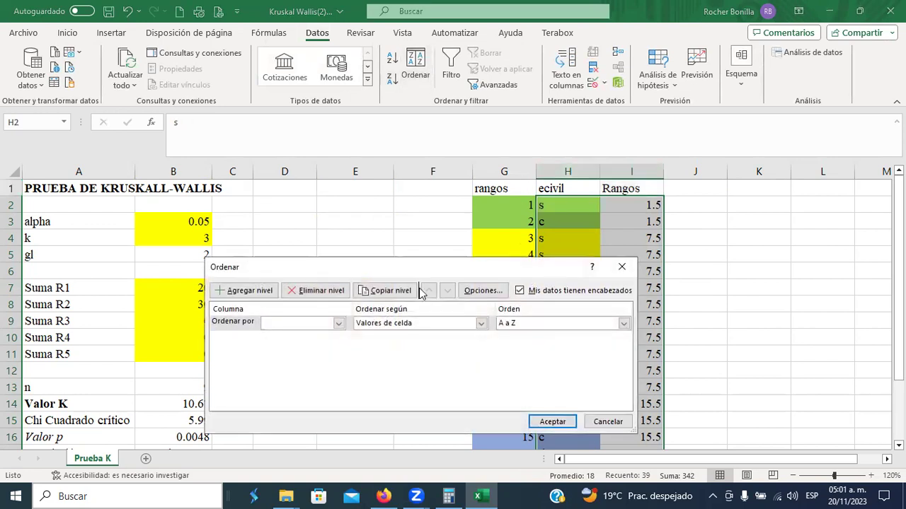
pyautogui.click(338, 324)
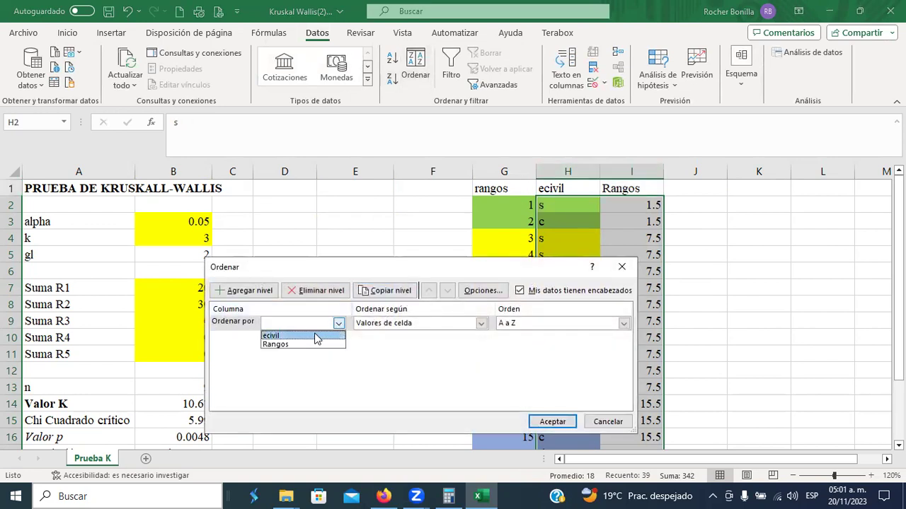
pyautogui.click(315, 336)
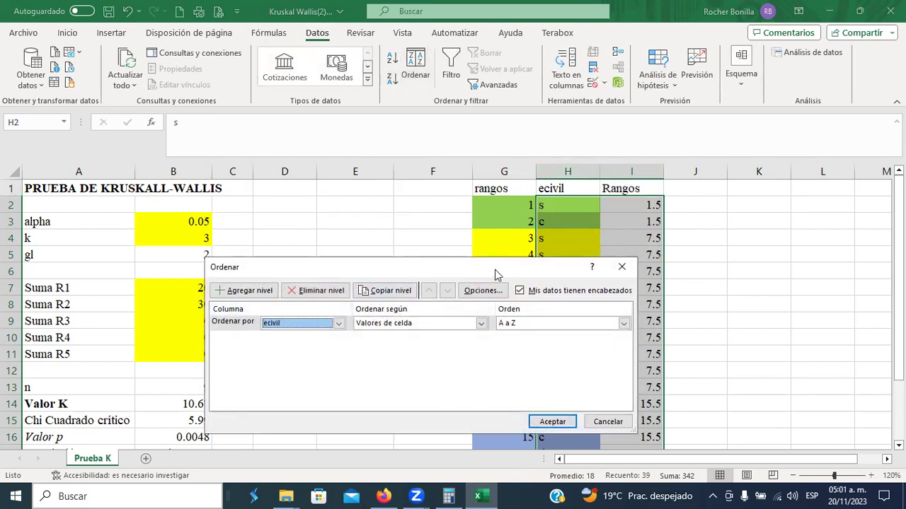
pyautogui.moveTo(495, 269); pyautogui.dragTo(479, 142)
pyautogui.click(536, 294)
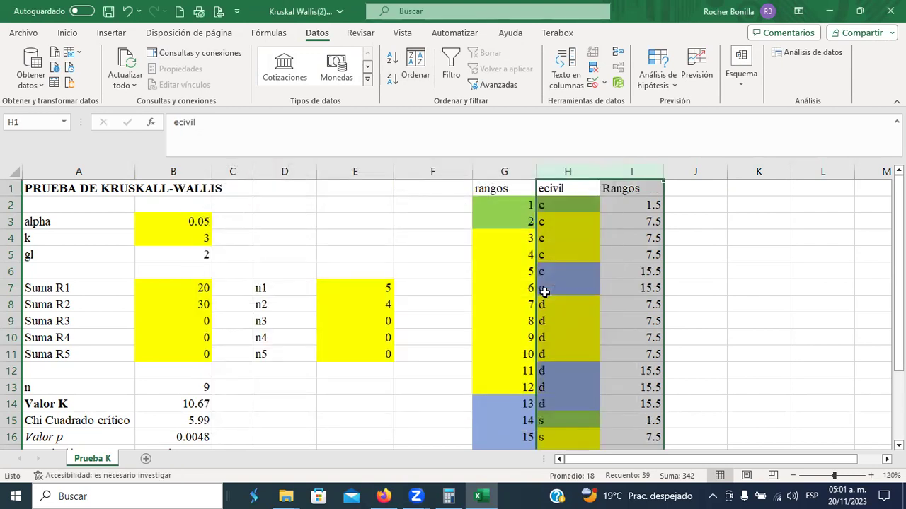
pyautogui.click(602, 286)
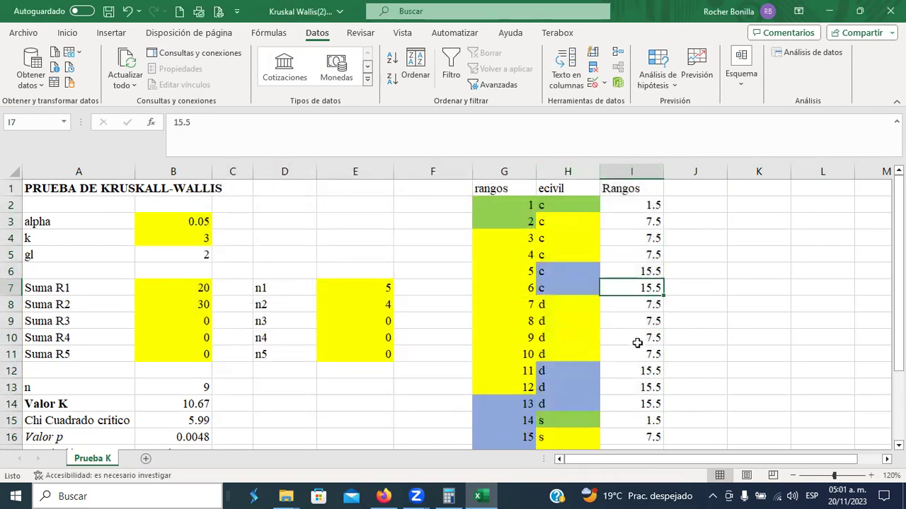
pyautogui.scroll(-3, 637, 340)
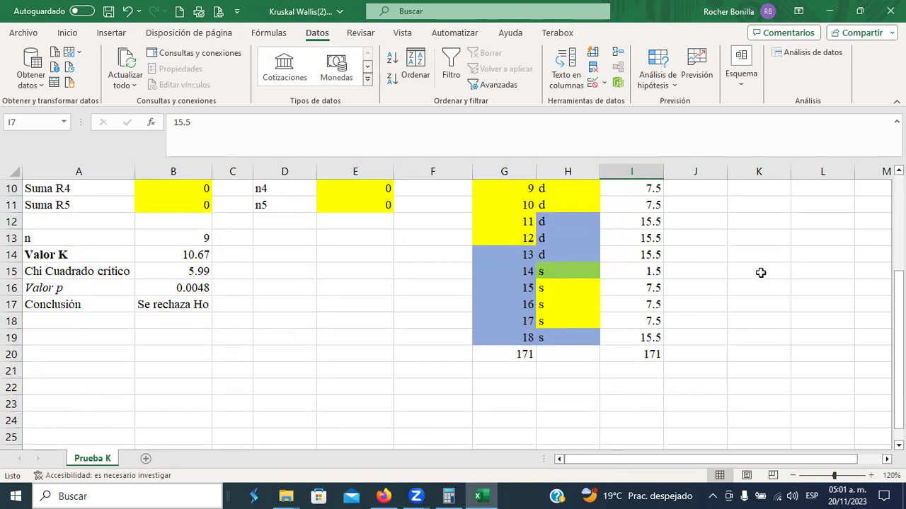
# Remove the cell fill colour from the rangos and ecivil columns, G and H.
pyautogui.scroll(3, 761, 273)
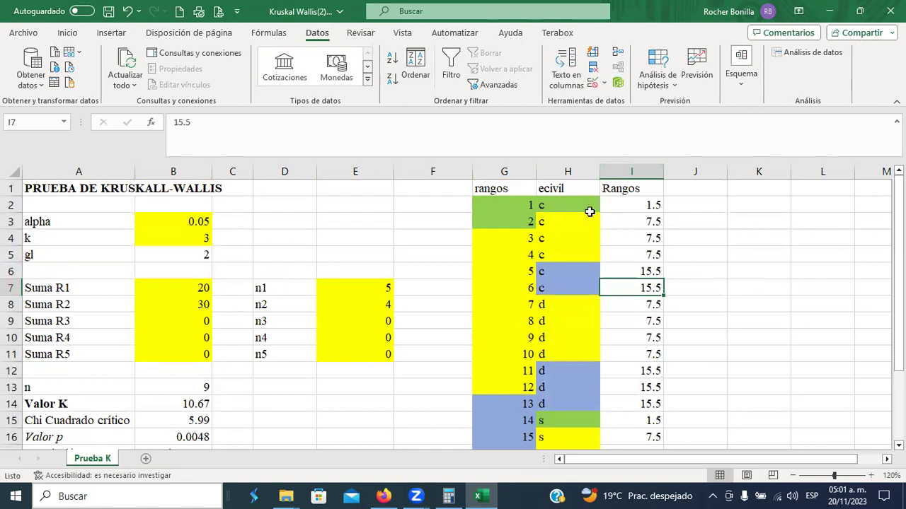
pyautogui.moveTo(520, 174); pyautogui.dragTo(568, 174)
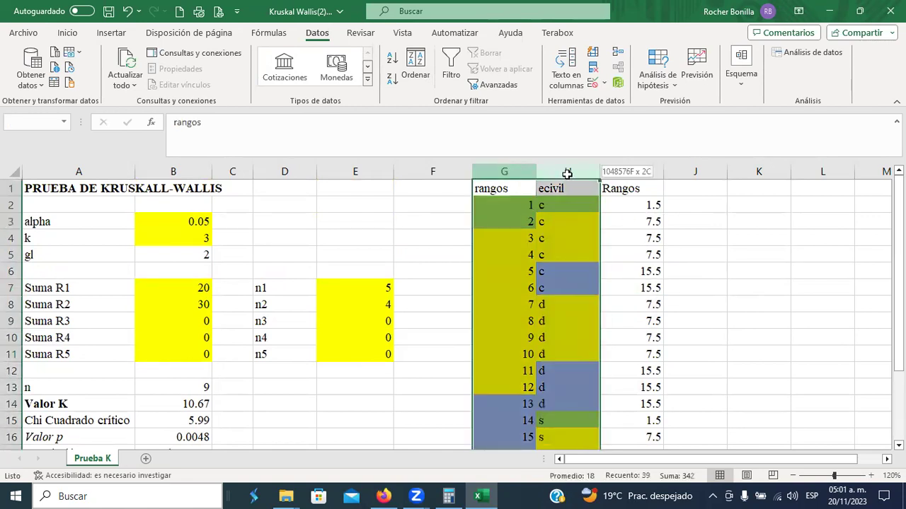
pyautogui.click(104, 34)
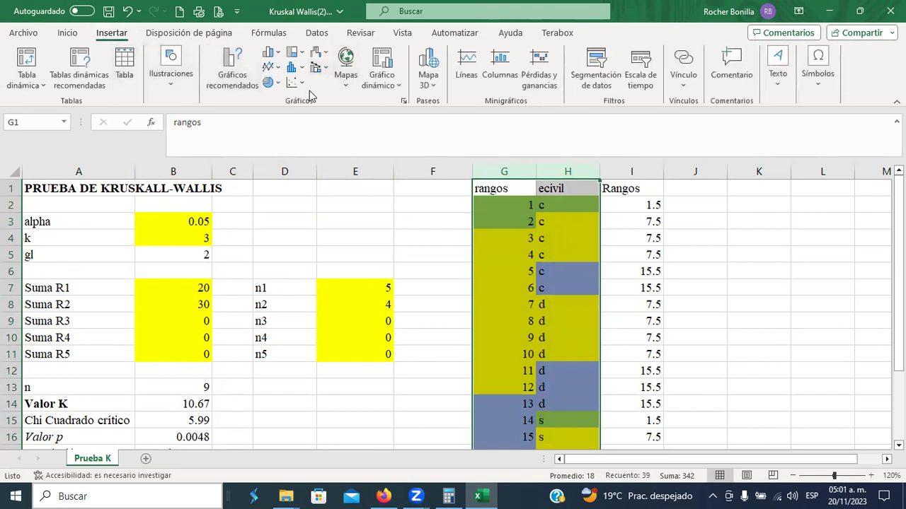
pyautogui.click(67, 33)
pyautogui.click(181, 78)
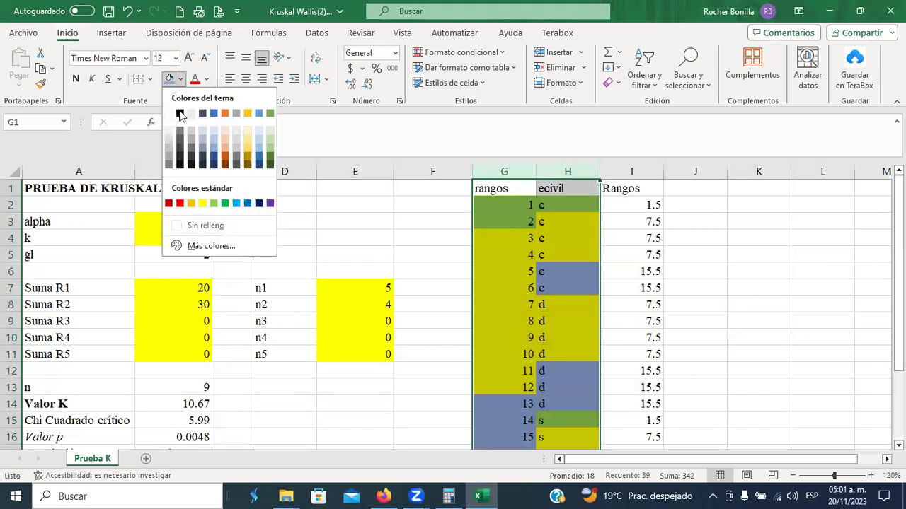
pyautogui.click(210, 225)
pyautogui.click(669, 287)
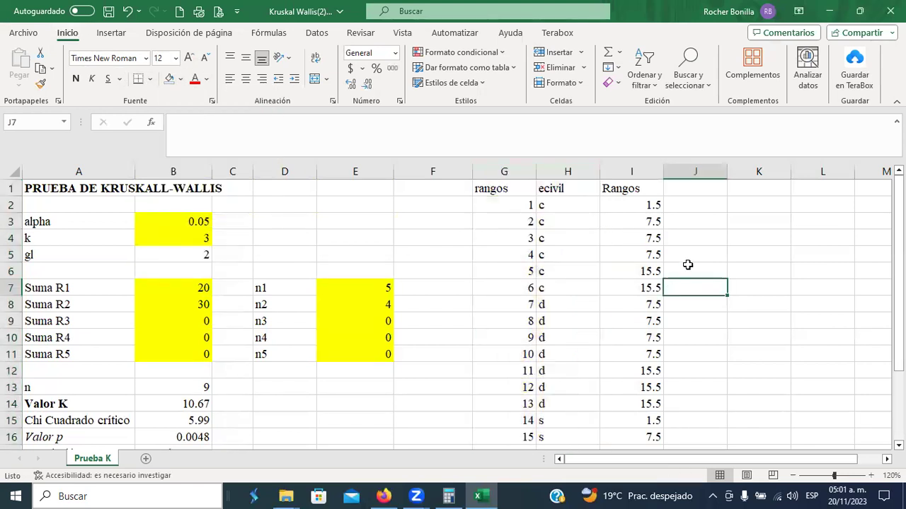
# Enter the rank-sum labels Rs, Rc and Rd in cells K2 to K4.
pyautogui.click(746, 205)
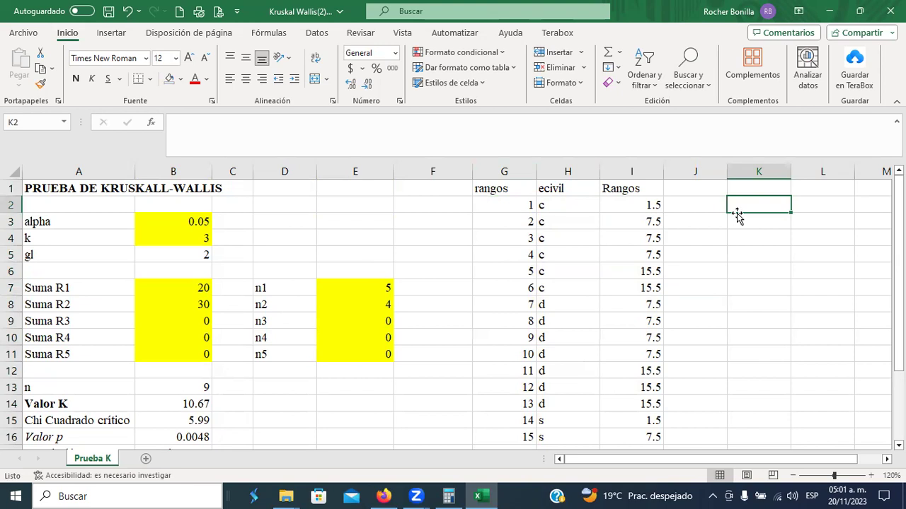
pyautogui.write('Rs')
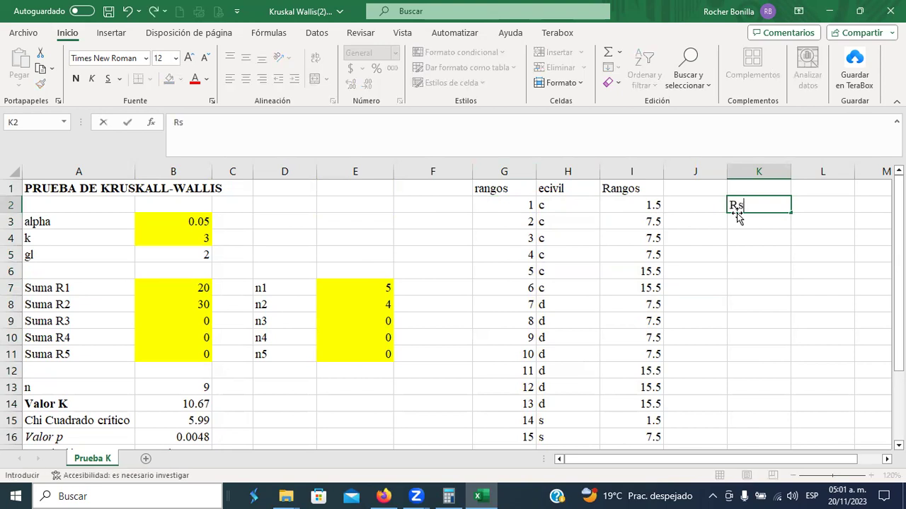
pyautogui.press('Return')
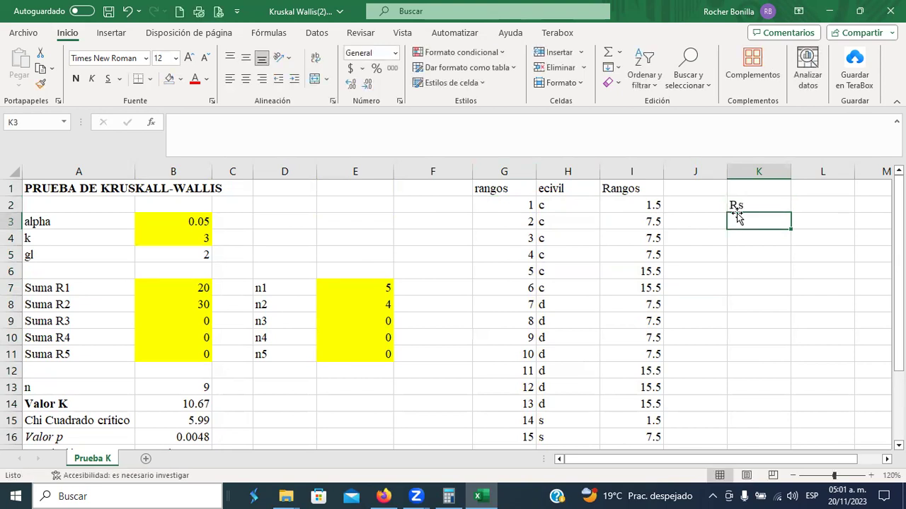
pyautogui.write('Rc')
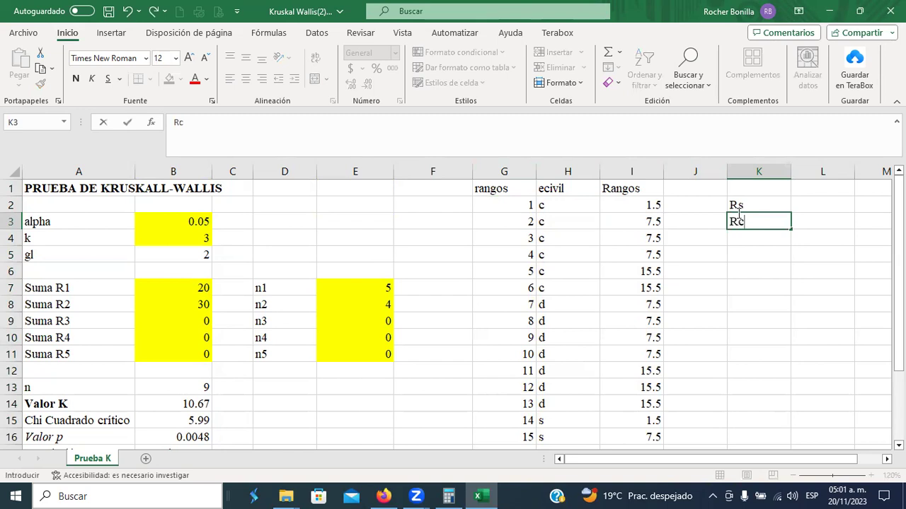
pyautogui.press('Return')
pyautogui.write('R')
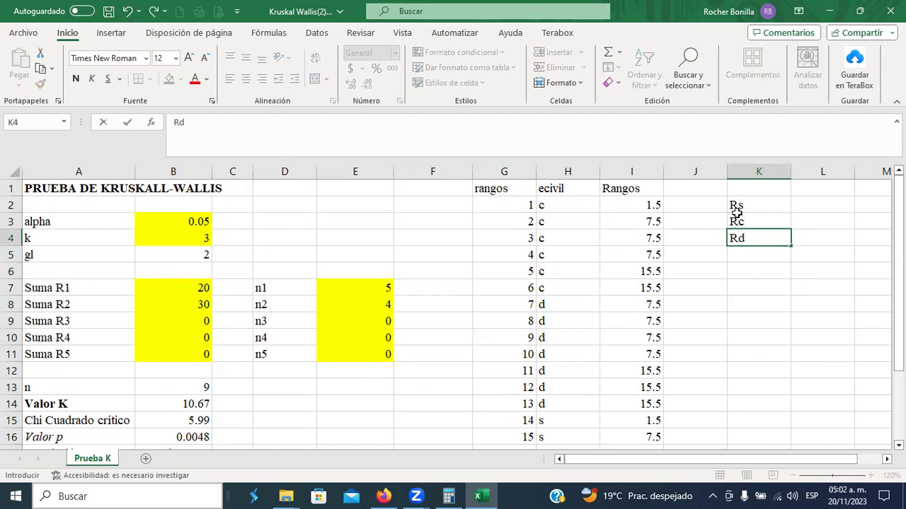
pyautogui.write('d')
pyautogui.press('Return')
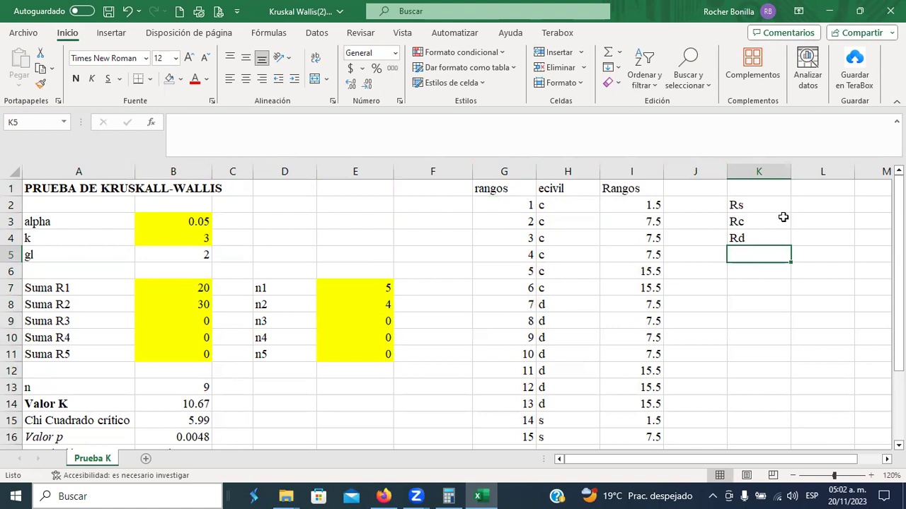
# Clear the column totals in row 20 beneath the rank data, cells G20 to J20.
pyautogui.scroll(-2, 752, 279)
pyautogui.scroll(-2, 607, 301)
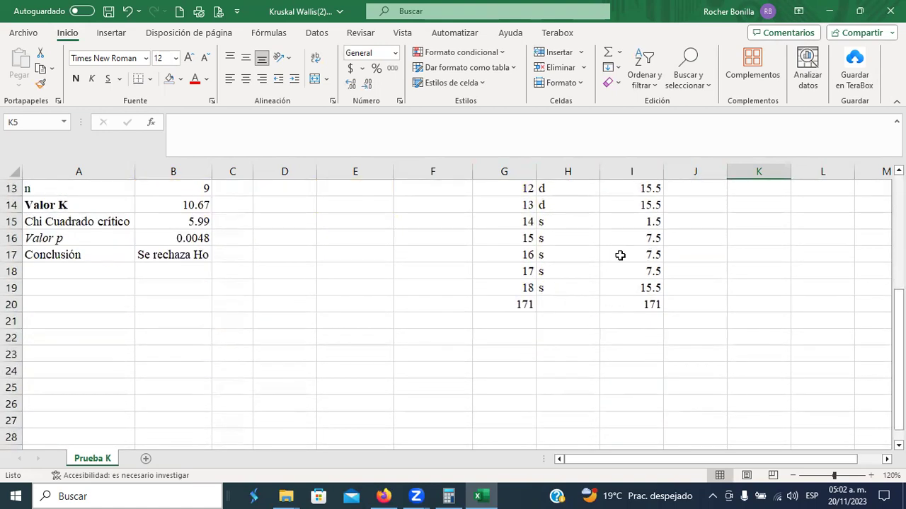
pyautogui.moveTo(495, 303); pyautogui.dragTo(697, 304)
pyautogui.press('Delete')
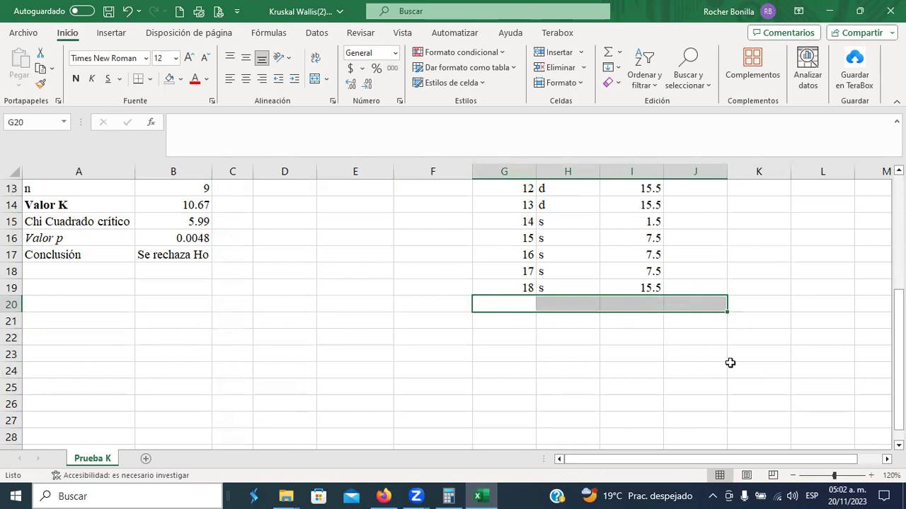
# Sum the ranks of the s group, I15:I19, in cell L2 beside Rs.
pyautogui.click(651, 256)
pyautogui.moveTo(649, 224); pyautogui.dragTo(641, 285)
pyautogui.moveTo(545, 224); pyautogui.dragTo(635, 288)
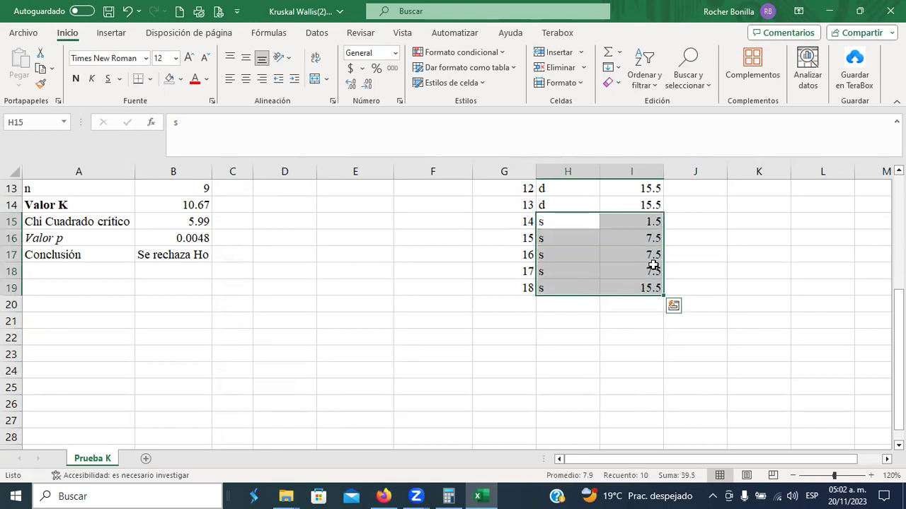
pyautogui.scroll(4, 816, 249)
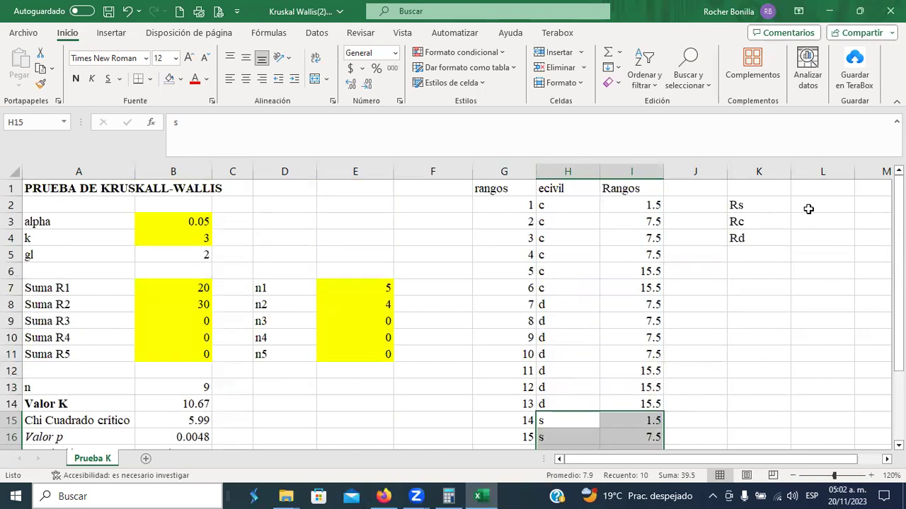
pyautogui.click(796, 209)
pyautogui.scroll(-2, 665, 251)
pyautogui.scroll(-1, 641, 245)
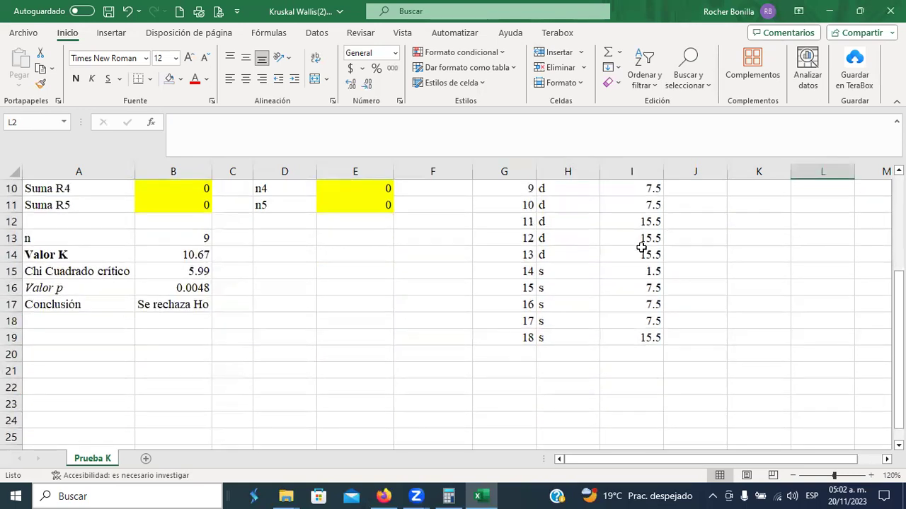
pyautogui.scroll(3, 740, 191)
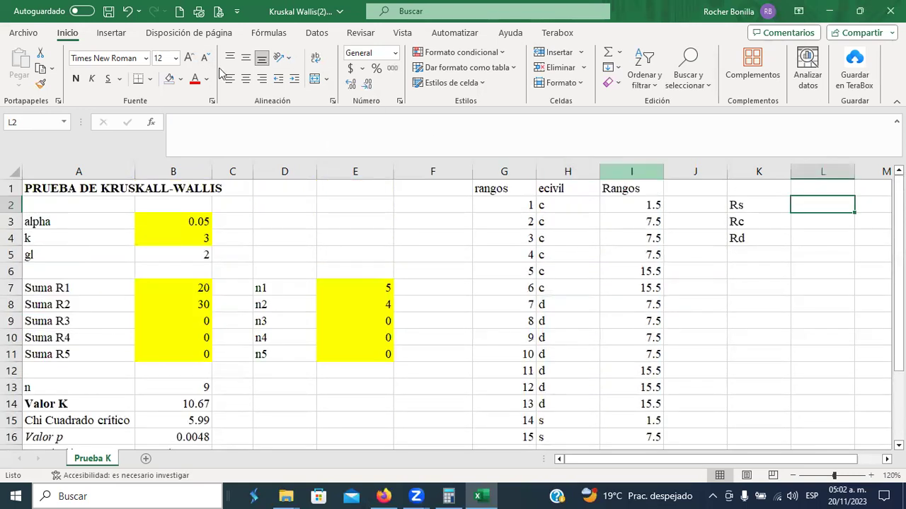
pyautogui.click(608, 56)
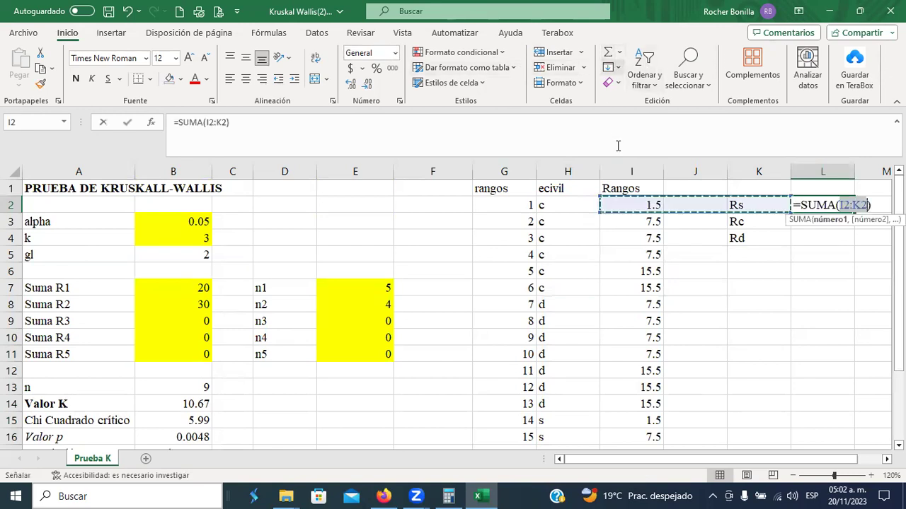
pyautogui.scroll(-4, 631, 236)
pyautogui.moveTo(648, 239); pyautogui.dragTo(644, 287)
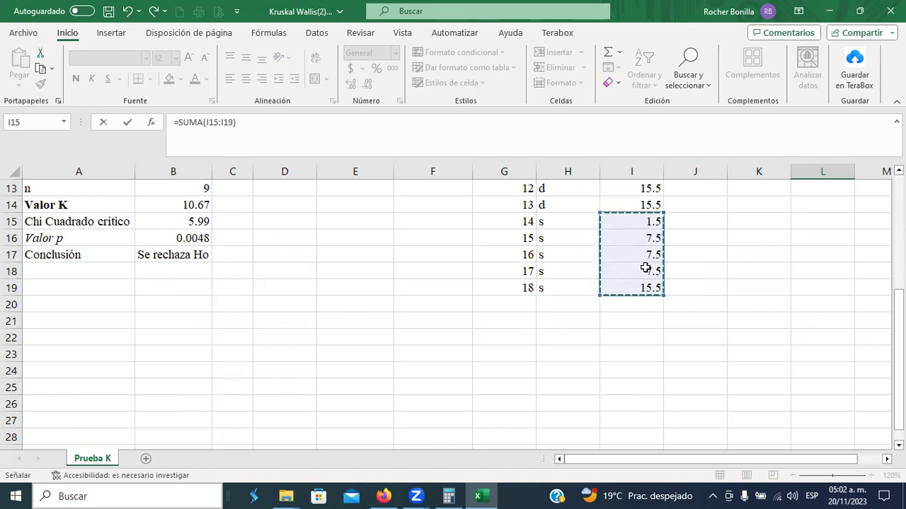
pyautogui.press('Return')
# Sum the ranks of the c group, I2:I7, in cell L3 beside Rc.
pyautogui.scroll(1, 617, 233)
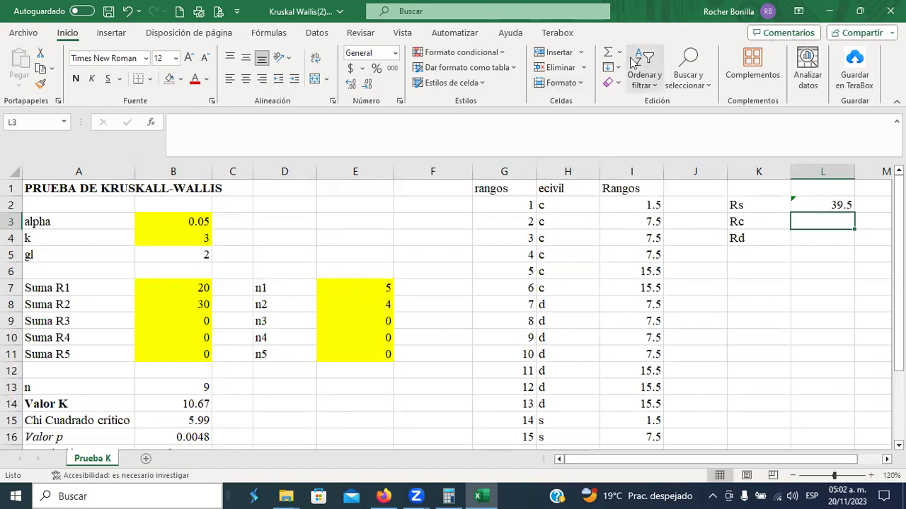
pyautogui.click(608, 51)
pyautogui.moveTo(620, 204); pyautogui.dragTo(621, 288)
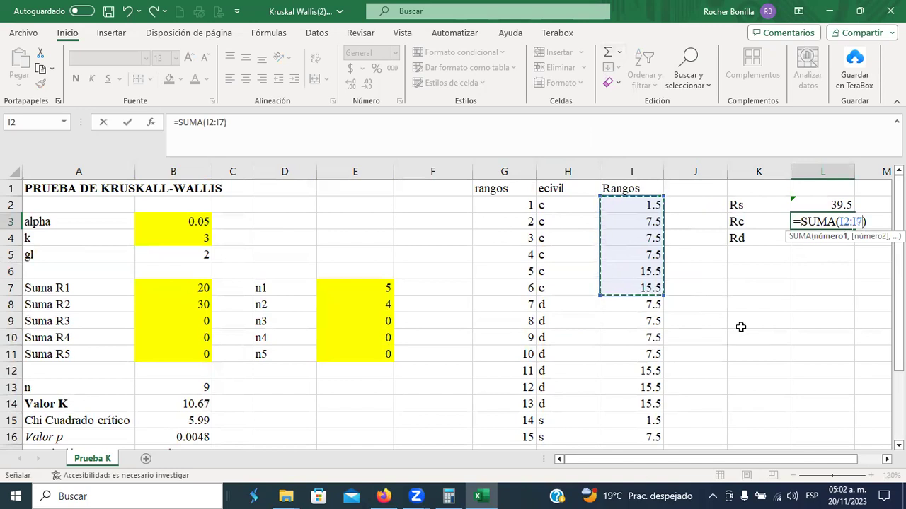
pyautogui.press('Return')
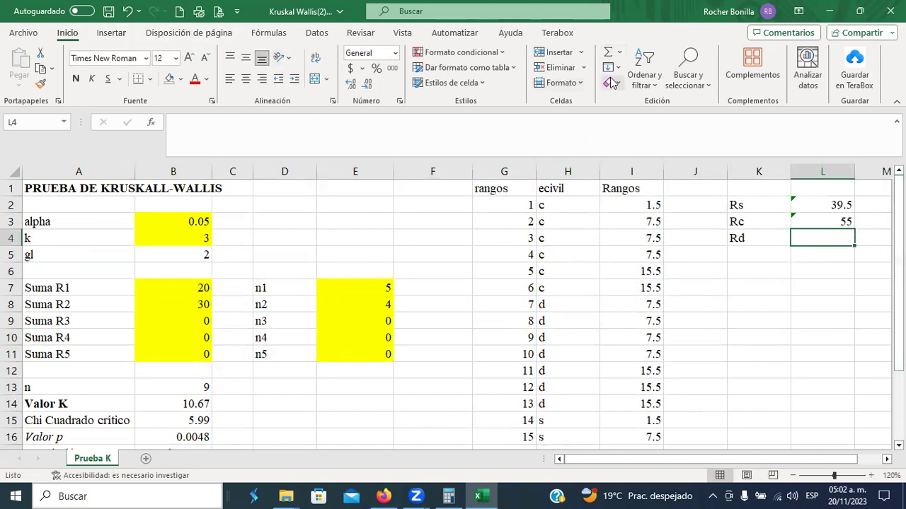
# Sum the ranks of the d group, I8:I14, in cell L4 beside Rd.
pyautogui.click(607, 51)
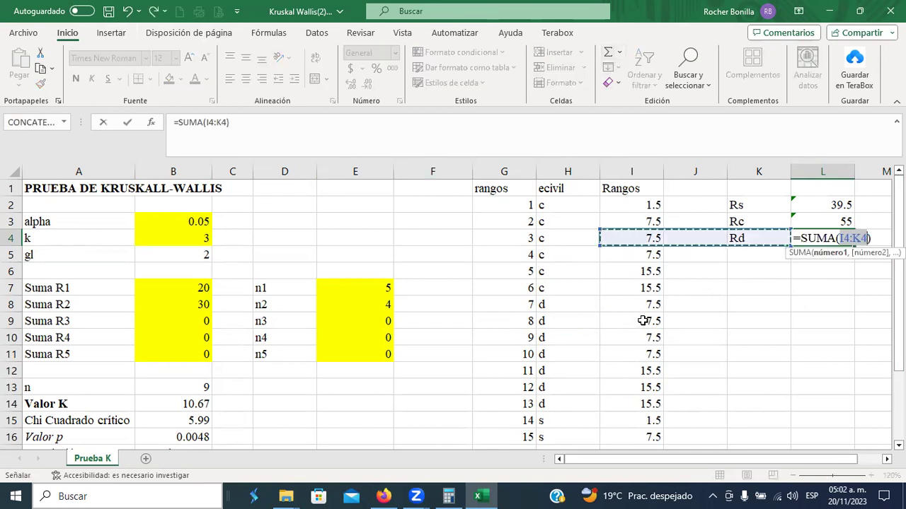
pyautogui.scroll(-2, 642, 320)
pyautogui.click(642, 209)
pyautogui.moveTo(644, 221); pyautogui.dragTo(637, 298)
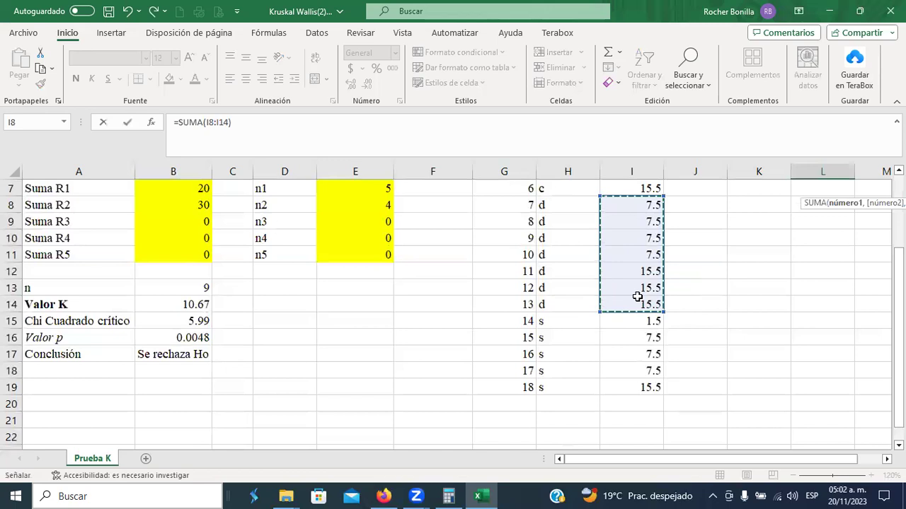
pyautogui.press('Return')
# Total the three group rank sums, L2:L4, in cell L5.
pyautogui.scroll(2, 823, 270)
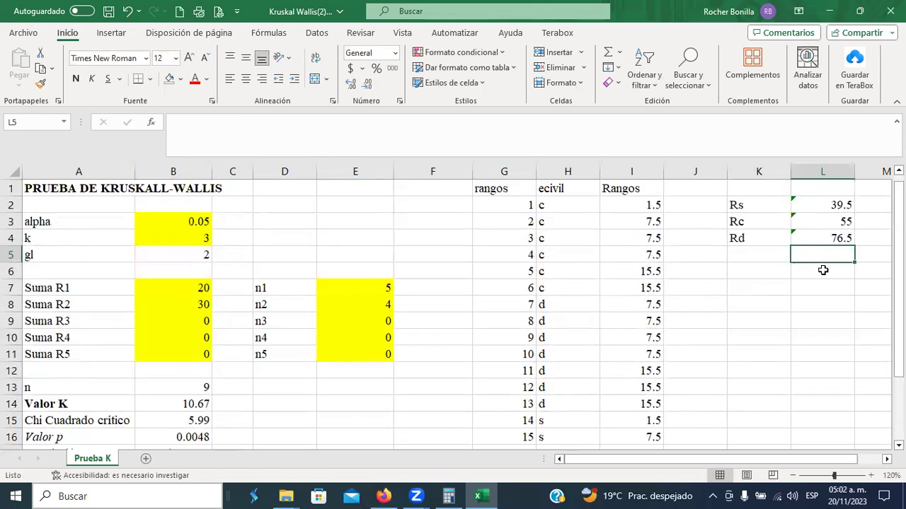
pyautogui.click(609, 57)
pyautogui.click(838, 209)
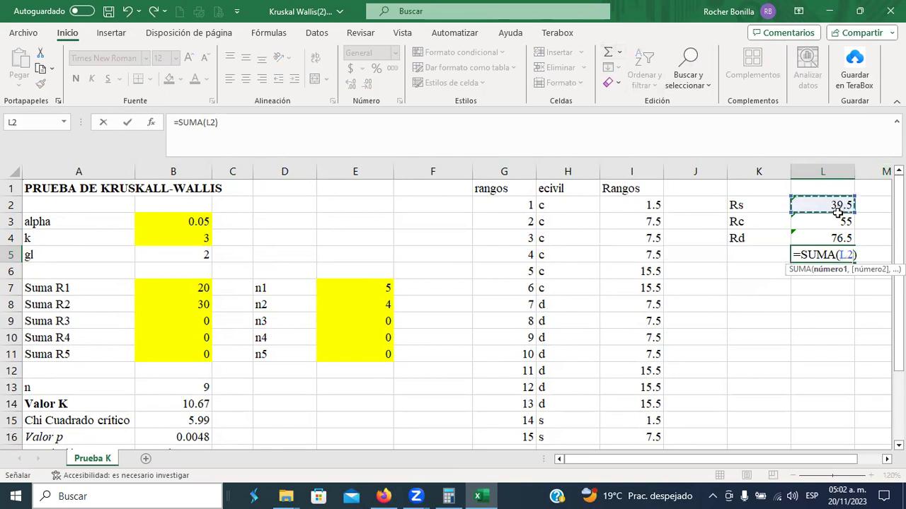
pyautogui.moveTo(838, 212); pyautogui.dragTo(831, 238)
pyautogui.press('Return')
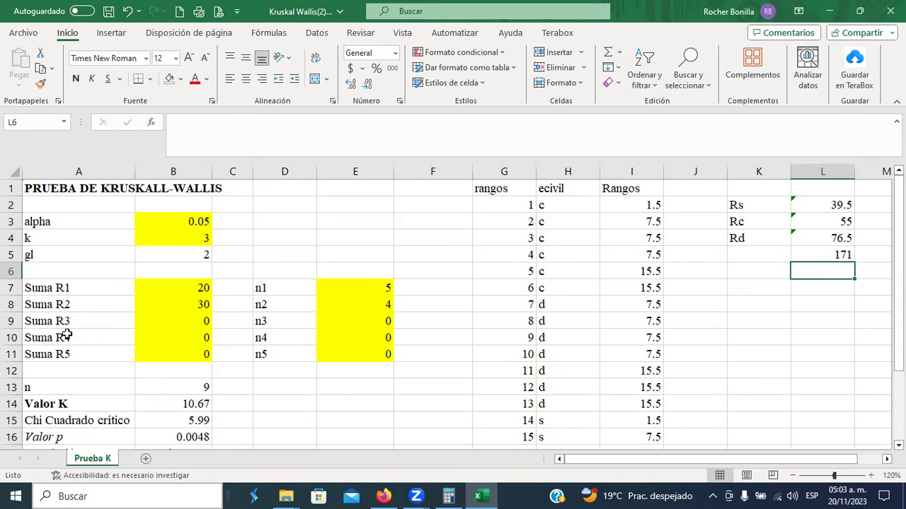
# Enter 3 as the number of groups k in cell B4.
pyautogui.click(169, 288)
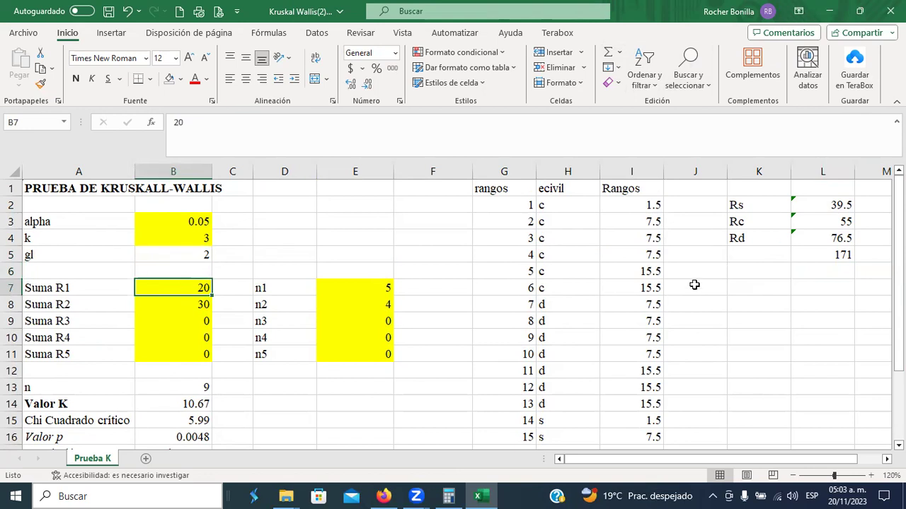
pyautogui.click(187, 240)
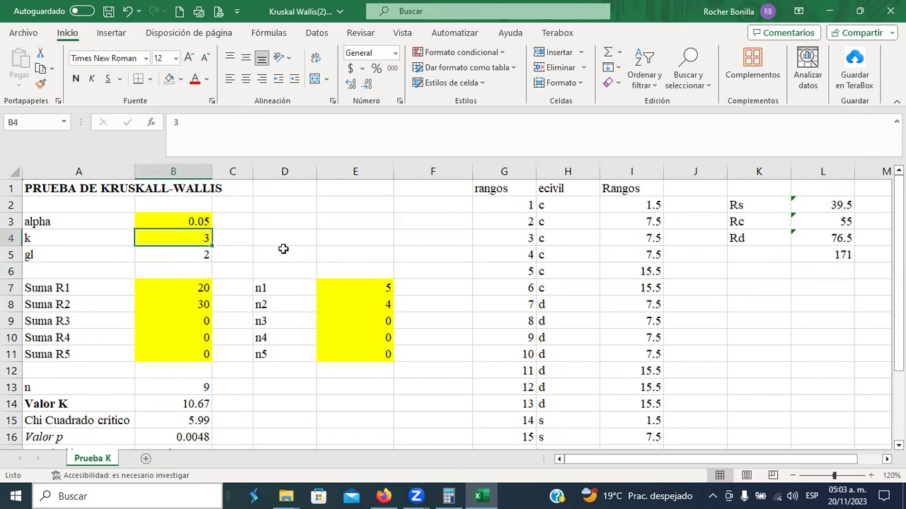
pyautogui.write('3')
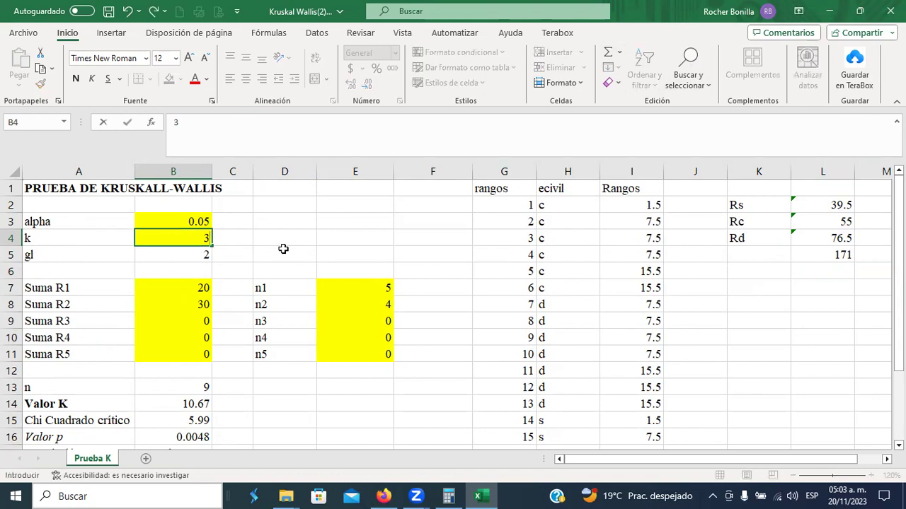
pyautogui.press('Return')
# Set Suma R1 to 39.5 and Suma R2 to 55 in the Kruskal-Wallis calculator.
pyautogui.press('Return')
pyautogui.press('Return')
pyautogui.press('Return')
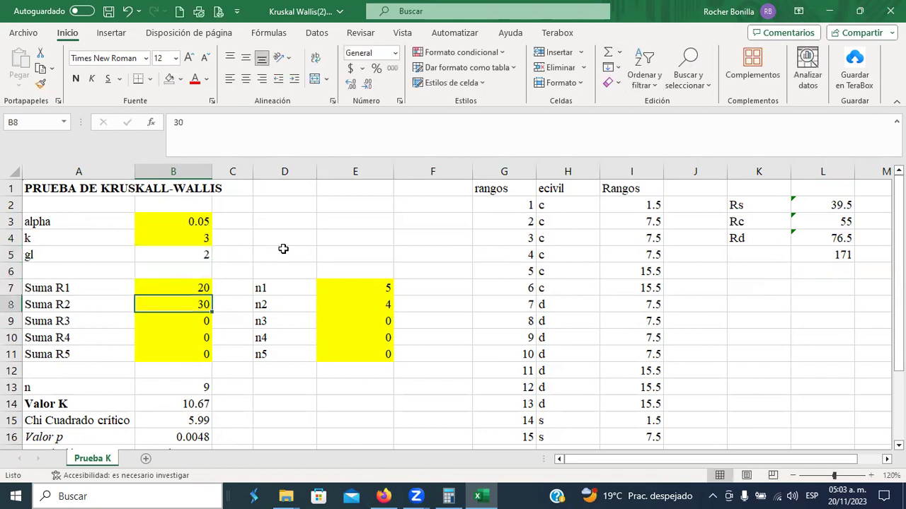
pyautogui.press('Up')
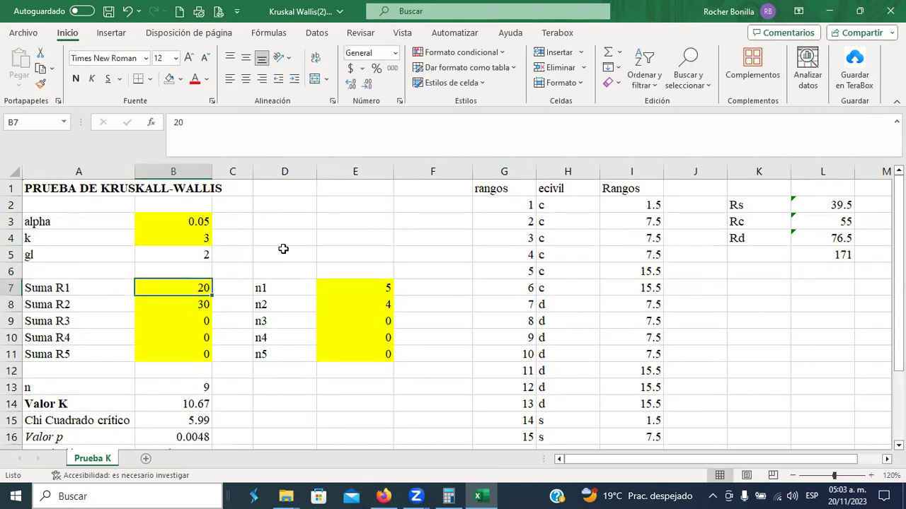
pyautogui.write('39.5')
pyautogui.press('Return')
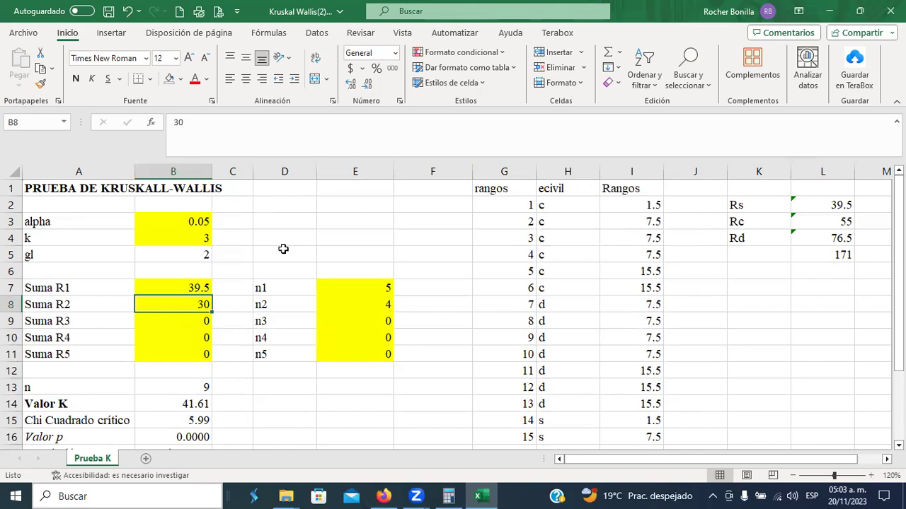
pyautogui.write('55')
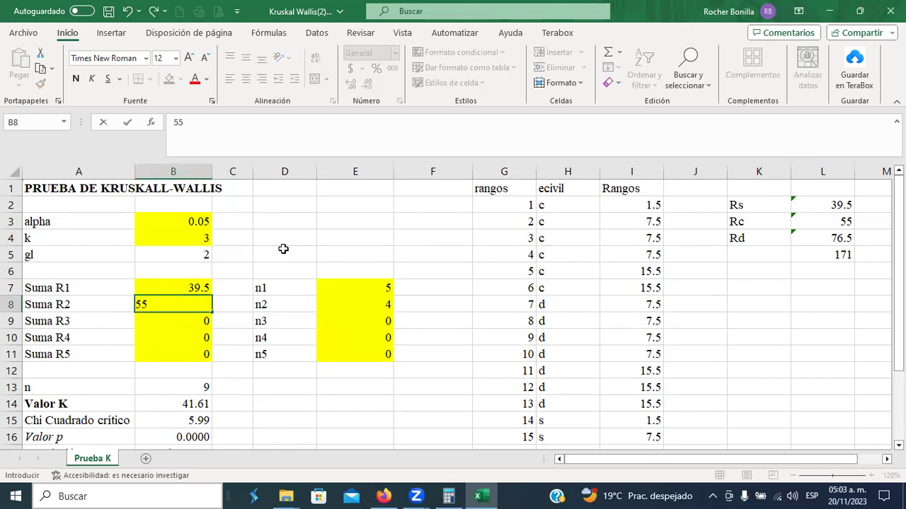
pyautogui.press('Return')
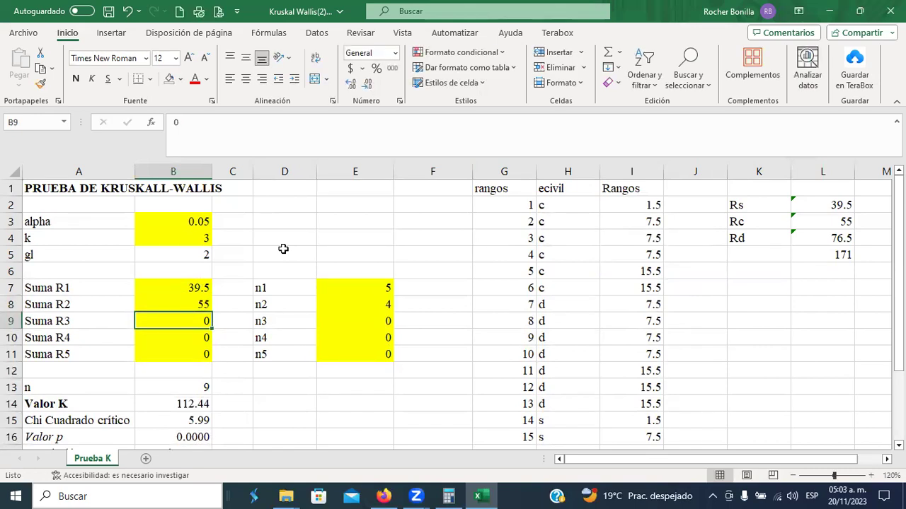
# Set Suma R3 to 76.5 and the group sizes n1, n2 and n3 to 5, 6 and 7 in the Kruskal-Wallis calculator.
pyautogui.write('7')
pyautogui.press('Return')
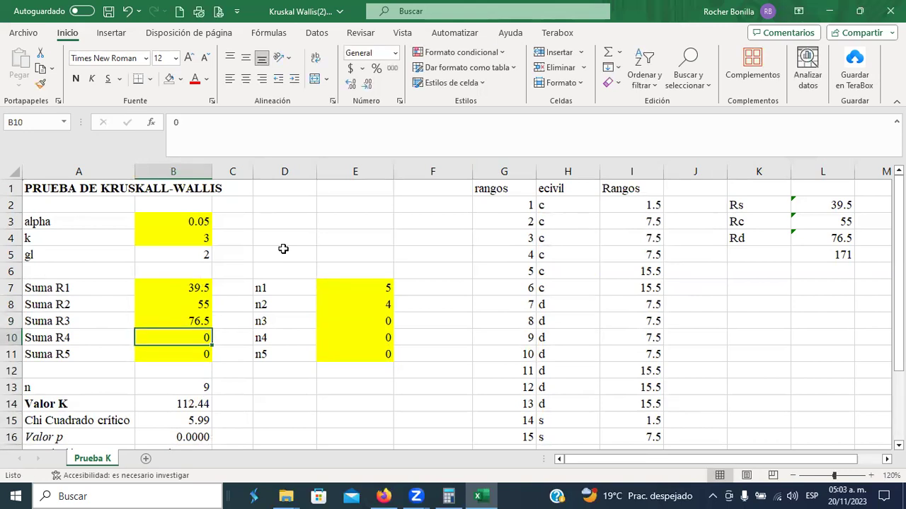
pyautogui.click(373, 283)
pyautogui.write('5')
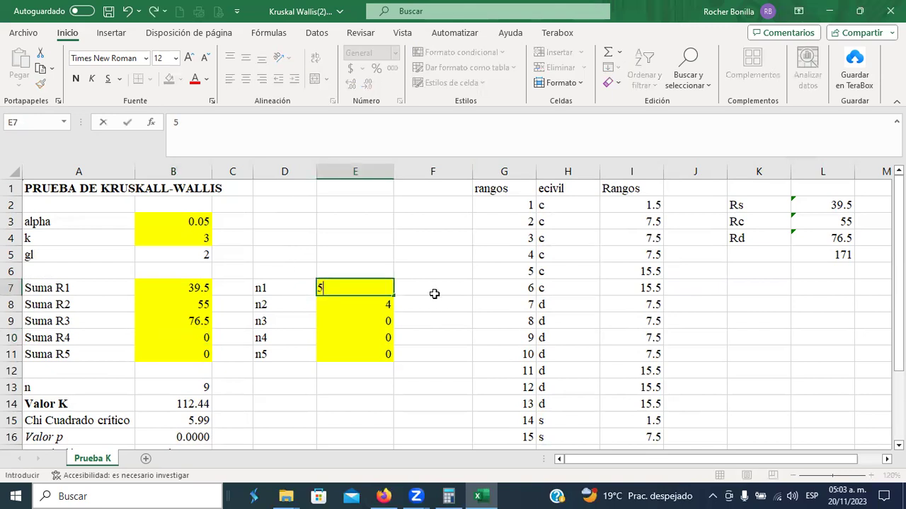
pyautogui.press('Return')
pyautogui.write('6')
pyautogui.press('Return')
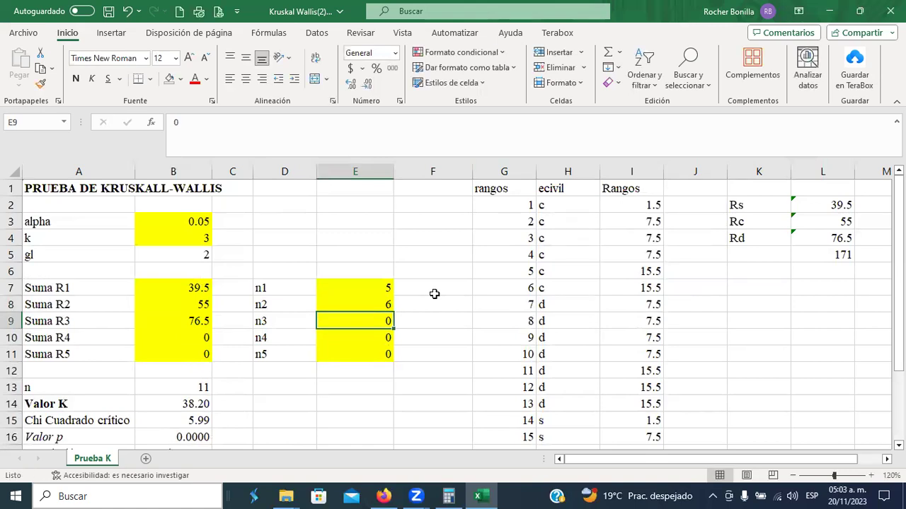
pyautogui.write('7')
pyautogui.press('Return')
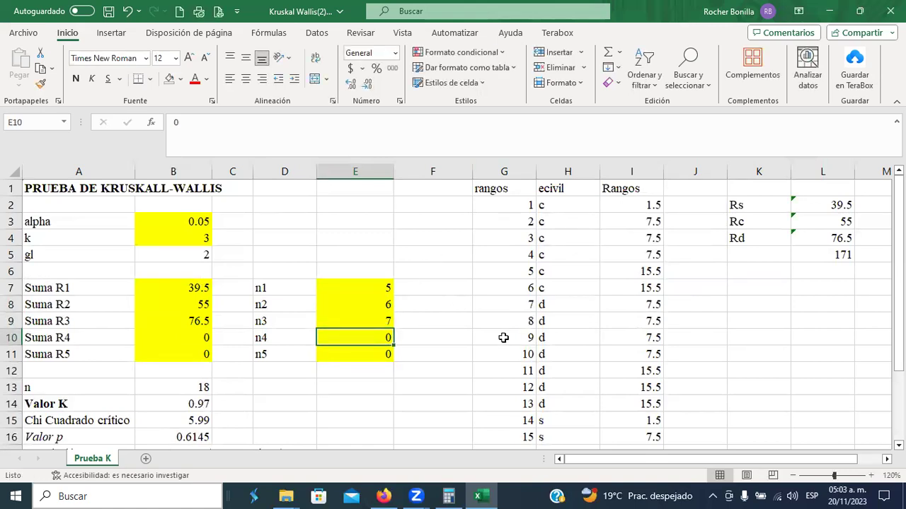
# Examine the Kruskal-Wallis results for Valor K, the critical chi-square, Valor p and the conclusion in B14:B17.
pyautogui.scroll(-4, 504, 338)
pyautogui.scroll(2, 505, 338)
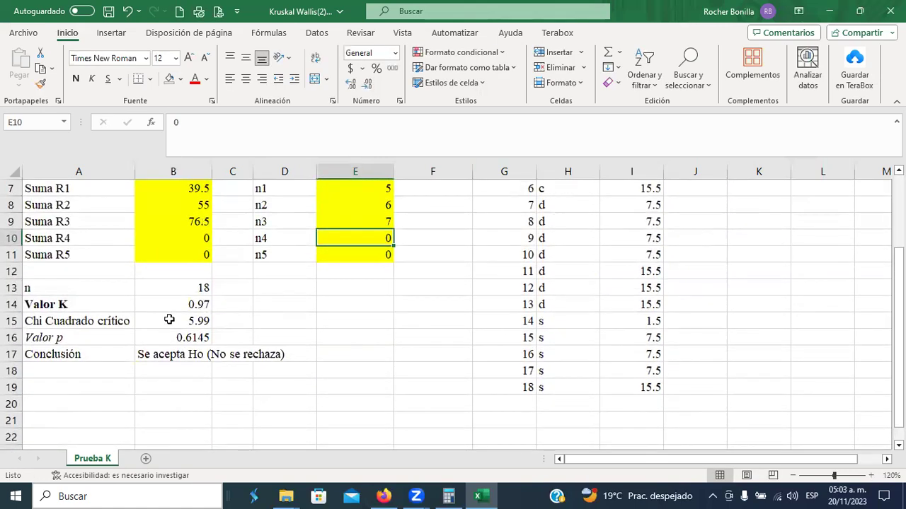
pyautogui.click(180, 306)
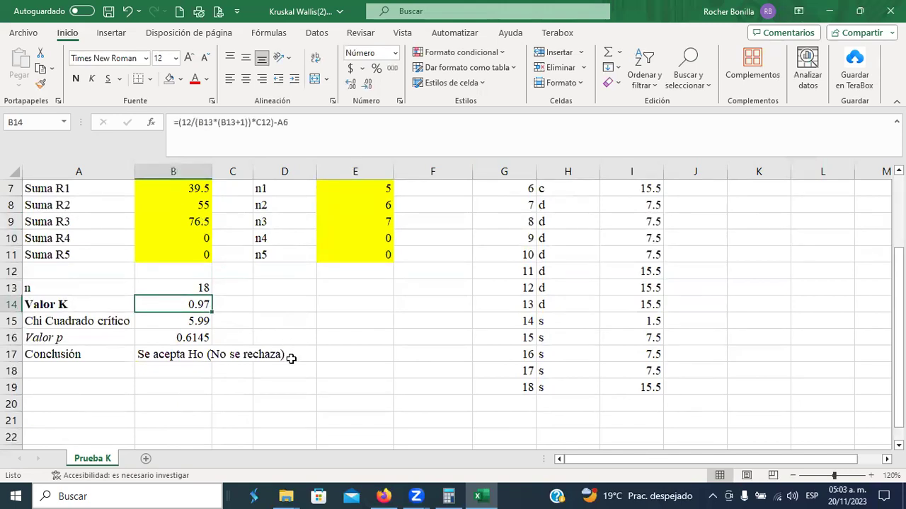
pyautogui.click(181, 324)
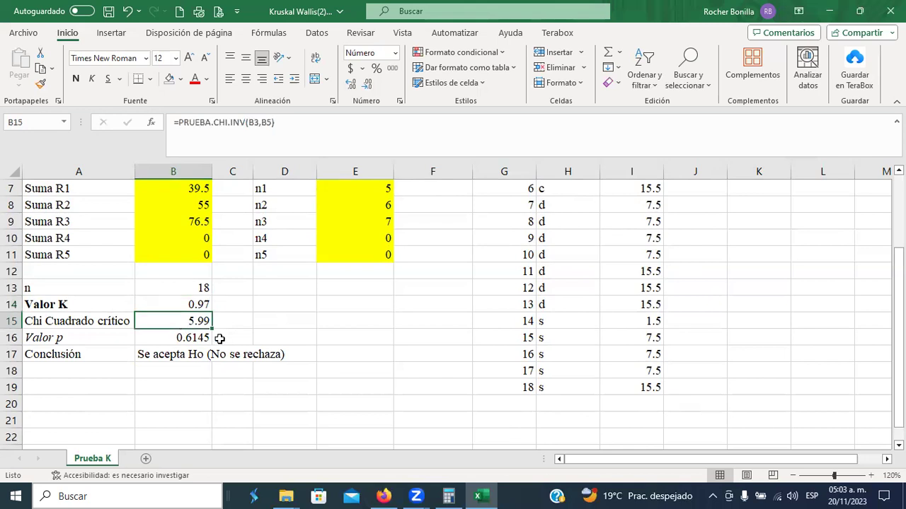
pyautogui.click(162, 340)
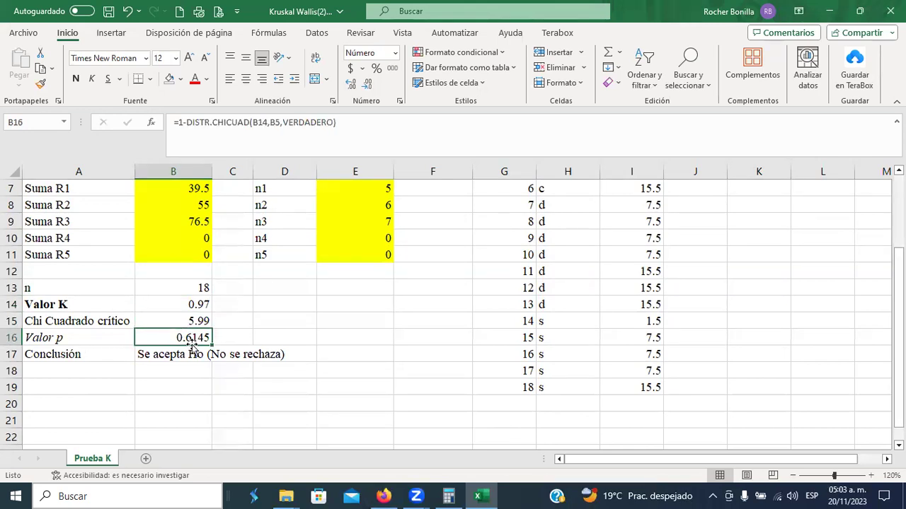
pyautogui.click(170, 359)
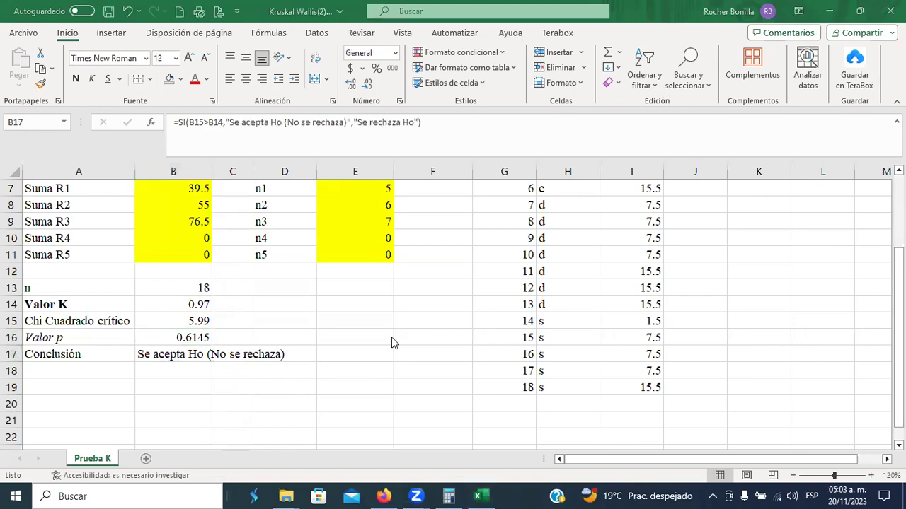
# Switch to the Quiz 2 page in Firefox and choose Chi Cuadrado as the test statistic in 5.1.
pyautogui.hotkey('alt', 'Tab')
pyautogui.hotkey('alt', 'Tab')
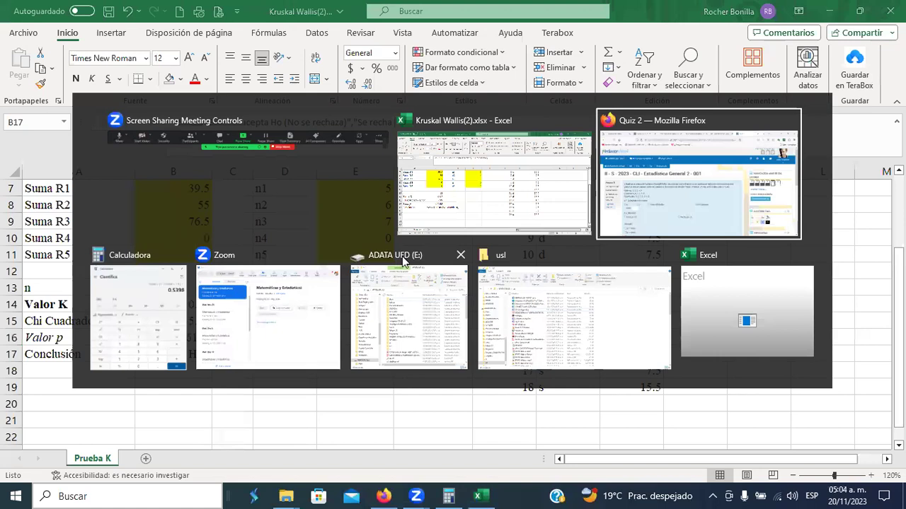
pyautogui.scroll(-3, 377, 316)
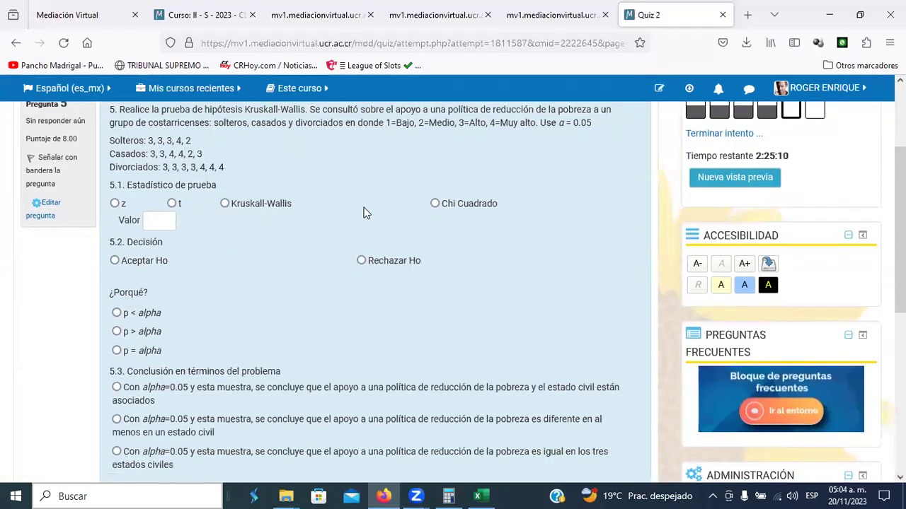
pyautogui.click(436, 206)
pyautogui.click(151, 219)
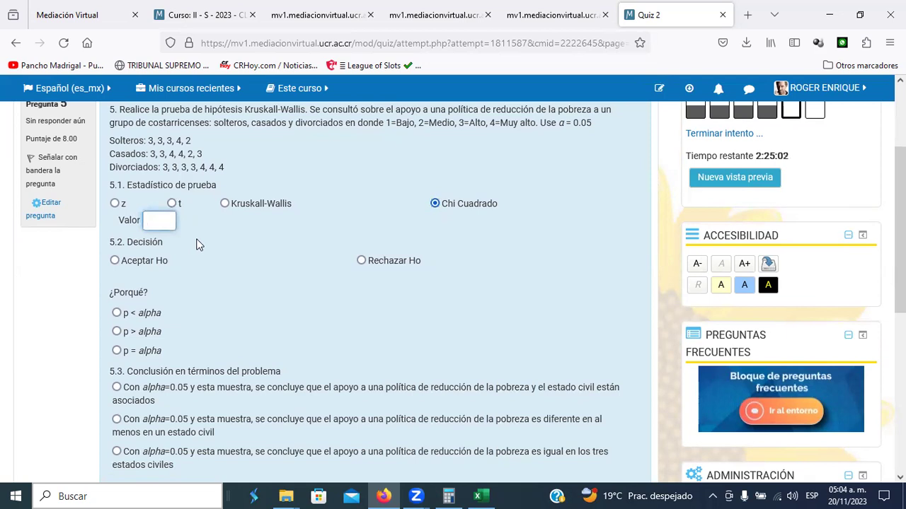
pyautogui.hotkey('alt', 'Tab')
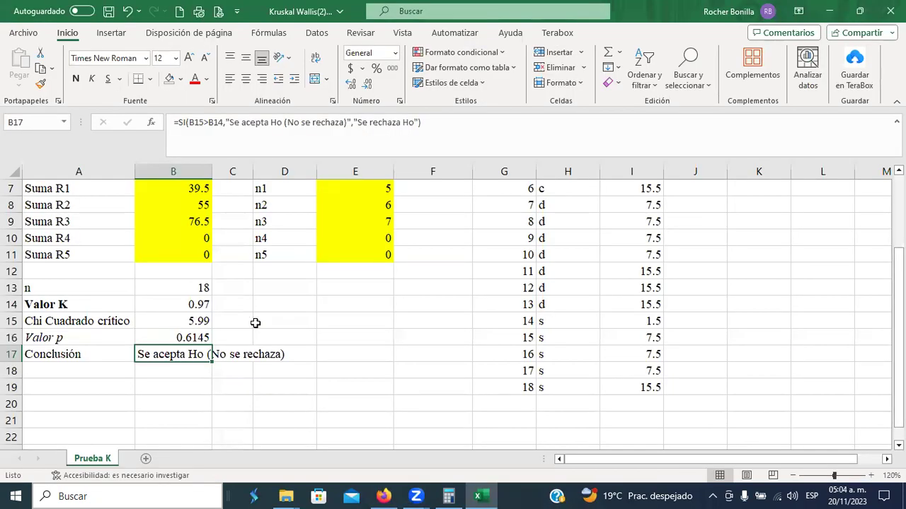
pyautogui.hotkey('alt', 'Tab')
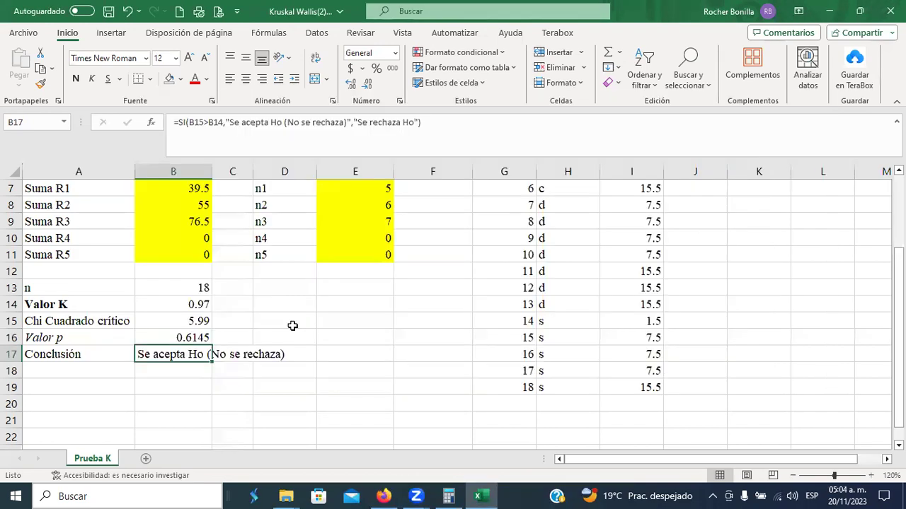
# Switch to the quiz in Firefox and answer 5.1 with Kruskall-Wallis as the test statistic and 0.97 as its value.
pyautogui.hotkey('alt', 'Tab')
pyautogui.hotkey('alt', 'Tab')
pyautogui.click(225, 205)
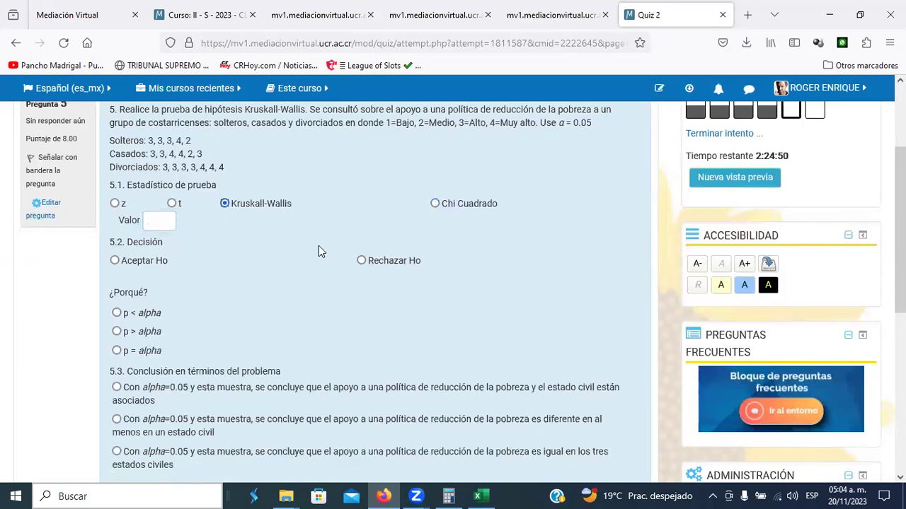
pyautogui.click(172, 223)
pyautogui.hotkey('alt', 'Tab')
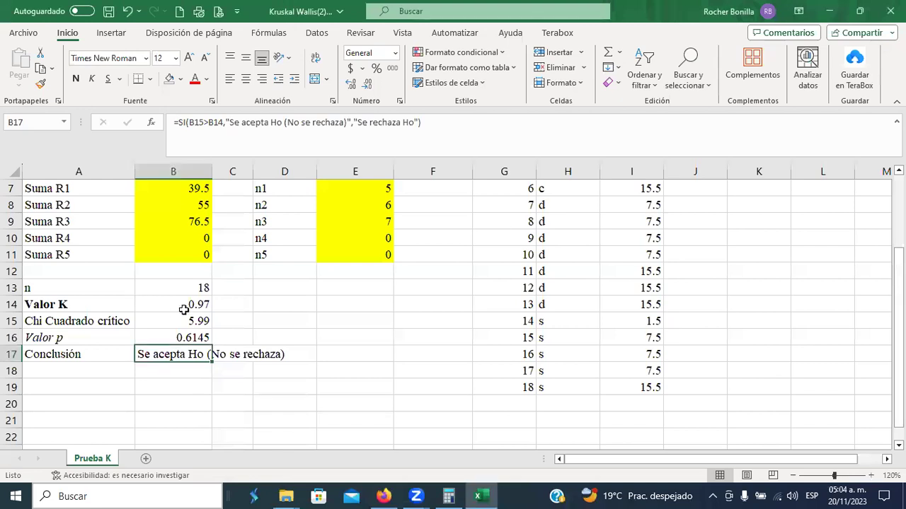
pyautogui.hotkey('alt', 'Tab')
pyautogui.write('0.')
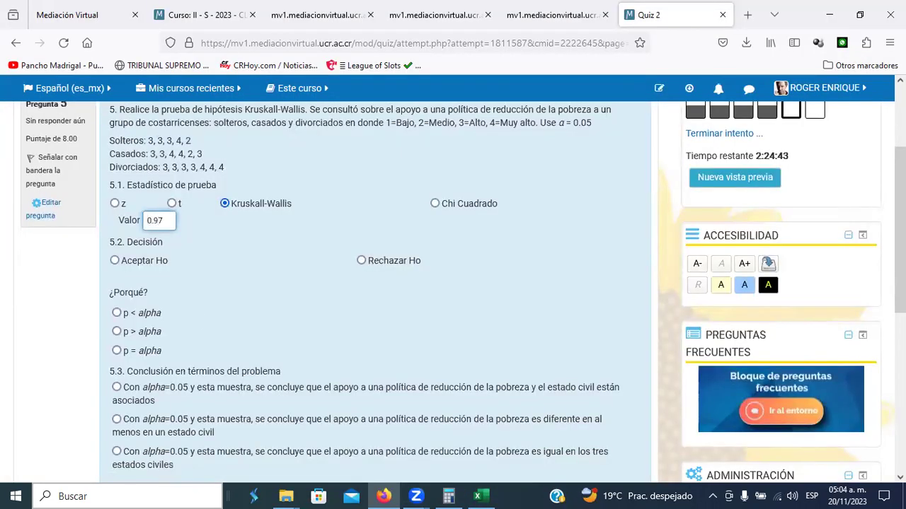
# Answer 5.2 with Aceptar Ho because p > alpha, and 5.3 with equal support across the three marital statuses.
pyautogui.click(116, 262)
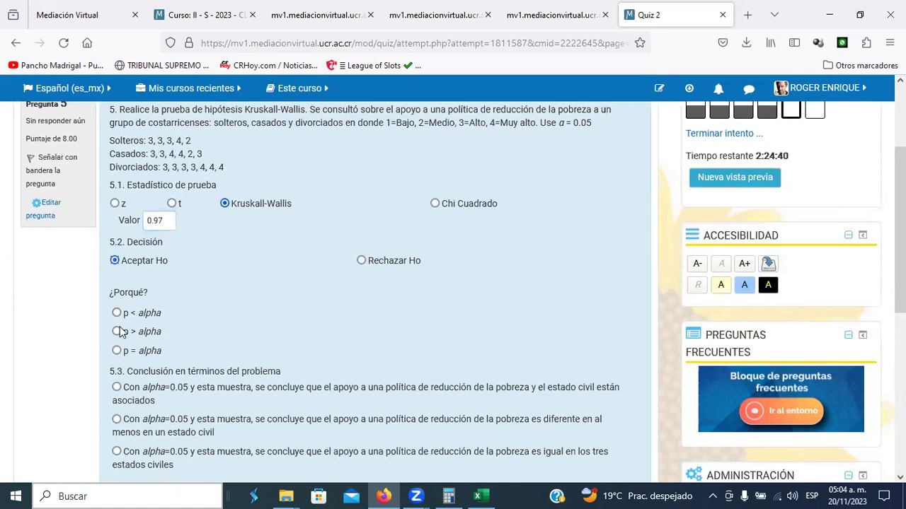
pyautogui.click(117, 332)
pyautogui.hotkey('alt', 'Tab')
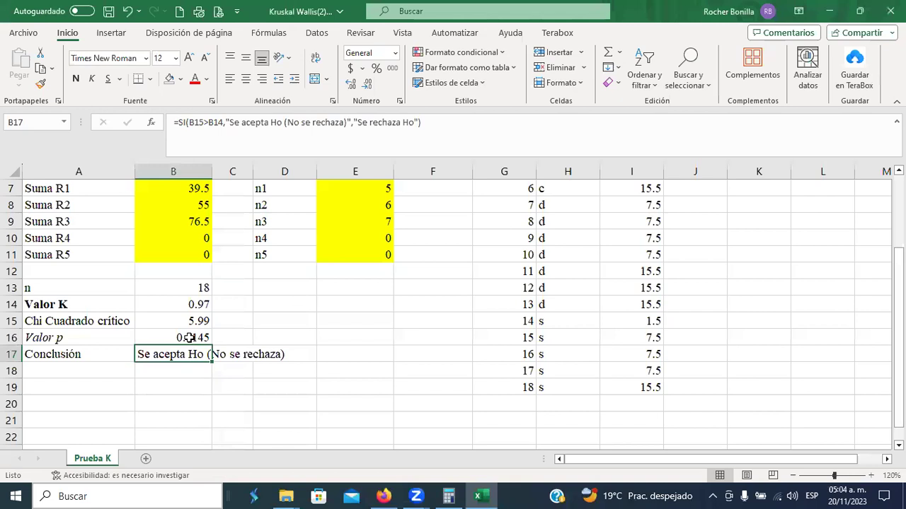
pyautogui.hotkey('alt', 'Tab')
pyautogui.scroll(-2, 198, 332)
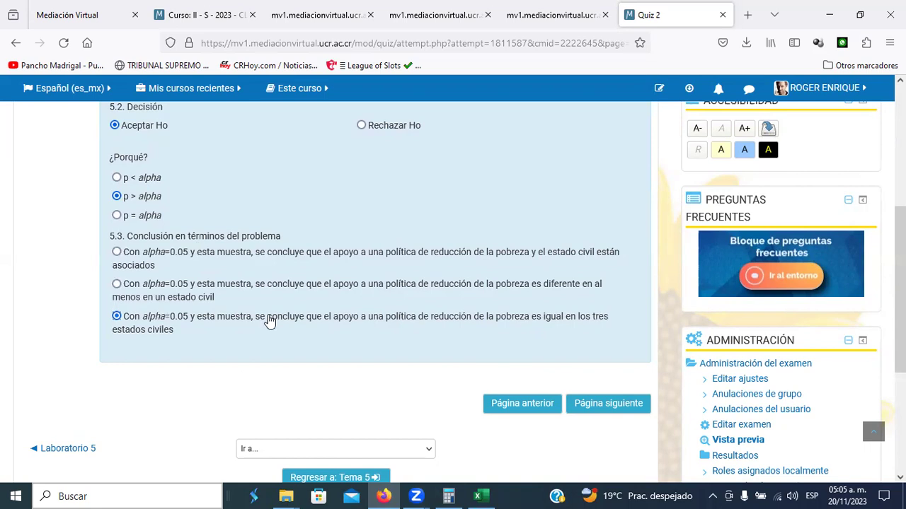
# Review the answers to question 5 and go on to question 6 of the quiz.
pyautogui.scroll(5, 269, 321)
pyautogui.scroll(-2, 268, 321)
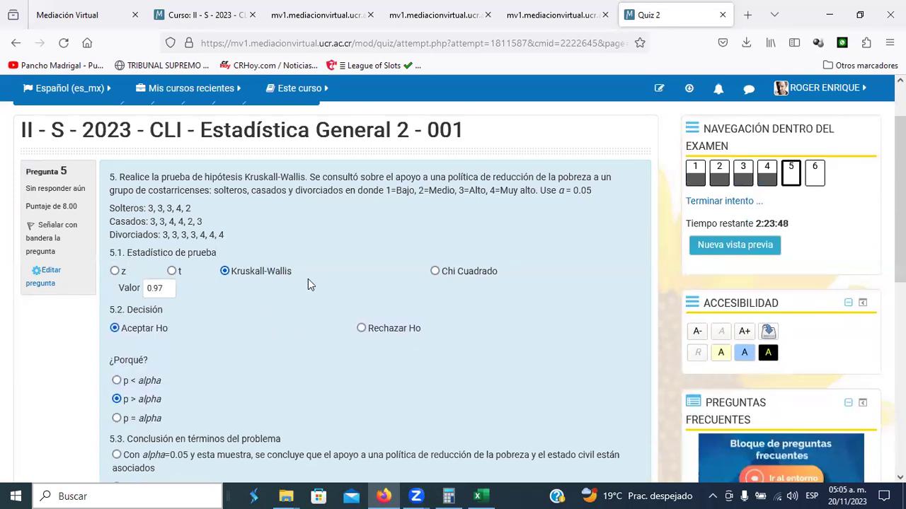
pyautogui.scroll(-5, 307, 284)
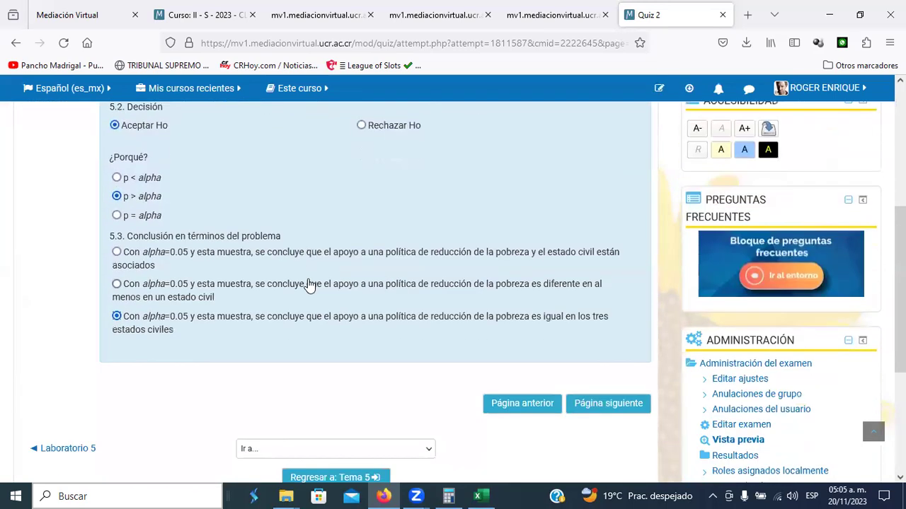
pyautogui.scroll(5, 310, 285)
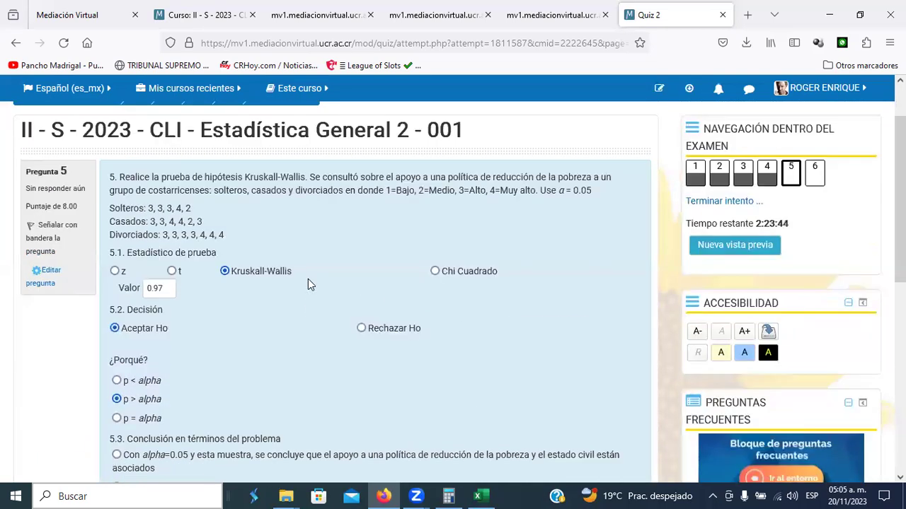
pyautogui.scroll(-7, 308, 283)
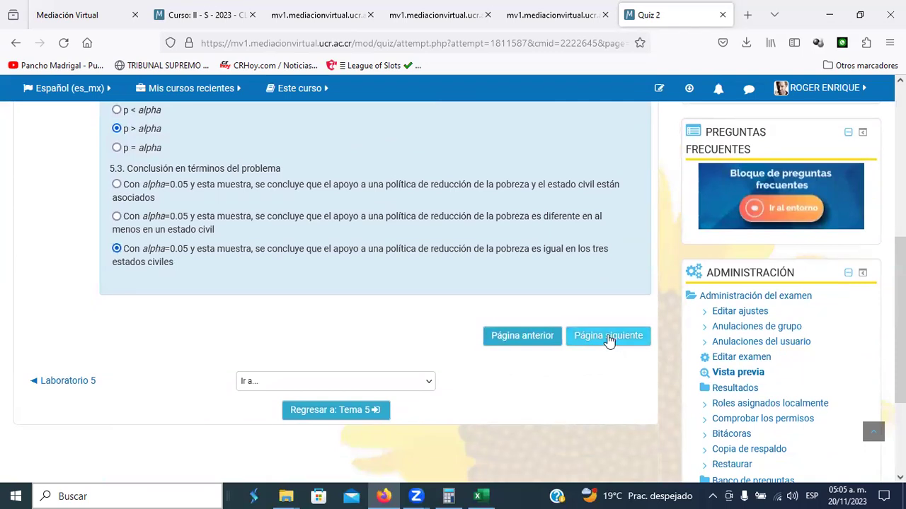
pyautogui.click(609, 338)
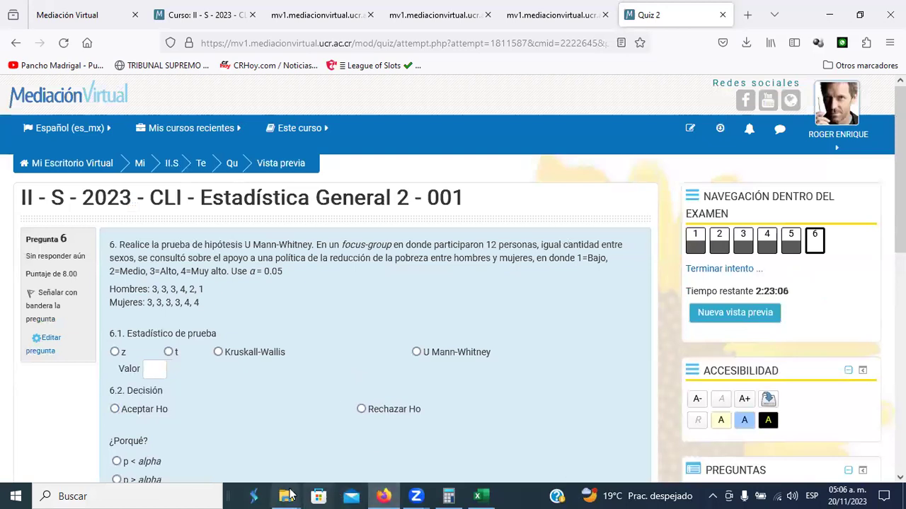
# Close the three blank mediacionvirtual browser tabs left over from earlier downloads.
pyautogui.click(333, 14)
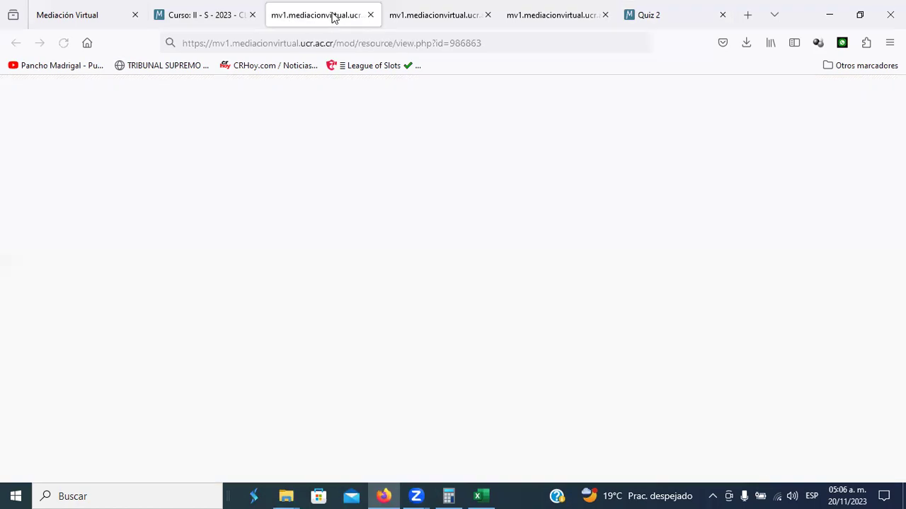
pyautogui.click(370, 15)
pyautogui.click(368, 14)
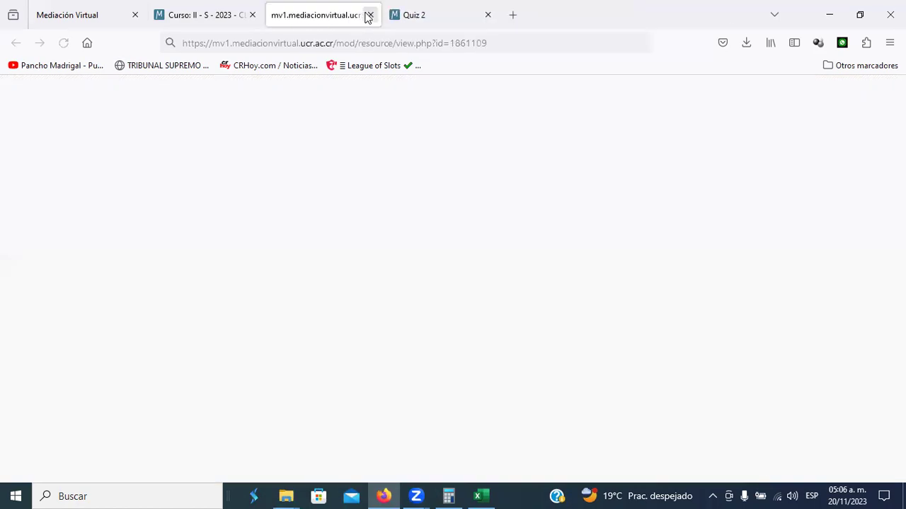
pyautogui.click(368, 14)
# Download the Prueba U Mann-Whitney file from the course page, open it in Excel and enable editing.
pyautogui.click(206, 13)
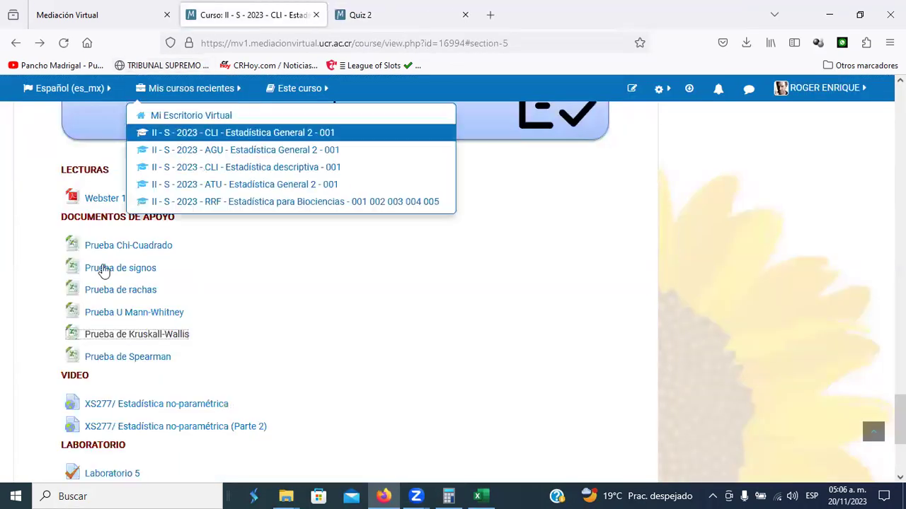
pyautogui.rightClick(150, 317)
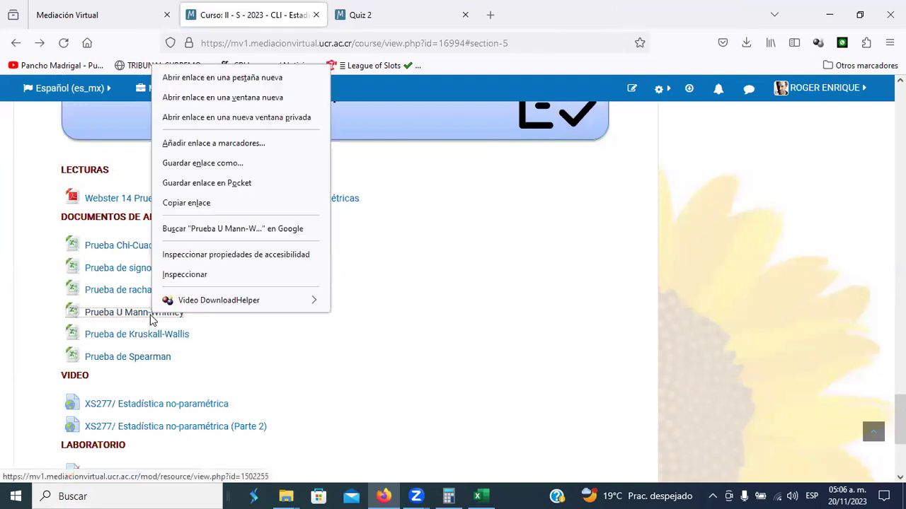
pyautogui.click(218, 80)
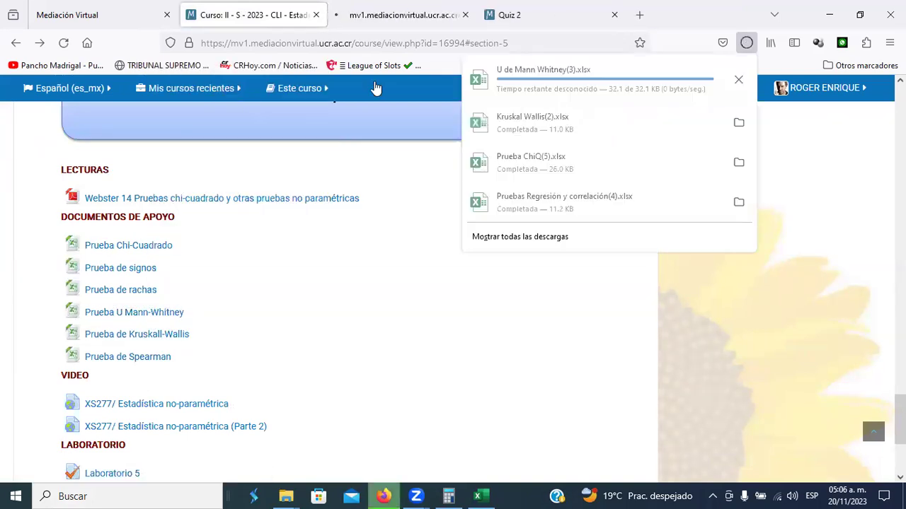
pyautogui.click(514, 81)
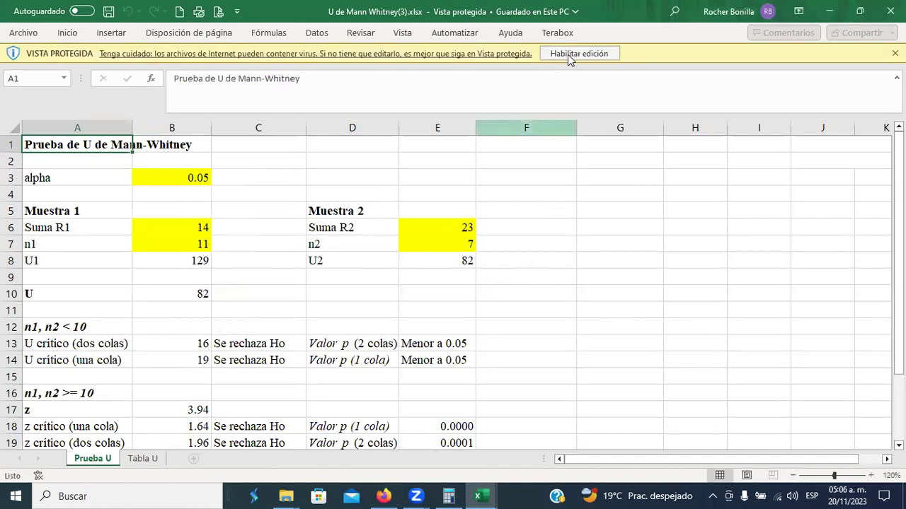
pyautogui.click(568, 57)
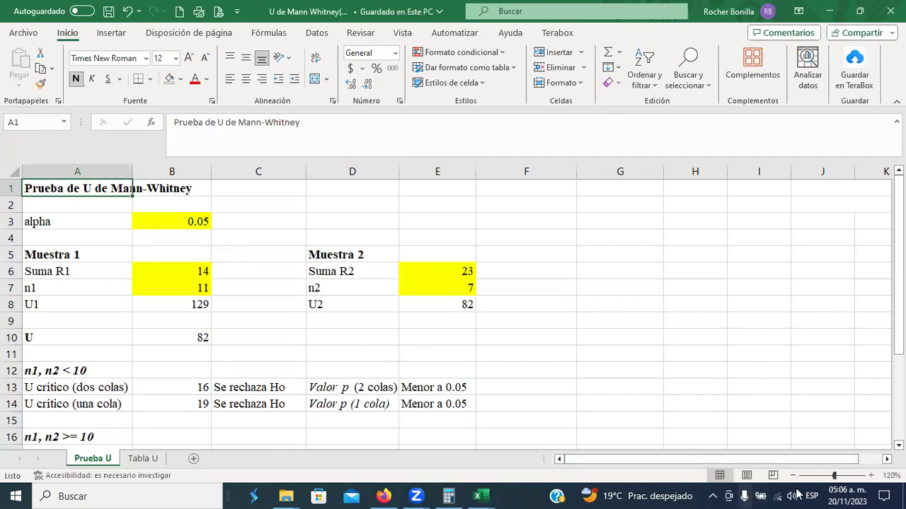
# Enter the header id in cell H1 and number the rows below it from 1 to 12 in H2:H13.
pyautogui.click(793, 476)
pyautogui.click(792, 475)
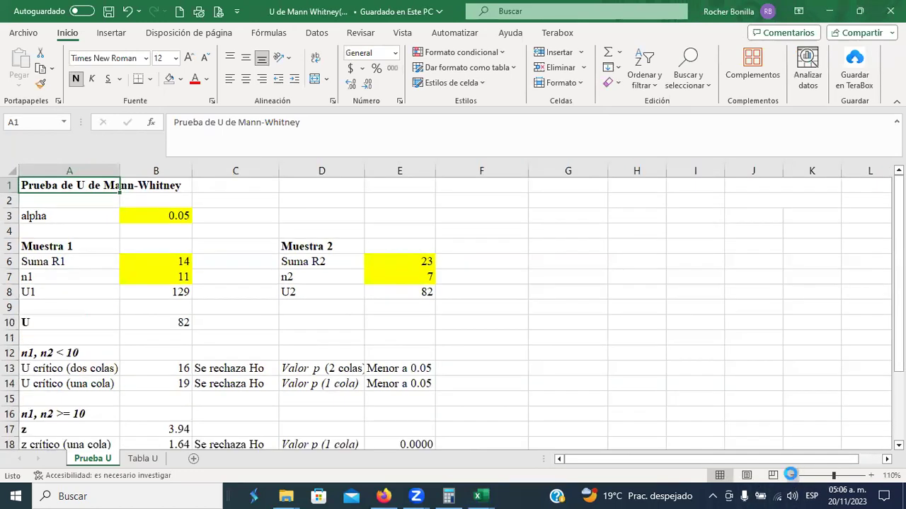
pyautogui.click(793, 475)
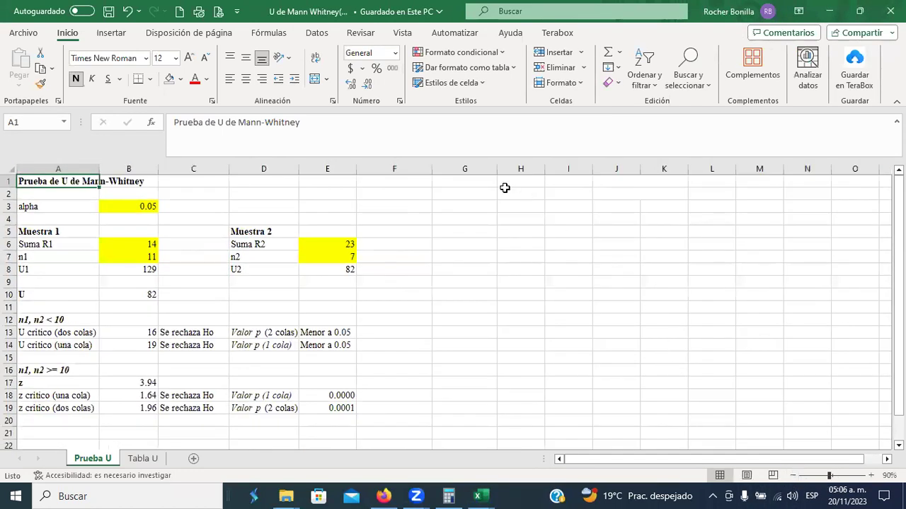
pyautogui.click(505, 182)
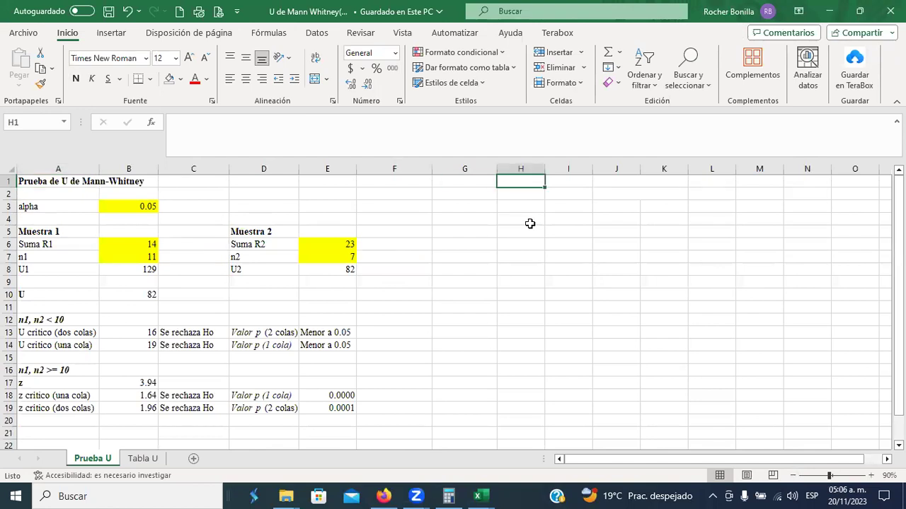
pyautogui.write('id')
pyautogui.press('Return')
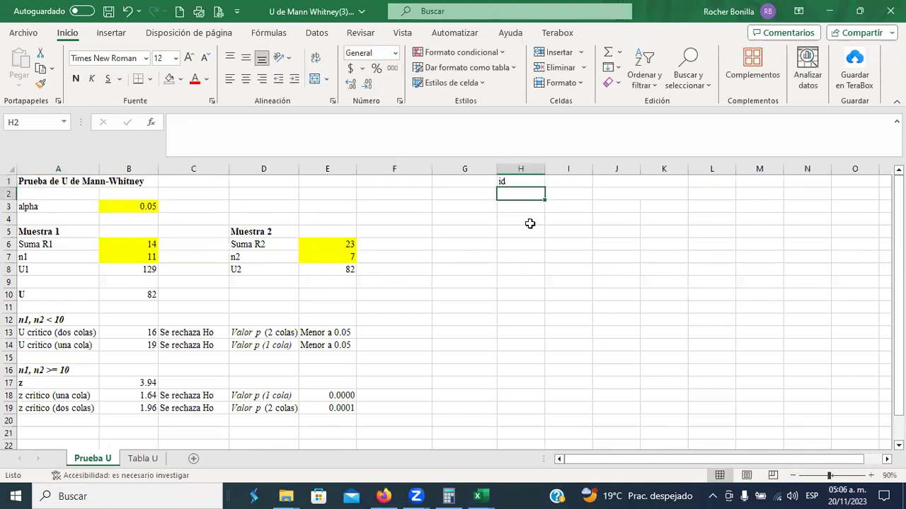
pyautogui.write('1 2 3 4 5 6')
pyautogui.press('Return')
pyautogui.write('7')
pyautogui.press('Return')
pyautogui.write('8')
pyautogui.press('Return')
pyautogui.write('9')
pyautogui.press('Return')
pyautogui.write('10')
pyautogui.press('Return')
pyautogui.write('11')
pyautogui.press('Return')
pyautogui.write('12')
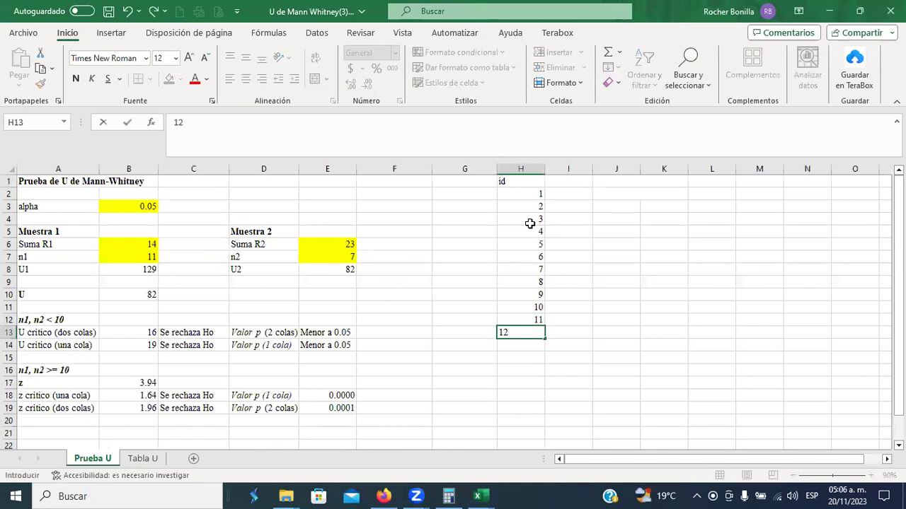
pyautogui.press('Return')
# Rename the H1 header as Rangos and add the header Sexo in I1.
pyautogui.click(527, 179)
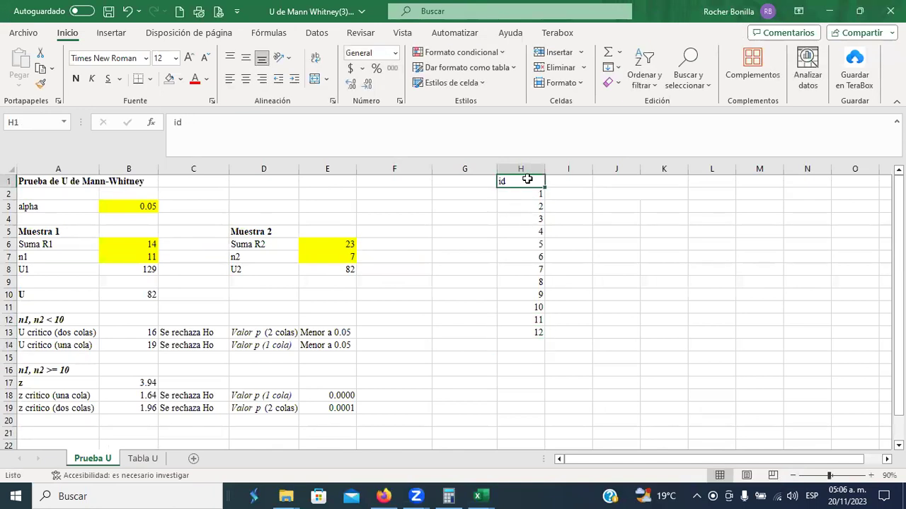
pyautogui.write('Rangos')
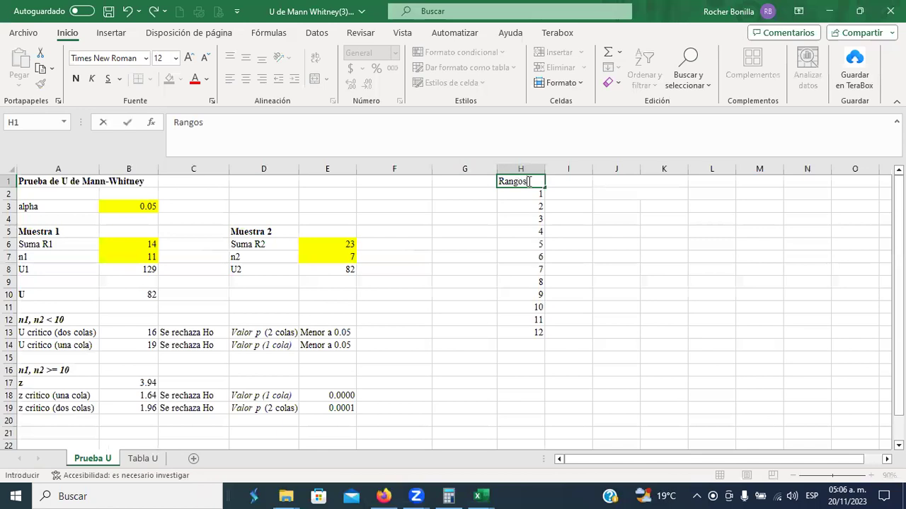
pyautogui.press('Return')
pyautogui.click(571, 186)
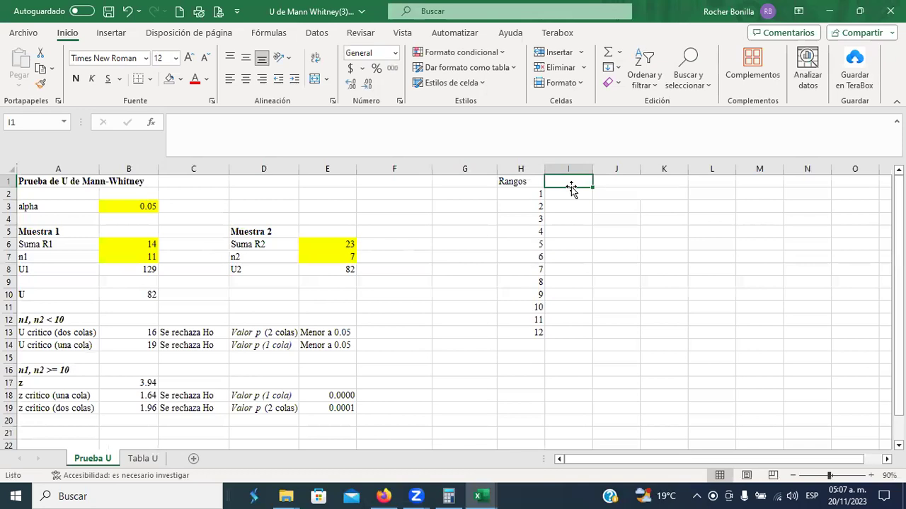
pyautogui.write('Sexo')
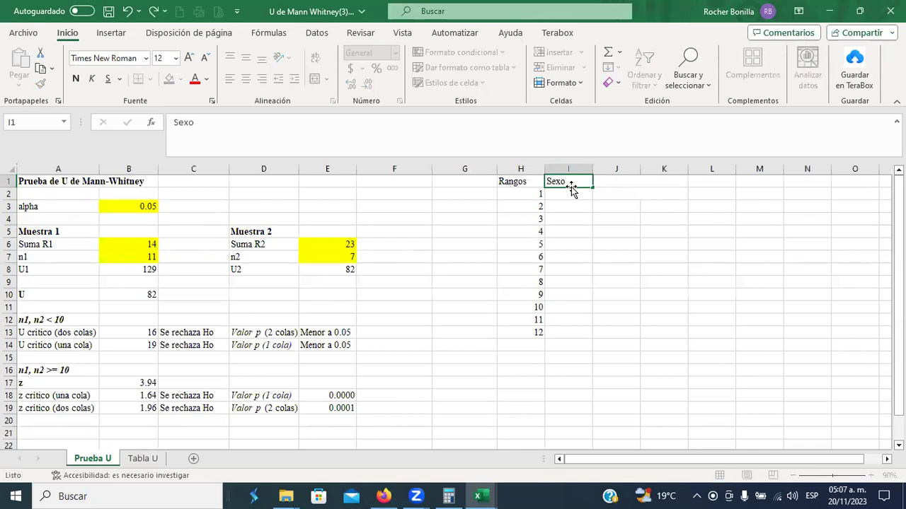
pyautogui.press('Return')
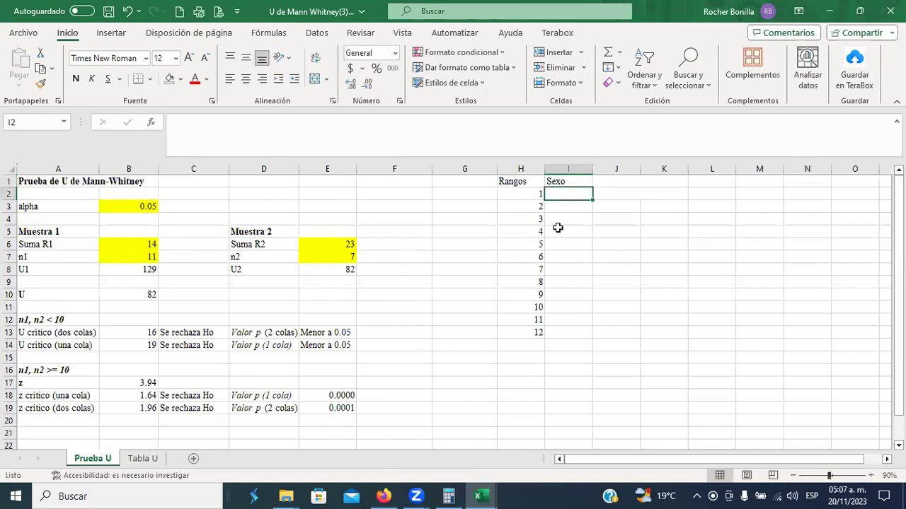
# Switch to the Kruskal Wallis workbook and close it without saving the changes.
pyautogui.hotkey('alt', 'Tab')
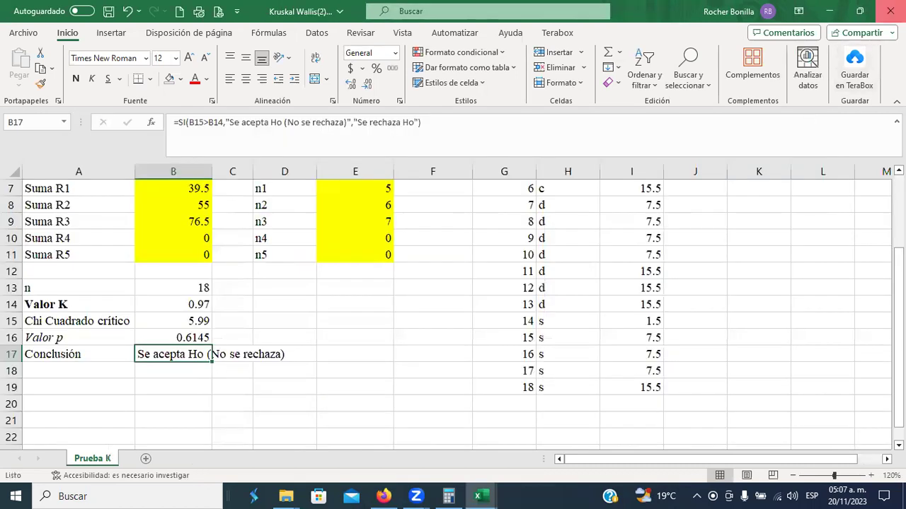
pyautogui.click(884, 10)
pyautogui.click(538, 273)
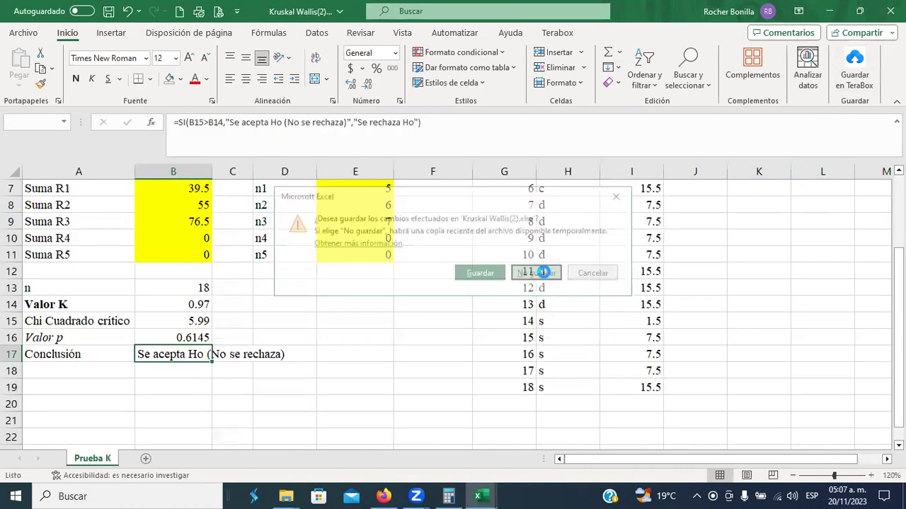
# Consult question 6 of Quiz 2 in Firefox, then return to Excel and fill I2:I7 with H for the six men.
pyautogui.hotkey('alt', 'Tab')
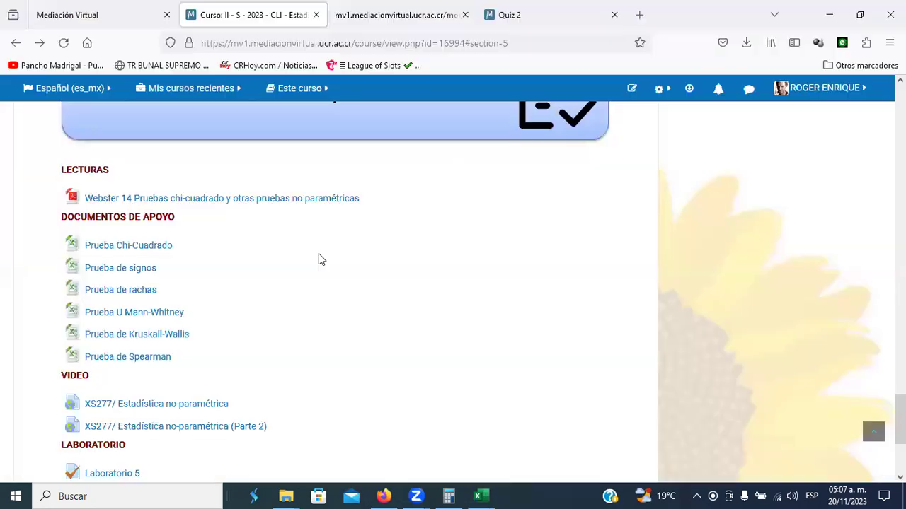
pyautogui.click(539, 16)
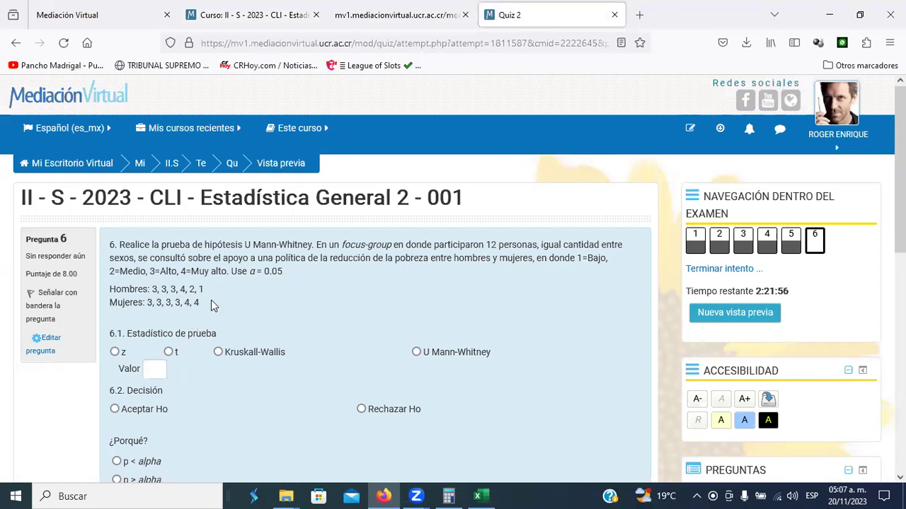
pyautogui.hotkey('alt', 'Tab')
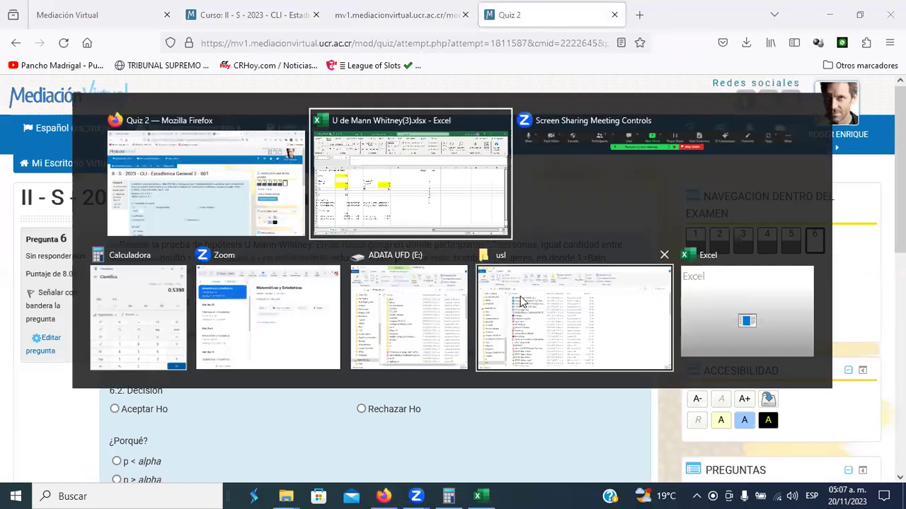
pyautogui.write('H')
pyautogui.press('Return')
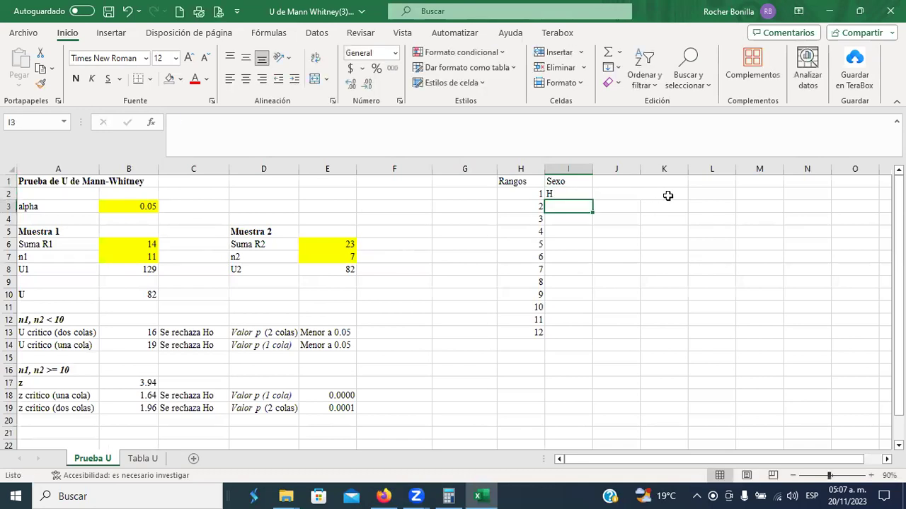
pyautogui.click(570, 192)
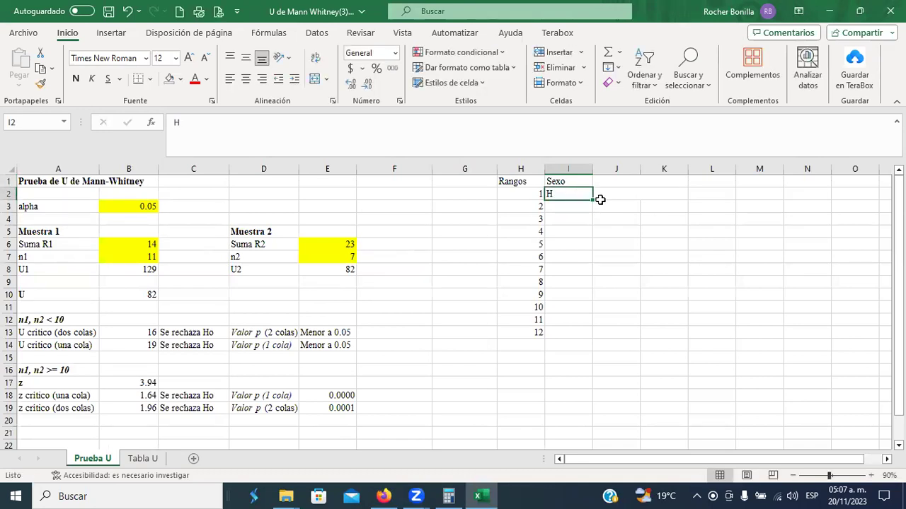
pyautogui.moveTo(592, 199); pyautogui.dragTo(580, 257)
# Enter the header Dato in J1 and copy the formatting of the Rangos cell to the whole of column J.
pyautogui.click(620, 184)
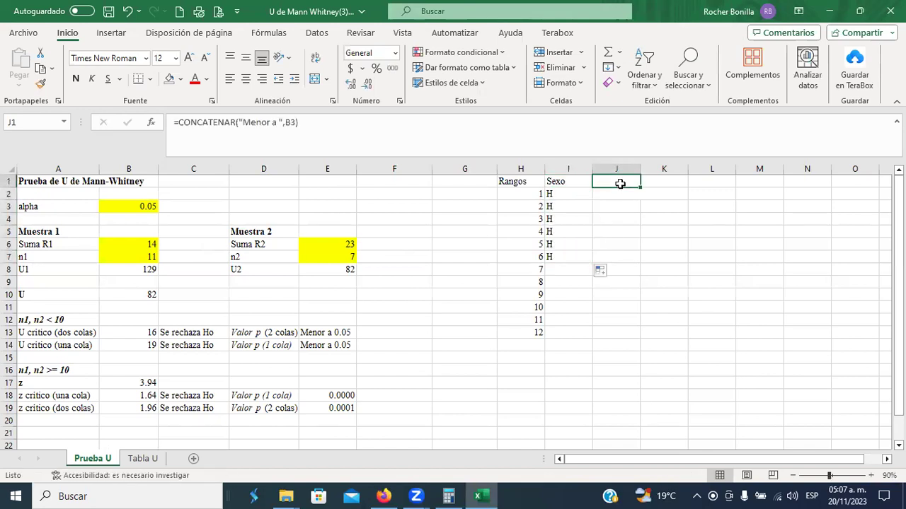
pyautogui.write('Dato')
pyautogui.press('Return')
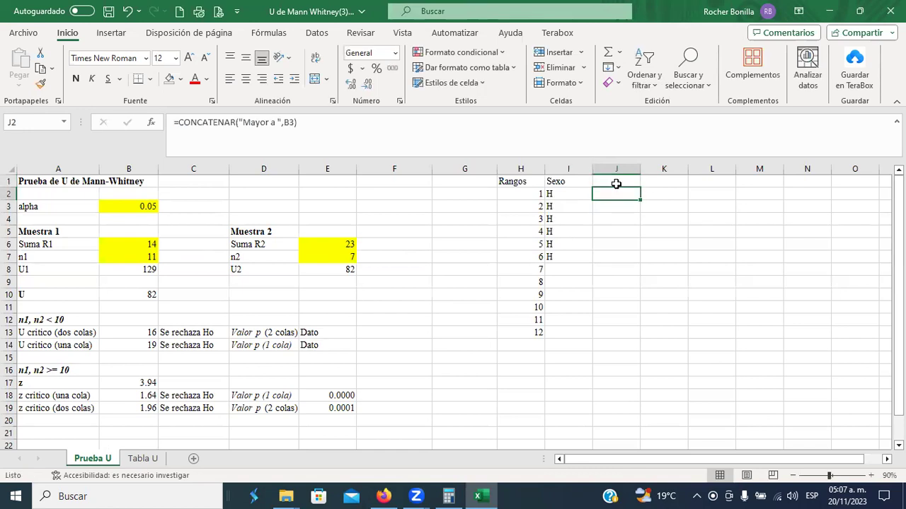
pyautogui.click(515, 182)
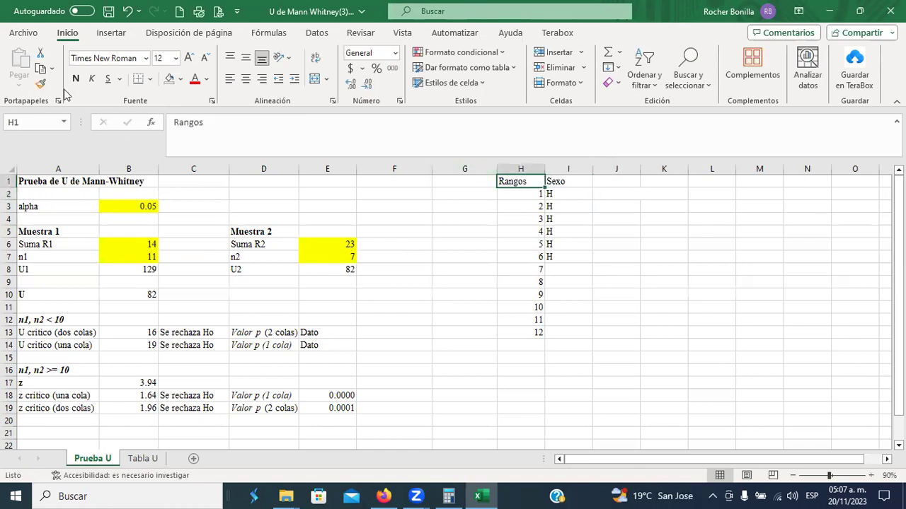
pyautogui.click(41, 83)
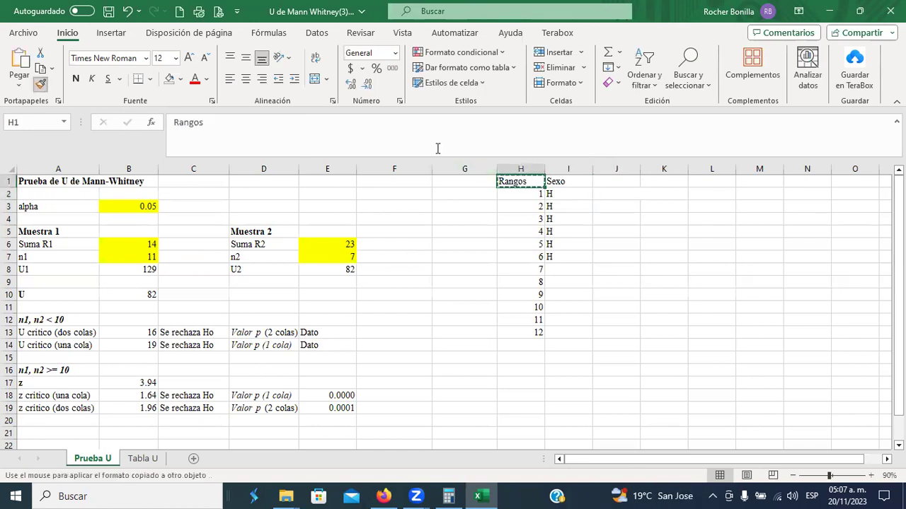
pyautogui.click(614, 171)
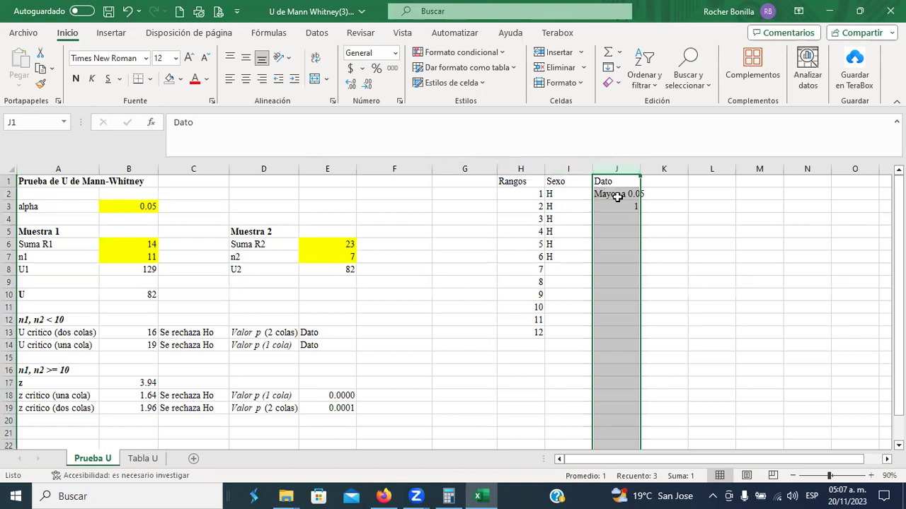
# Delete the hidden template formulas in cells J2 and J3.
pyautogui.click(614, 195)
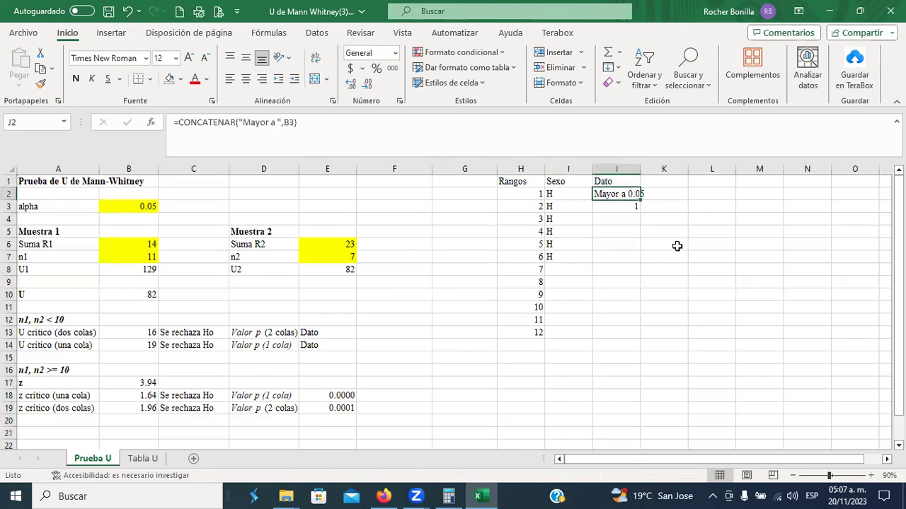
pyautogui.press('Delete')
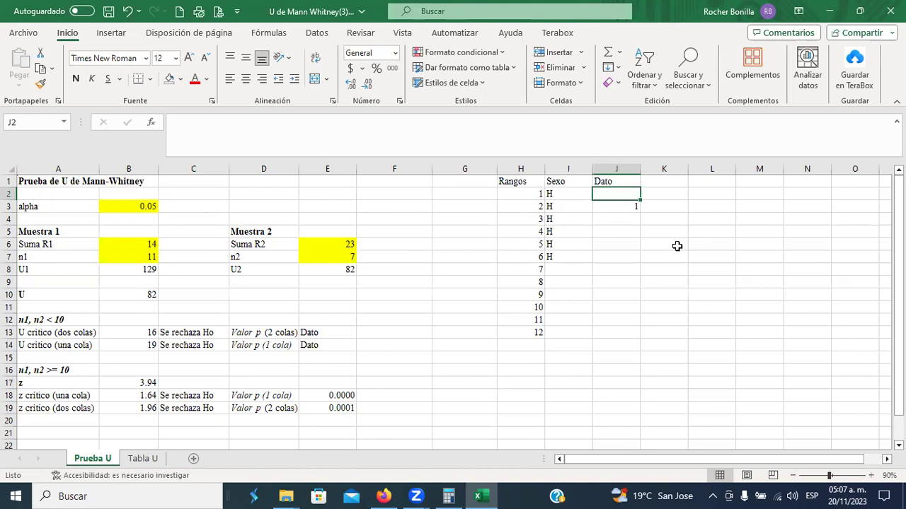
pyautogui.click(631, 206)
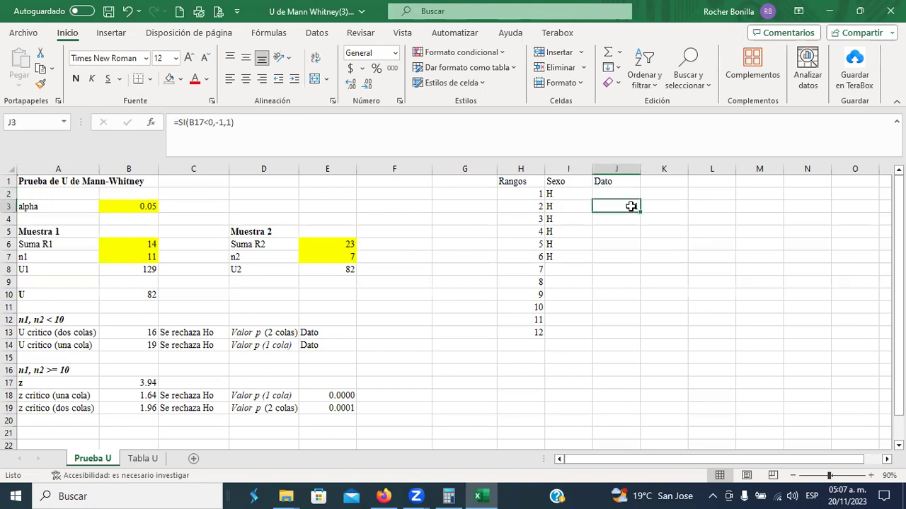
pyautogui.press('Delete')
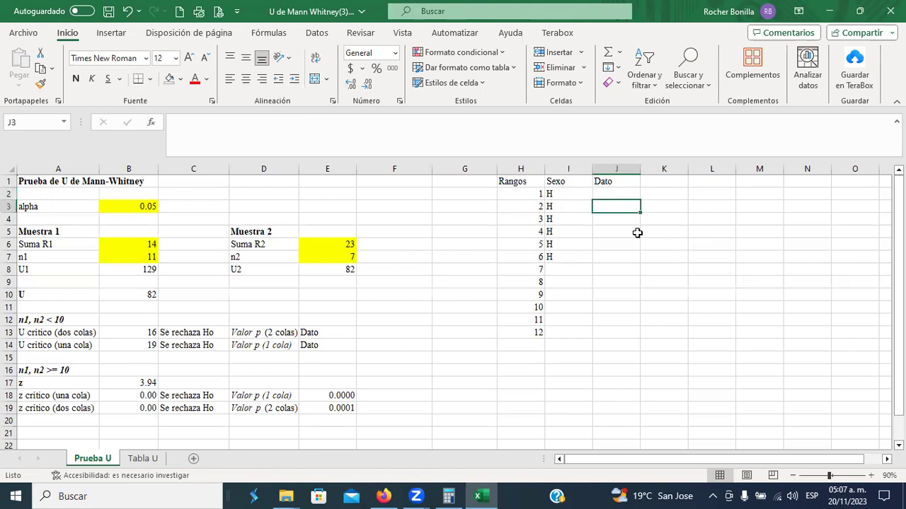
# Check the men's data in the Firefox quiz and enter the first three values, 3, 3 and 3, in J2:J4 in Excel.
pyautogui.click(614, 195)
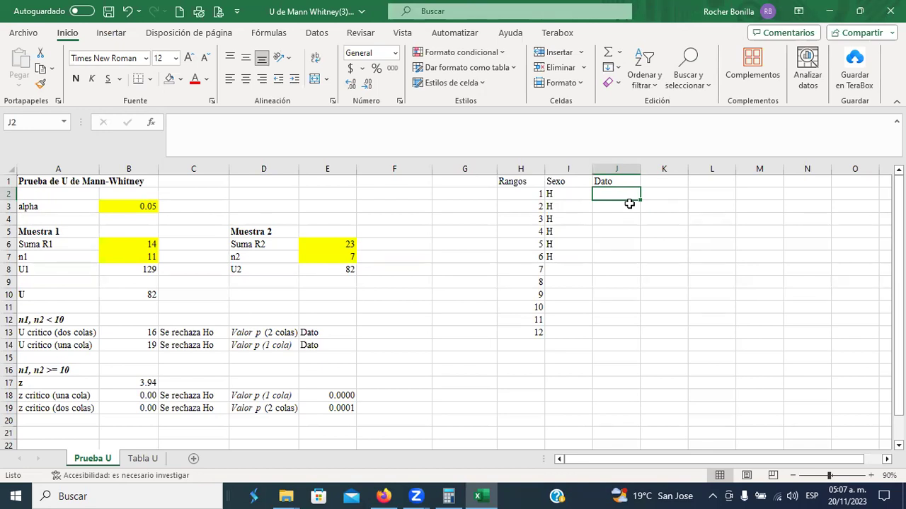
pyautogui.scroll(-2, 549, 256)
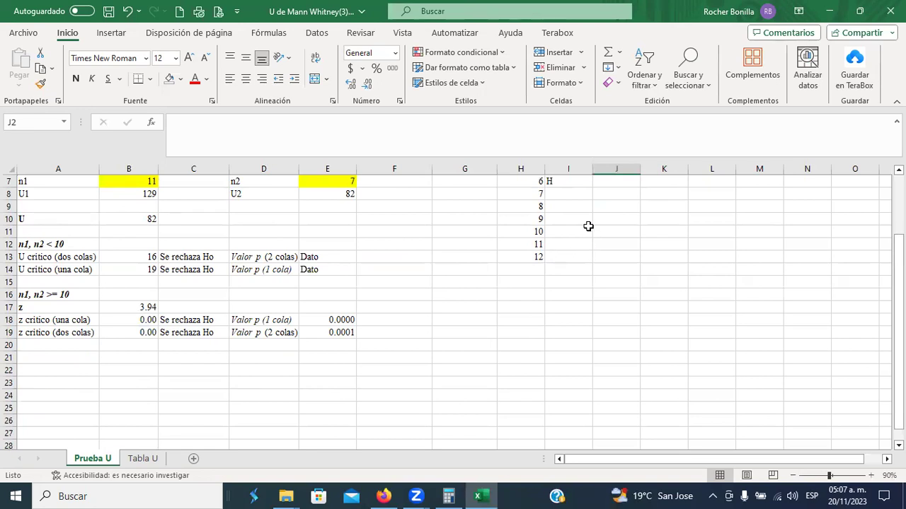
pyautogui.scroll(2, 588, 225)
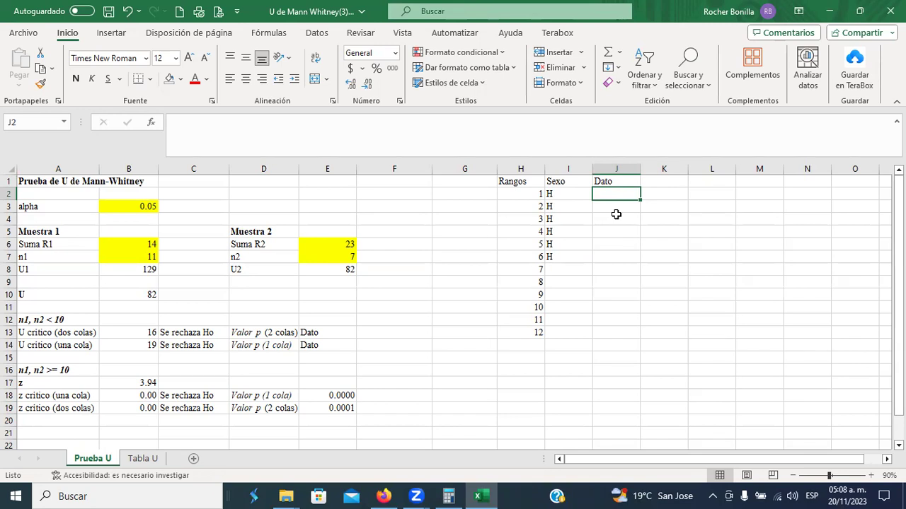
pyautogui.hotkey('alt', 'Tab')
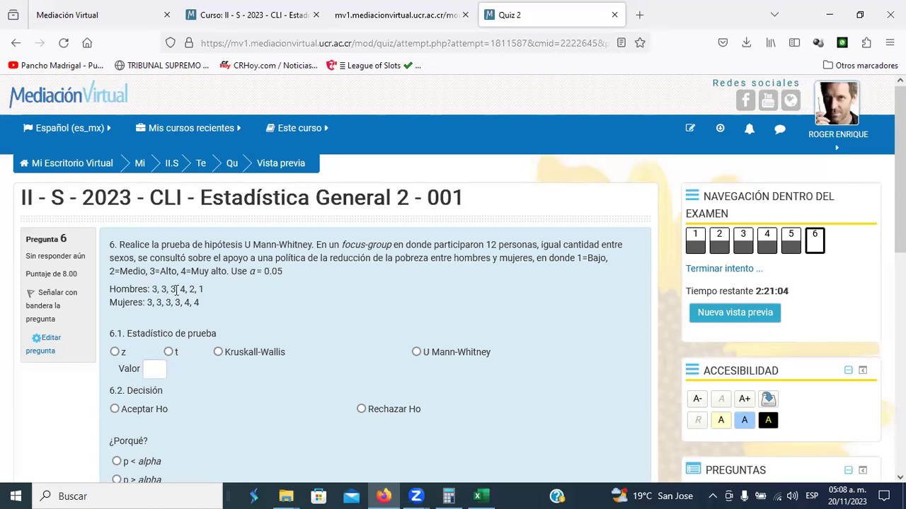
pyautogui.hotkey('alt', 'Tab')
pyautogui.write('3')
pyautogui.press('Return')
pyautogui.write('3')
pyautogui.press('Return')
pyautogui.write('3')
pyautogui.press('Return')
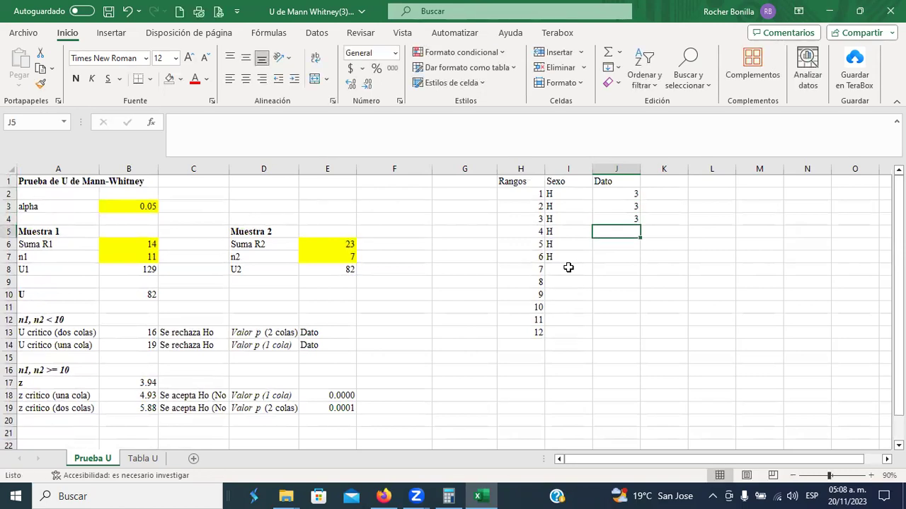
# Recheck the quiz in Firefox and enter the remaining men's values 4, 2 and 1 in J5:J7 in Excel.
pyautogui.hotkey('alt', 'Tab')
pyautogui.hotkey('alt', 'Tab')
pyautogui.write('4')
pyautogui.press('Return')
pyautogui.write('2')
pyautogui.press('Return')
pyautogui.write('1')
pyautogui.press('Return')
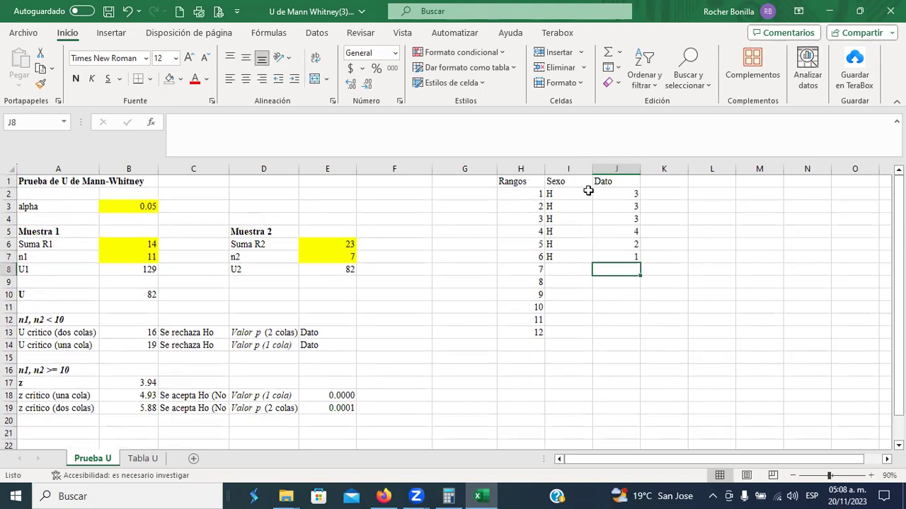
# Check the women's group in the Firefox quiz and fill I8:I13 with M in the Sexo column in Excel.
pyautogui.hotkey('alt', 'Tab')
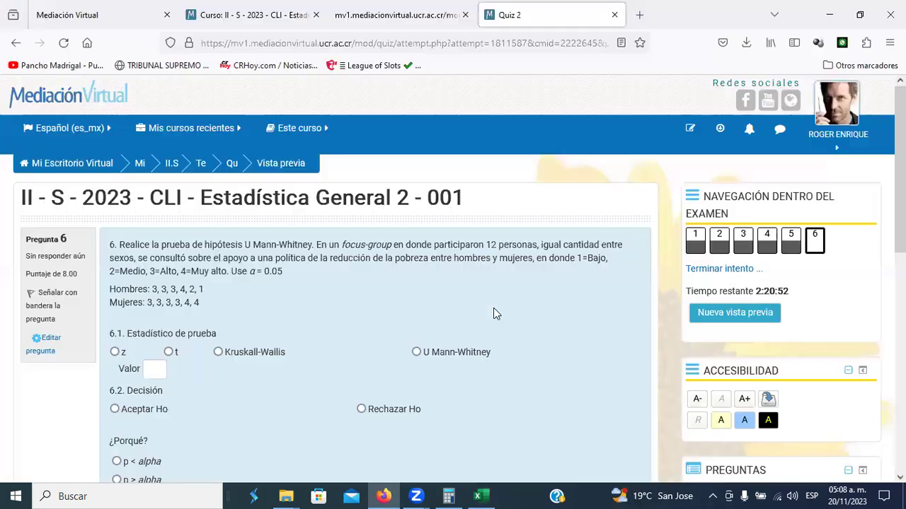
pyautogui.hotkey('alt', 'Tab')
pyautogui.click(564, 274)
pyautogui.write('M')
pyautogui.press('Return')
pyautogui.click(571, 269)
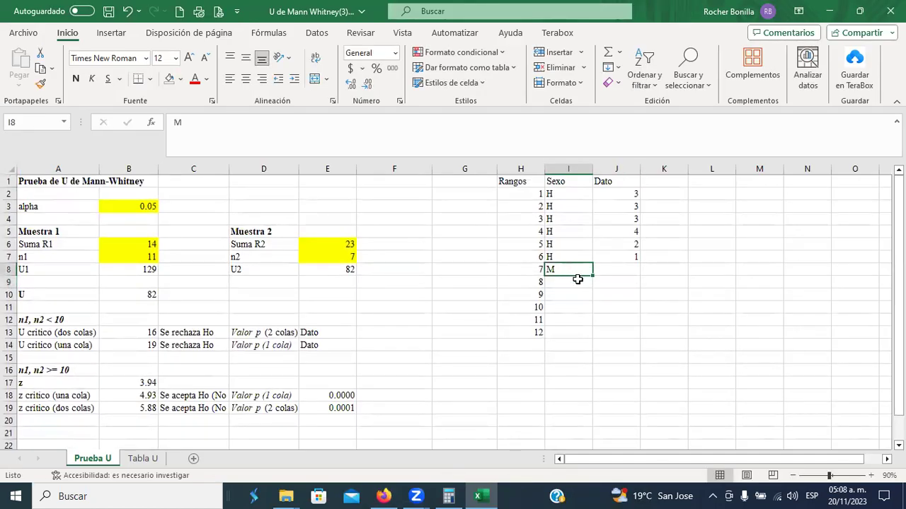
pyautogui.moveTo(593, 273); pyautogui.dragTo(582, 336)
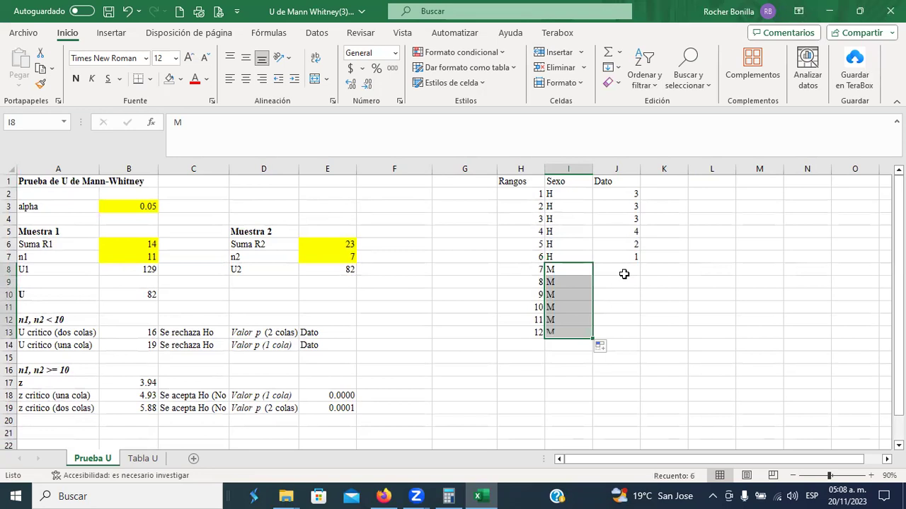
# Check the women's data in the Firefox quiz and enter the first four values, 3, 3, 3 and 3, in J8:J11 in Excel.
pyautogui.click(624, 270)
pyautogui.hotkey('alt', 'Tab')
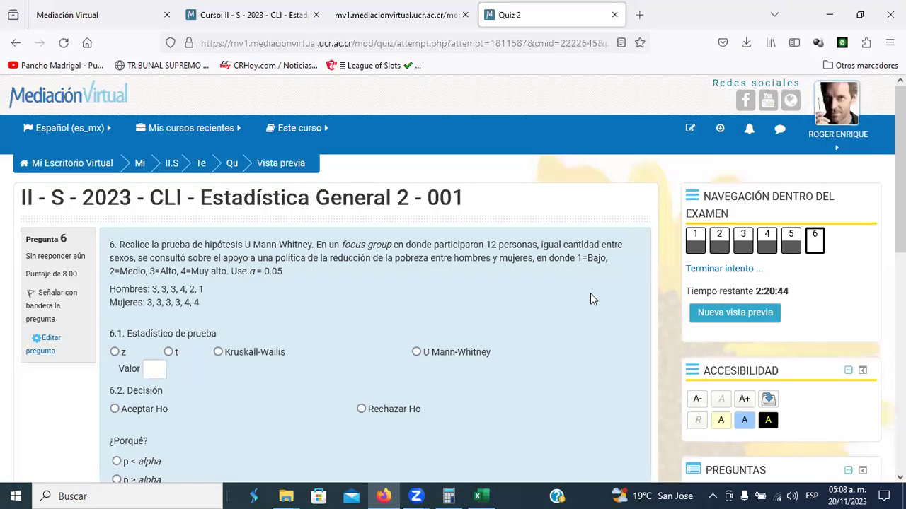
pyautogui.hotkey('alt', 'Tab')
pyautogui.write('3')
pyautogui.press('Return')
pyautogui.write('3')
pyautogui.press('Return')
pyautogui.write('3')
pyautogui.press('Return')
pyautogui.write('3')
pyautogui.press('Return')
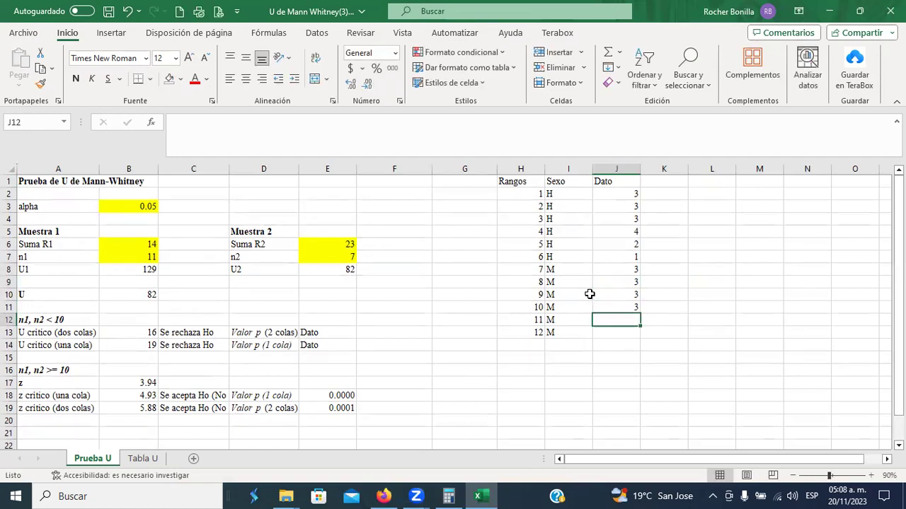
# Recheck the quiz in Firefox and enter the remaining women's values, 4 and 4, in J12:J13 in Excel.
pyautogui.hotkey('alt', 'Tab')
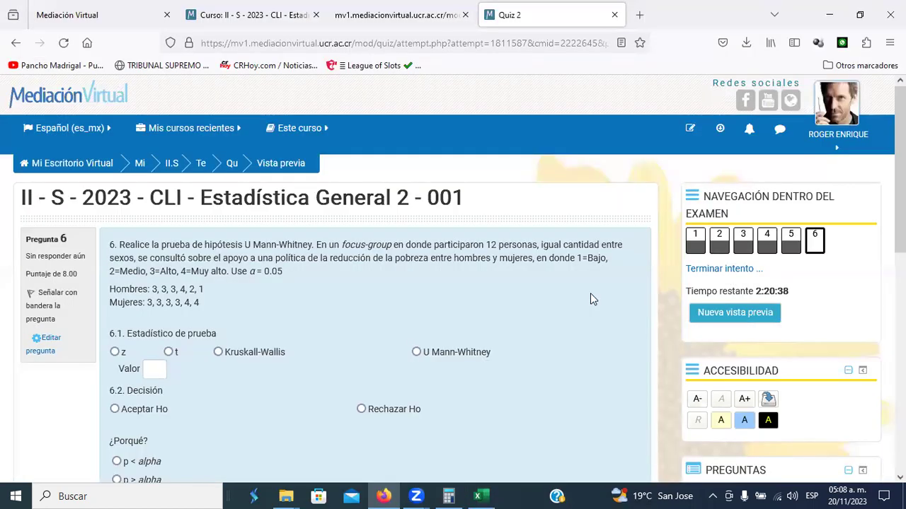
pyautogui.hotkey('alt', 'Tab')
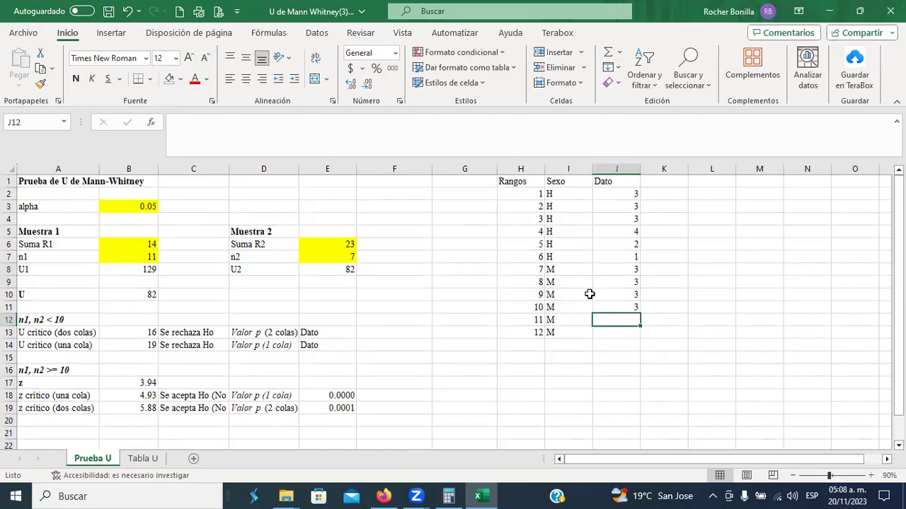
pyautogui.hotkey('alt', 'Tab')
pyautogui.hotkey('alt', 'Tab')
pyautogui.write('4')
pyautogui.press('Return')
pyautogui.write('4')
pyautogui.press('Return')
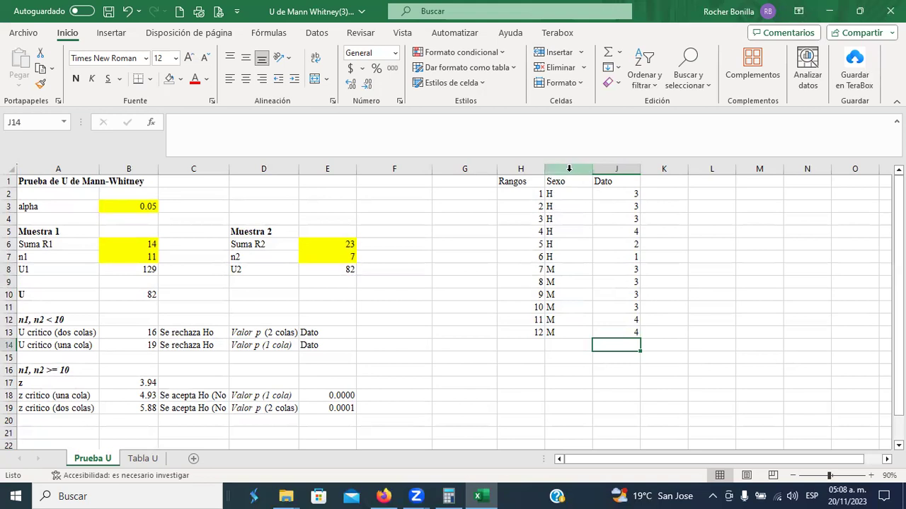
# Sort the Sexo and Dato columns (I:J) by Dato from smallest to largest, treating the first row as headers.
pyautogui.moveTo(569, 172); pyautogui.dragTo(617, 171)
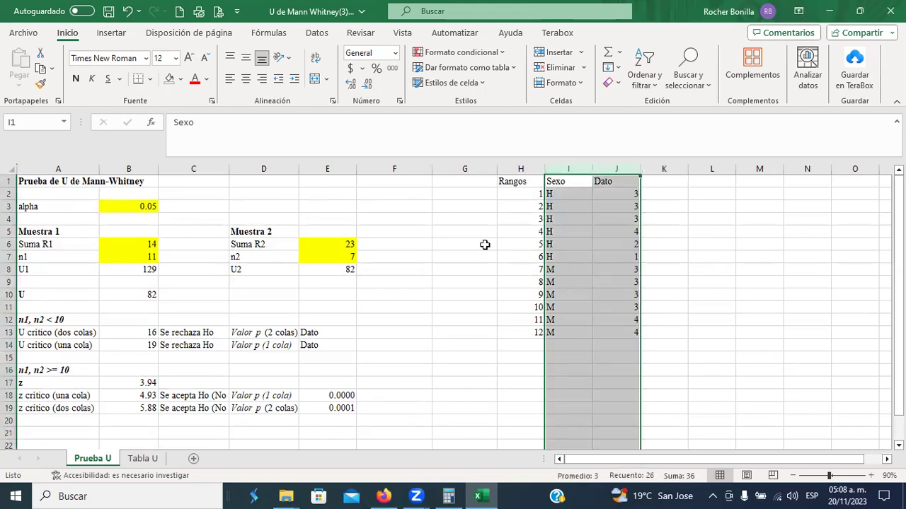
pyautogui.click(315, 33)
pyautogui.click(416, 60)
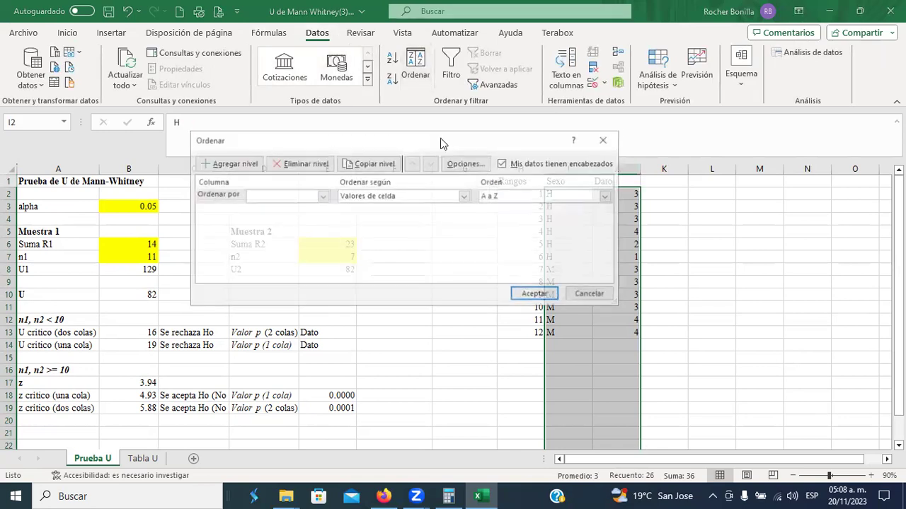
pyautogui.click(323, 196)
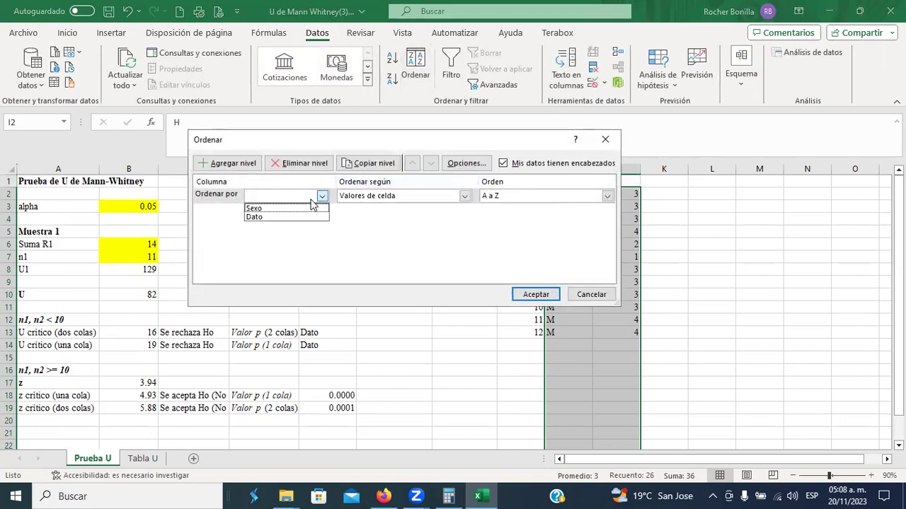
pyautogui.click(294, 215)
pyautogui.click(532, 295)
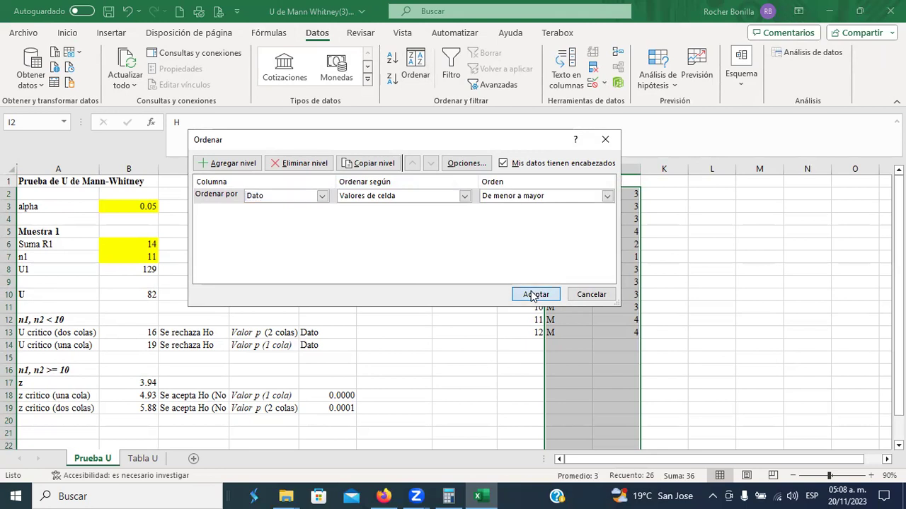
pyautogui.click(683, 296)
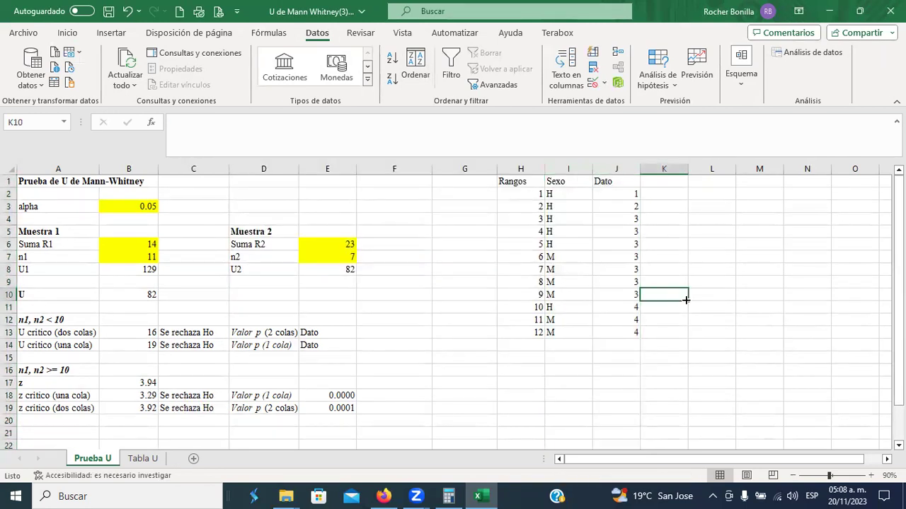
# Add the header Rangos in K1, beside the Dato column.
pyautogui.click(658, 184)
pyautogui.write('Rangos')
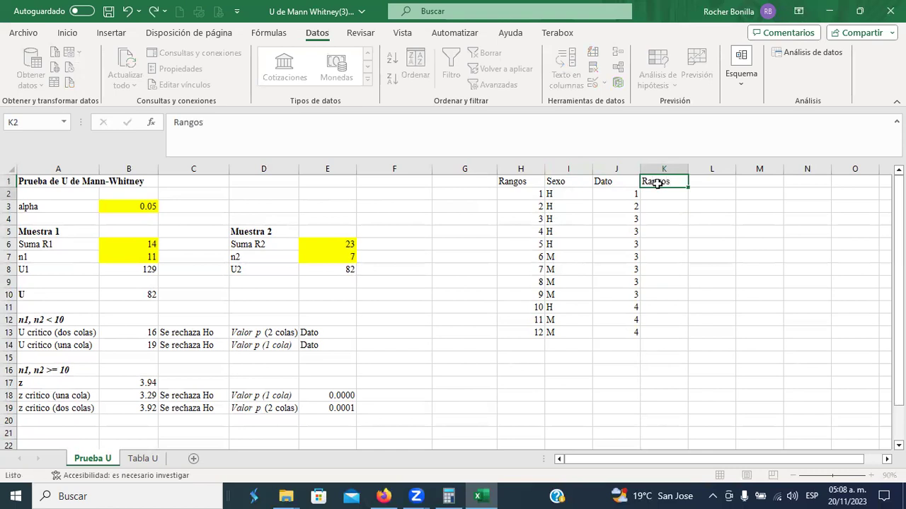
pyautogui.press('Return')
# Fill H2:J2, the row with Dato 1, with green and H3:J3, the row with Dato 2, with gold.
pyautogui.moveTo(538, 195); pyautogui.dragTo(614, 194)
pyautogui.click(68, 33)
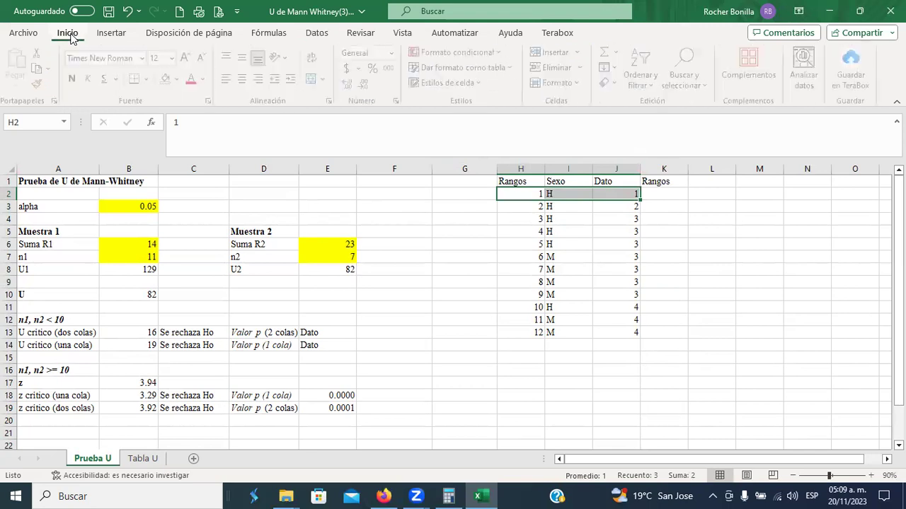
pyautogui.click(180, 78)
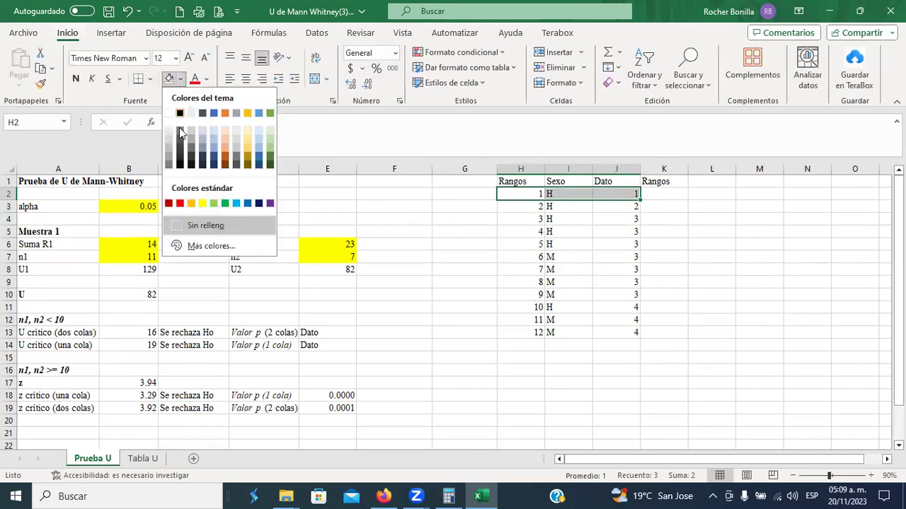
pyautogui.click(224, 203)
pyautogui.moveTo(530, 208); pyautogui.dragTo(615, 209)
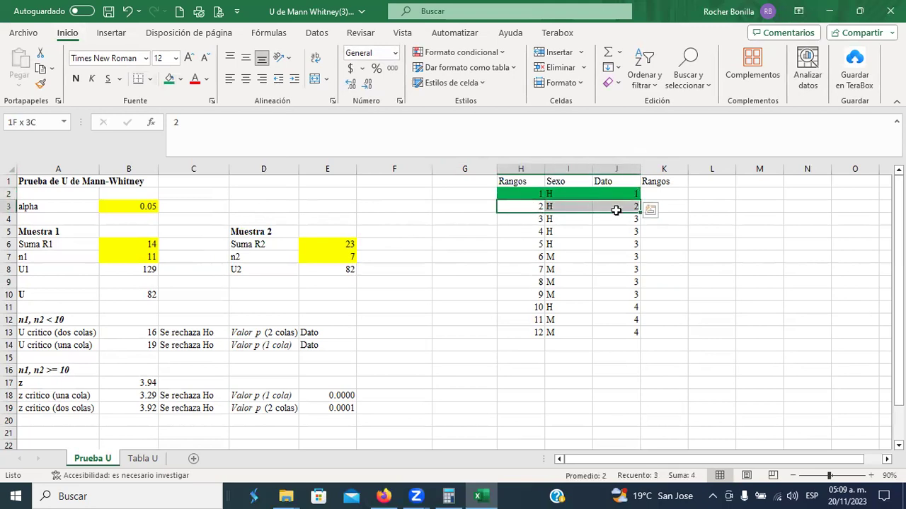
pyautogui.click(181, 79)
pyautogui.click(248, 113)
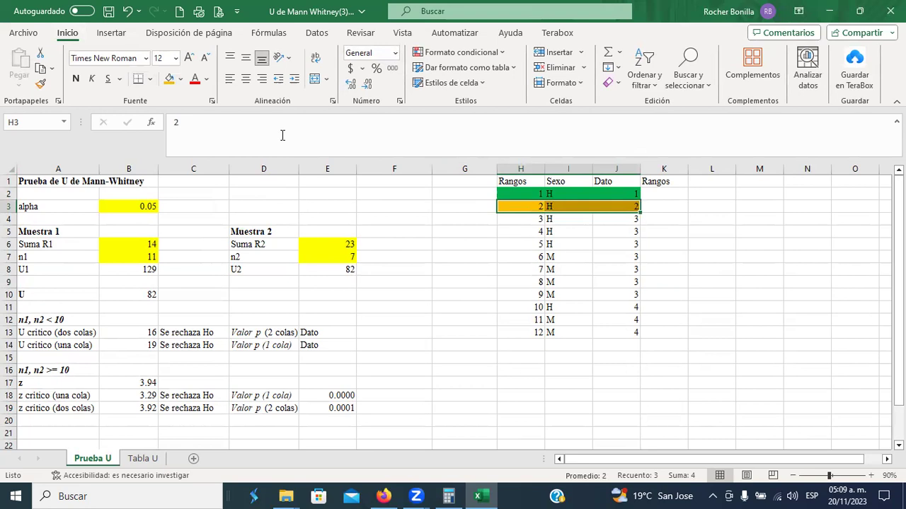
# Fill the rows with Dato 3 (H4:J10) with light blue and the rows with Dato 4 (H11:J13) with yellow.
pyautogui.moveTo(535, 219); pyautogui.dragTo(609, 292)
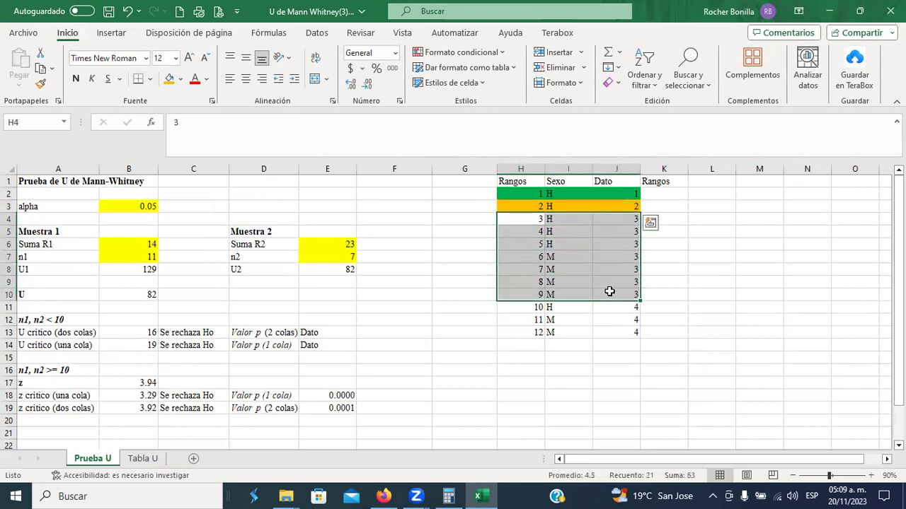
pyautogui.click(179, 79)
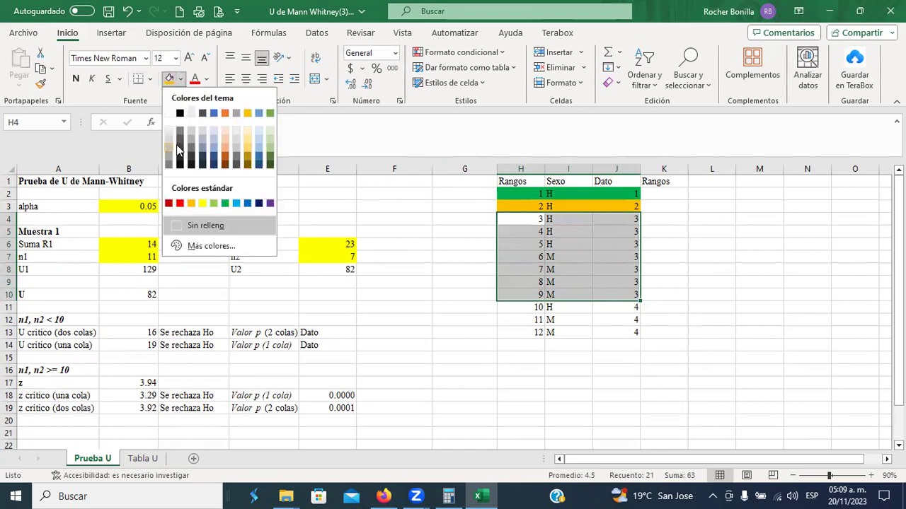
pyautogui.click(235, 204)
pyautogui.moveTo(535, 311); pyautogui.dragTo(613, 329)
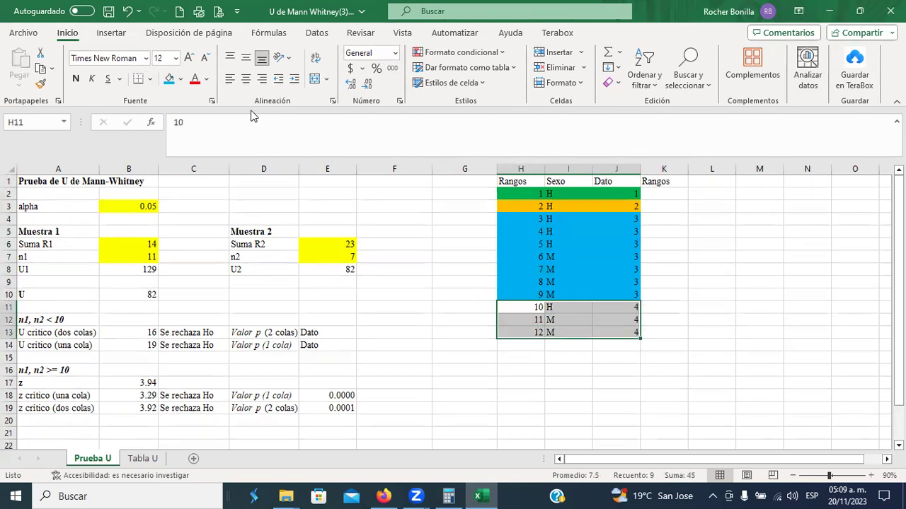
pyautogui.click(180, 79)
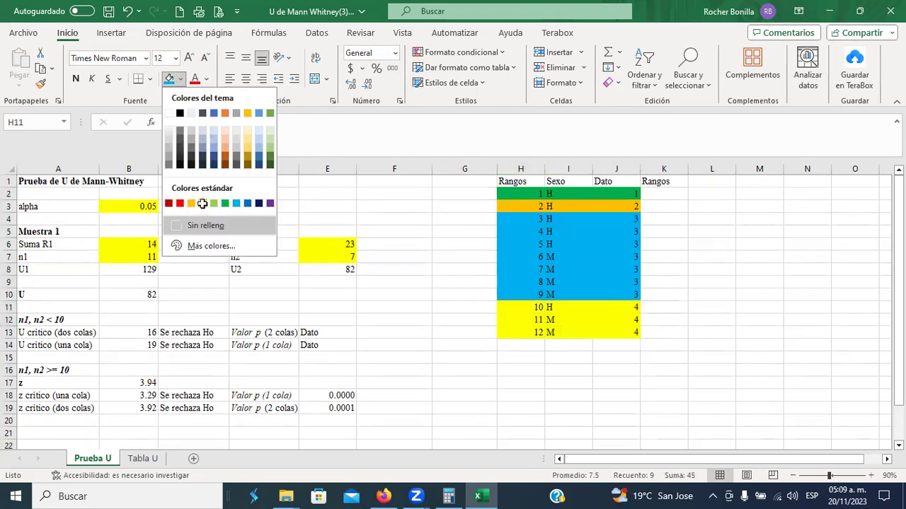
pyautogui.click(201, 204)
pyautogui.click(693, 283)
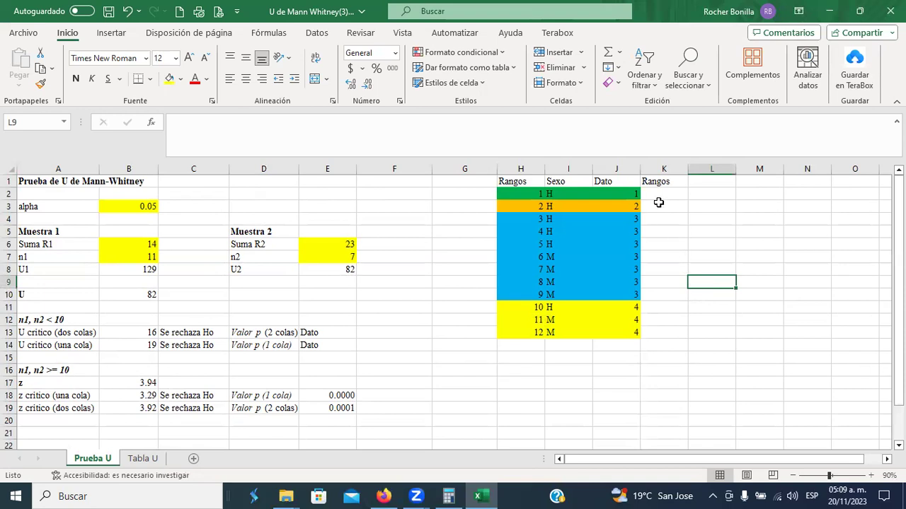
# Enter the untied ranks 1 and 2 in K2 and K3 of the new Rangos column.
pyautogui.click(658, 197)
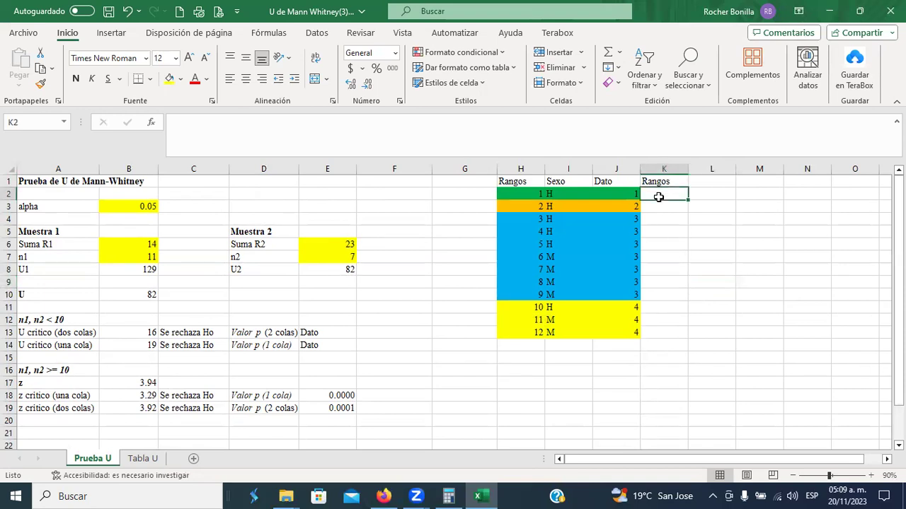
pyautogui.write('1')
pyautogui.press('Return')
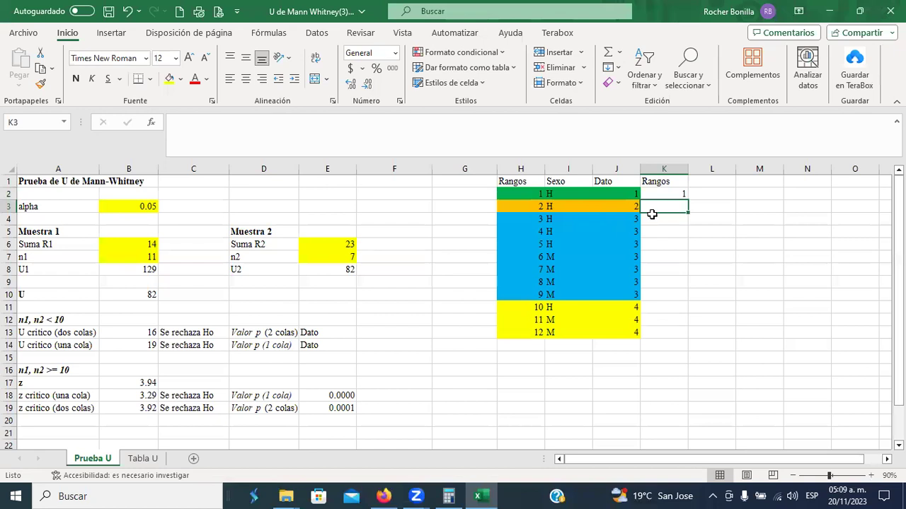
pyautogui.write('2')
pyautogui.click(711, 231)
pyautogui.click(669, 221)
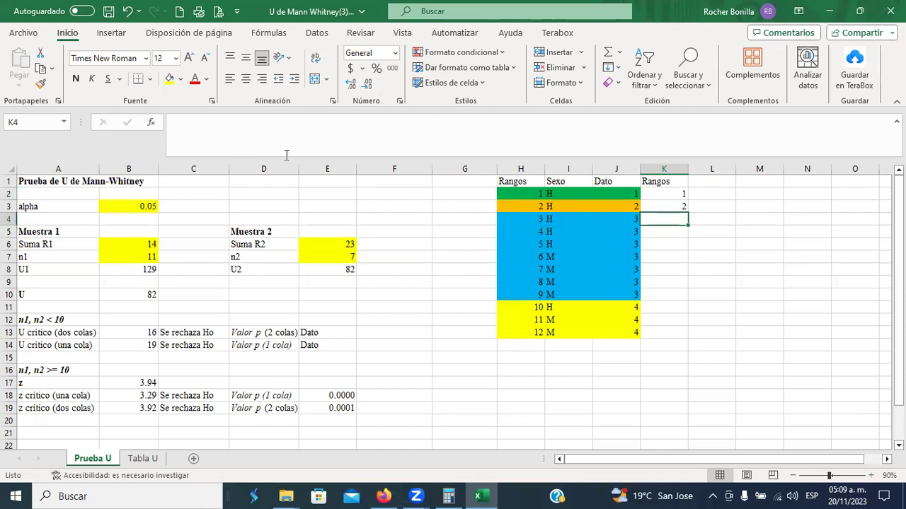
# Sum the tied positions of the light blue rows, H4:H10, in L4.
pyautogui.click(711, 221)
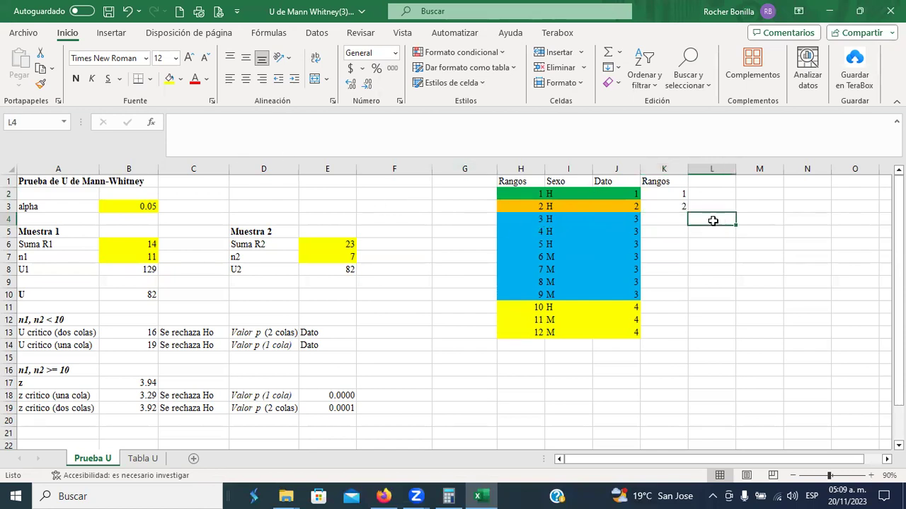
pyautogui.click(607, 52)
pyautogui.moveTo(521, 222); pyautogui.dragTo(526, 290)
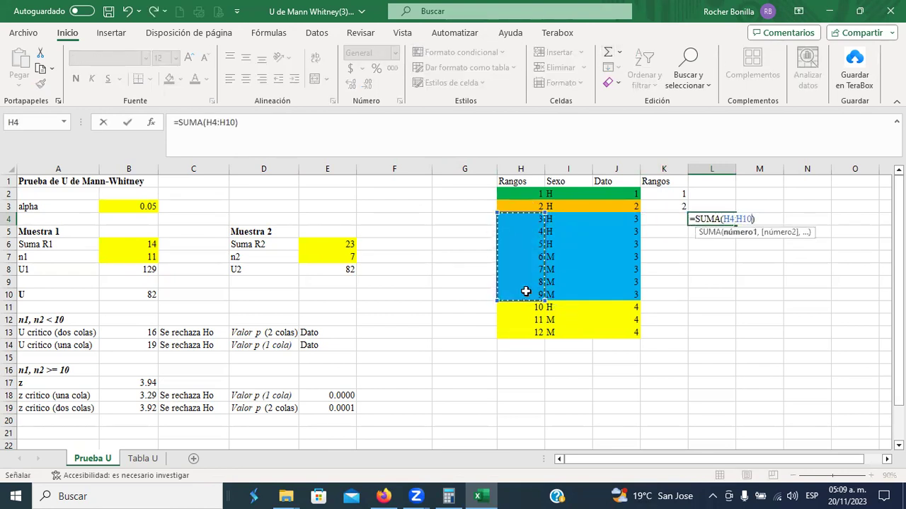
pyautogui.press('Return')
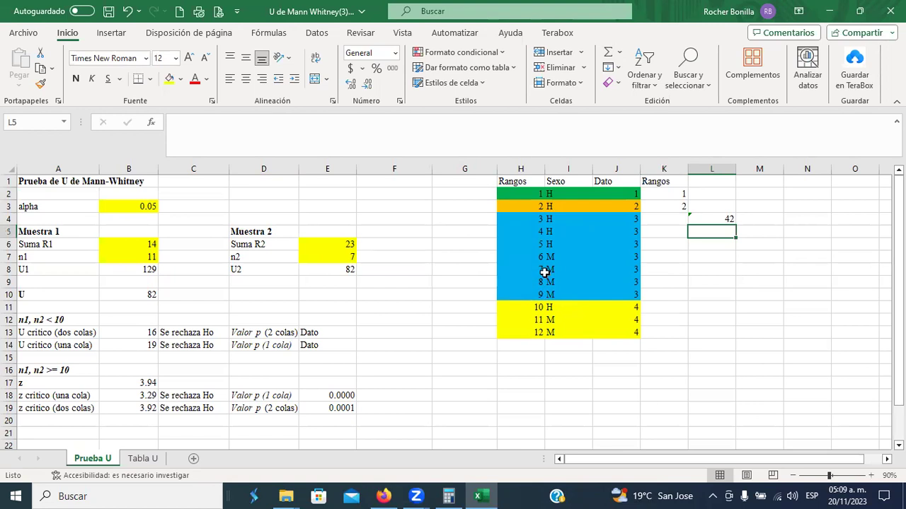
# Count the light blue tied rows and divide the sum formula in L4 by 7 to get their average rank.
pyautogui.click(552, 221)
pyautogui.click(552, 231)
pyautogui.click(552, 244)
pyautogui.click(552, 259)
pyautogui.click(551, 270)
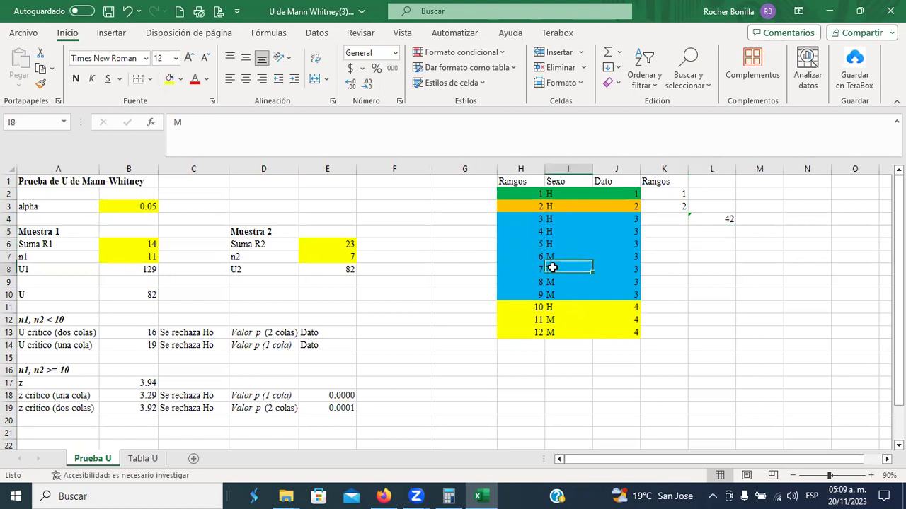
pyautogui.click(551, 283)
pyautogui.click(551, 295)
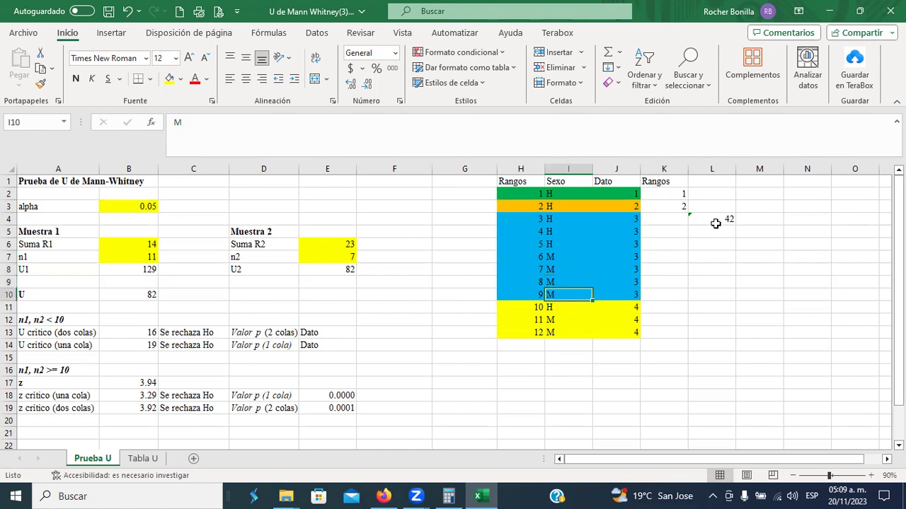
pyautogui.click(715, 221)
pyautogui.click(304, 128)
pyautogui.write('/7')
pyautogui.press('Return')
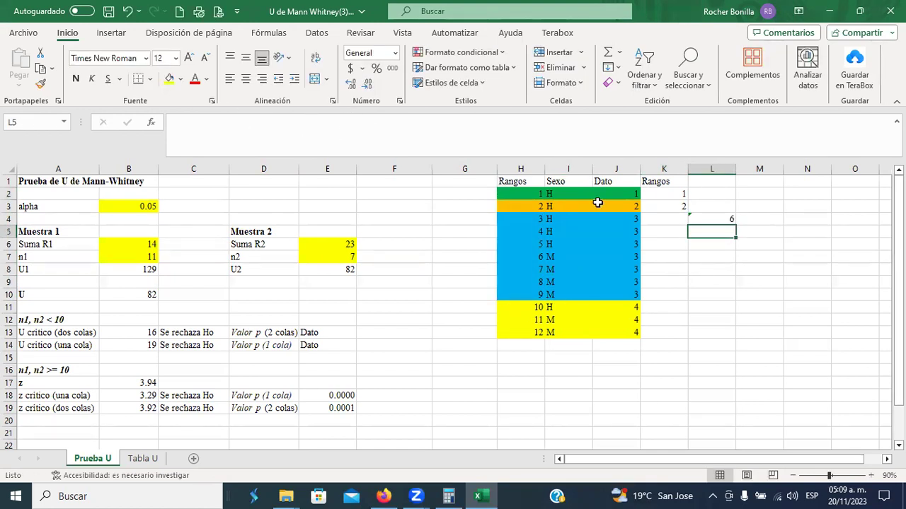
# Enter the average rank 6 in K4, fill it down to K10, and delete the helper formula in L4.
pyautogui.click(670, 221)
pyautogui.write('6')
pyautogui.press('Return')
pyautogui.click(675, 218)
pyautogui.moveTo(686, 226); pyautogui.dragTo(692, 297)
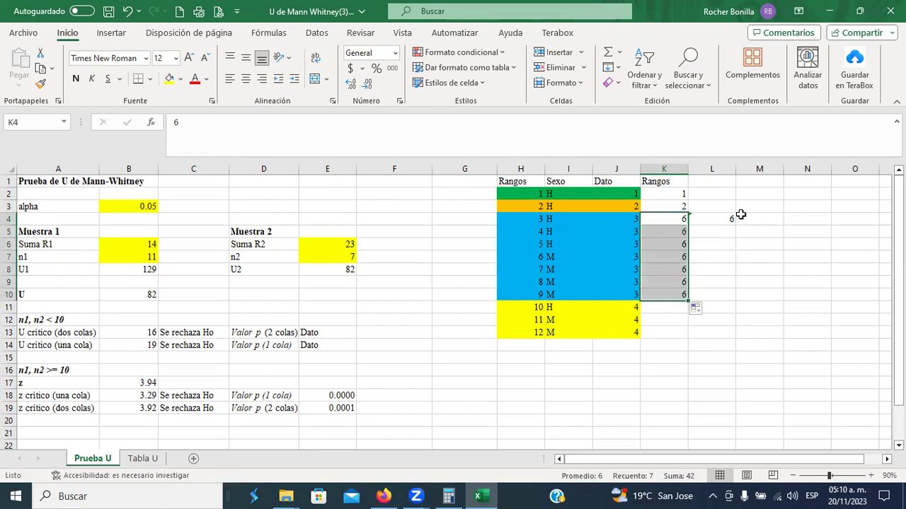
pyautogui.click(733, 217)
pyautogui.press('Delete')
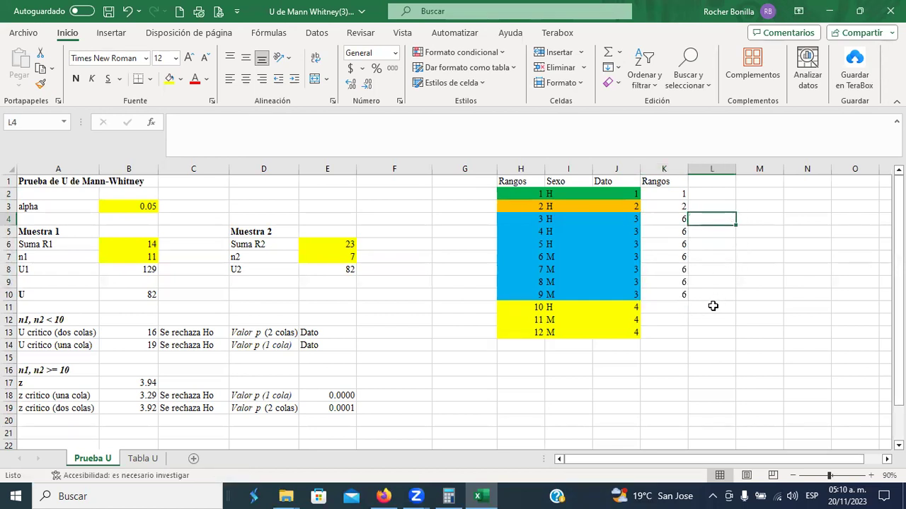
# Sum the tied positions of the yellow rows, H11:H13, in L11.
pyautogui.click(677, 307)
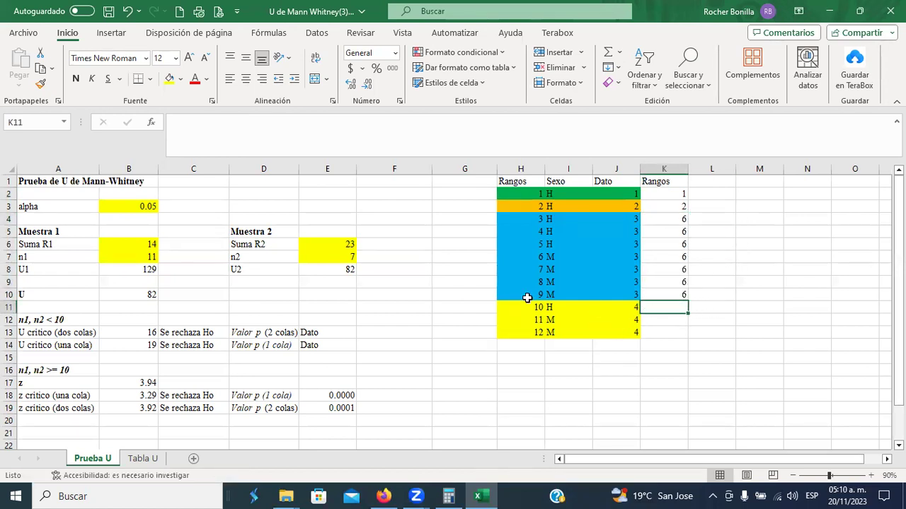
pyautogui.click(726, 306)
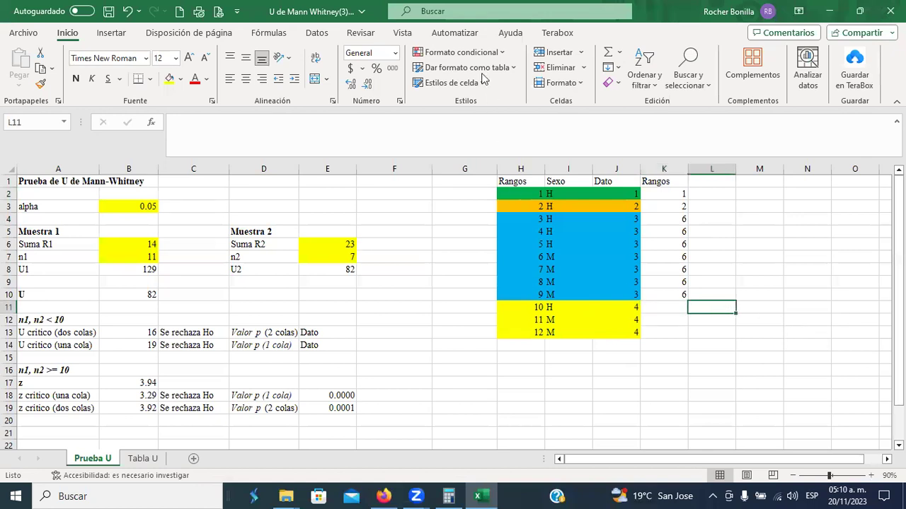
pyautogui.click(608, 52)
pyautogui.moveTo(526, 309); pyautogui.dragTo(521, 331)
pyautogui.press('Return')
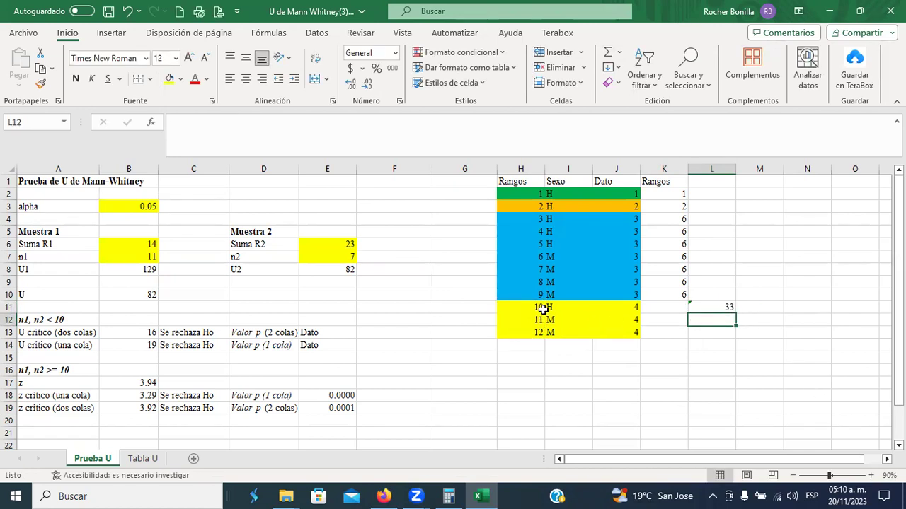
pyautogui.click(716, 307)
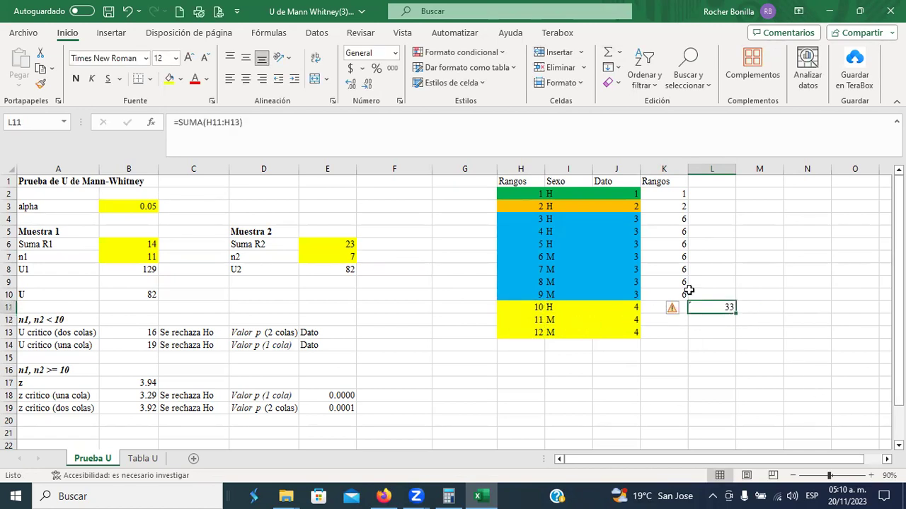
# Divide the sum formula in L11 by 3 to get the average rank of the yellow tied rows.
pyautogui.click(311, 127)
pyautogui.write('/3')
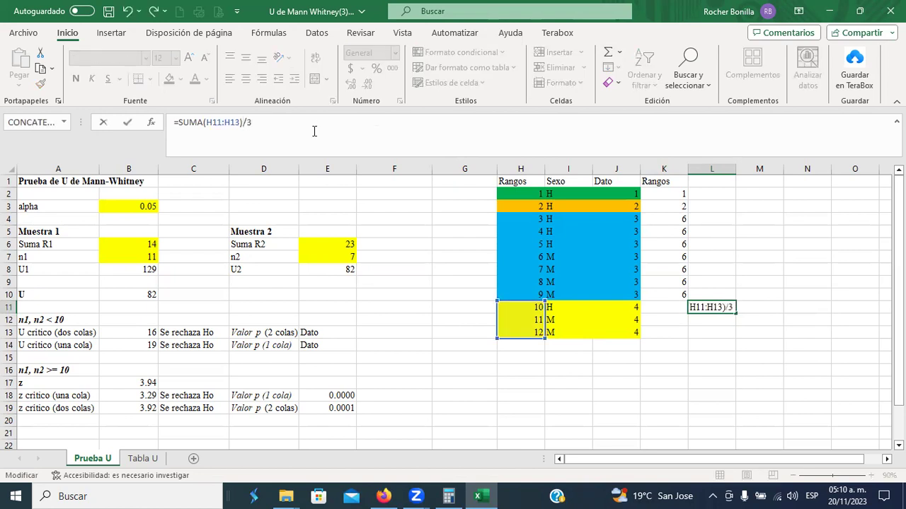
pyautogui.press('Return')
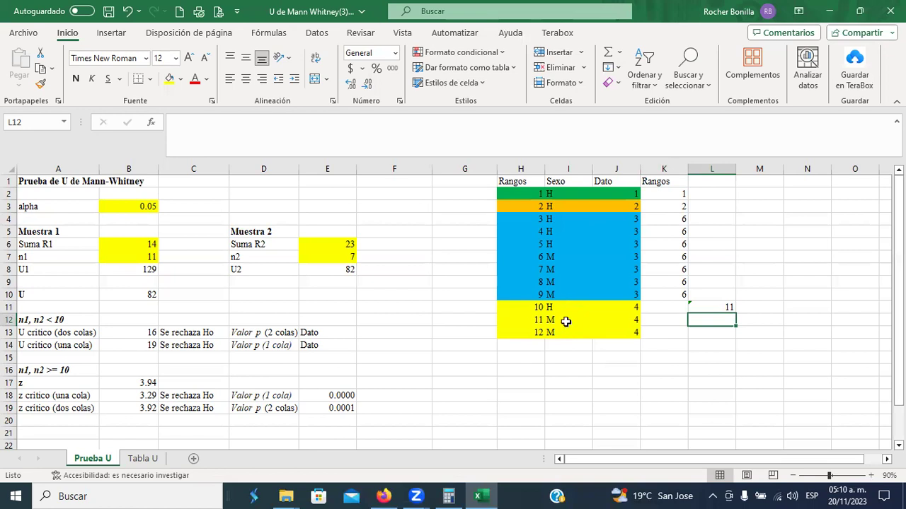
# Enter the average rank 11 in K11, fill it down to K13, and delete the helper formula in L11.
pyautogui.click(674, 309)
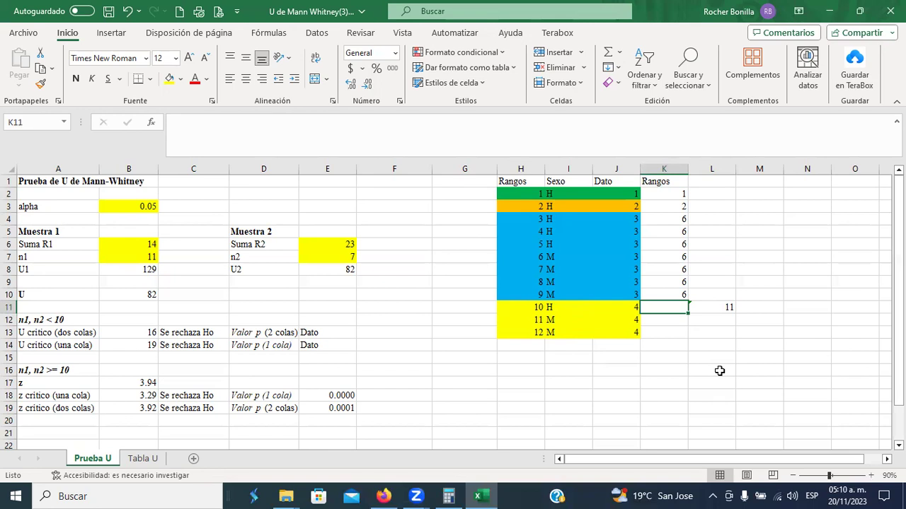
pyautogui.write('11')
pyautogui.click(678, 347)
pyautogui.click(673, 309)
pyautogui.moveTo(689, 314); pyautogui.dragTo(684, 338)
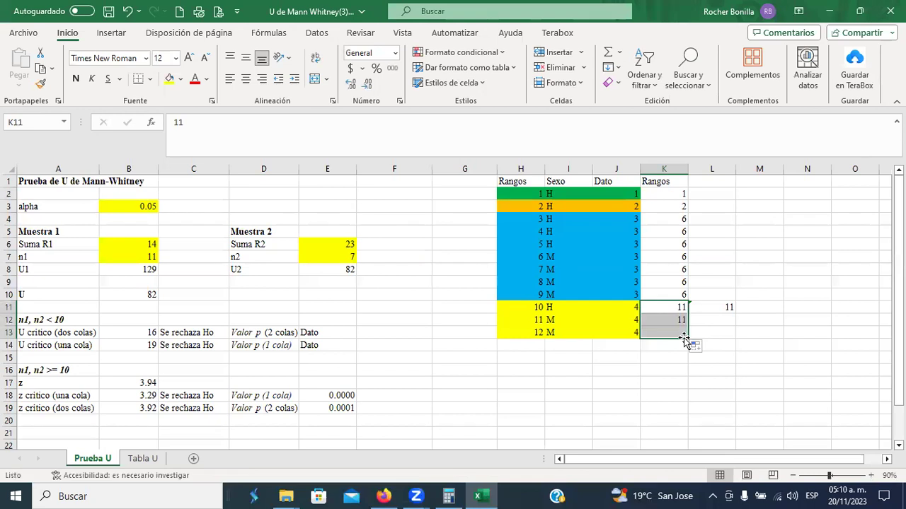
pyautogui.click(720, 306)
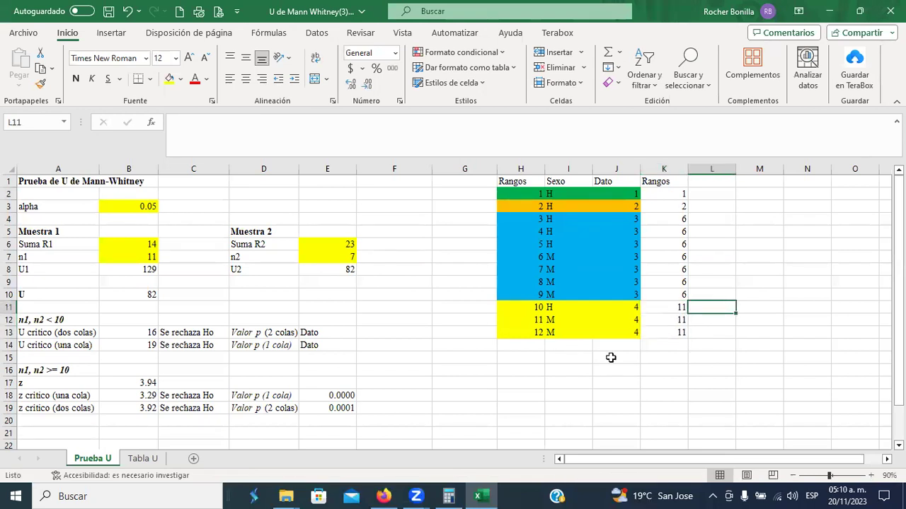
# Total the original positions H2:H13 in H14 and the averaged ranks K2:K13 in K14 to compare them.
pyautogui.click(536, 348)
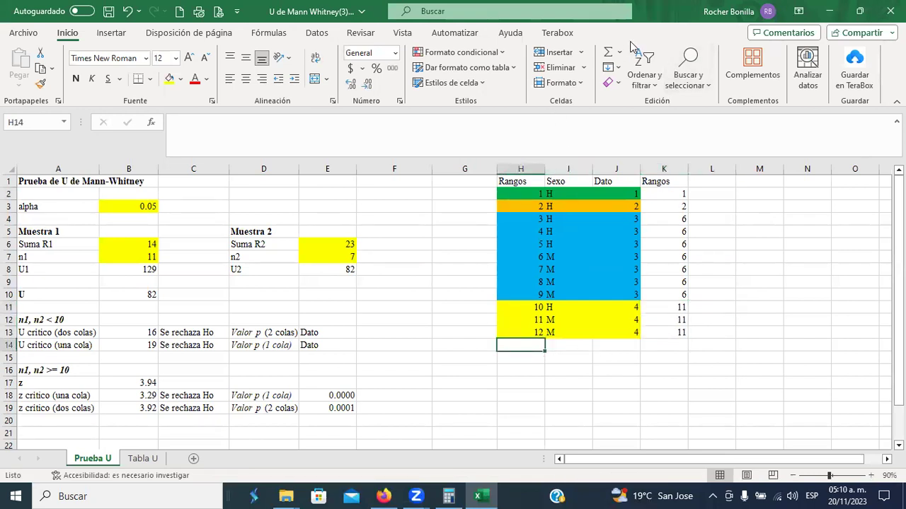
pyautogui.click(611, 55)
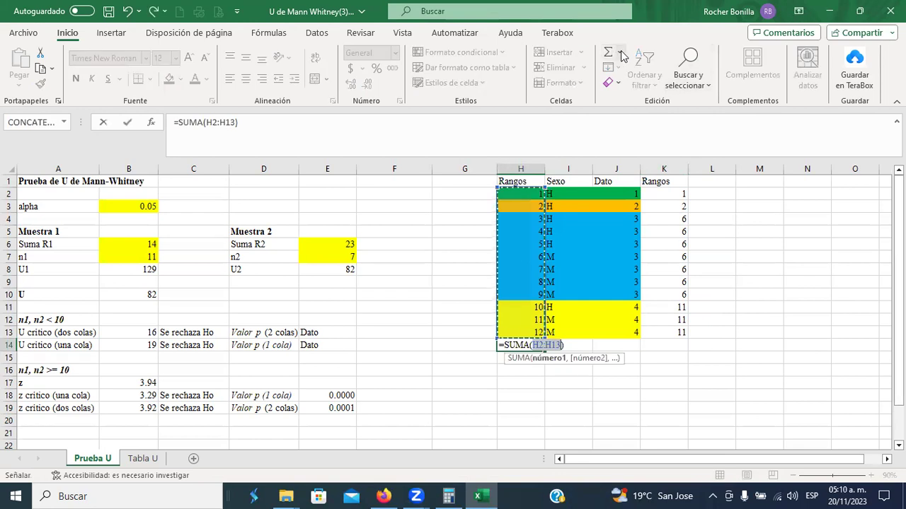
pyautogui.press('Return')
pyautogui.click(662, 354)
pyautogui.click(664, 346)
pyautogui.click(607, 51)
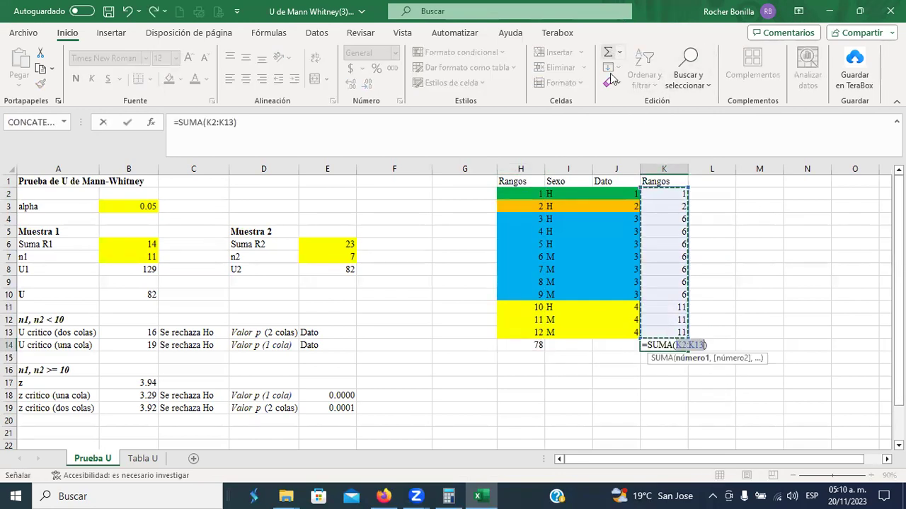
pyautogui.press('Return')
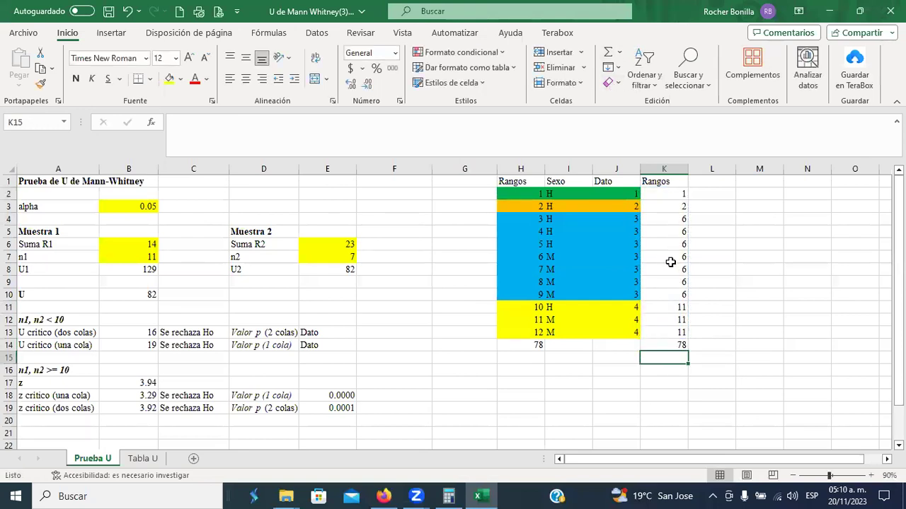
# Delete the Dato column J so the averaged ranks sit beside the Sexo column.
pyautogui.click(607, 169)
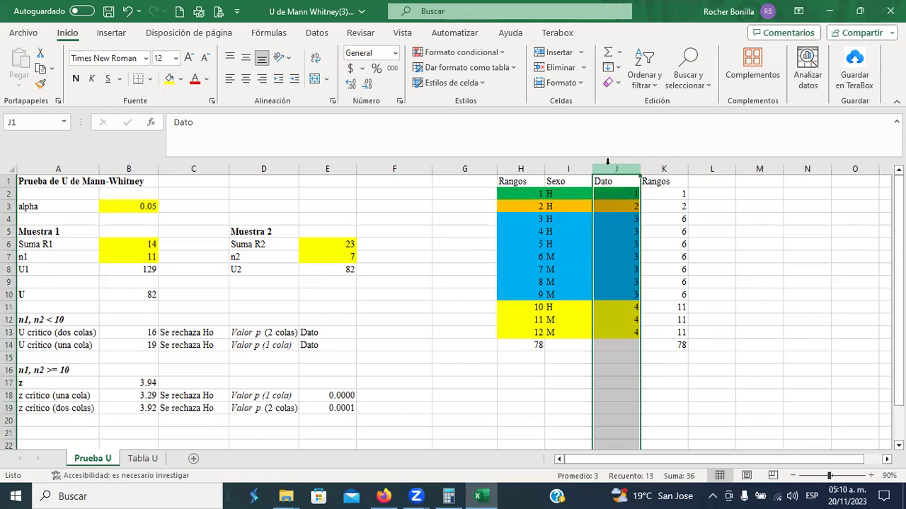
pyautogui.rightClick(607, 162)
pyautogui.click(649, 314)
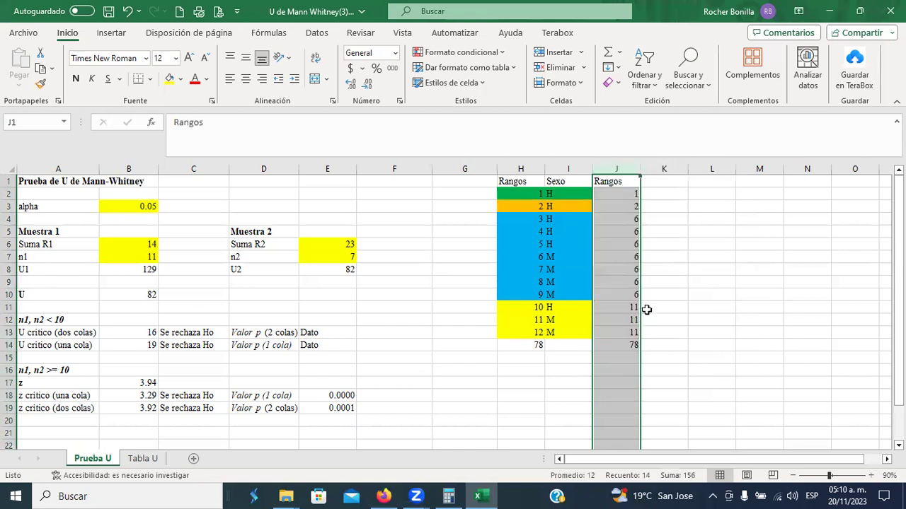
pyautogui.click(680, 292)
# Remove the fill colour from the Rangos and Sexo columns, H and I.
pyautogui.moveTo(533, 169); pyautogui.dragTo(566, 169)
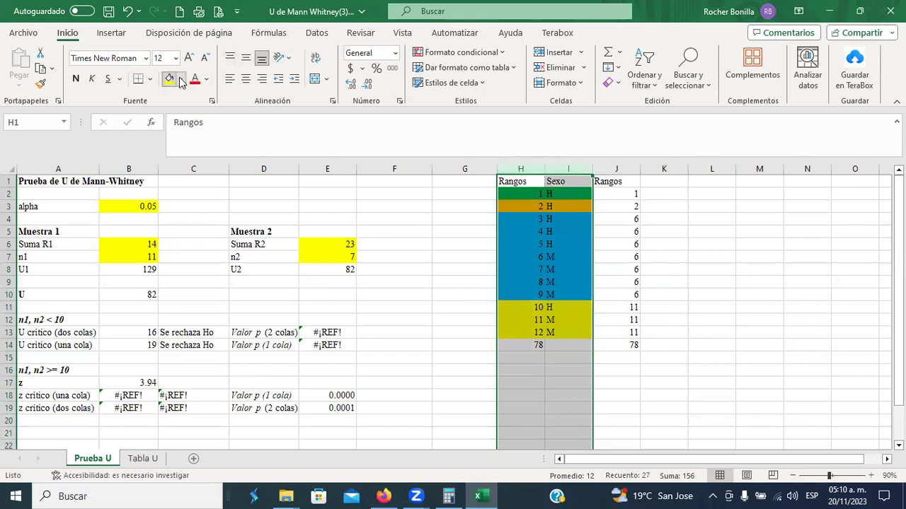
pyautogui.click(180, 78)
pyautogui.click(205, 225)
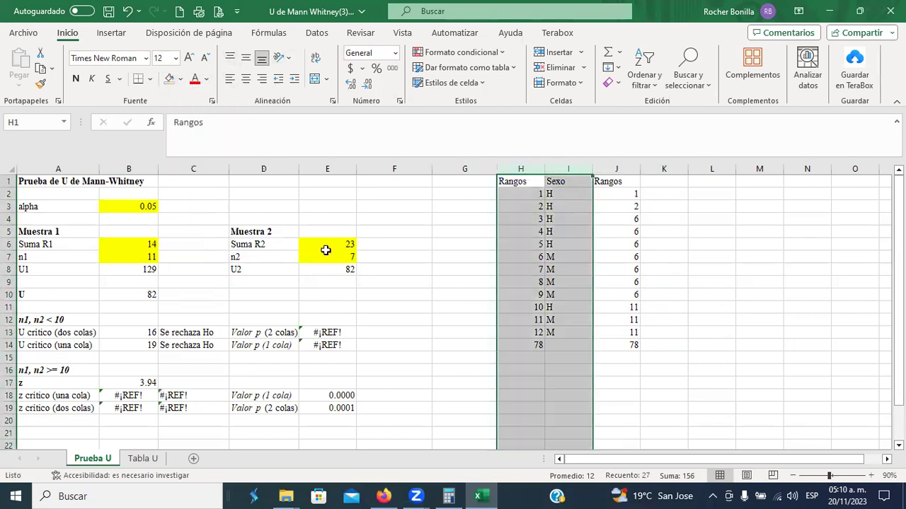
# Clear the check totals in row 14 beneath the rank columns.
pyautogui.click(716, 270)
pyautogui.moveTo(541, 345); pyautogui.dragTo(646, 351)
pyautogui.press('Delete')
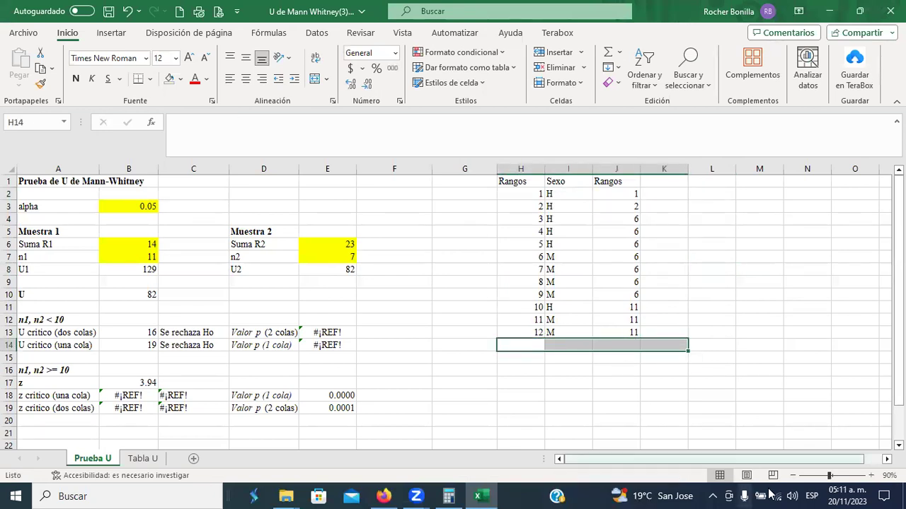
# Sort columns H to J, with headers, by Sexo from A to Z.
pyautogui.moveTo(524, 169); pyautogui.dragTo(613, 171)
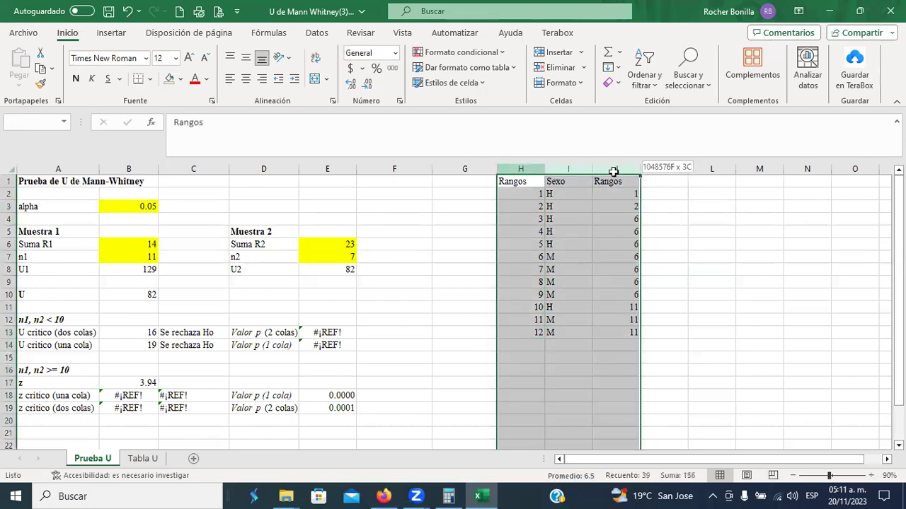
pyautogui.click(316, 33)
pyautogui.click(417, 59)
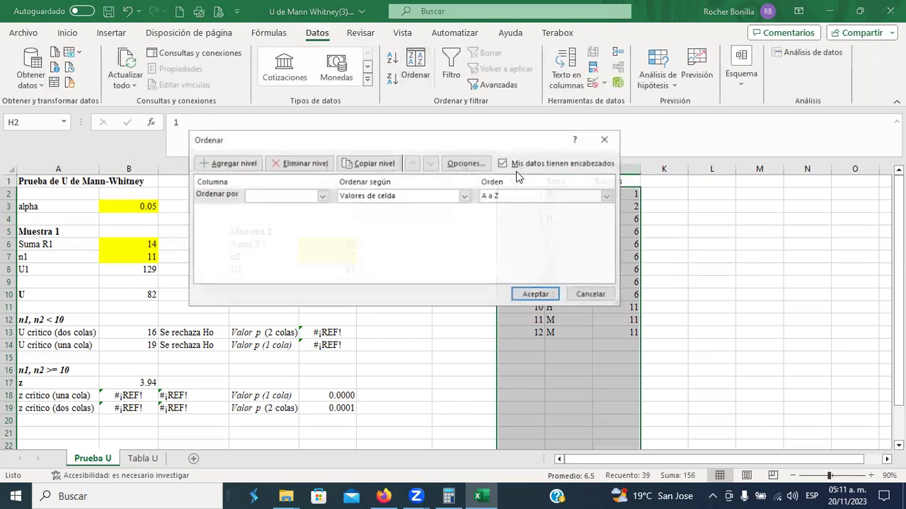
pyautogui.click(322, 196)
pyautogui.click(304, 217)
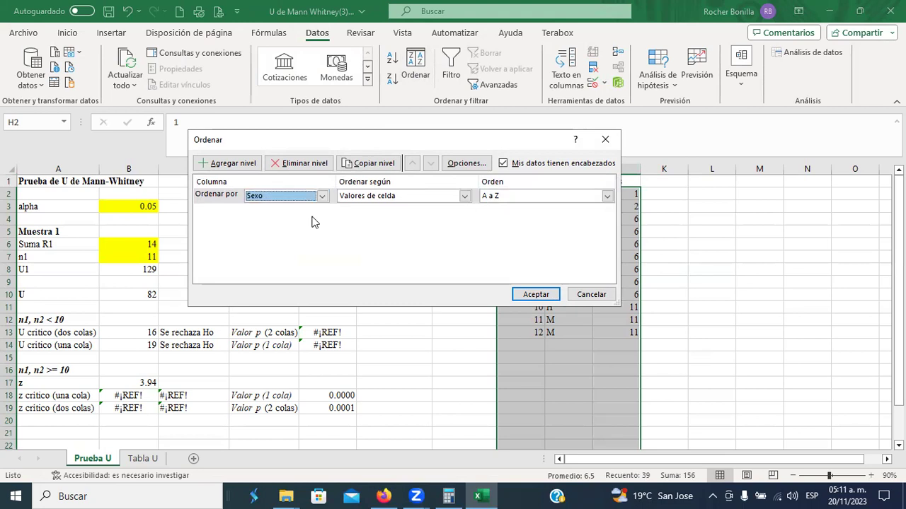
pyautogui.click(529, 296)
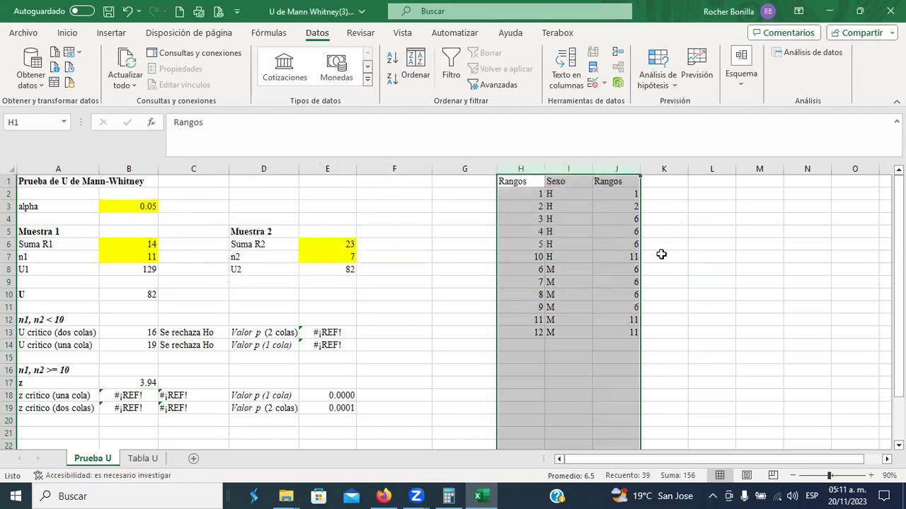
pyautogui.click(730, 243)
# Label L2 as Rh and L3 as Rm for the men's and women's rank sums.
pyautogui.click(703, 196)
pyautogui.write('Rh')
pyautogui.press('Return')
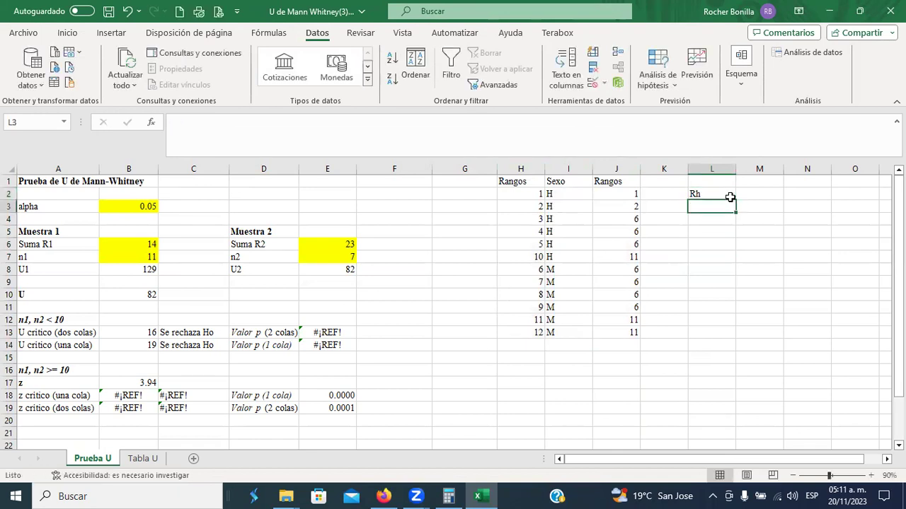
pyautogui.write('R')
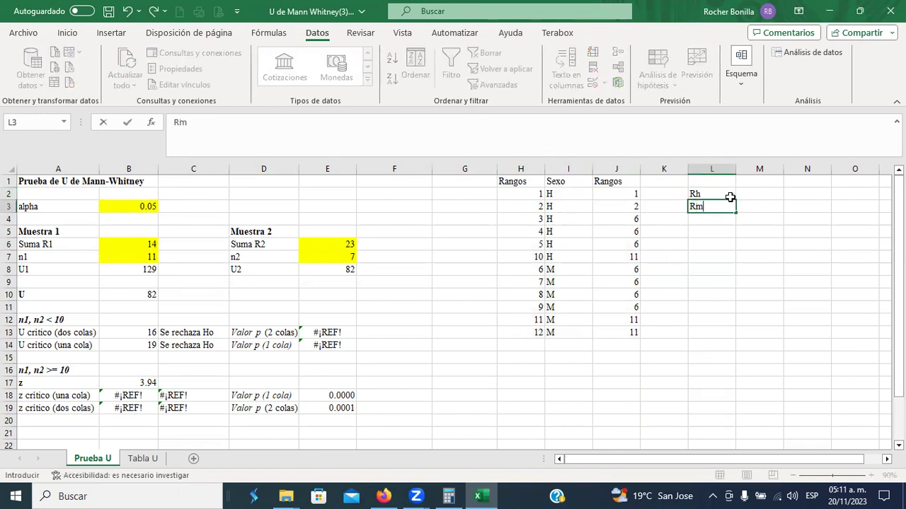
pyautogui.write('m')
pyautogui.press('Return')
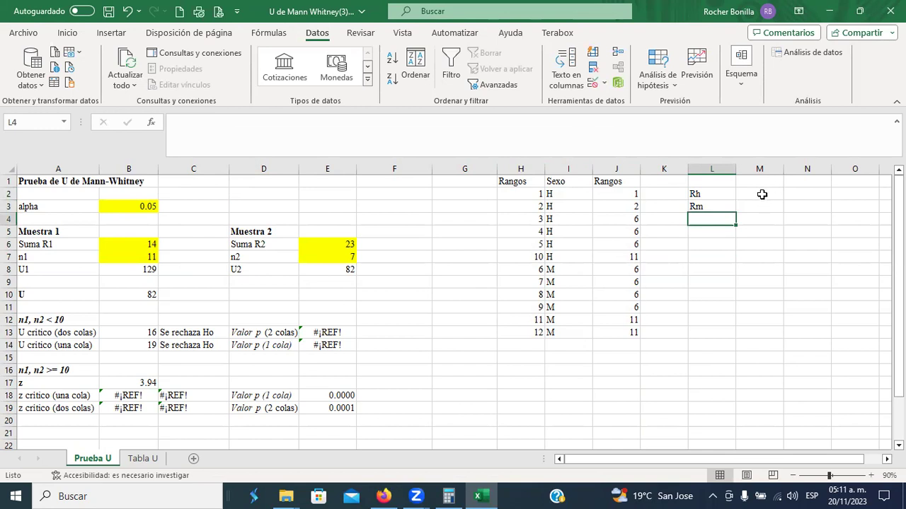
# Sum the men's averaged ranks, J2:J7, in M2 beside the Rh label.
pyautogui.click(761, 193)
pyautogui.click(113, 33)
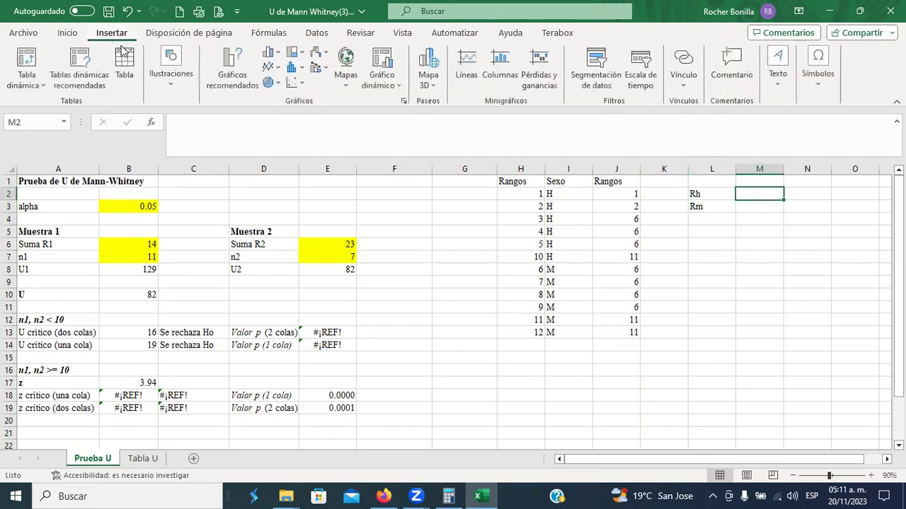
pyautogui.click(70, 34)
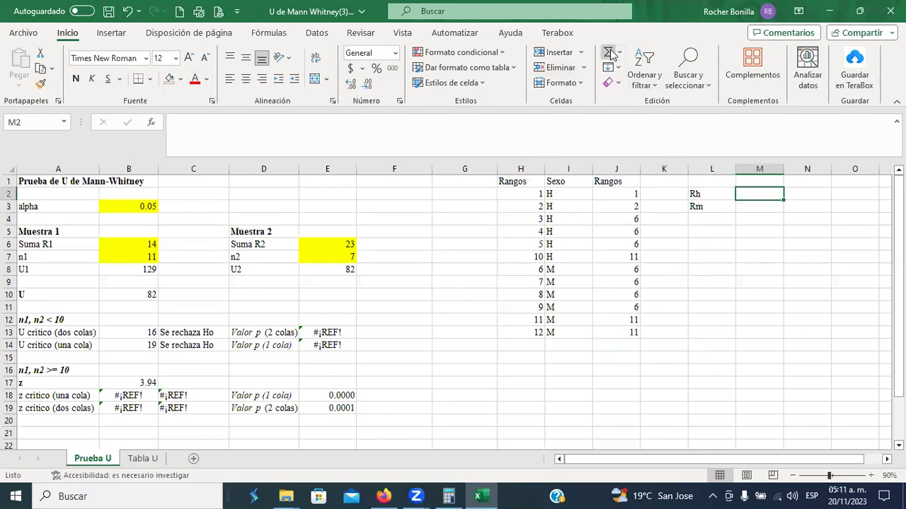
pyautogui.click(609, 54)
pyautogui.click(609, 196)
pyautogui.moveTo(609, 196); pyautogui.dragTo(601, 260)
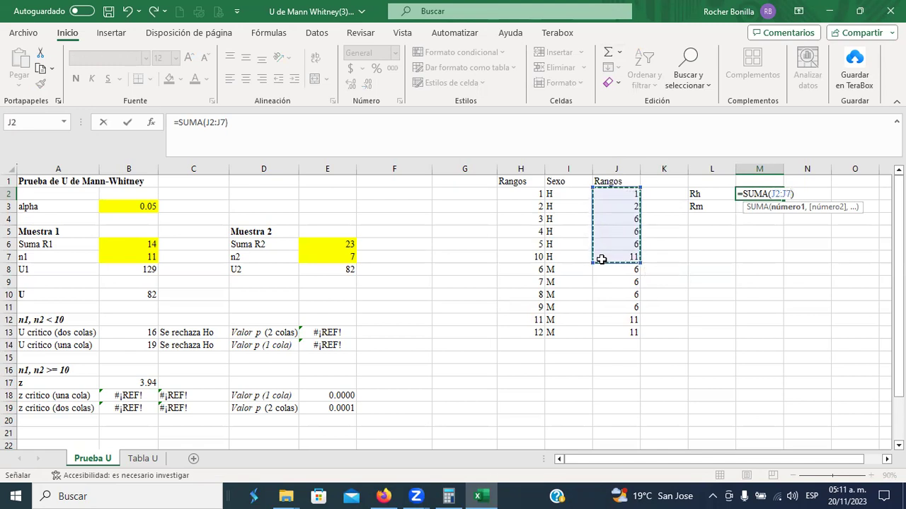
pyautogui.press('Return')
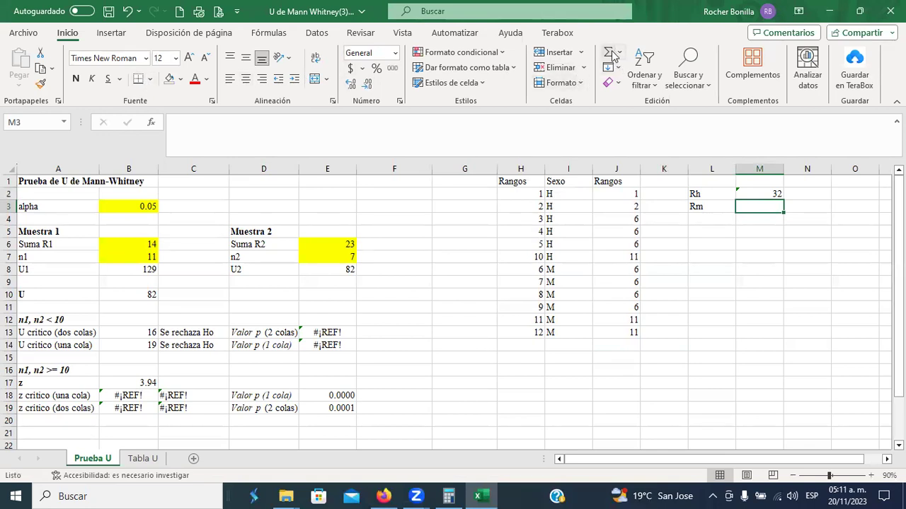
# Sum the women's averaged ranks, J8:J13, in M3 beside the Rm label.
pyautogui.click(612, 56)
pyautogui.click(627, 273)
pyautogui.moveTo(630, 289); pyautogui.dragTo(592, 326)
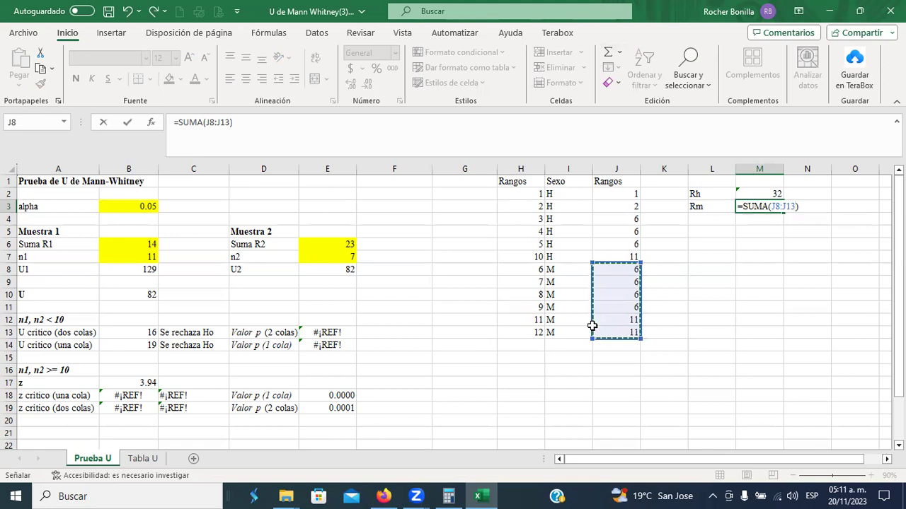
pyautogui.press('Return')
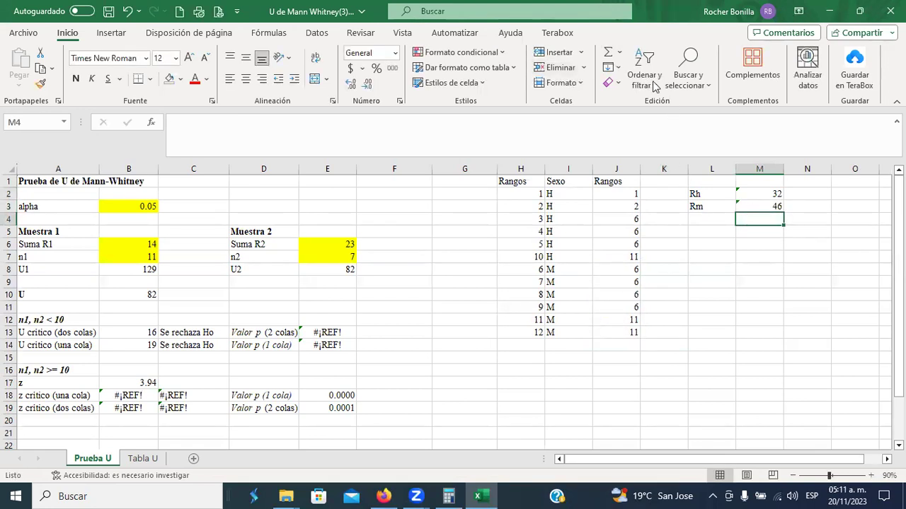
pyautogui.click(610, 57)
pyautogui.moveTo(770, 194); pyautogui.dragTo(769, 213)
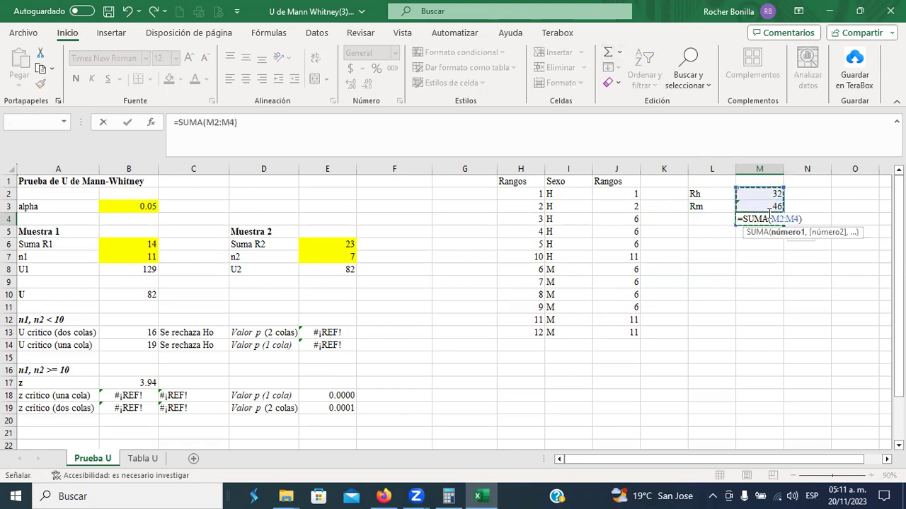
pyautogui.press('Return')
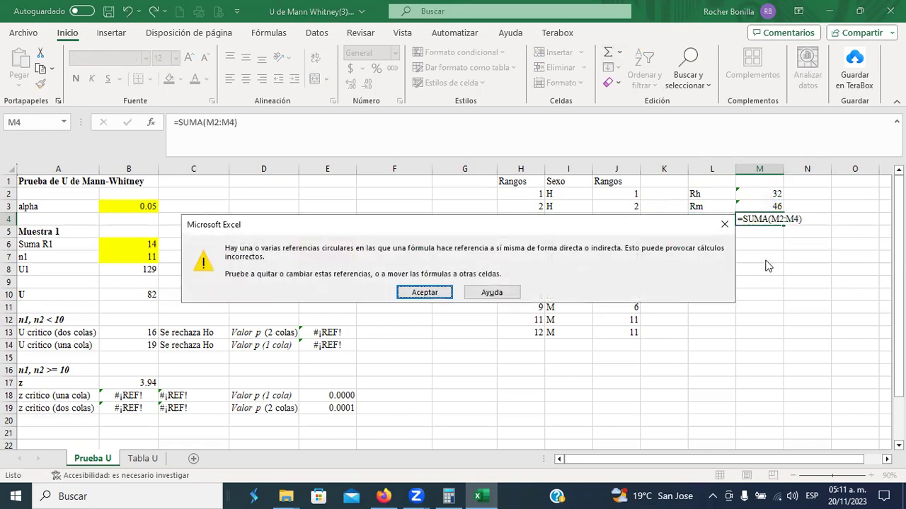
pyautogui.press('Return')
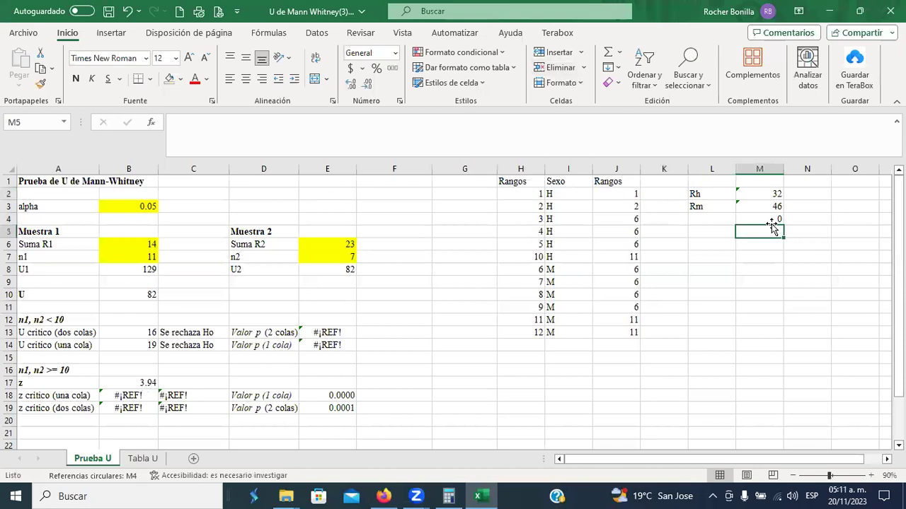
# Total the two rank sums, M2:M3, in M4 as a check and delete that formula.
pyautogui.click(771, 218)
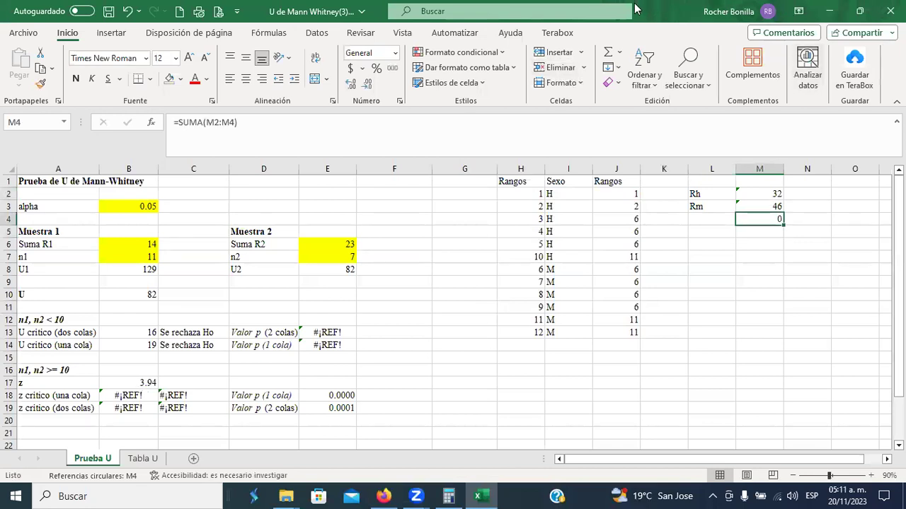
pyautogui.click(609, 53)
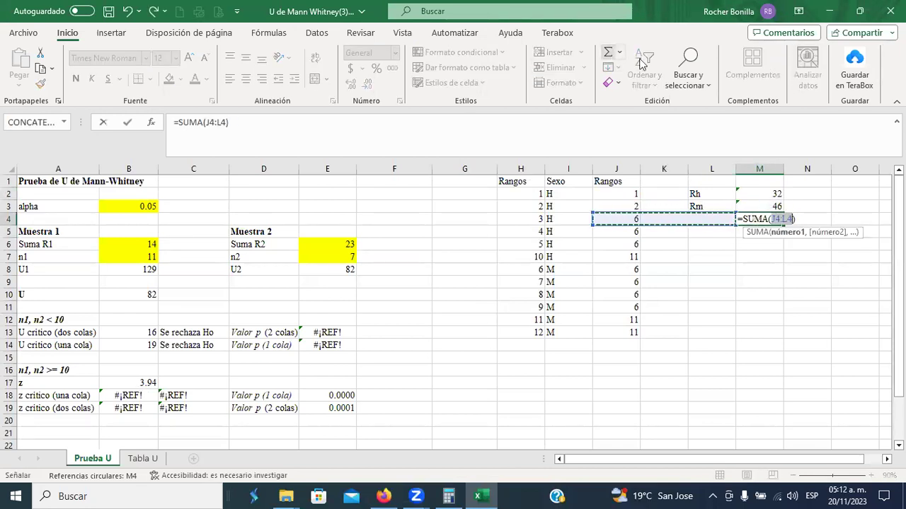
pyautogui.moveTo(765, 192); pyautogui.dragTo(760, 205)
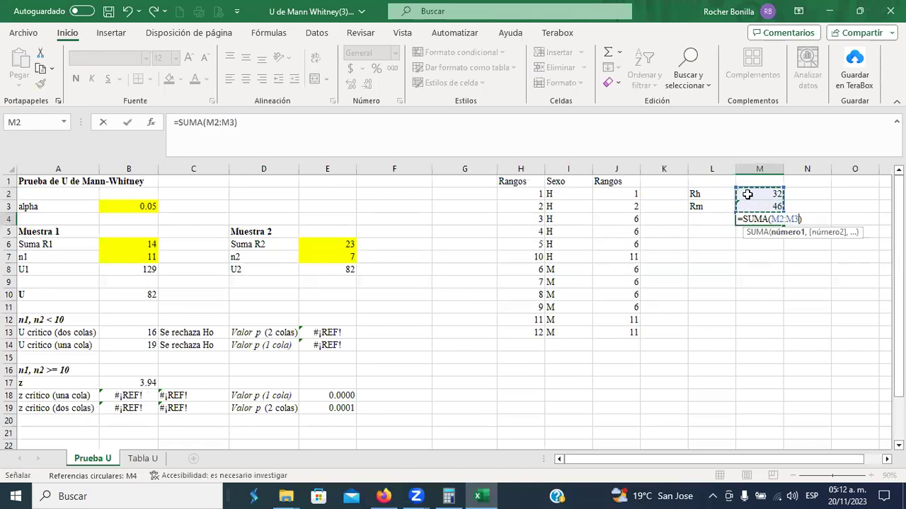
pyautogui.press('Return')
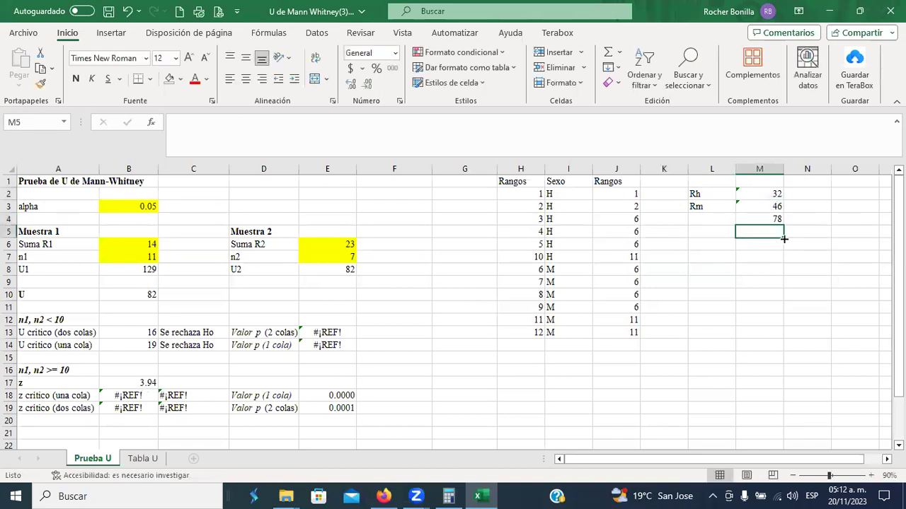
pyautogui.click(760, 218)
pyautogui.press('Delete')
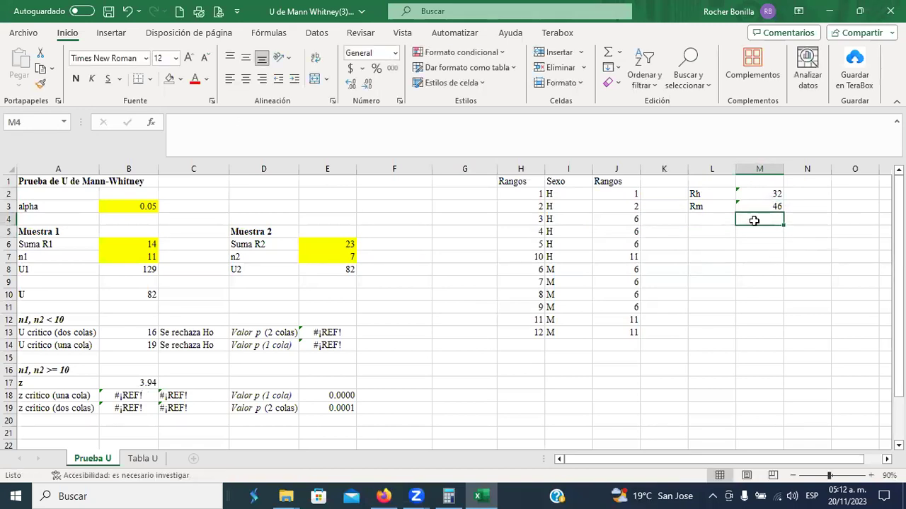
# Total the original ranks, H2:H13, in H14 as a check and delete that formula.
pyautogui.click(532, 342)
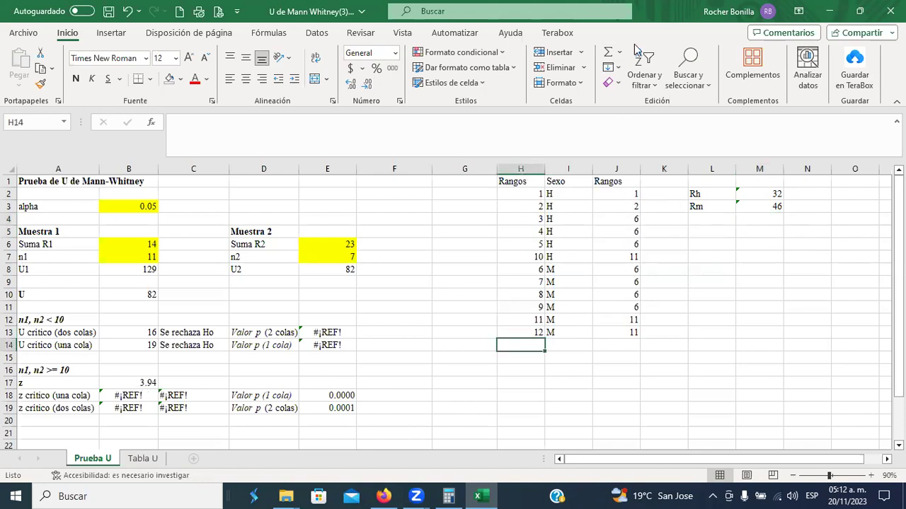
pyautogui.click(607, 53)
pyautogui.press('Return')
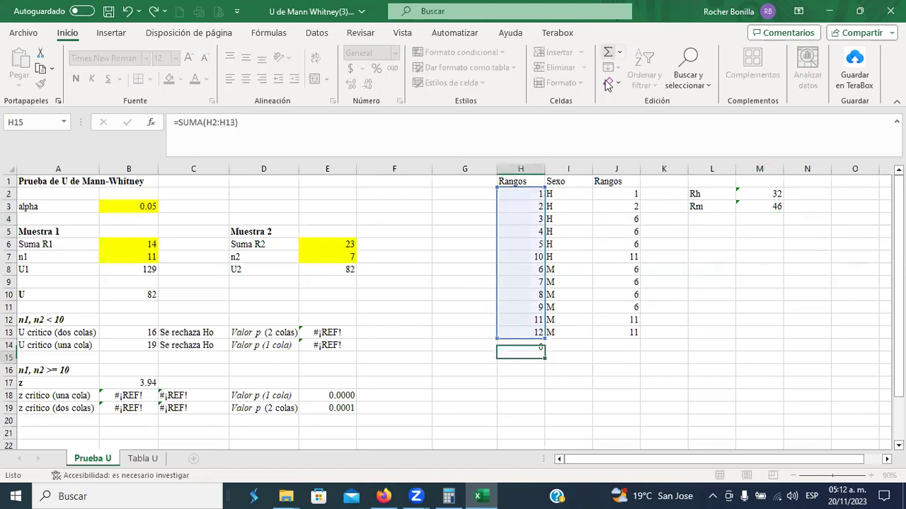
pyautogui.click(532, 346)
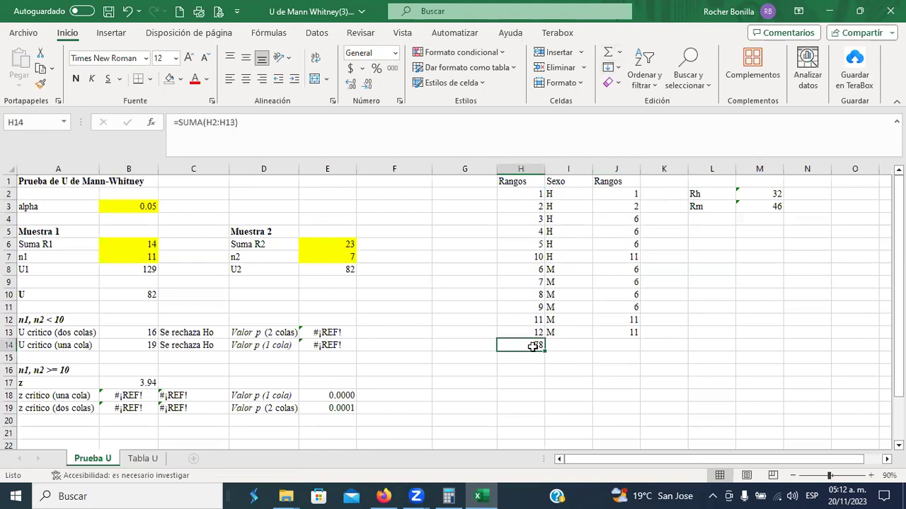
pyautogui.press('Delete')
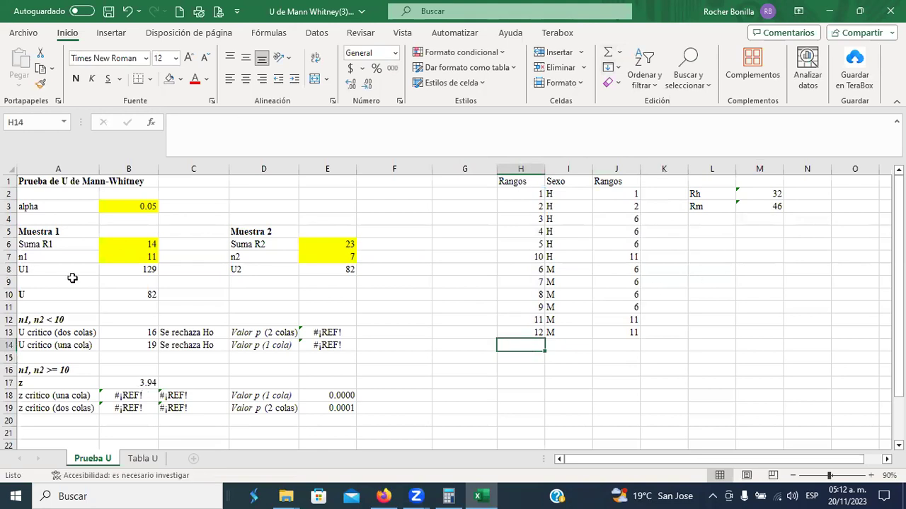
# Set both sample sizes, n1 in B7 and n2 in E7, to 6.
pyautogui.click(136, 260)
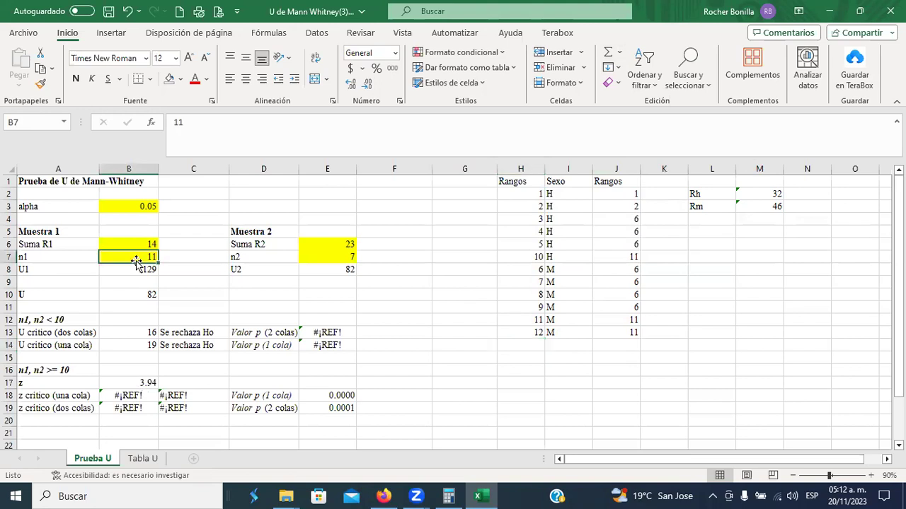
pyautogui.write('6')
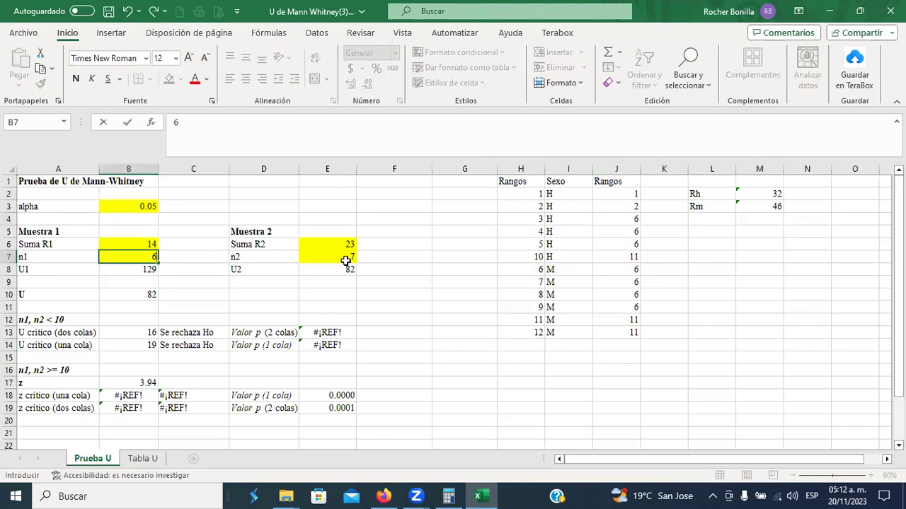
pyautogui.click(347, 264)
pyautogui.write('6')
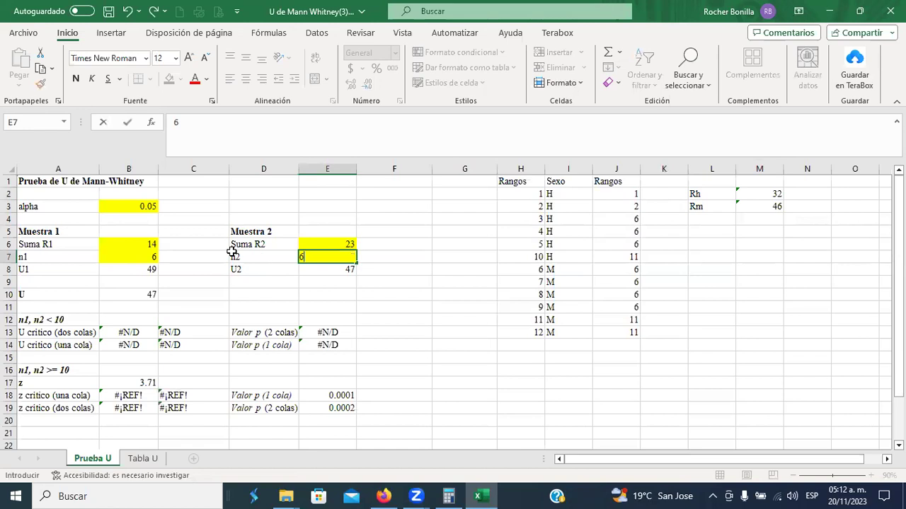
# Set Suma R1 to 32 and Suma R2 to 46, and check the formula of the one-tailed critical z.
pyautogui.click(127, 250)
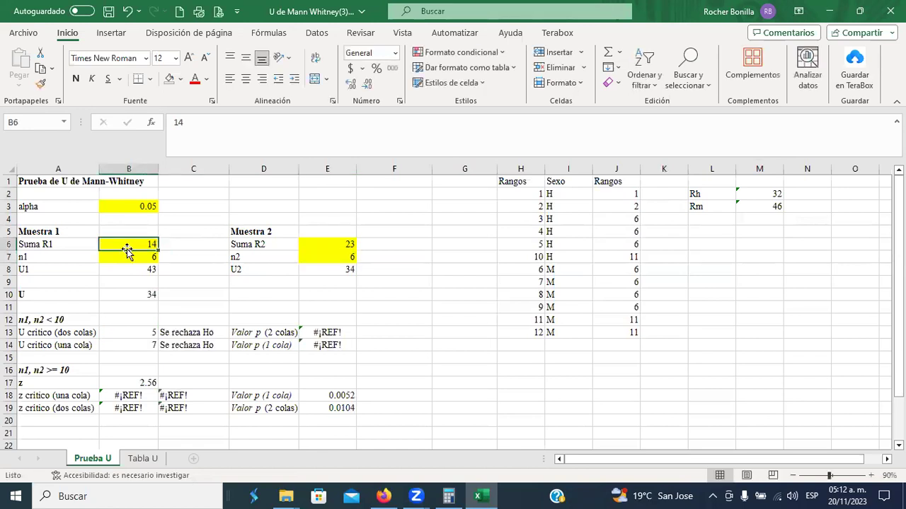
pyautogui.write('32')
pyautogui.click(327, 243)
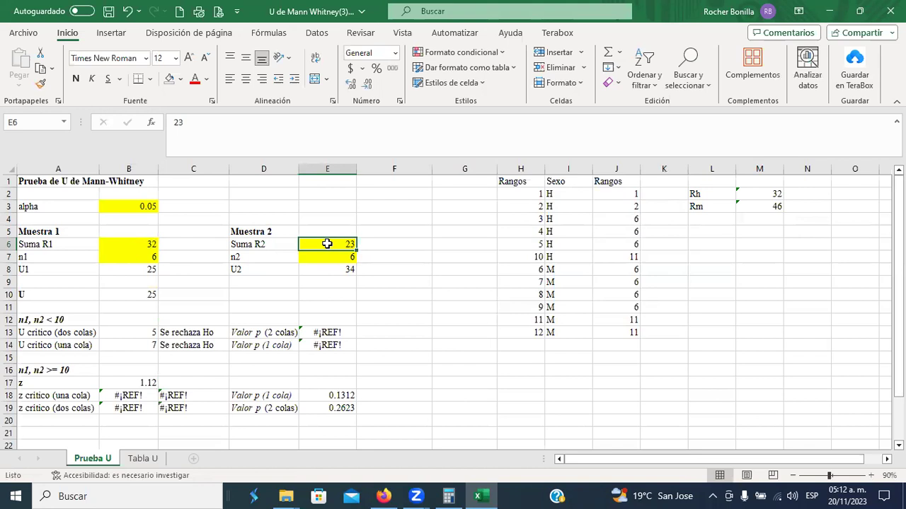
pyautogui.write('46')
pyautogui.click(359, 282)
pyautogui.scroll(-1, 357, 285)
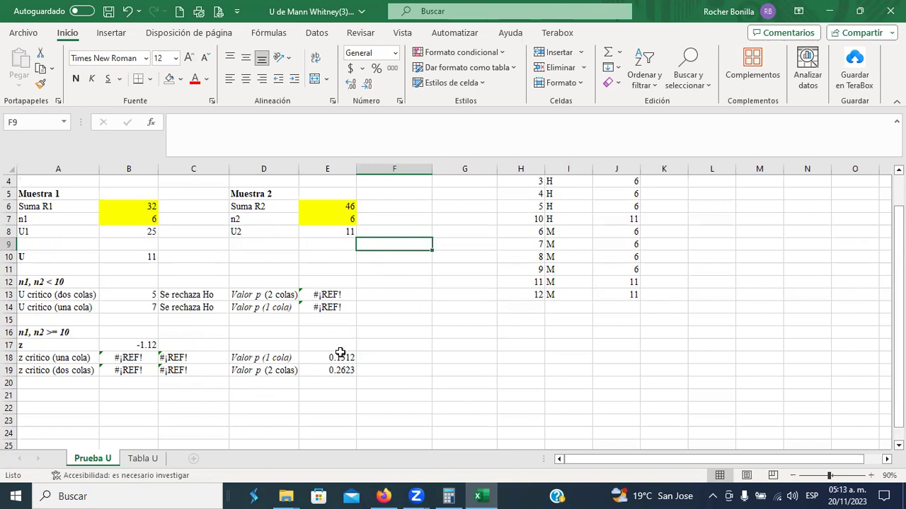
pyautogui.click(114, 358)
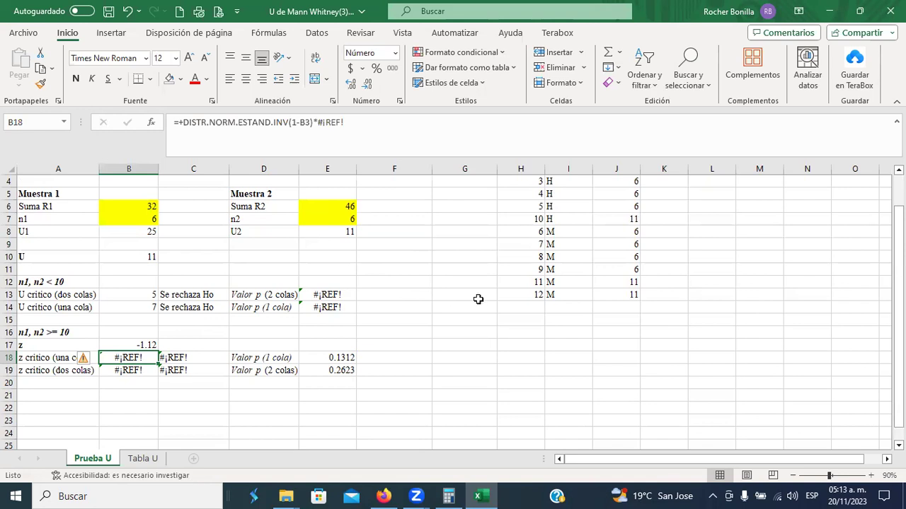
# Switch to Firefox, download a fresh copy of the Prueba U Mann-Whitney workbook from the course page and open it in Excel.
pyautogui.click(383, 496)
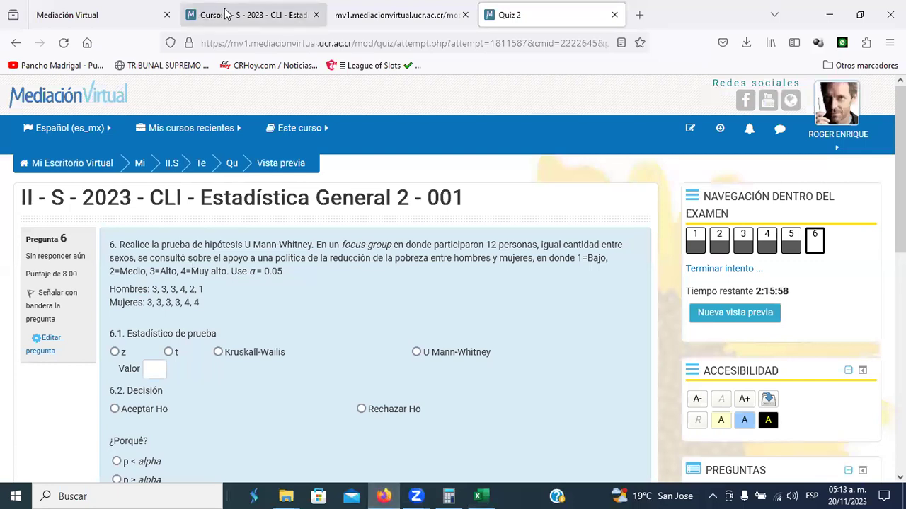
pyautogui.click(227, 14)
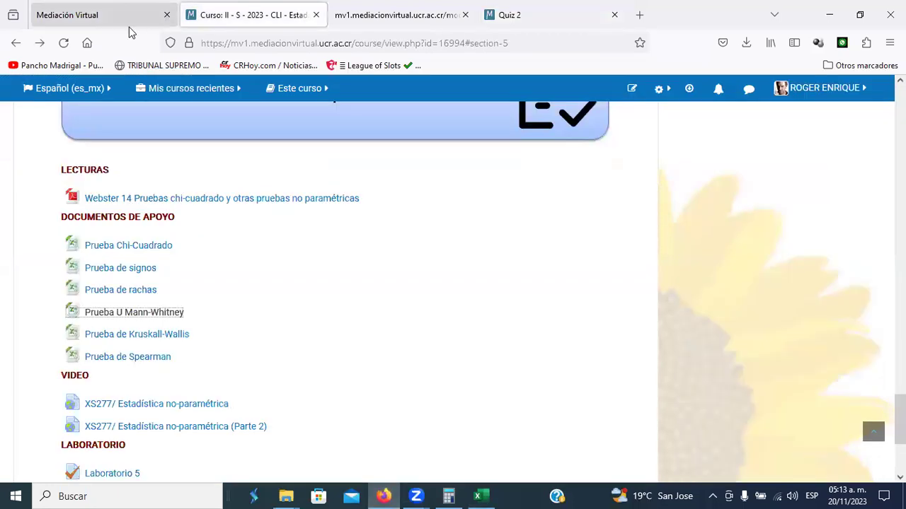
pyautogui.click(146, 318)
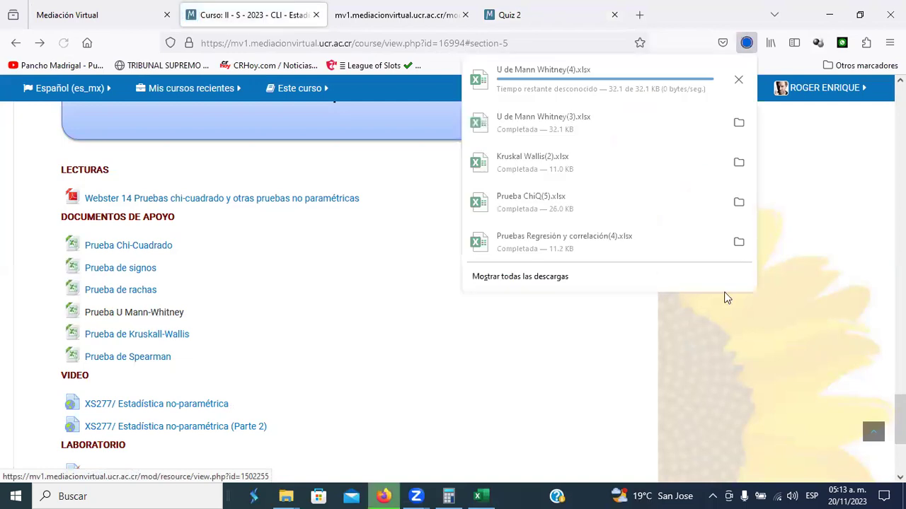
pyautogui.click(566, 79)
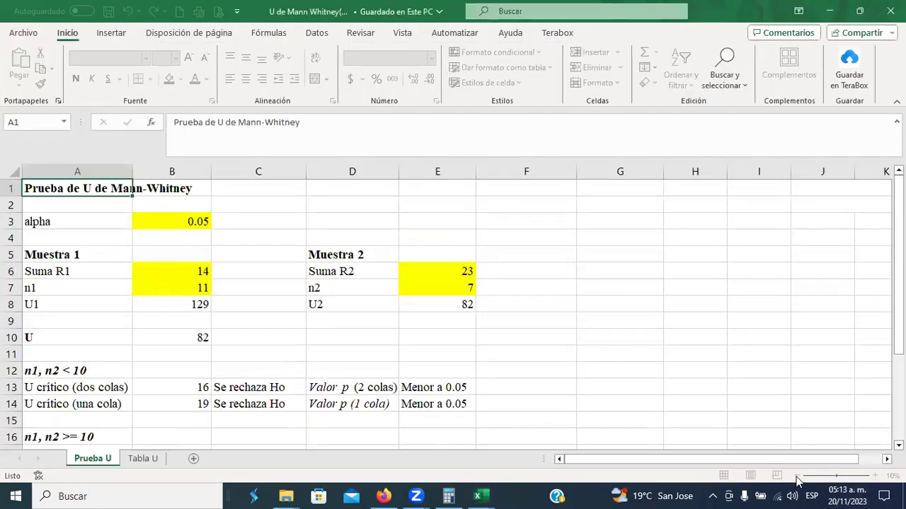
# Set n1 and n2 to 6 in the freshly downloaded Mann-Whitney workbook.
pyautogui.click(795, 476)
pyautogui.click(794, 476)
pyautogui.click(795, 476)
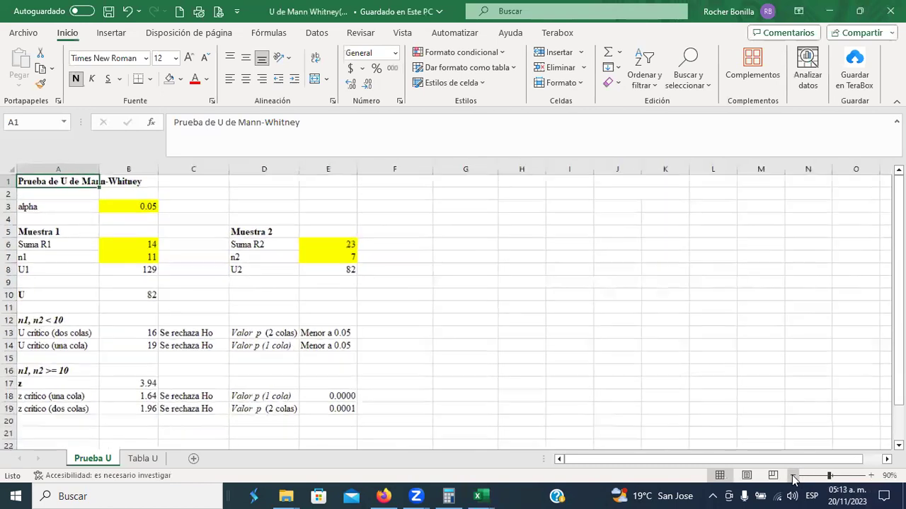
pyautogui.click(794, 476)
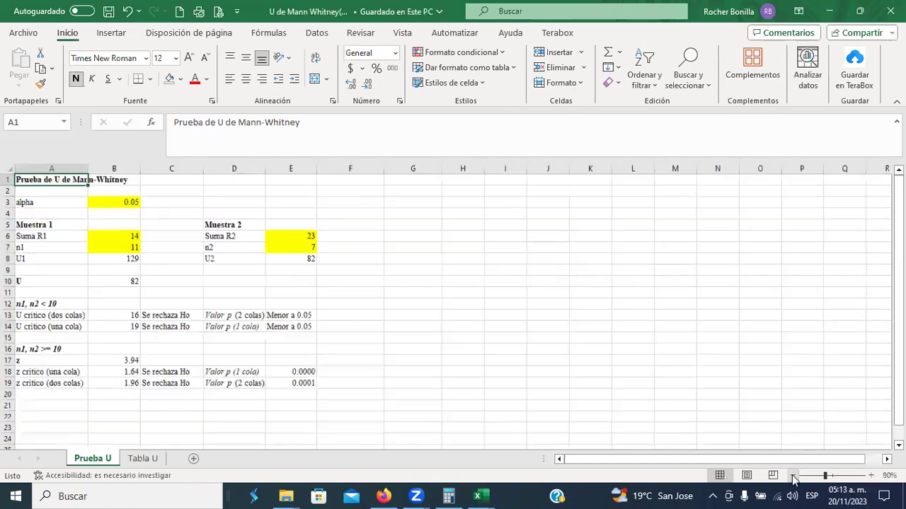
pyautogui.click(118, 228)
pyautogui.click(118, 249)
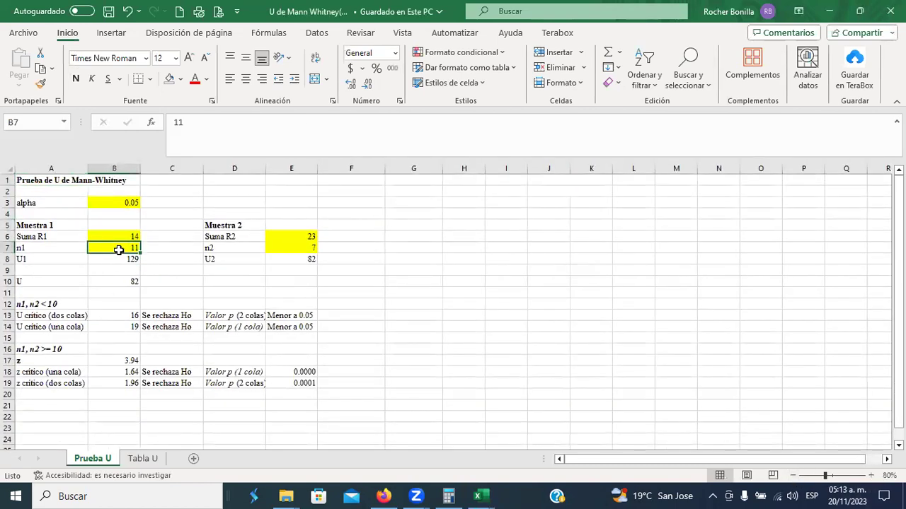
pyautogui.write('6')
pyautogui.click(303, 247)
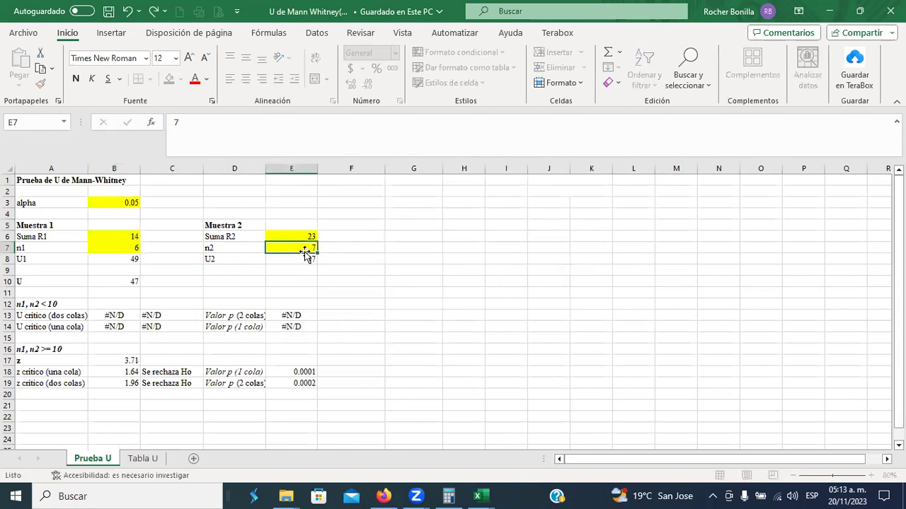
pyautogui.write('6')
pyautogui.click(410, 251)
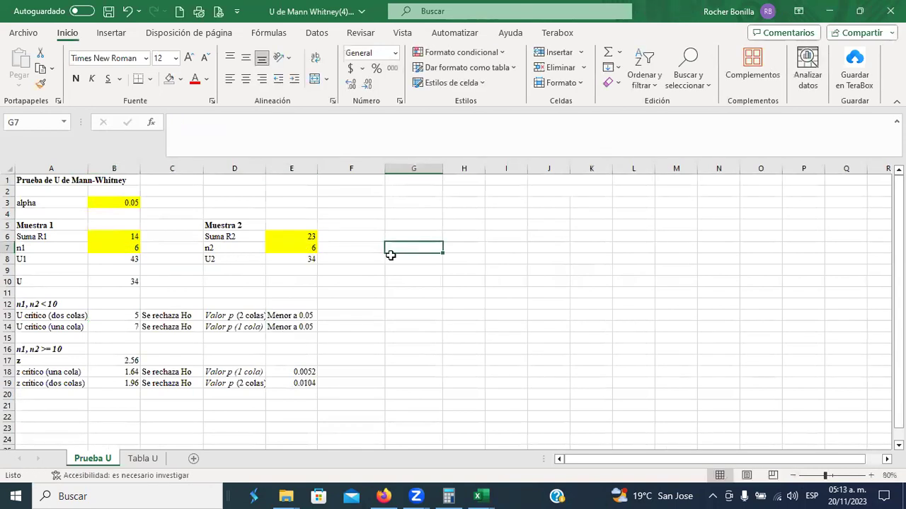
# Enter 32 as Suma R1 and 46 as Suma R2 in the fresh workbook.
pyautogui.click(121, 235)
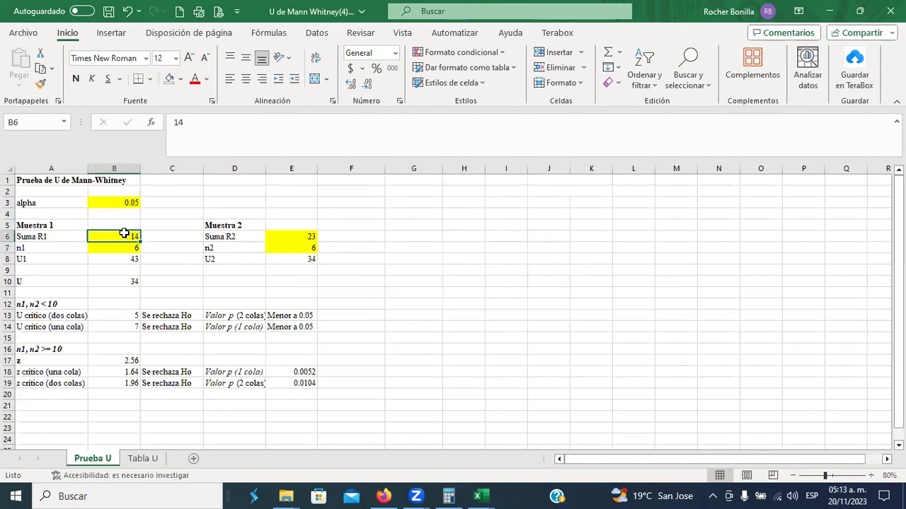
pyautogui.write('32')
pyautogui.click(299, 234)
pyautogui.write('46')
pyautogui.click(419, 260)
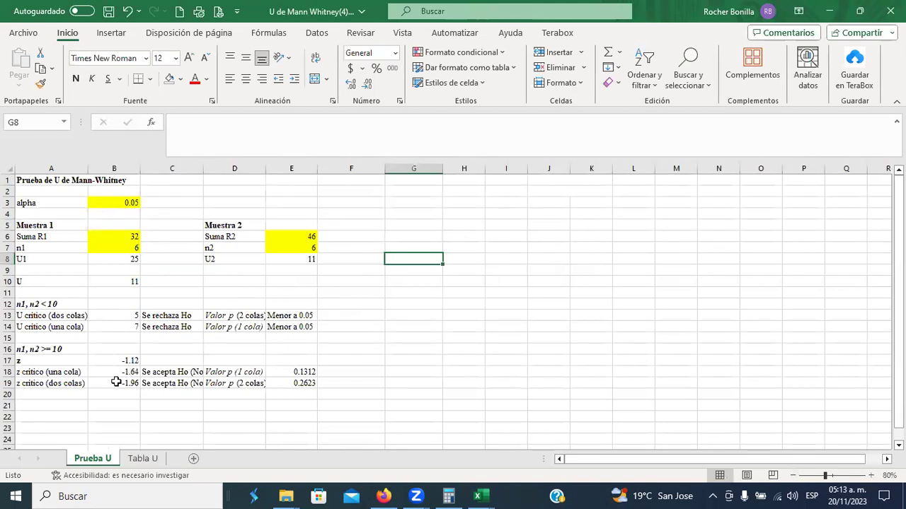
# Examine the z statistic, the one- and two-tailed decisions, the two-tailed p-value and the critical z in rows 17 to 19.
pyautogui.click(869, 477)
pyautogui.scroll(1, 185, 309)
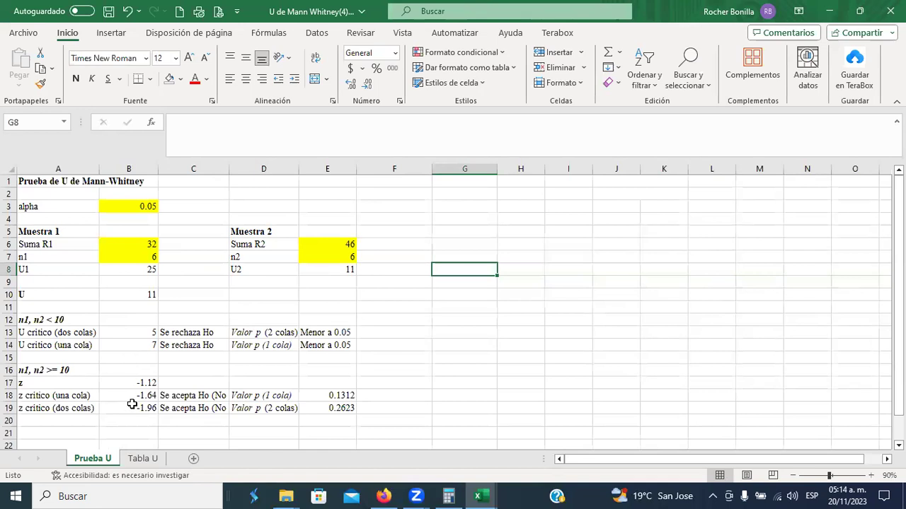
pyautogui.click(145, 384)
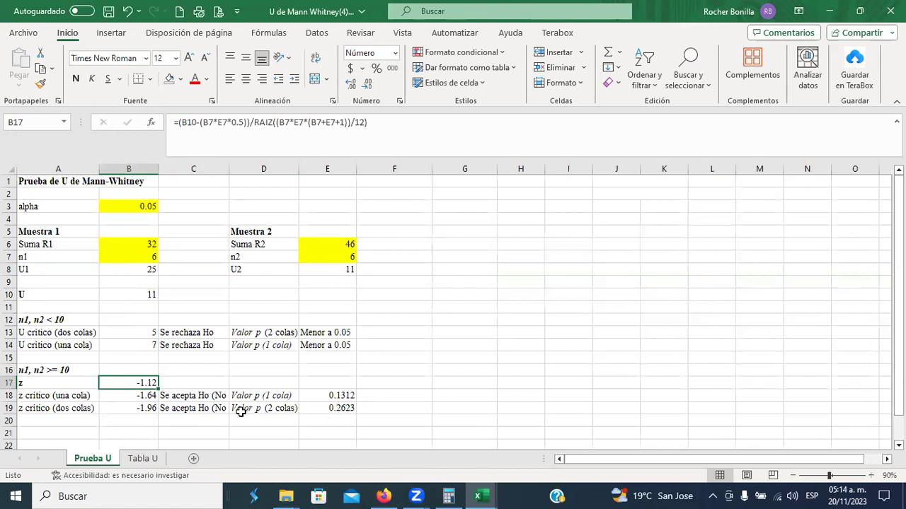
pyautogui.click(188, 397)
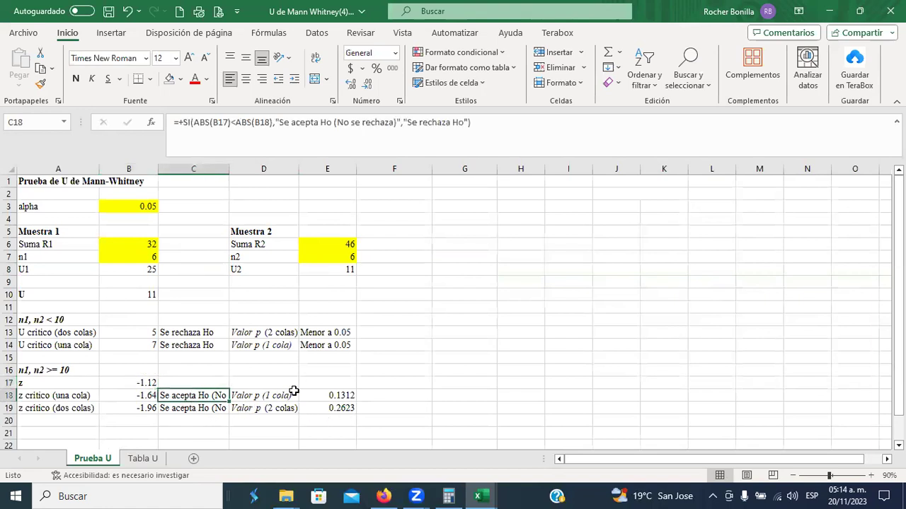
pyautogui.click(174, 411)
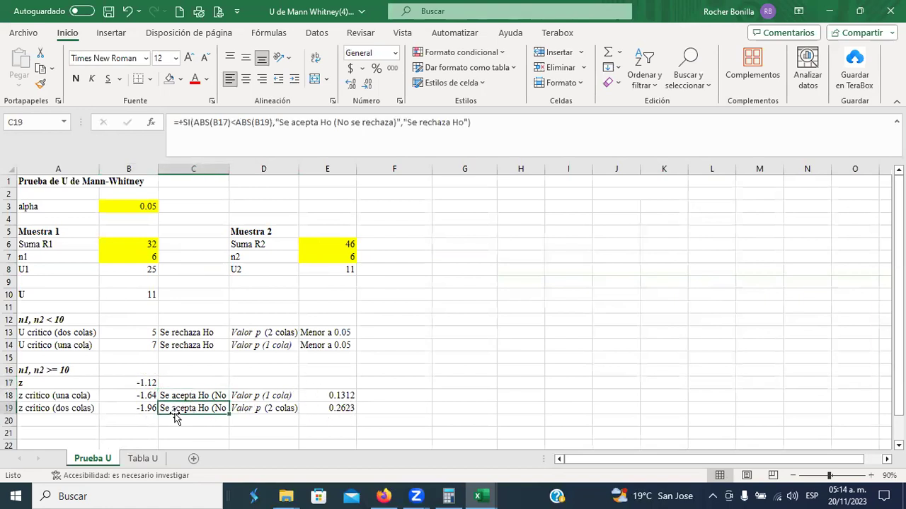
pyautogui.click(339, 410)
pyautogui.click(142, 411)
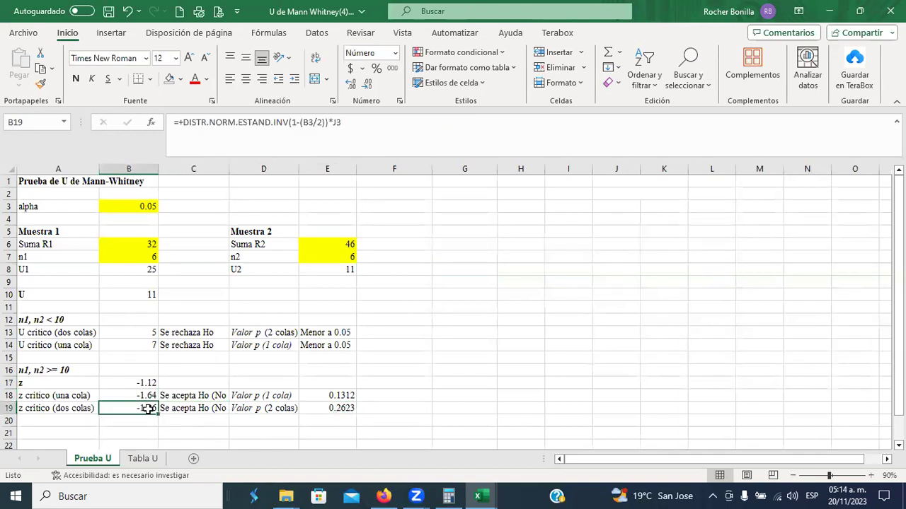
# In quiz question 6.1 in Firefox, choose U Mann-Whitney as the test statistic and enter the workbook's U value, 11.
pyautogui.hotkey('alt', 'Tab')
pyautogui.press('Tab')
pyautogui.press('Tab')
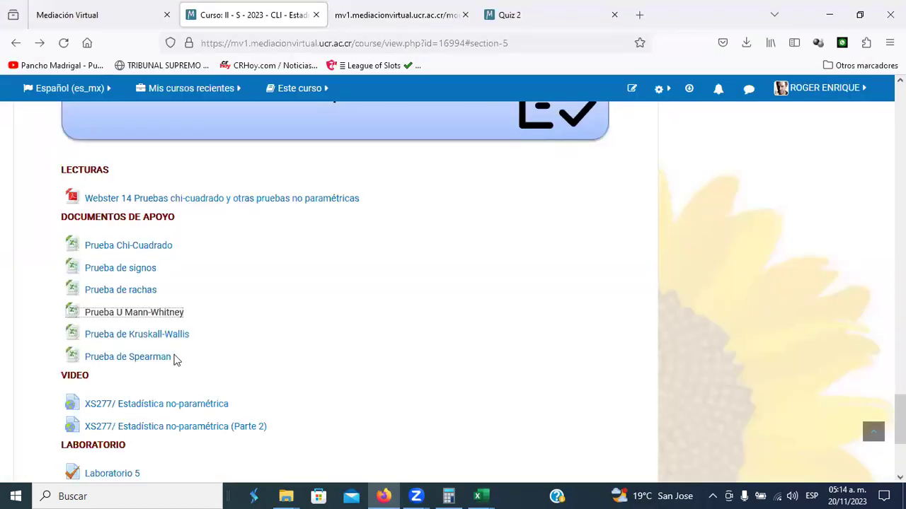
pyautogui.hotkey('ctrl', 'Tab')
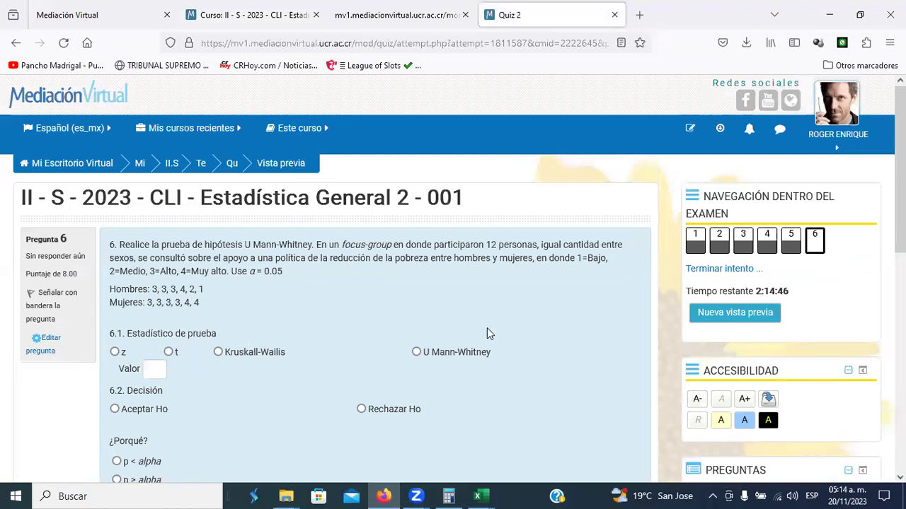
pyautogui.click(418, 355)
pyautogui.click(164, 371)
pyautogui.hotkey('alt', 'Tab')
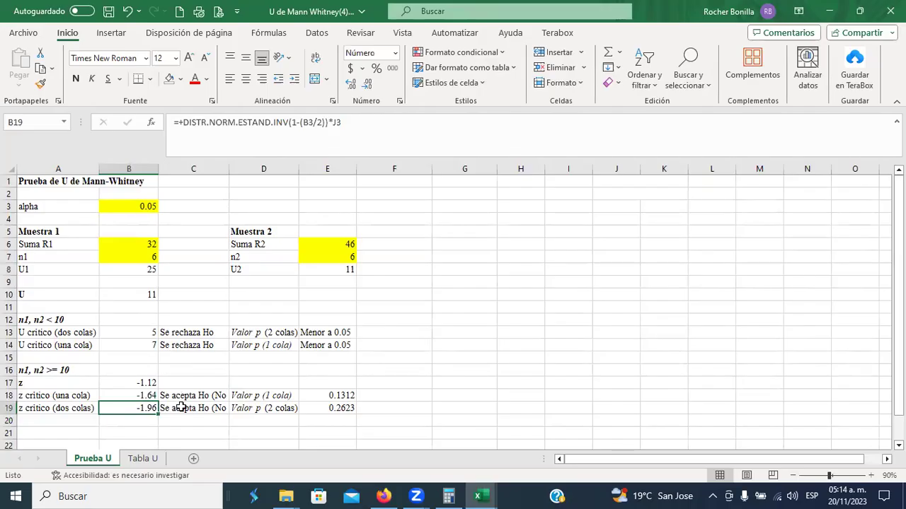
pyautogui.click(142, 295)
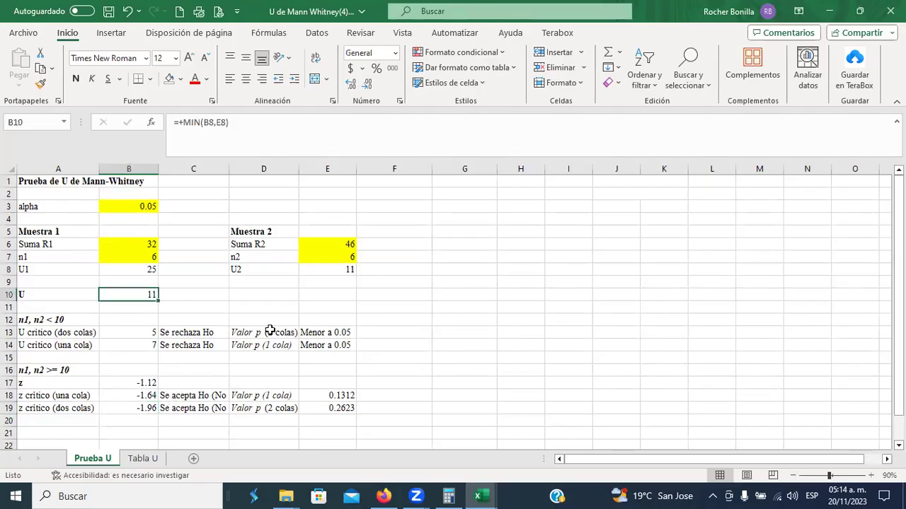
pyautogui.hotkey('alt', 'Tab')
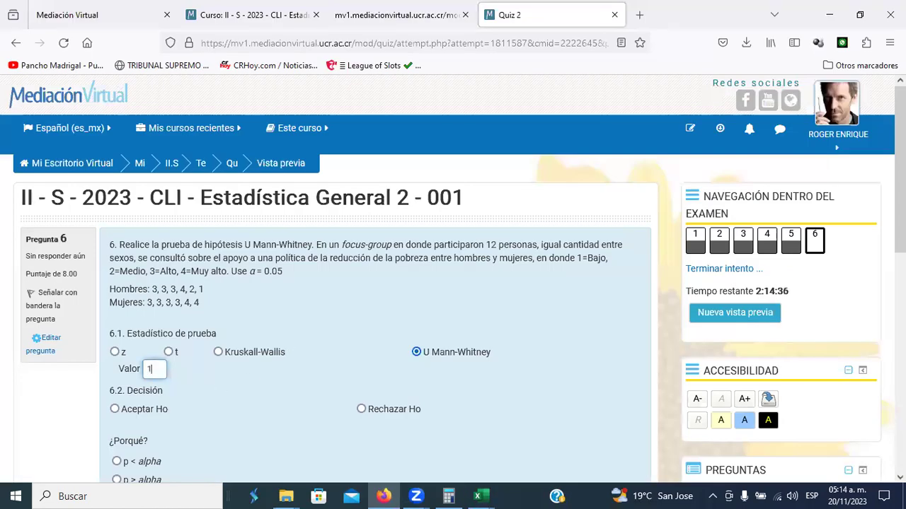
pyautogui.click(243, 414)
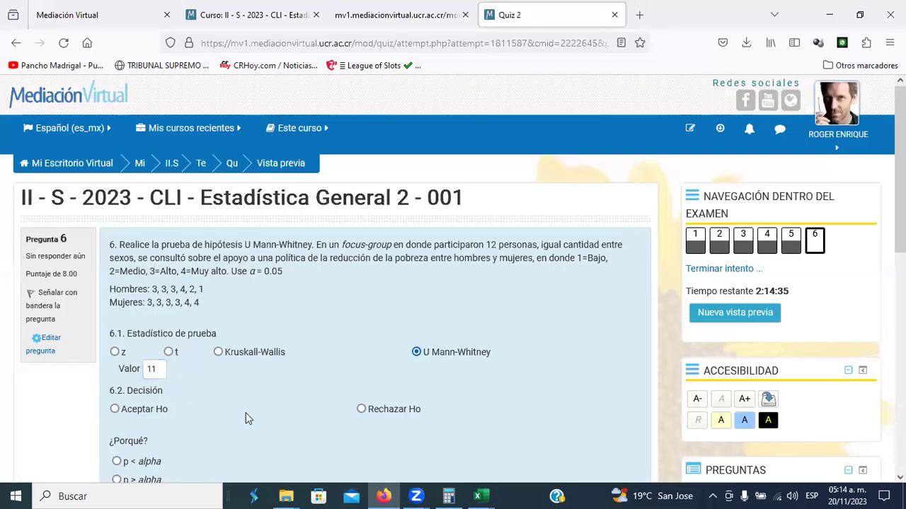
# Choose Aceptar Ho as the 6.2 decision with p > alpha as the reason, and return to the Excel workbook.
pyautogui.click(115, 410)
pyautogui.scroll(-3, 190, 409)
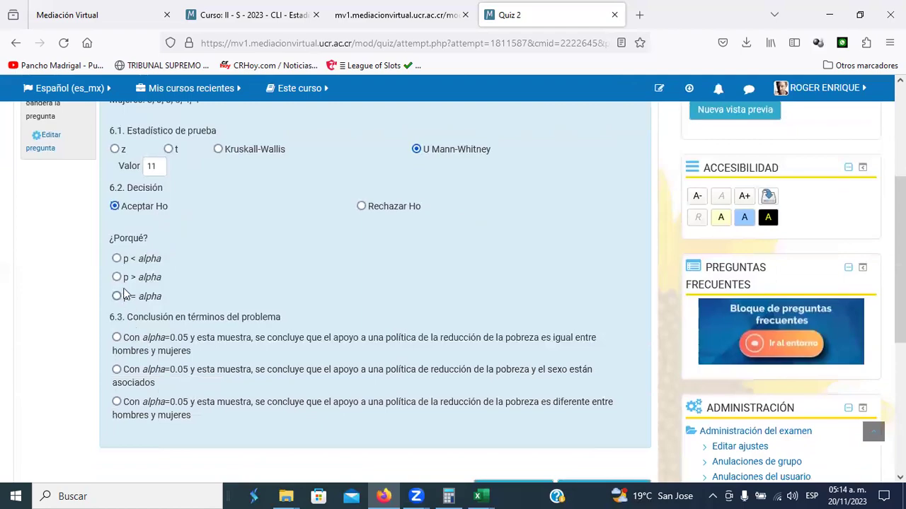
pyautogui.click(116, 277)
pyautogui.hotkey('alt', 'Tab')
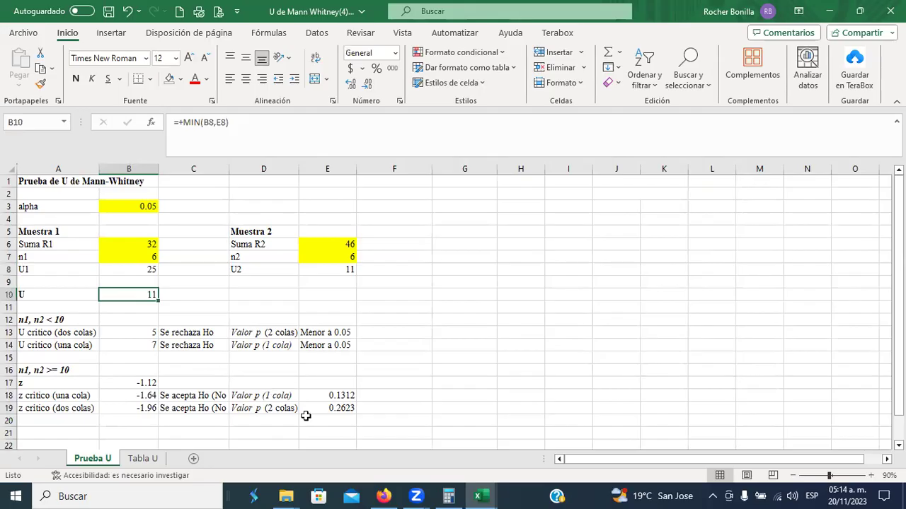
# Check the two-tailed p-value in the workbook, return to the quiz in Firefox, and choose the 6.3 conclusion that support is equal between men and women.
pyautogui.click(344, 409)
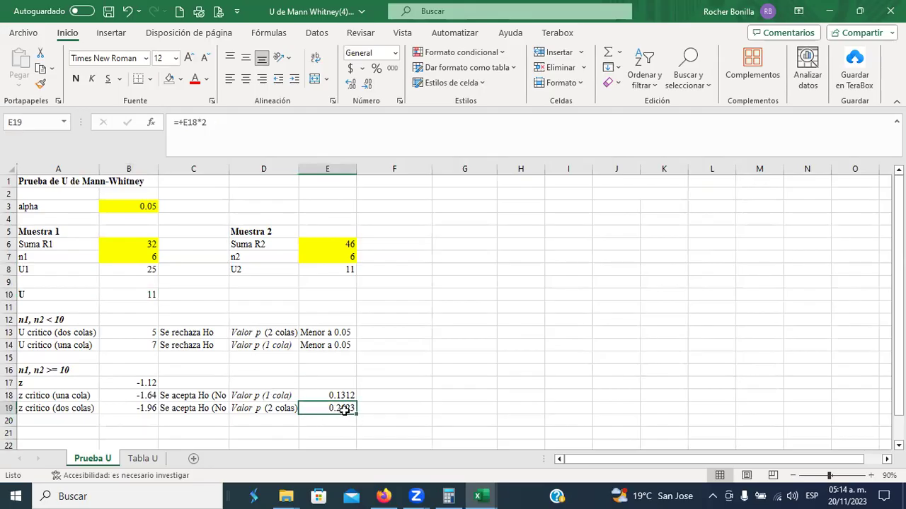
pyautogui.hotkey('alt', 'Tab')
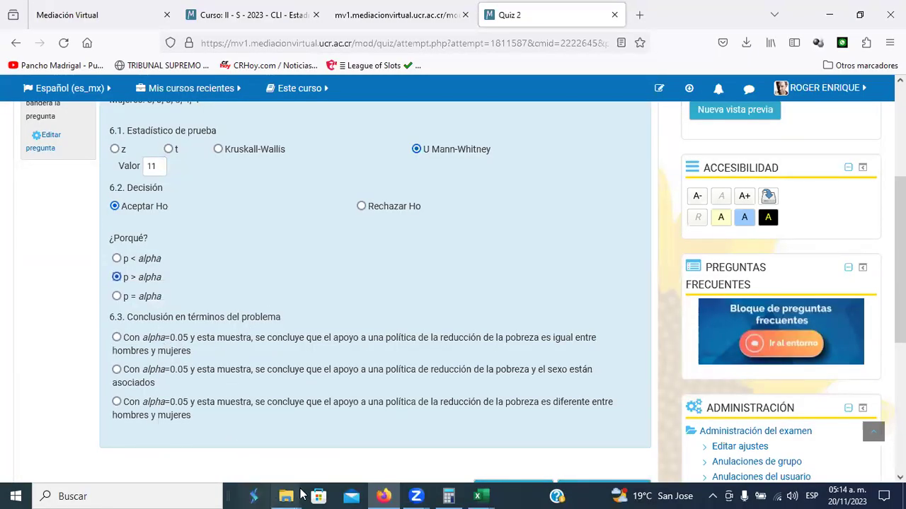
pyautogui.moveTo(303, 489)
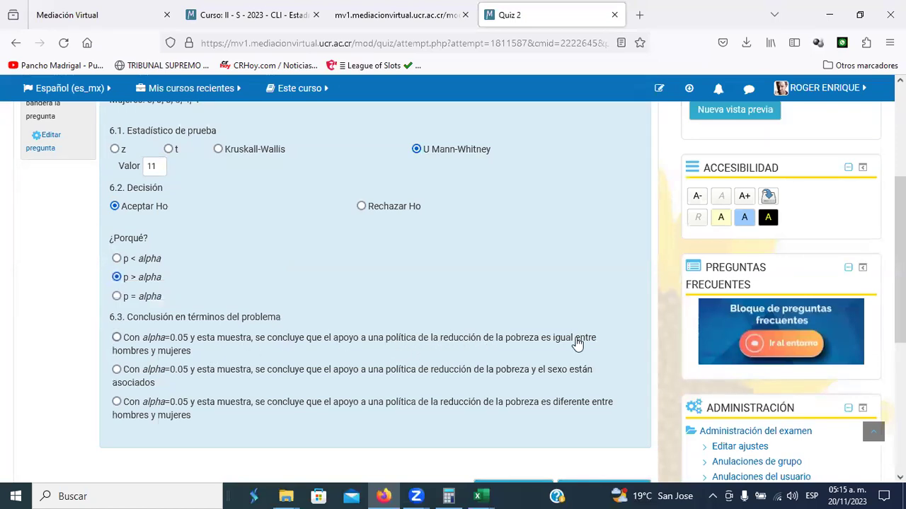
pyautogui.click(117, 338)
# Review the saved answers to quiz question 2 through the end, and move on to the following question to look it over.
pyautogui.scroll(2, 495, 266)
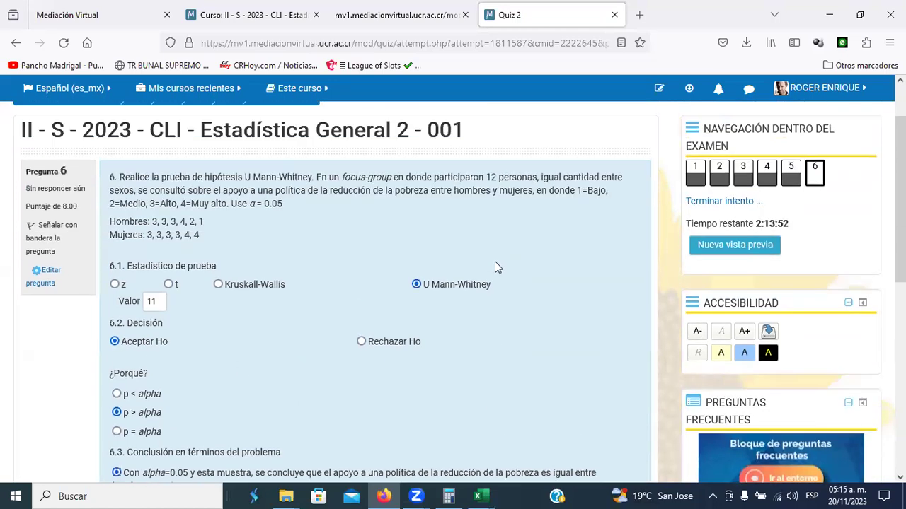
pyautogui.click(720, 173)
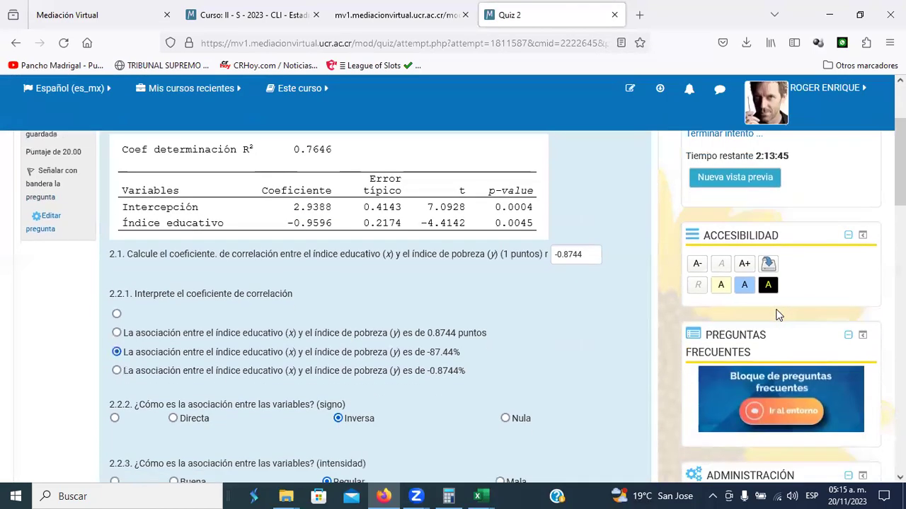
pyautogui.scroll(-15, 550, 297)
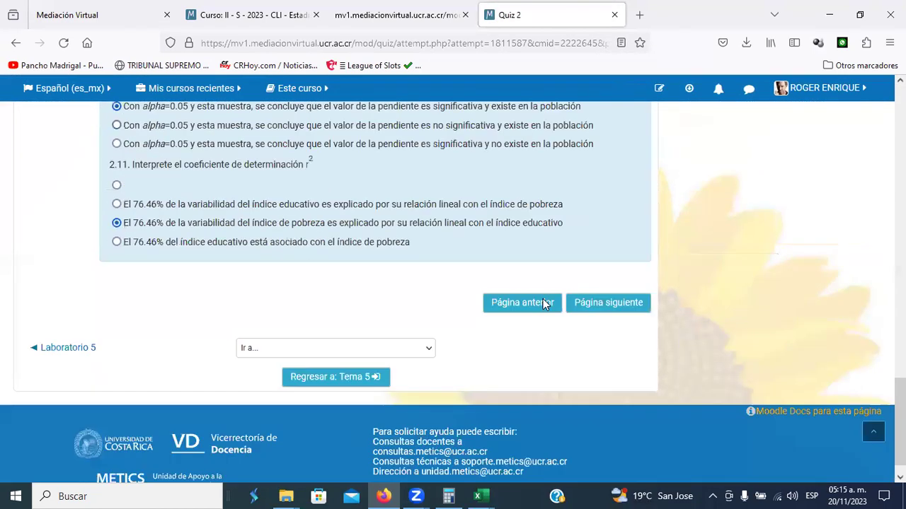
pyautogui.click(634, 280)
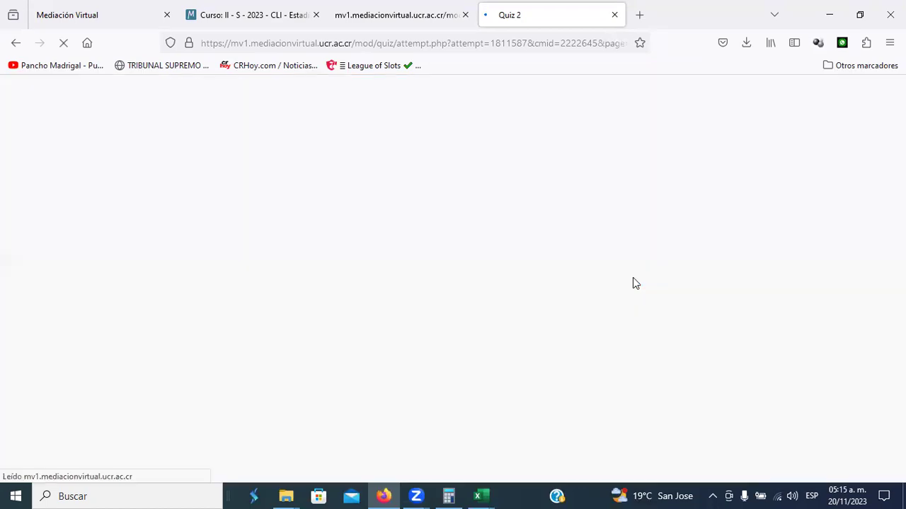
pyautogui.scroll(-10, 582, 283)
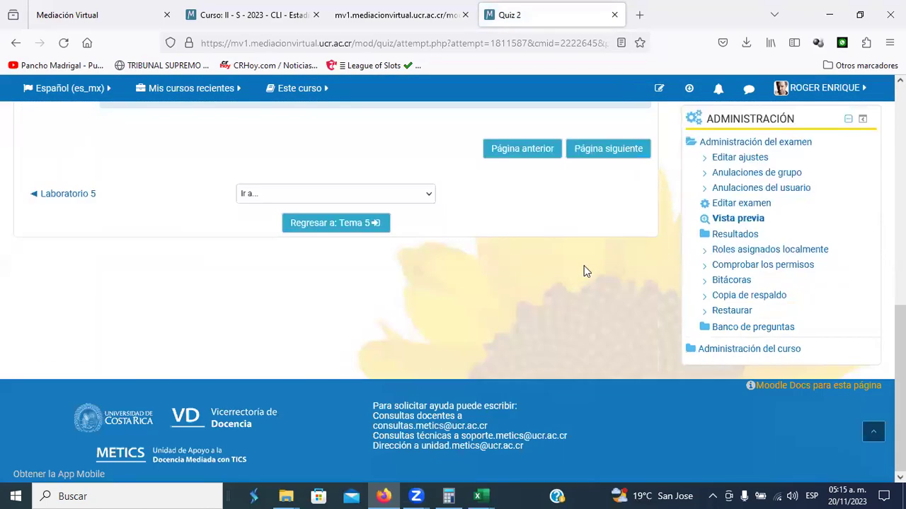